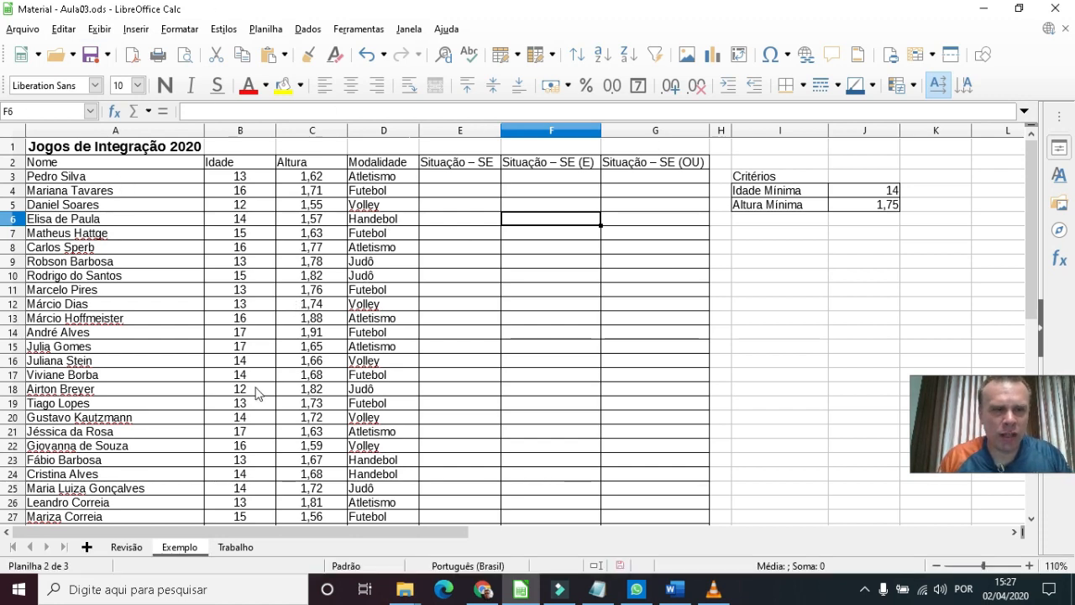
scroll(258, 420, "down", 8)
scroll(259, 418, "up", 8)
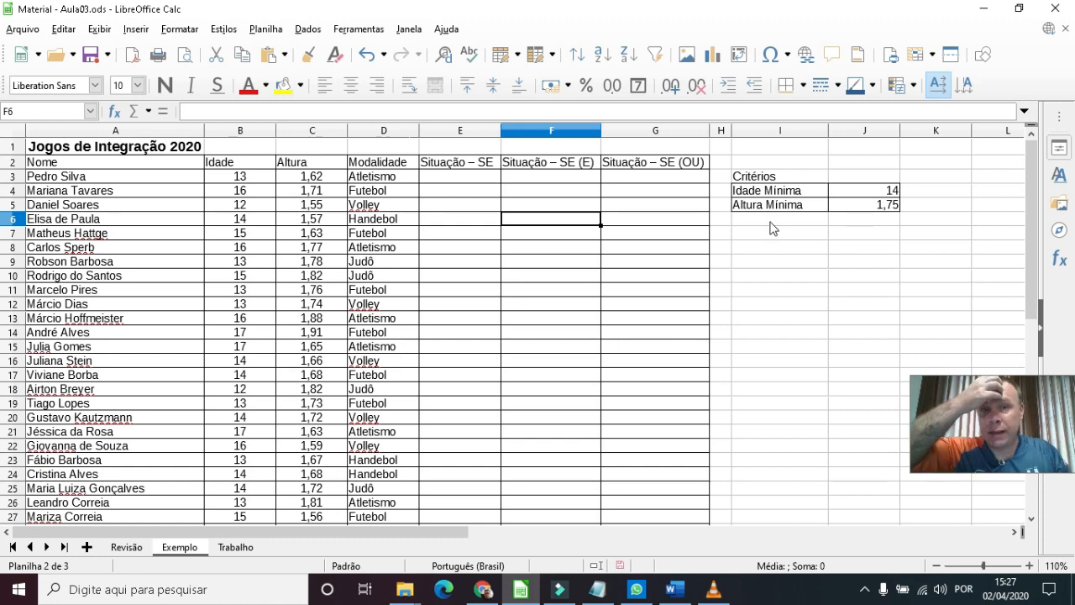
left_click(852, 191)
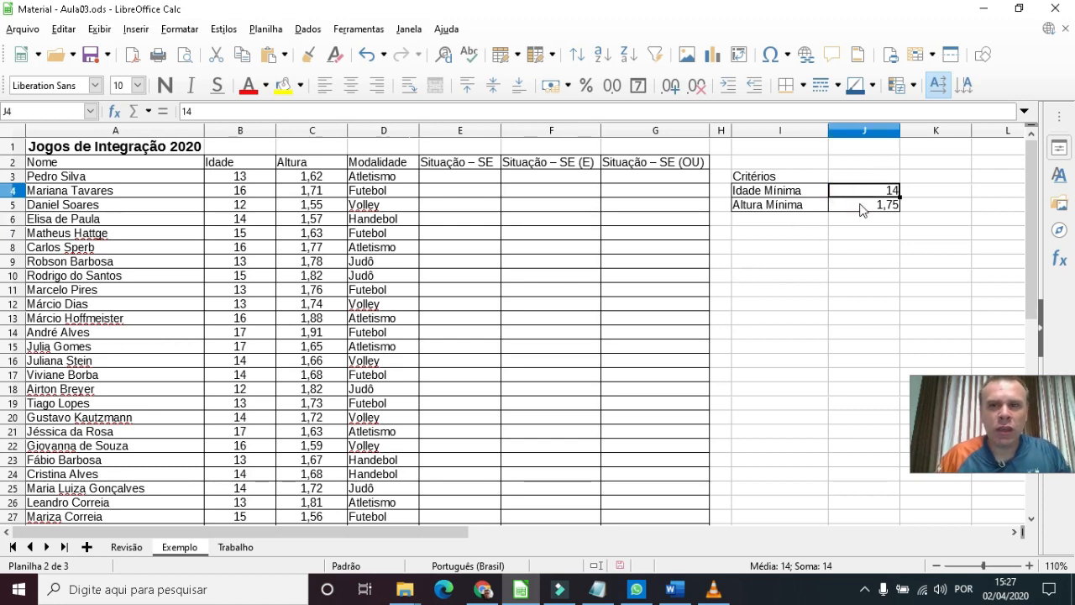
left_click(861, 206)
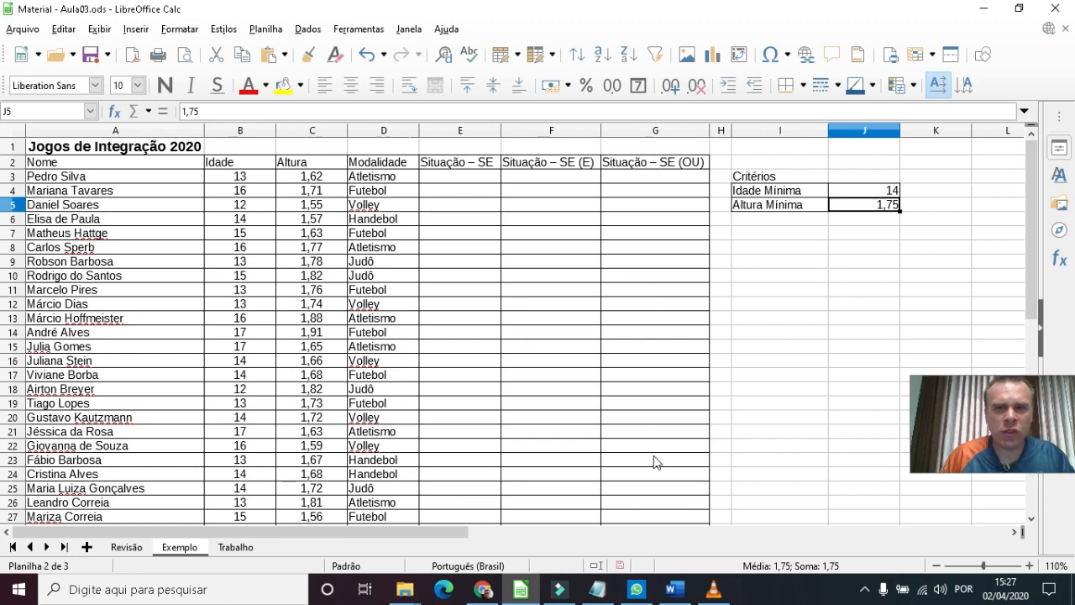
- Centre the age and height values in the last table row, cells B28:C28, horizontally
scroll(504, 344, "down", 3)
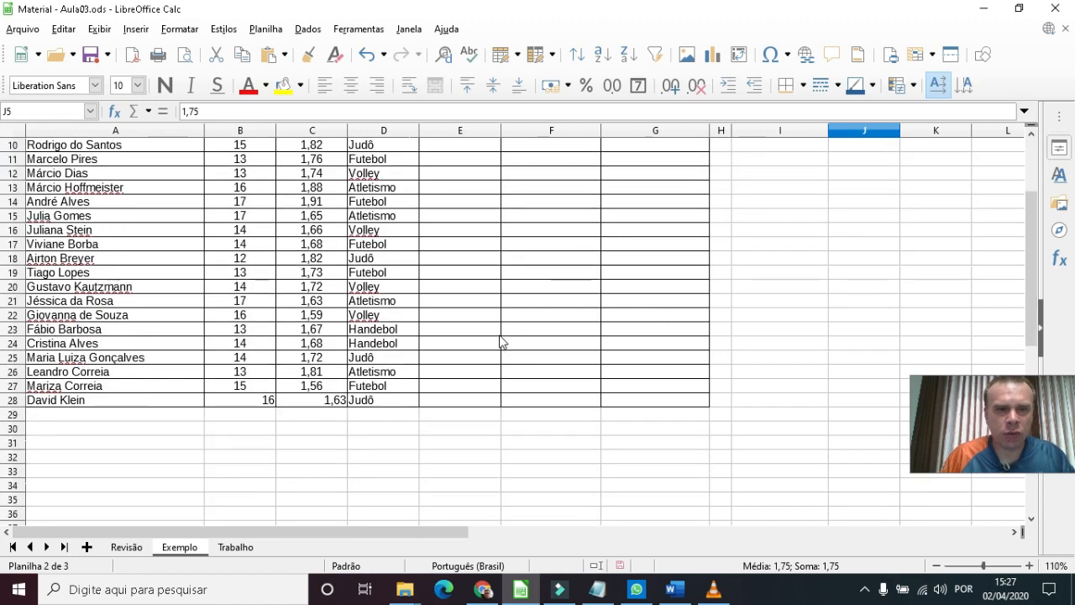
left_click(254, 403)
left_click_drag(254, 405, 307, 404)
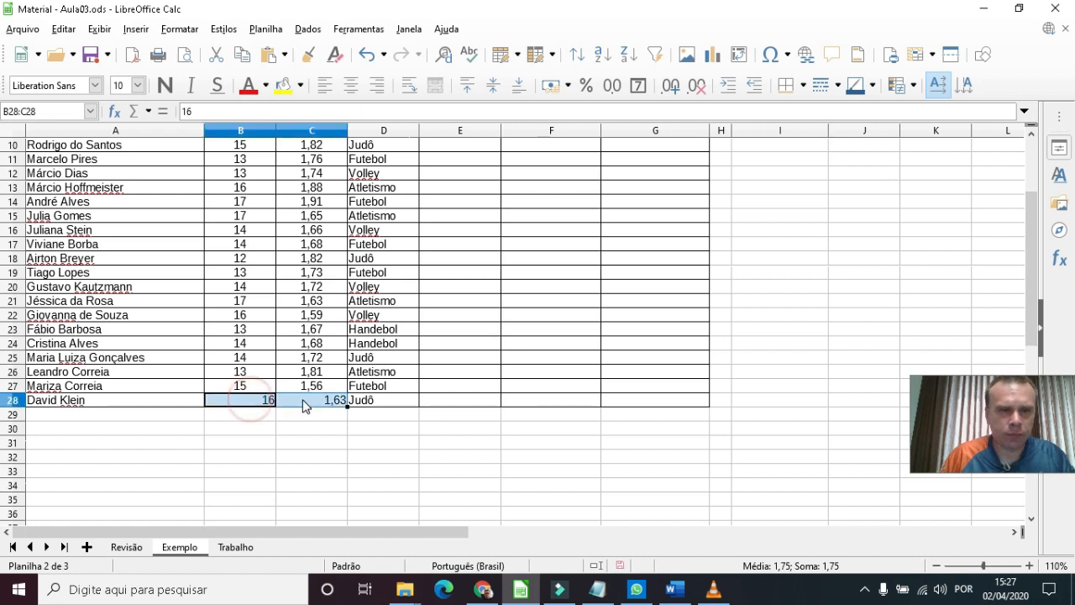
left_click(353, 87)
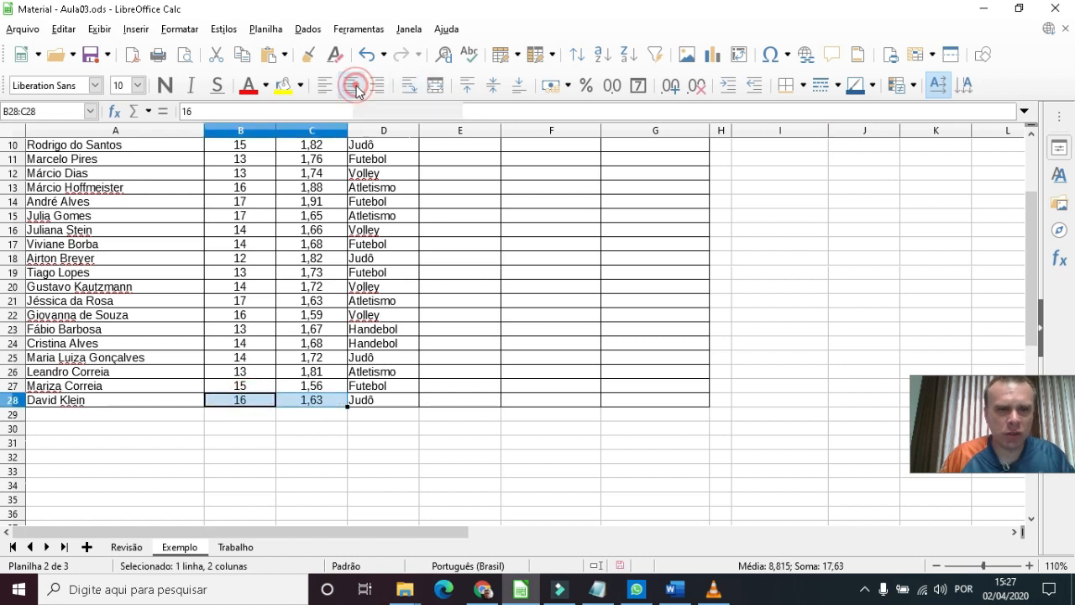
left_click(278, 429)
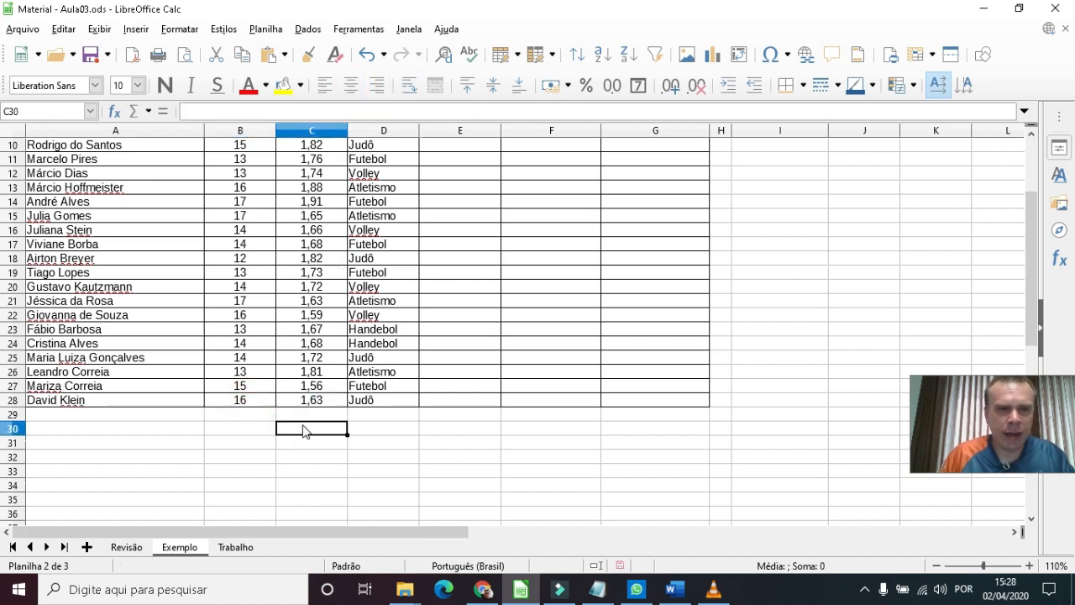
- Start an SE formula in E3 that tests whether the age in B3 meets the minimum age, B3>=J4
scroll(303, 430, "up", 3)
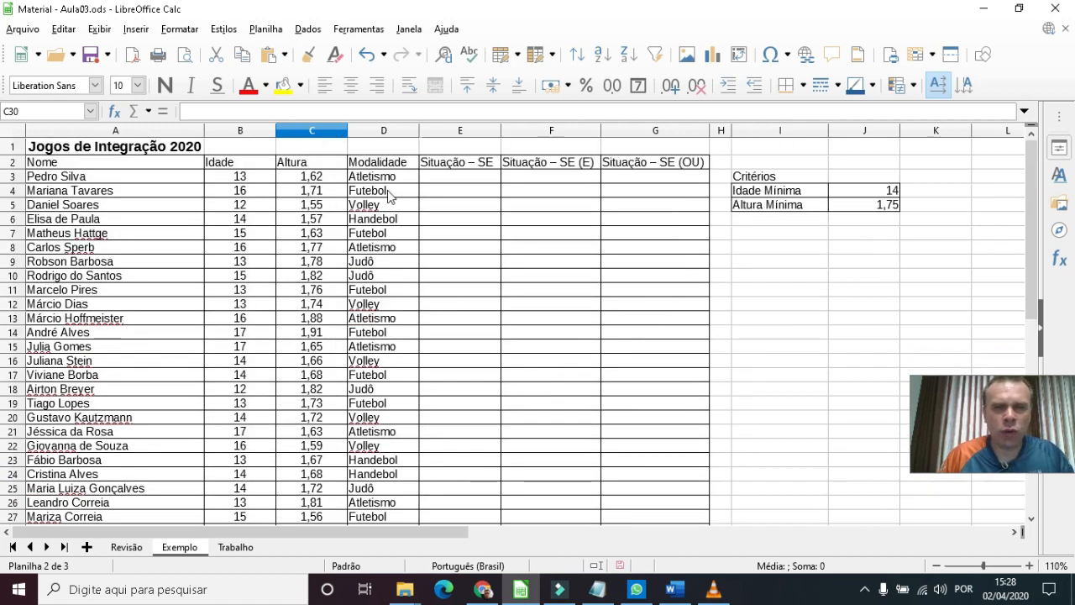
left_click(451, 178)
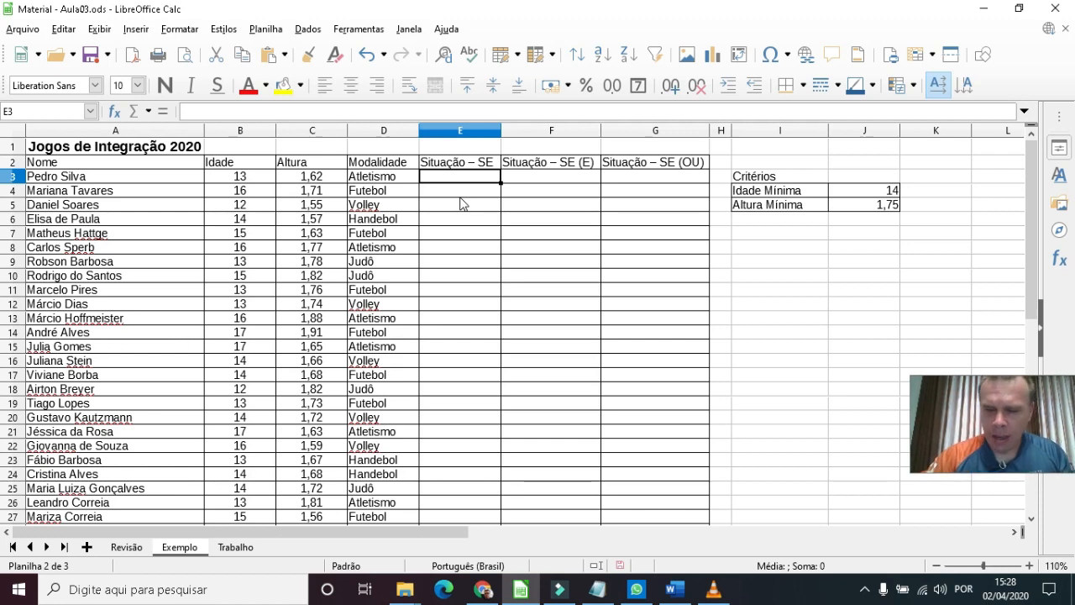
type("=")
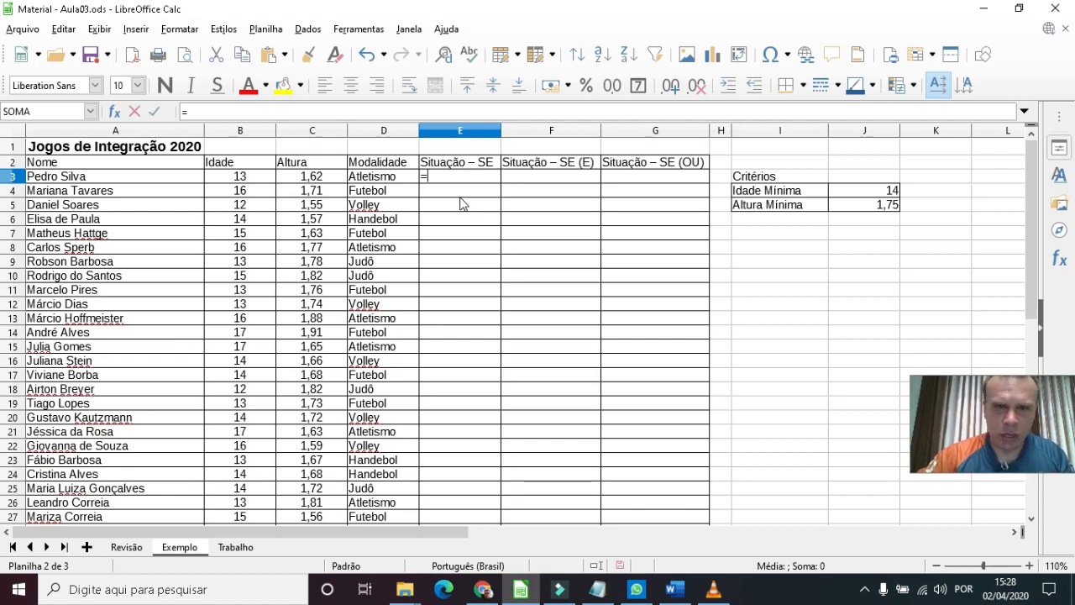
type("SE")
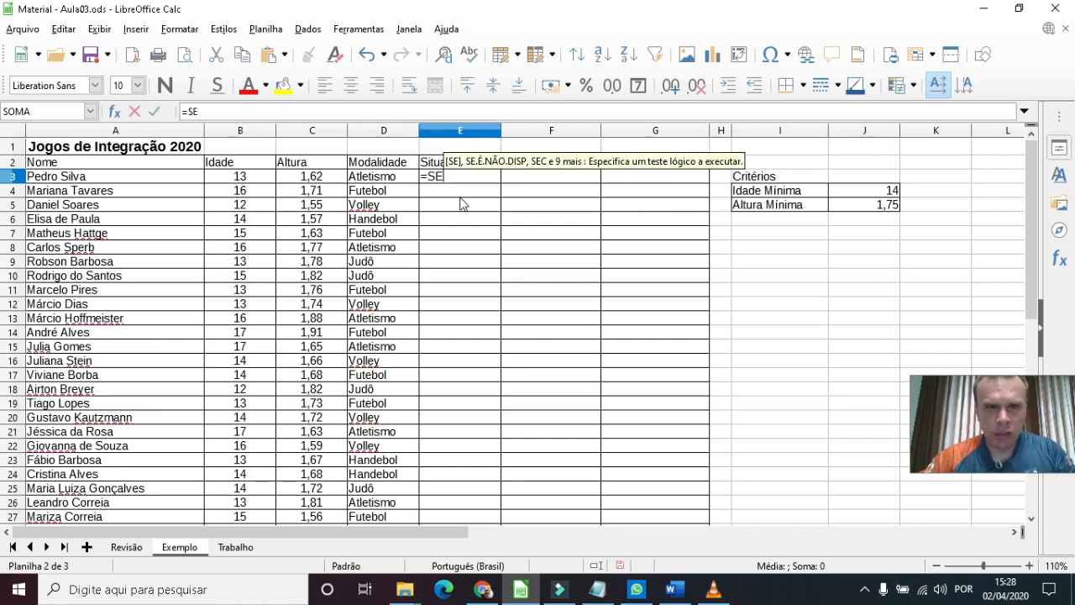
type("(")
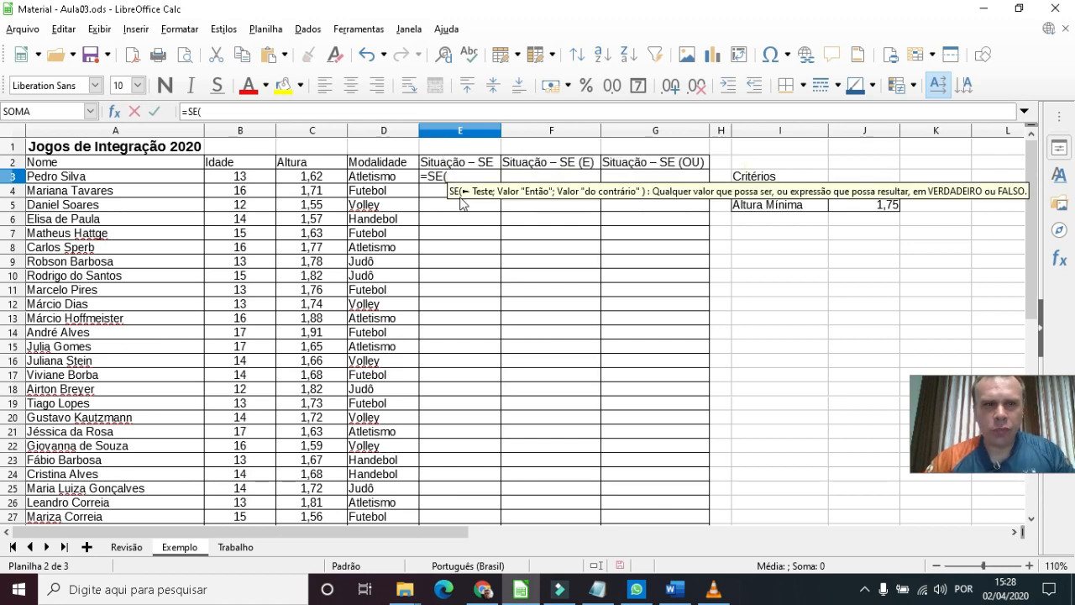
left_click(242, 178)
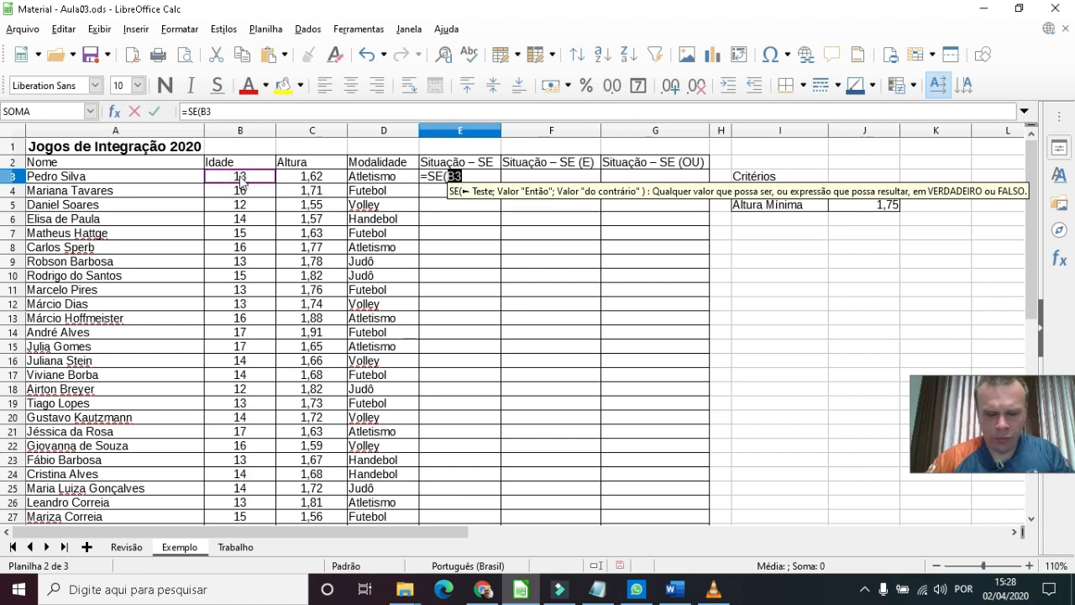
type(">=")
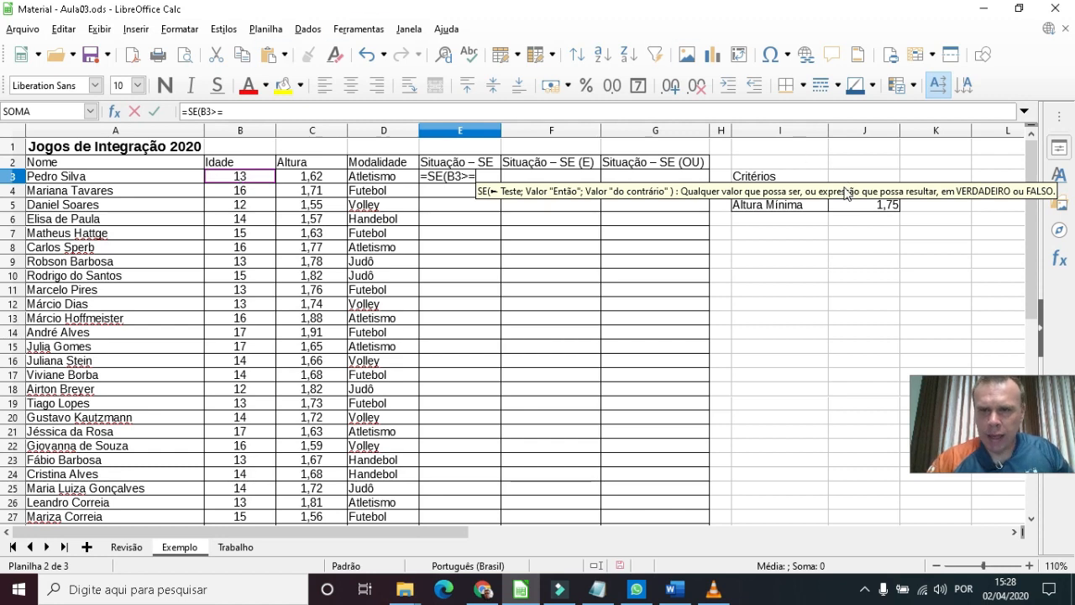
left_click(934, 233)
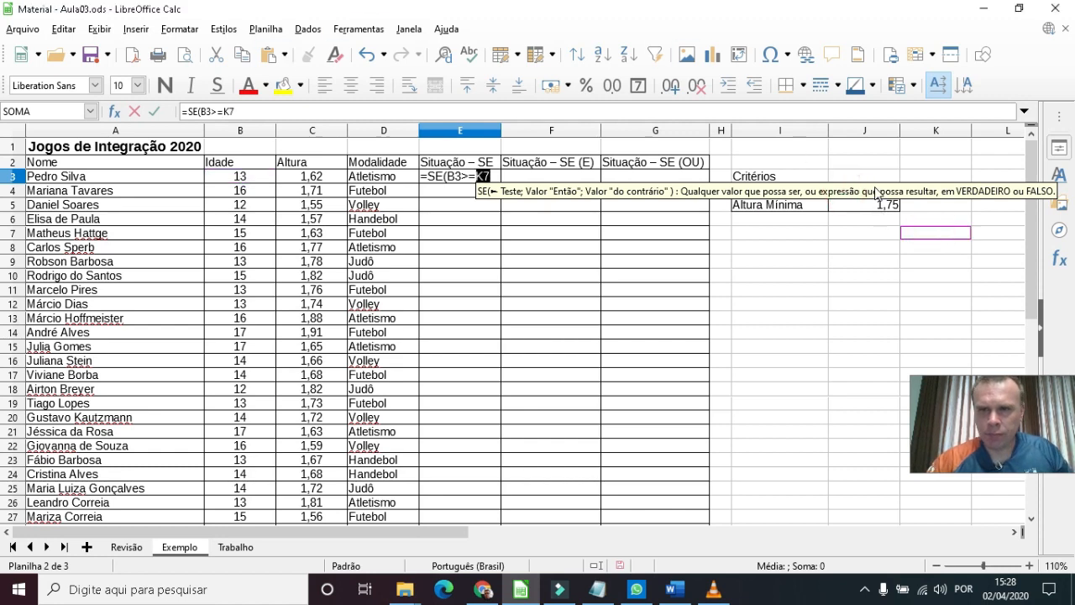
left_click(253, 112)
key("BackSpace")
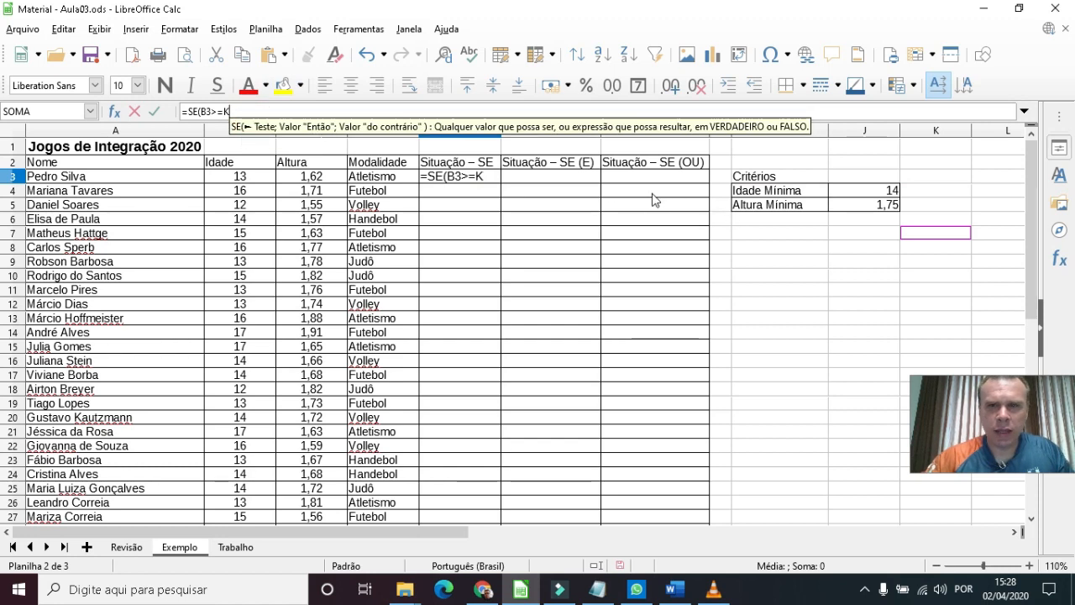
key("BackSpace")
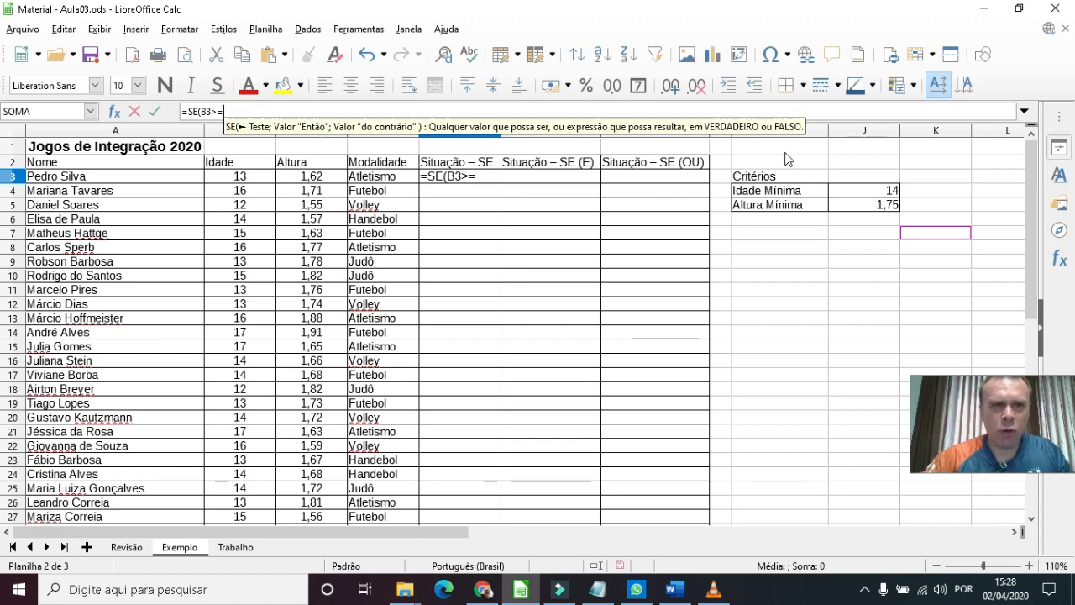
left_click(875, 191)
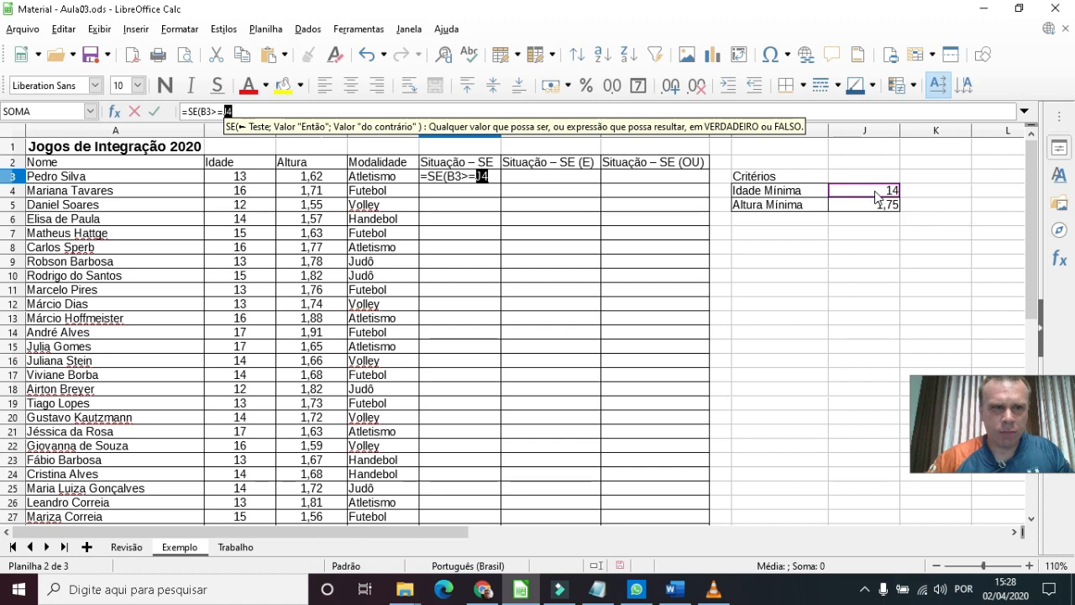
type(";")
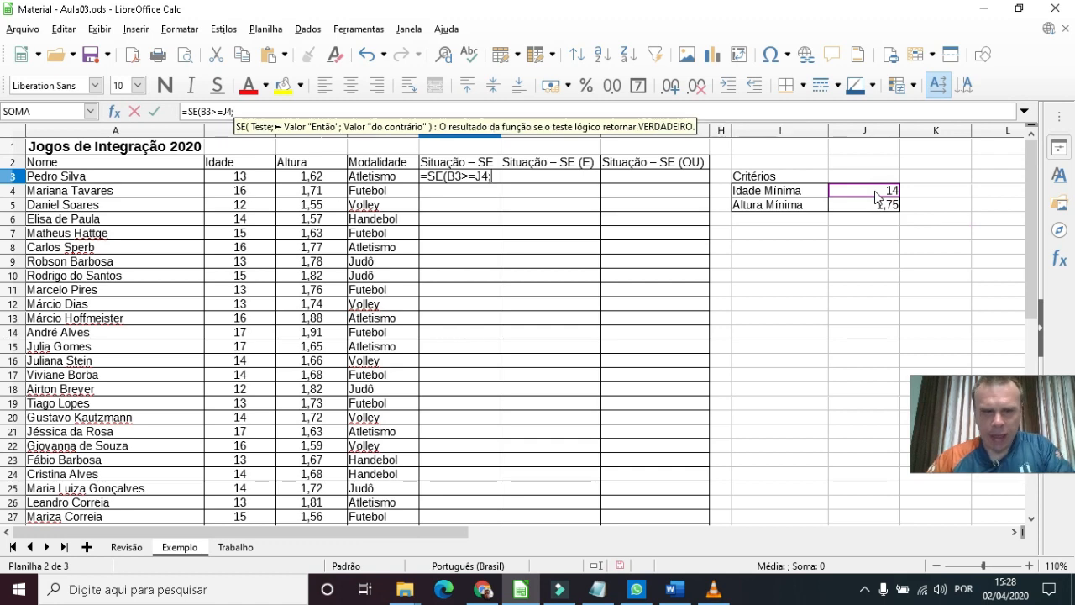
- Add "Irá competir" as the value-if-true argument of the SE formula in E3
type("\"")
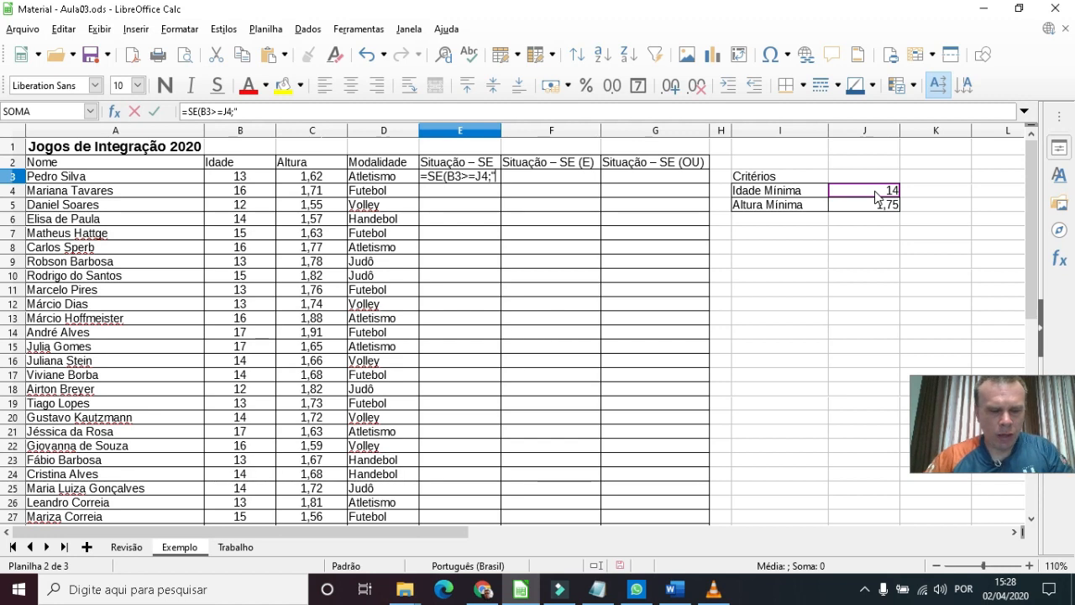
type("Irá")
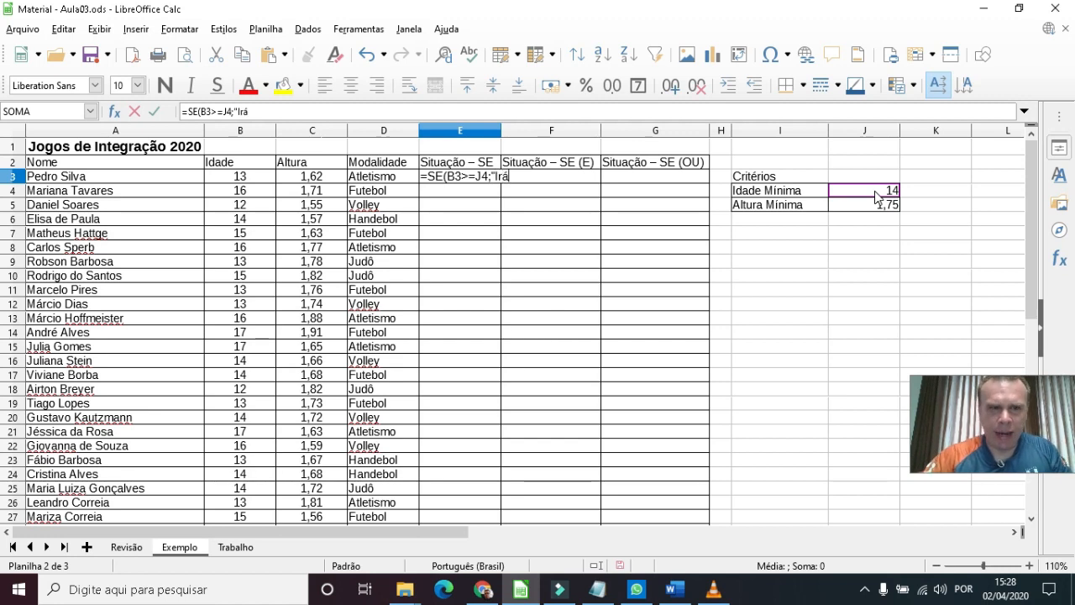
key("BackSpace")
key("BackSpace")
key("BackSpace")
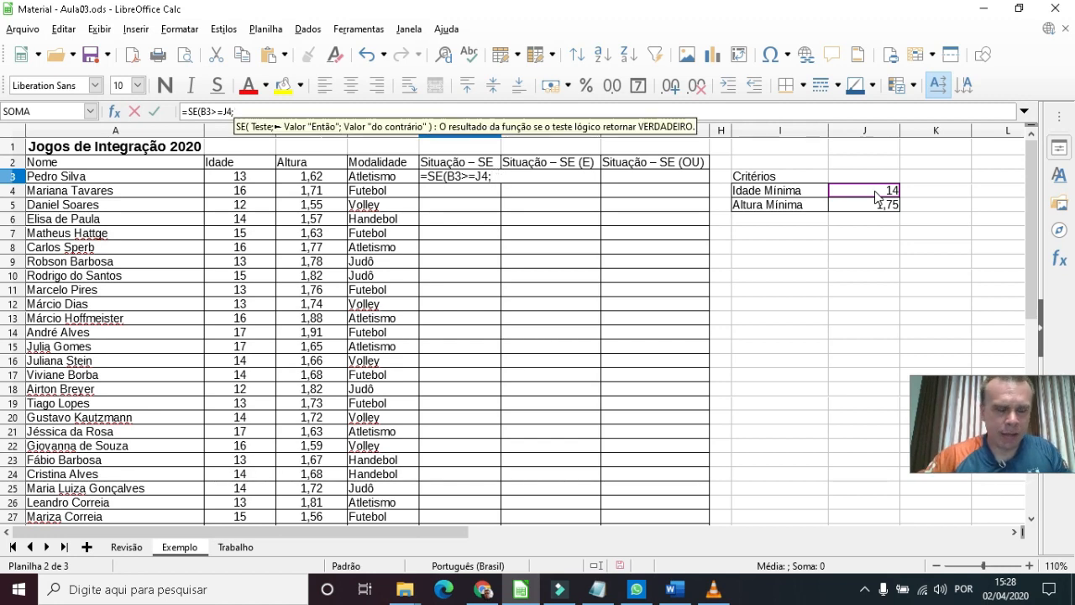
type("\"Ira")
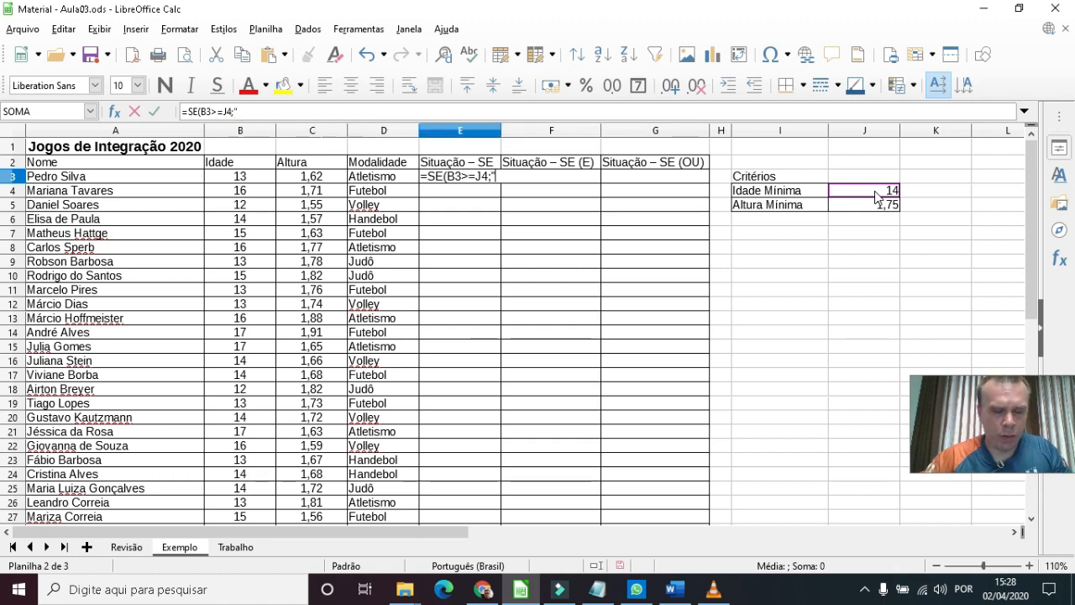
key("BackSpace")
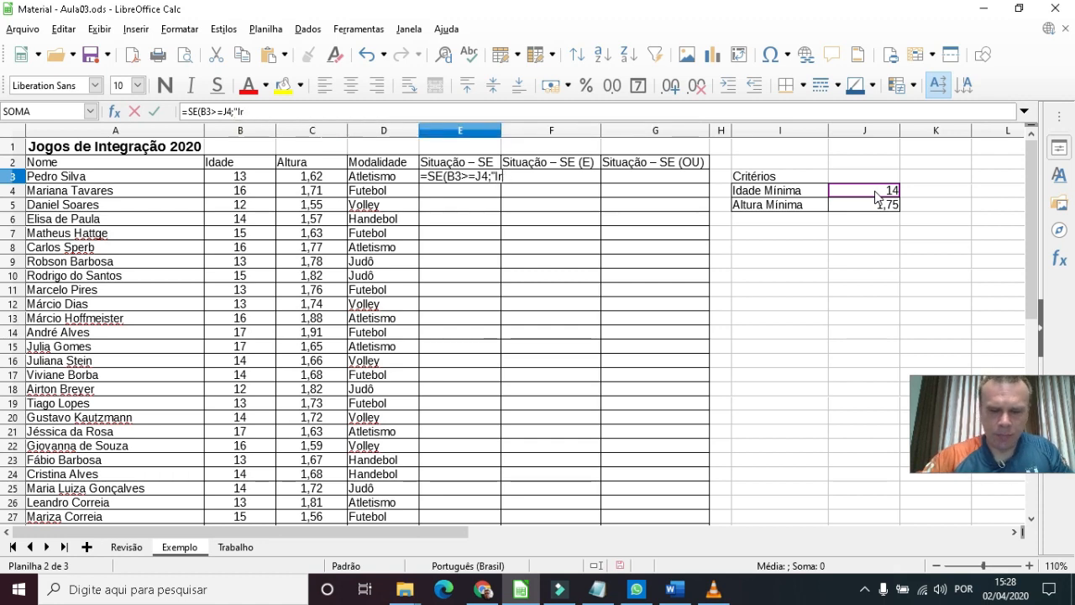
type("á c")
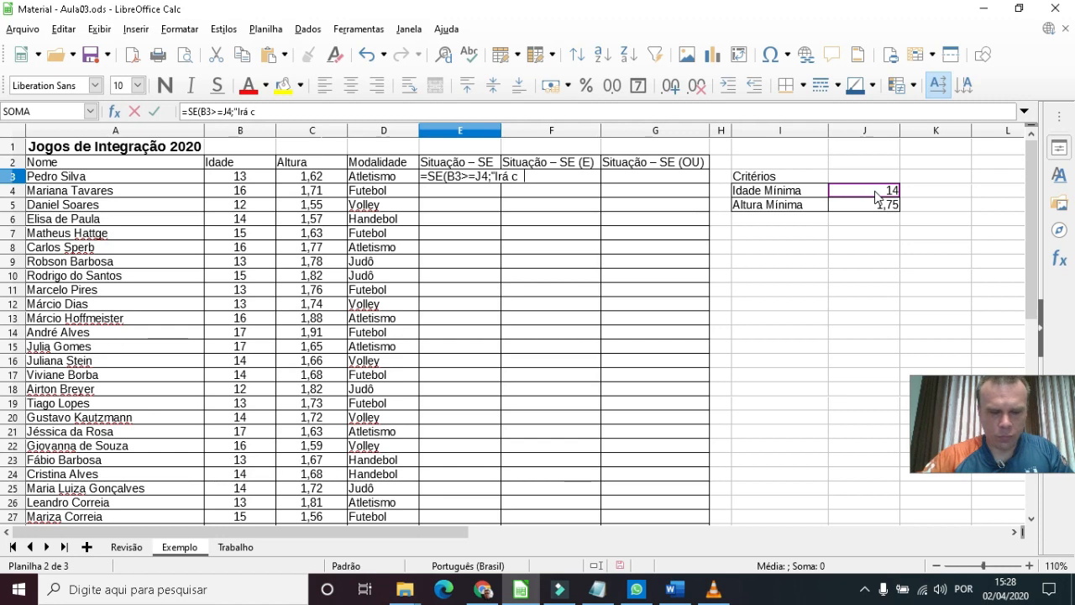
type("ompetir")
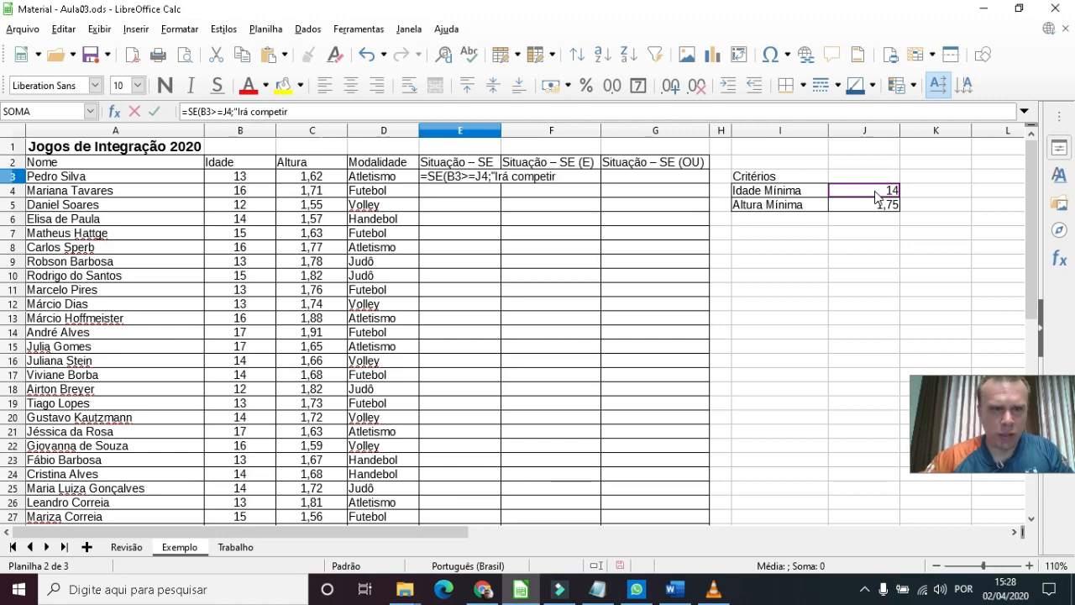
type("\";")
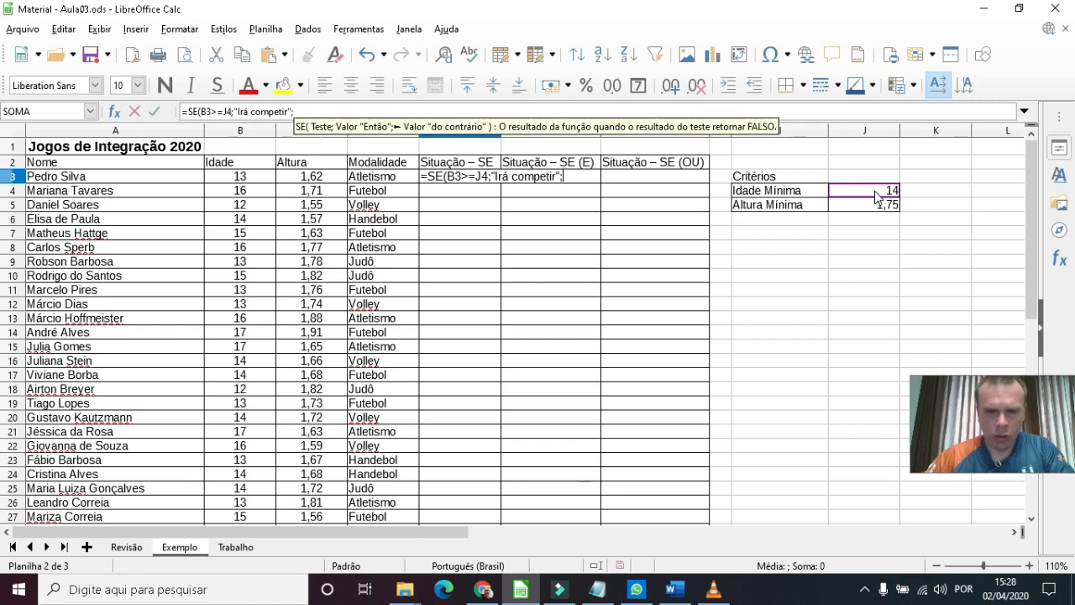
- Add "Não irá competir" as the value-if-false argument of the SE formula in E3
type("\"")
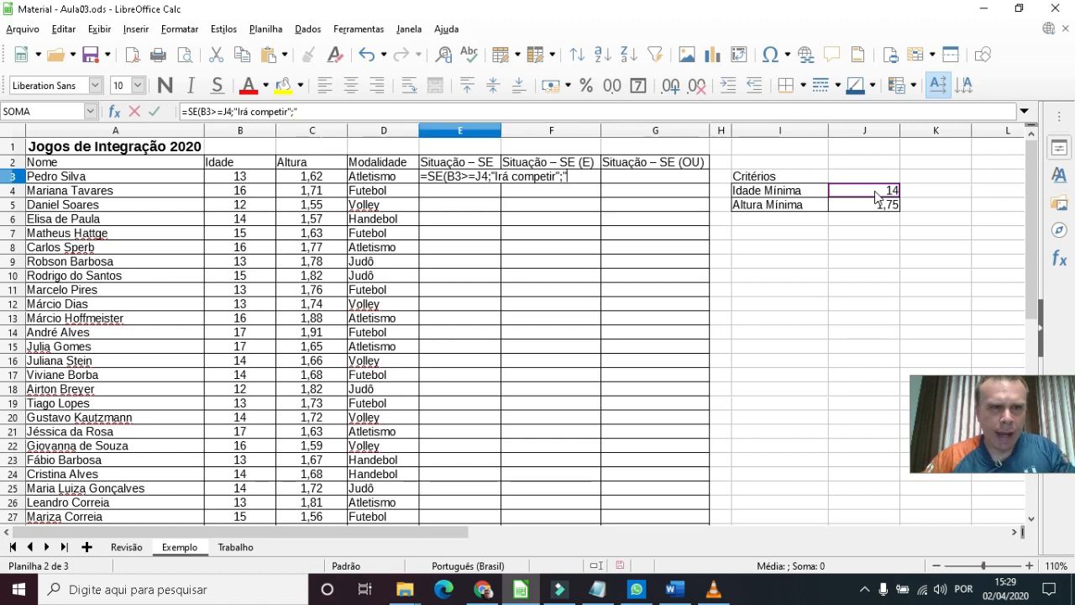
type("Não")
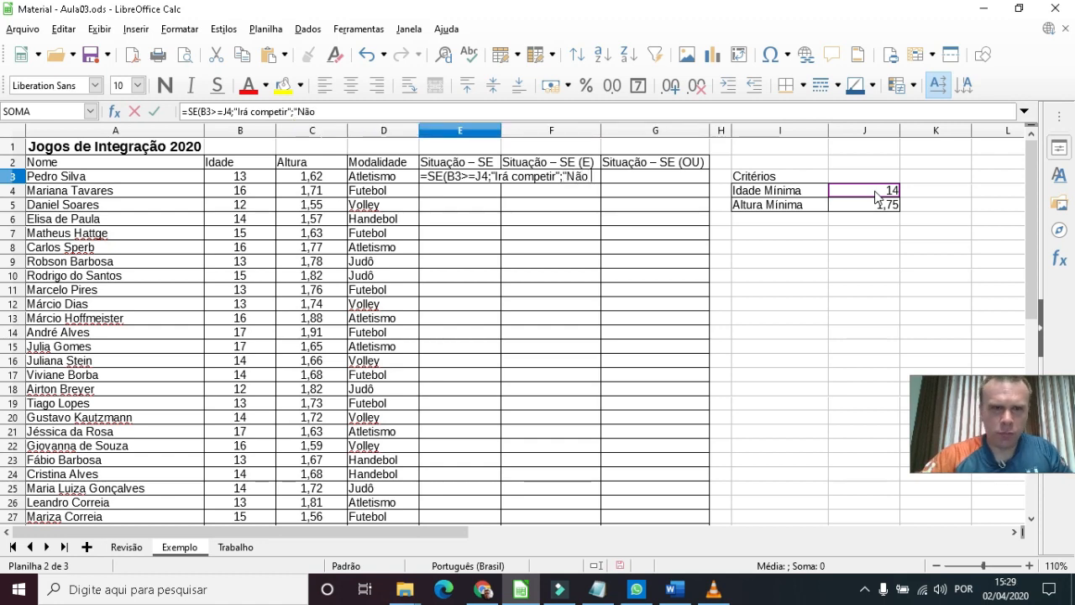
type(" irá")
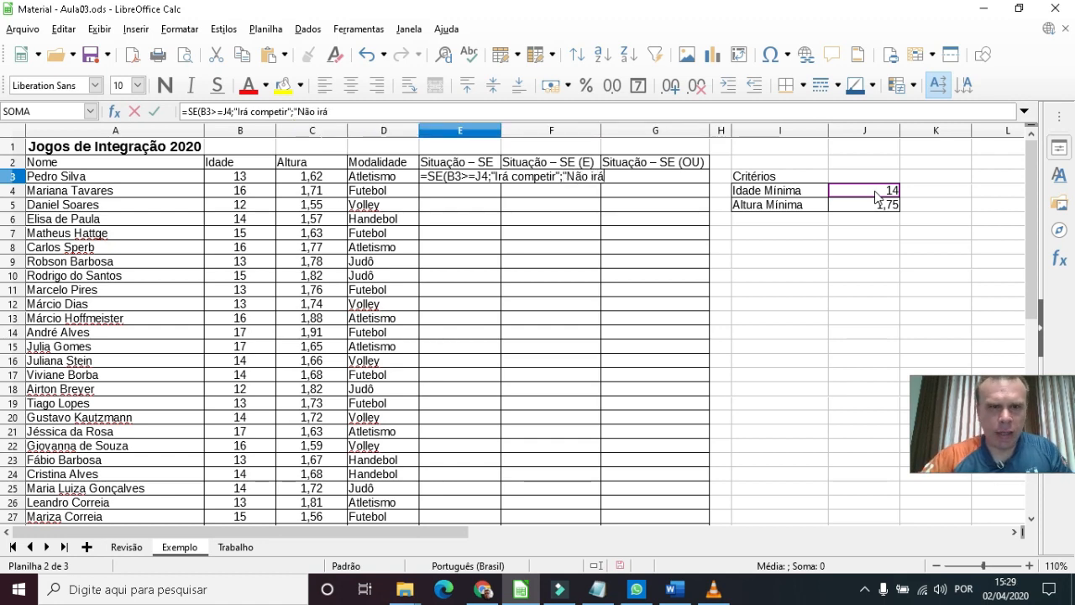
type(" COMP")
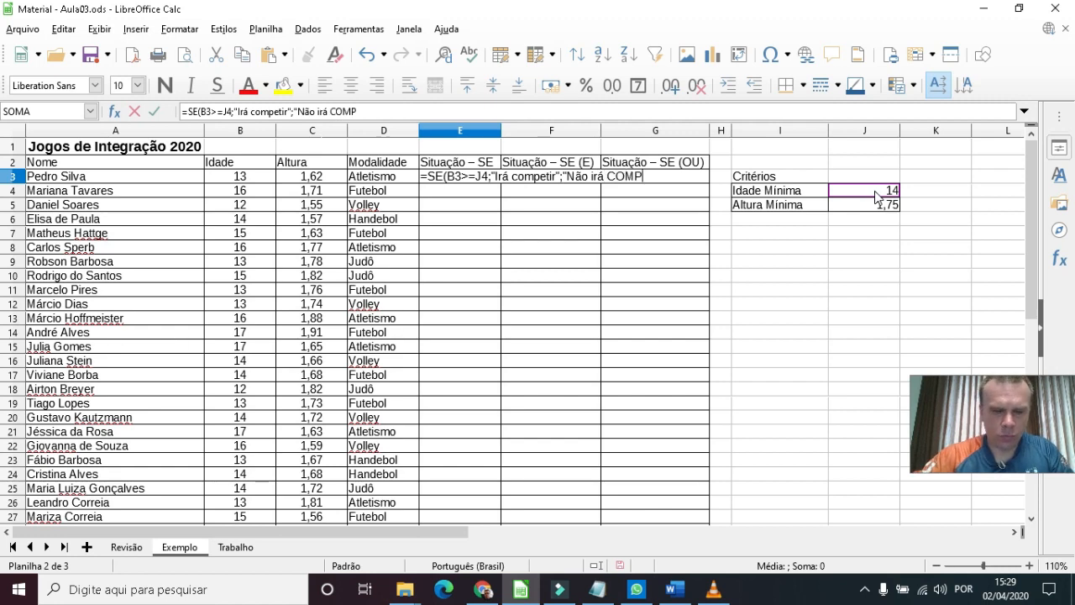
type("ETIR")
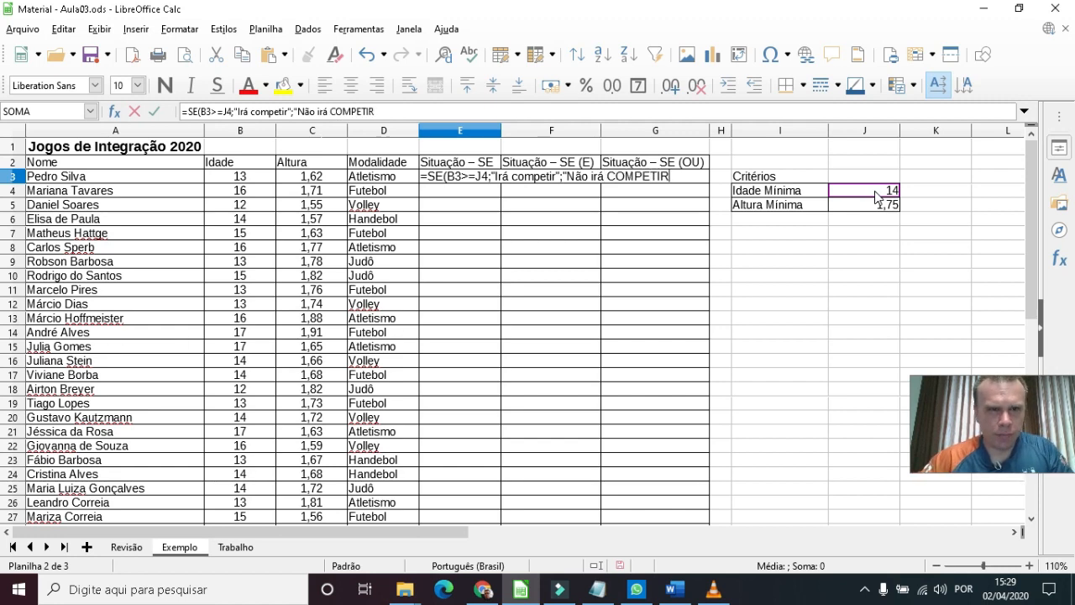
key("BackSpace")
key("BackSpace")
key("BackSpace")
key("BackSpace")
key("BackSpace")
key("BackSpace")
key("BackSpace")
key("BackSpace")
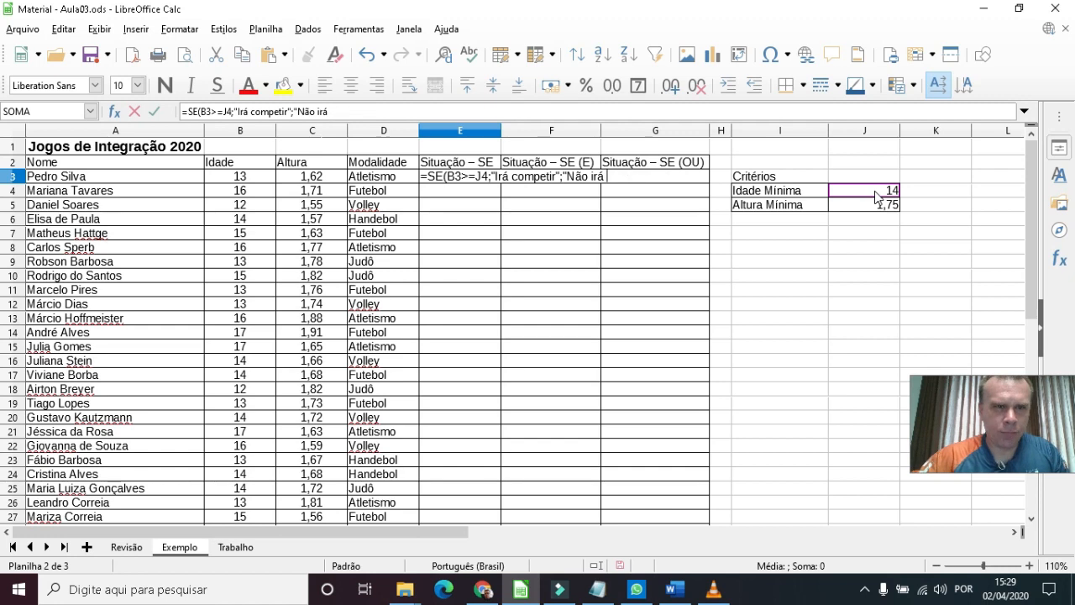
type("competir")
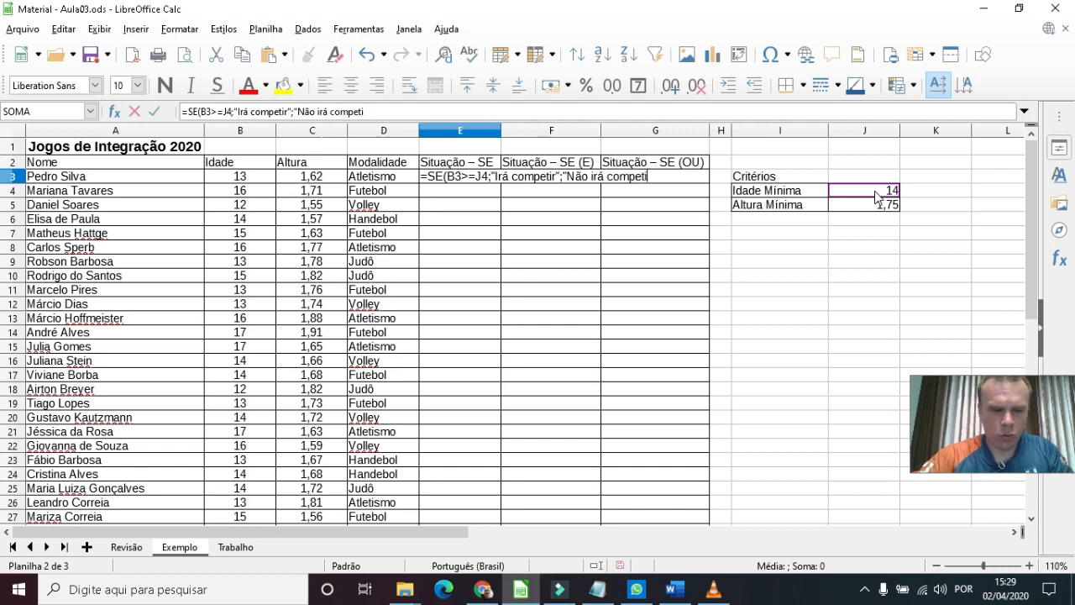
type("\"")
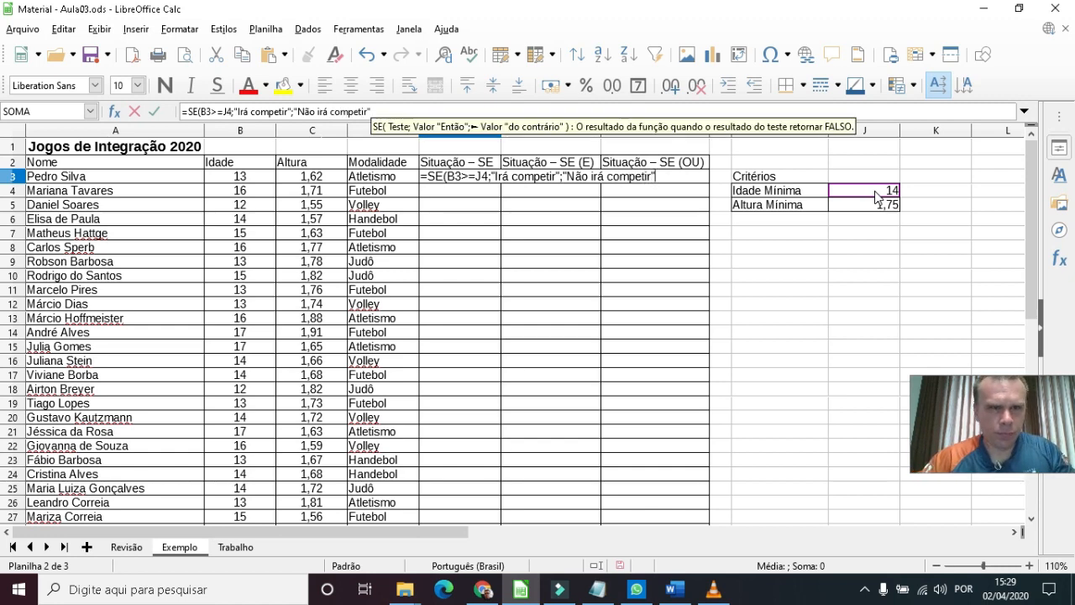
- Close and enter the SE formula in E3, and widen column E slightly to fit its text
type(")")
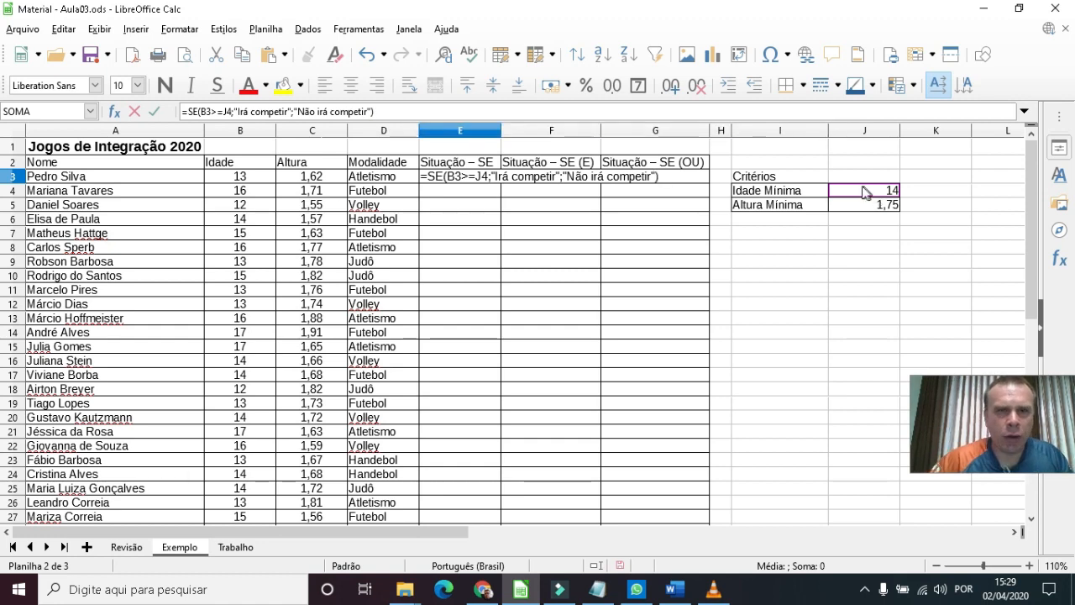
key("Return")
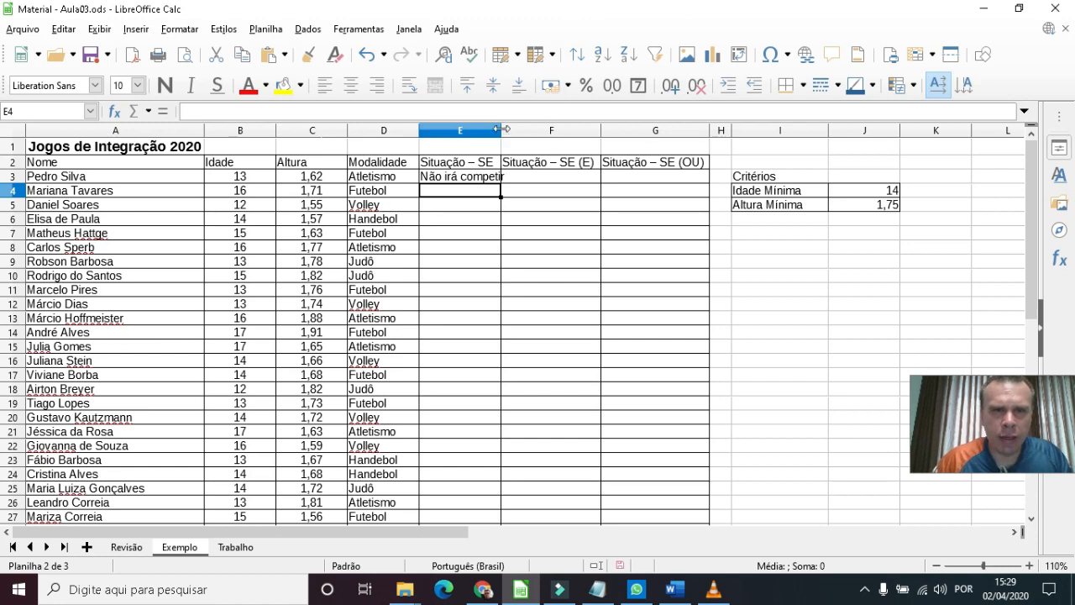
left_click_drag(503, 132, 512, 132)
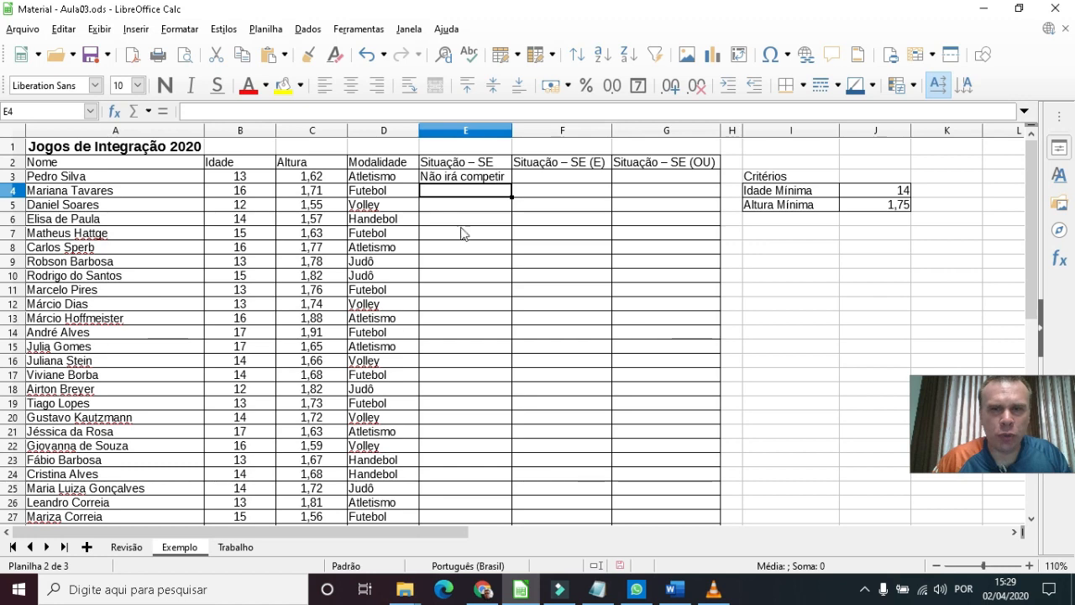
left_click(225, 178)
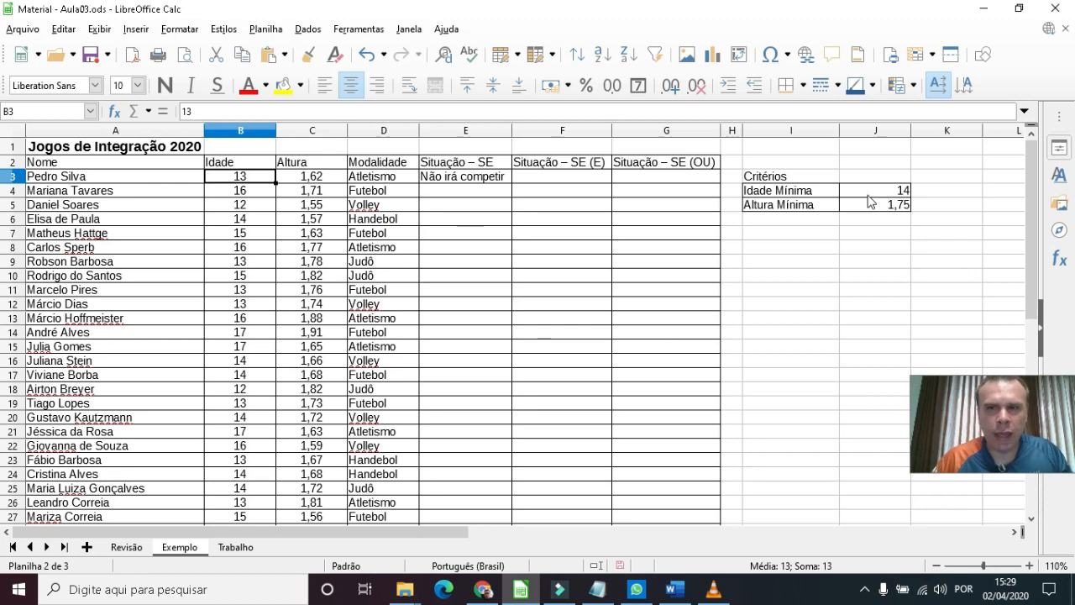
left_click(446, 180)
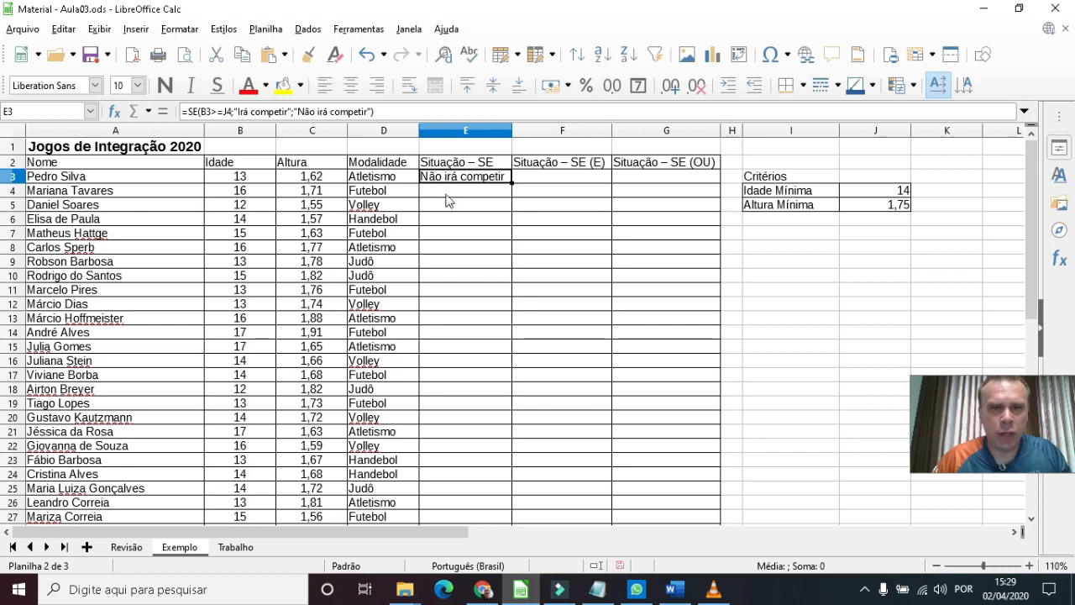
- Start an SE formula in E4 that tests whether the age in B4 meets the minimum age, B4>=J4
left_click(447, 193)
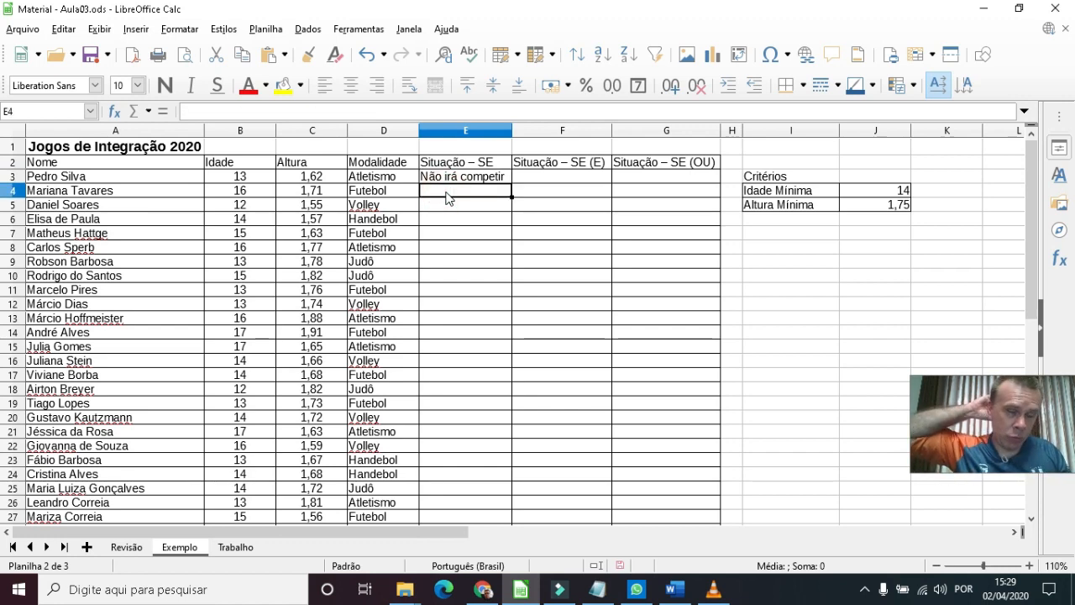
type("=s")
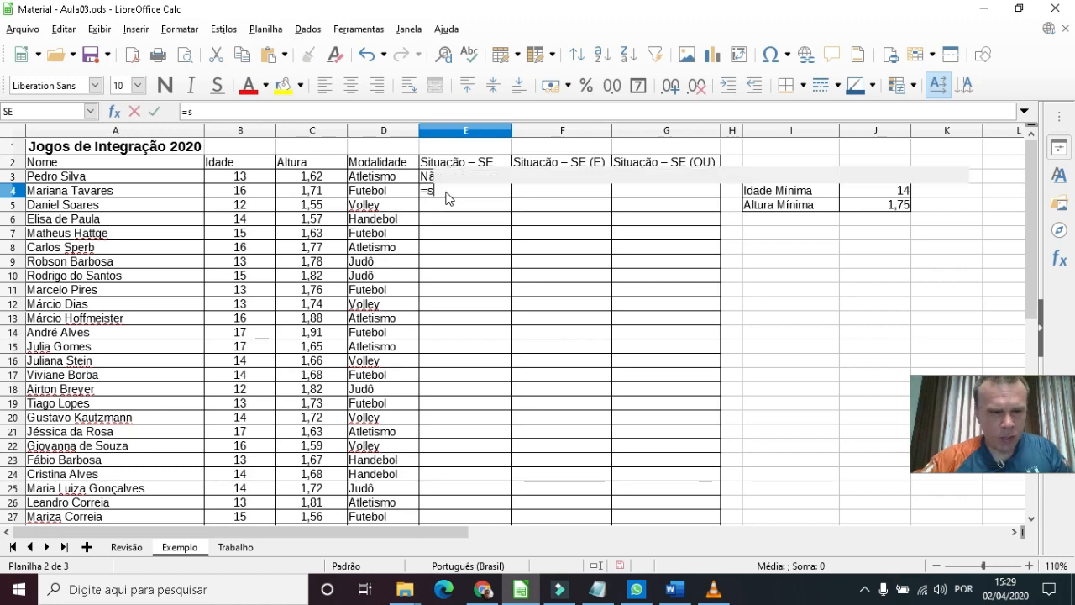
type("e(")
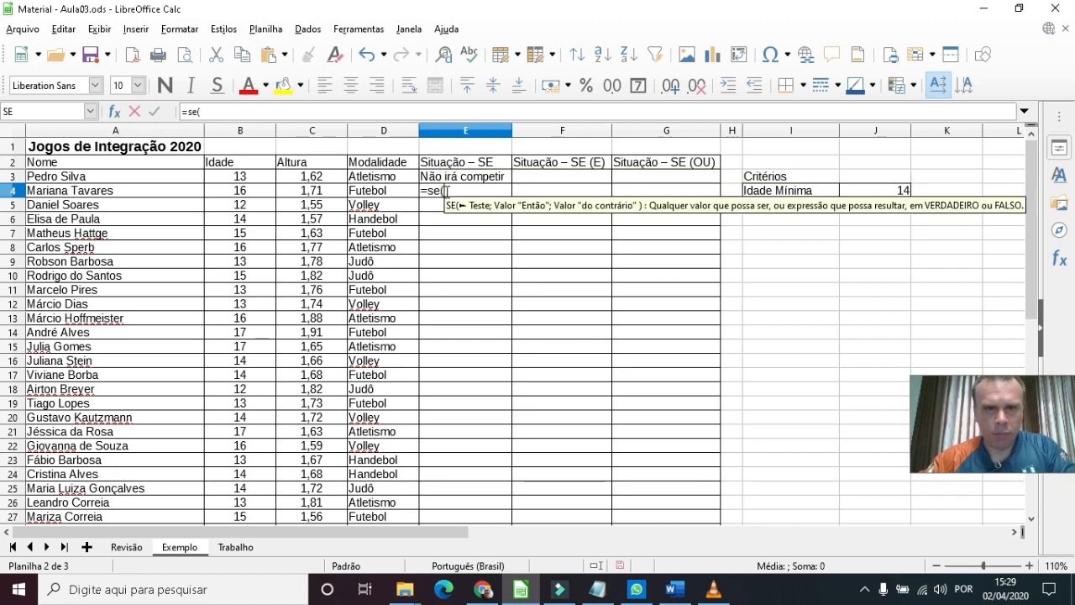
left_click(253, 195)
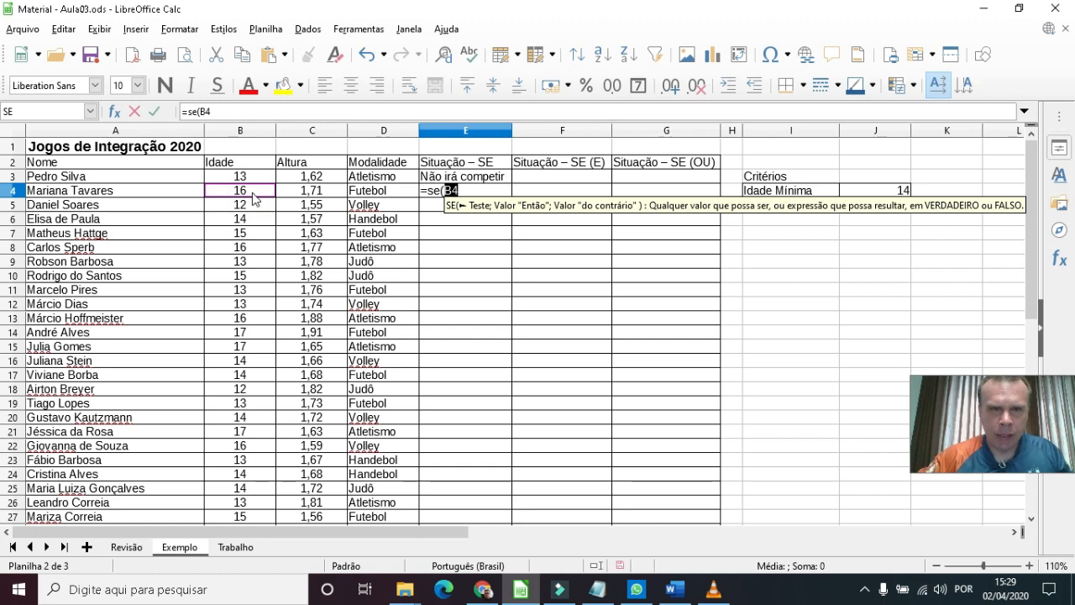
key("Right")
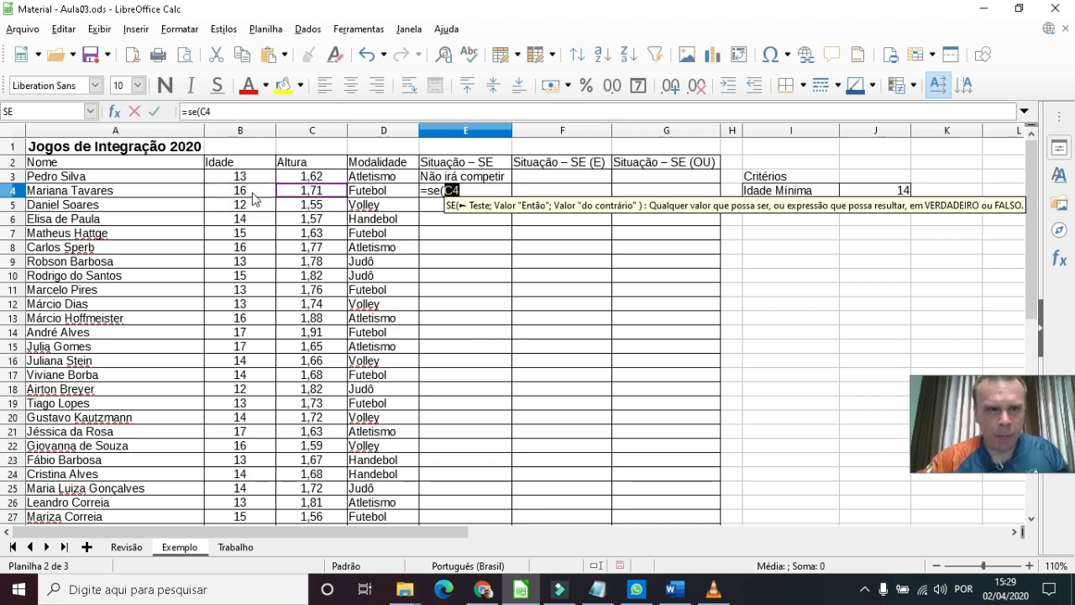
key("Left")
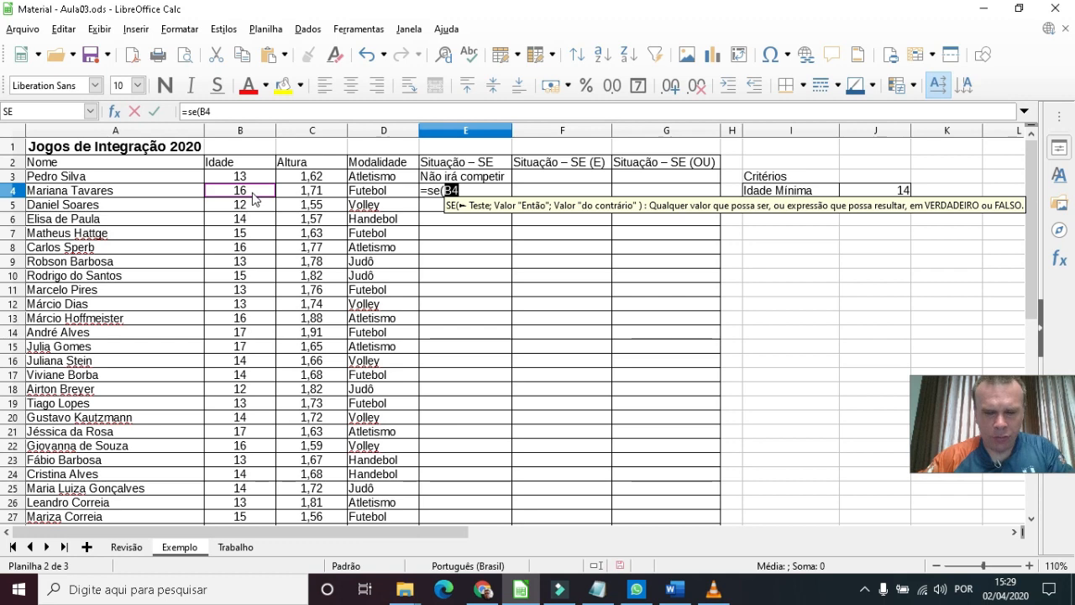
type(">=")
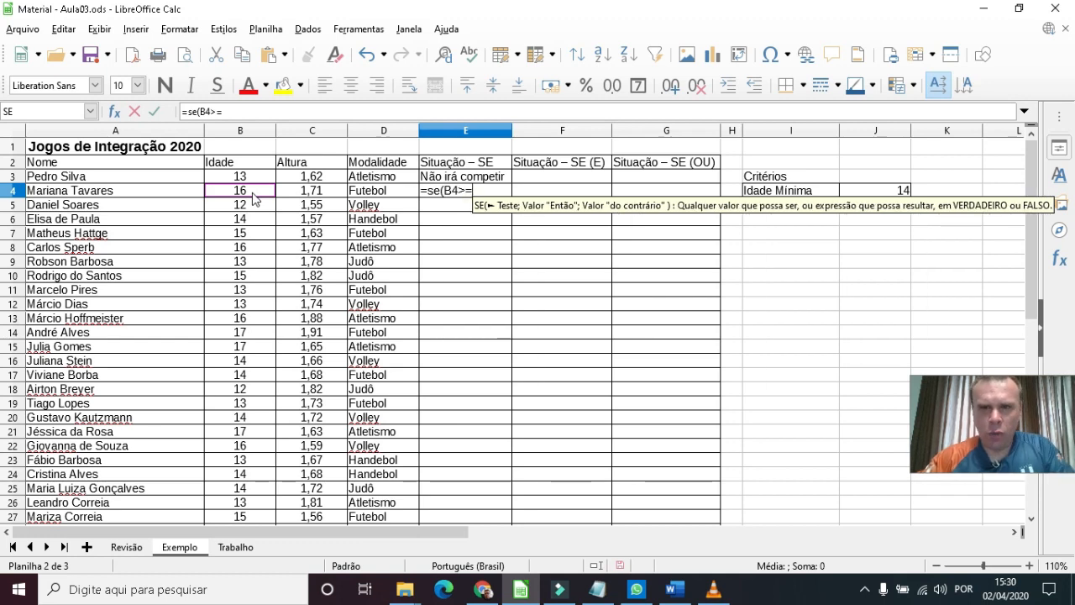
left_click(852, 190)
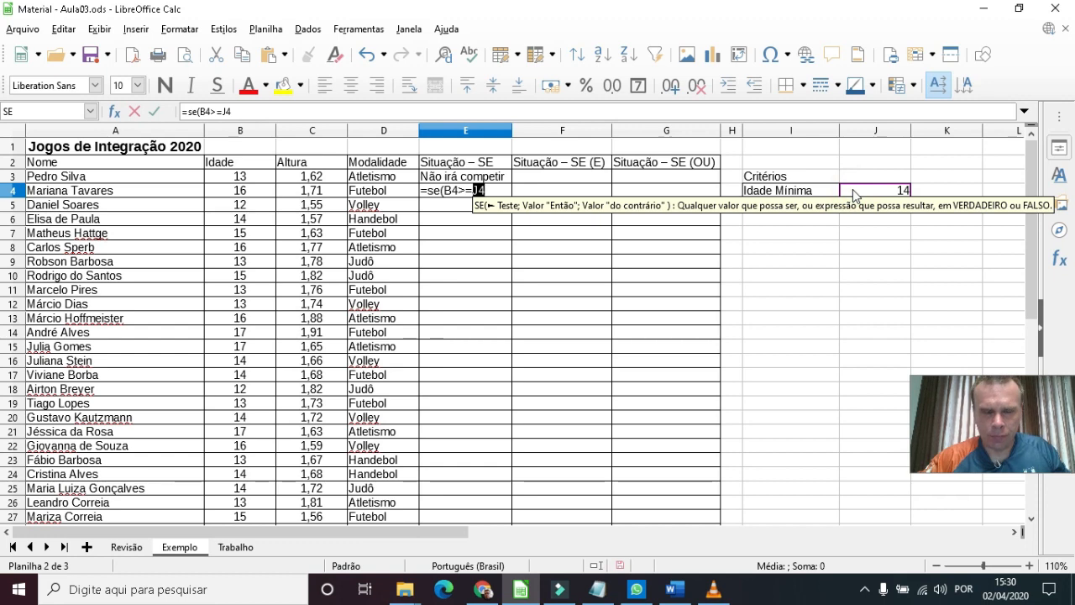
- Add "Irá competir" as the value-if-true argument of the SE formula in E4
type(";\"")
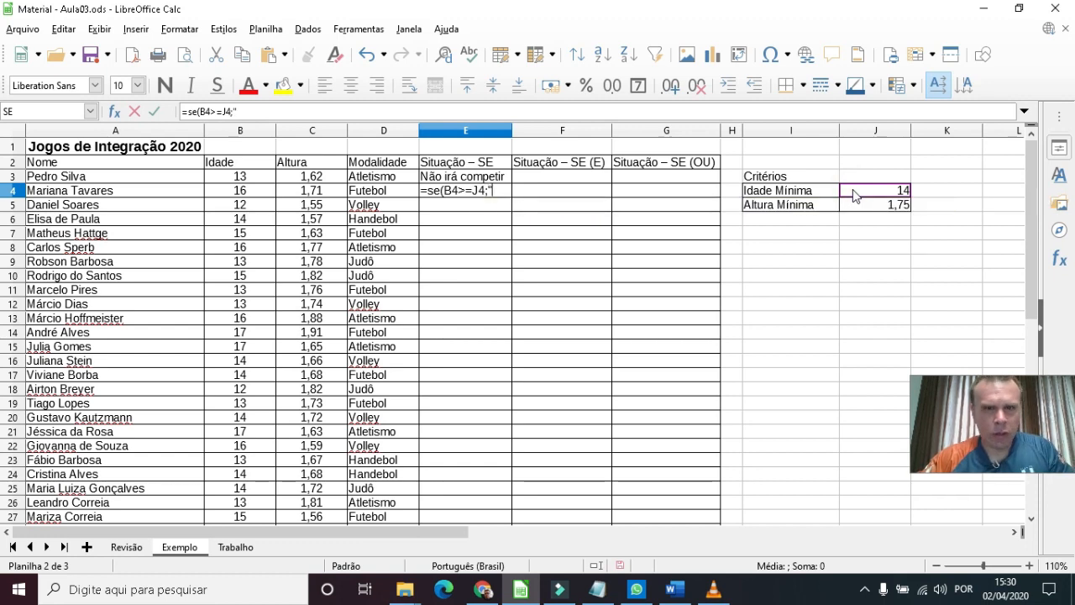
type("Ir")
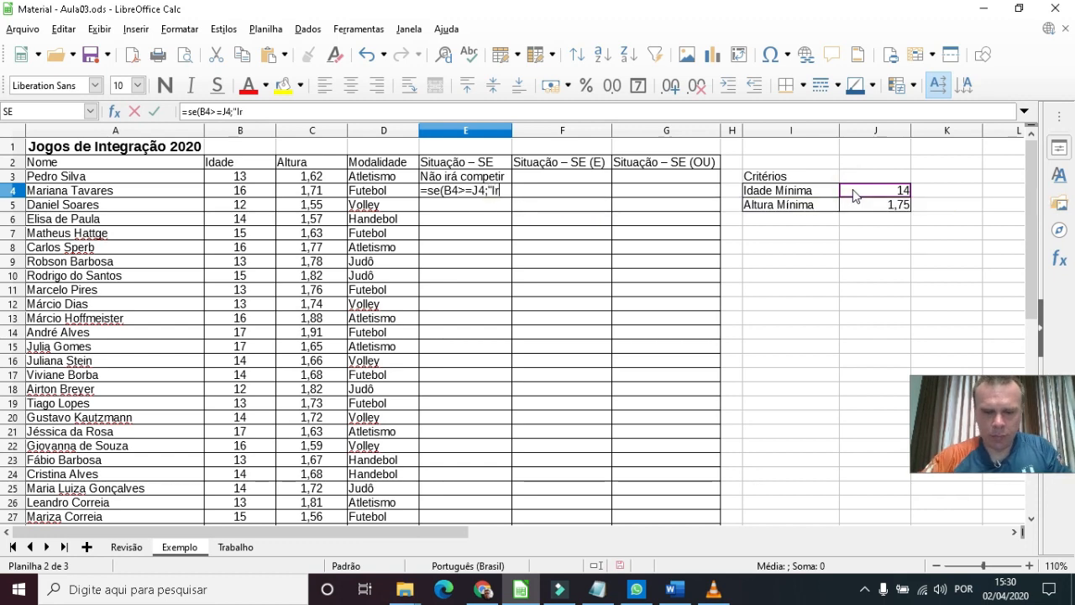
type("á compe")
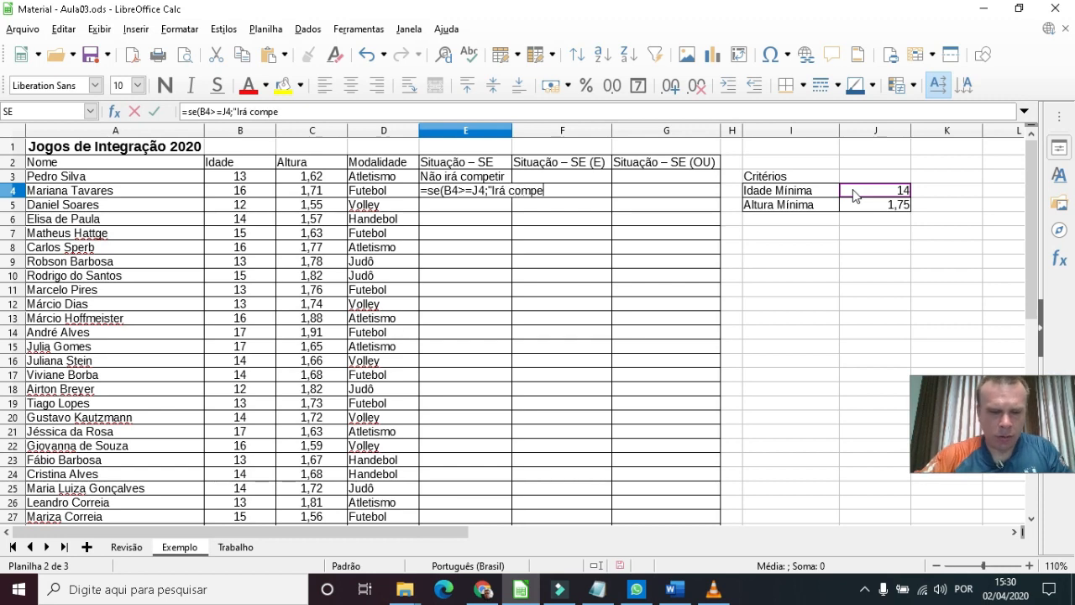
type("tir\"")
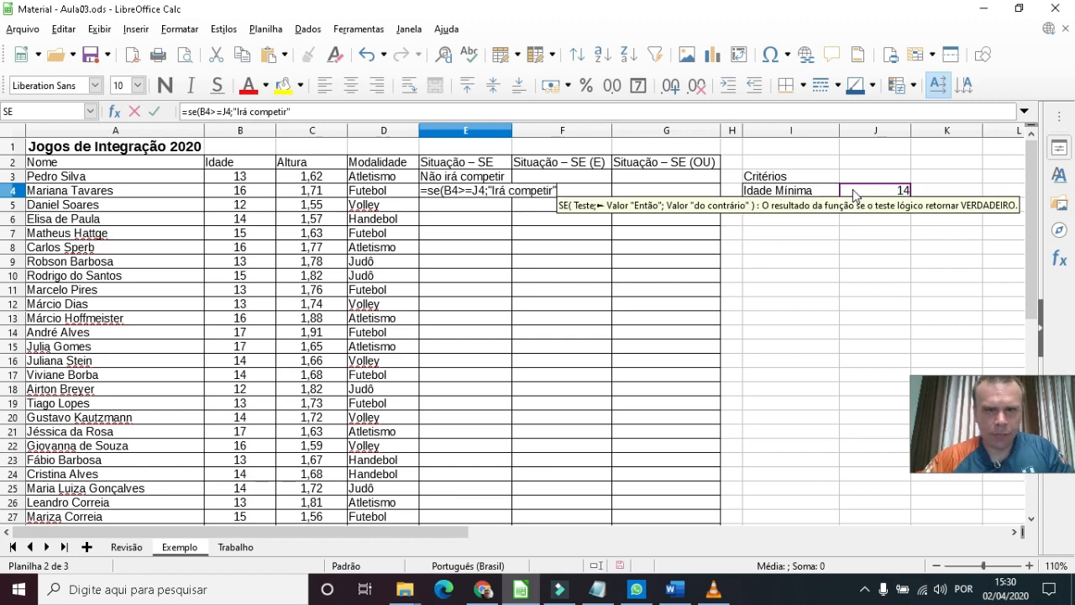
- Add "Não irá competir" as the value-if-false argument in E4, then close and enter the formula
type("; \"")
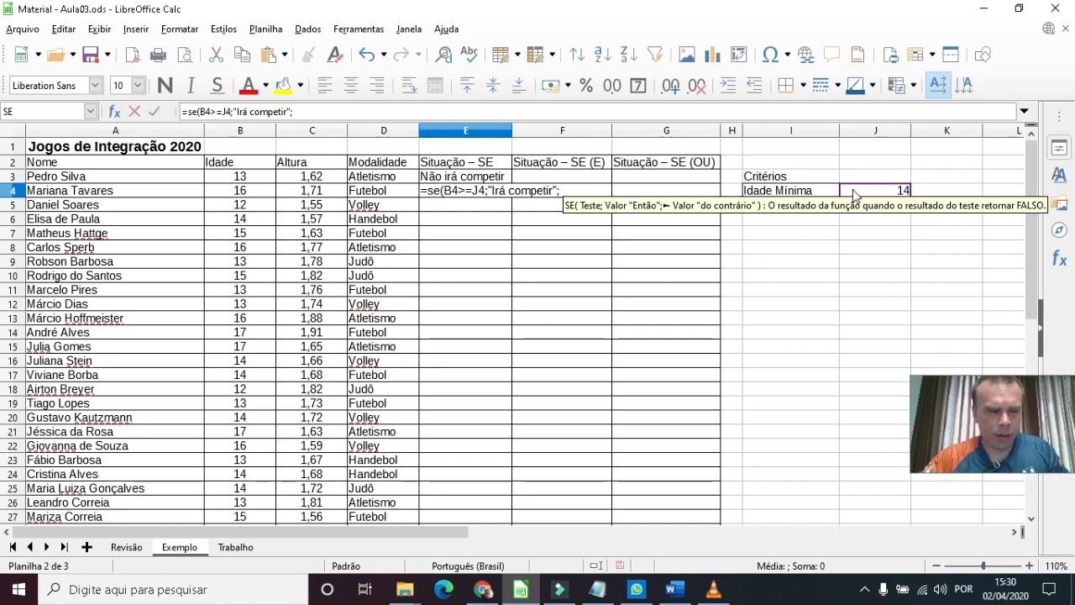
type("N")
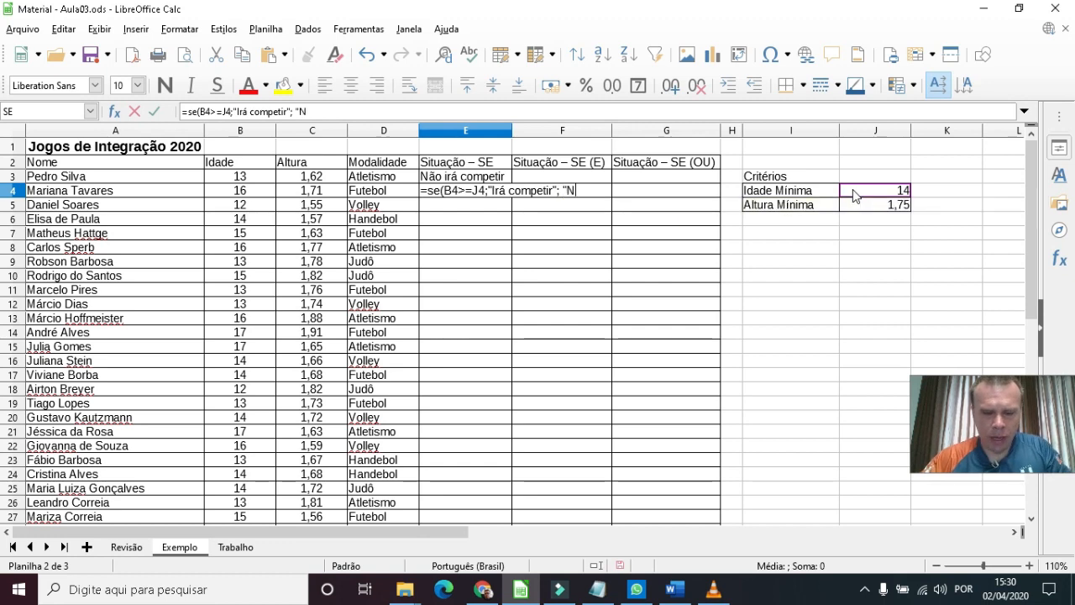
type("ão ")
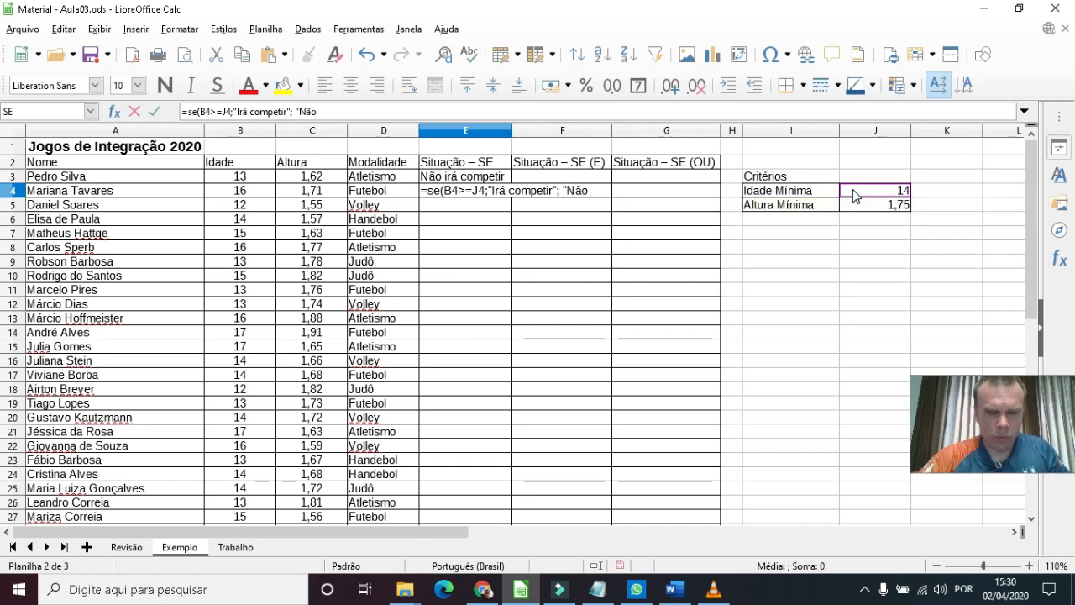
type("irá ")
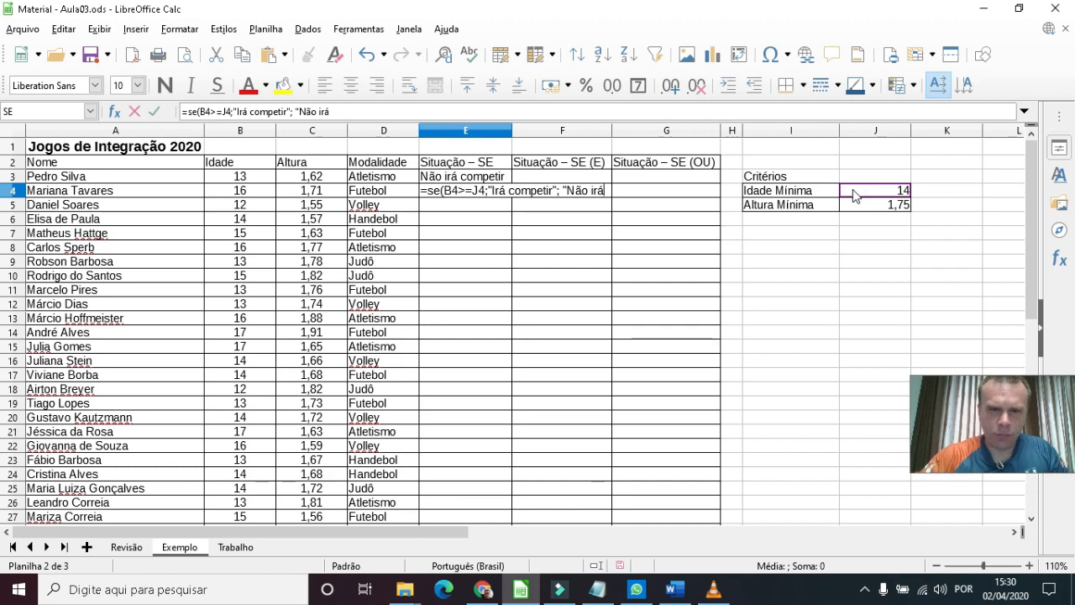
type("competir")
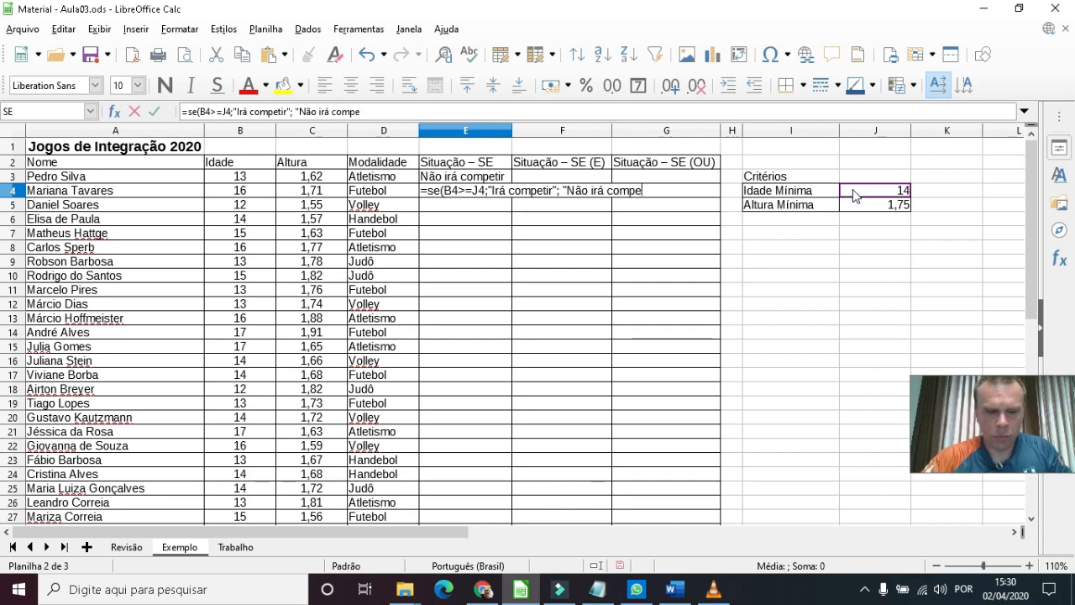
type("\"")
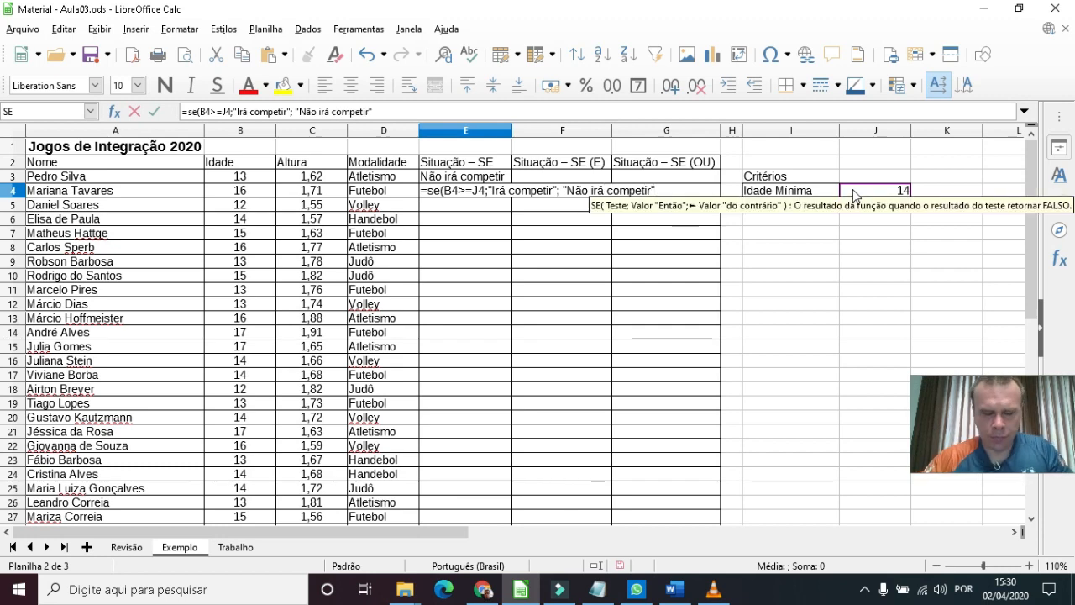
type(")")
key("Return")
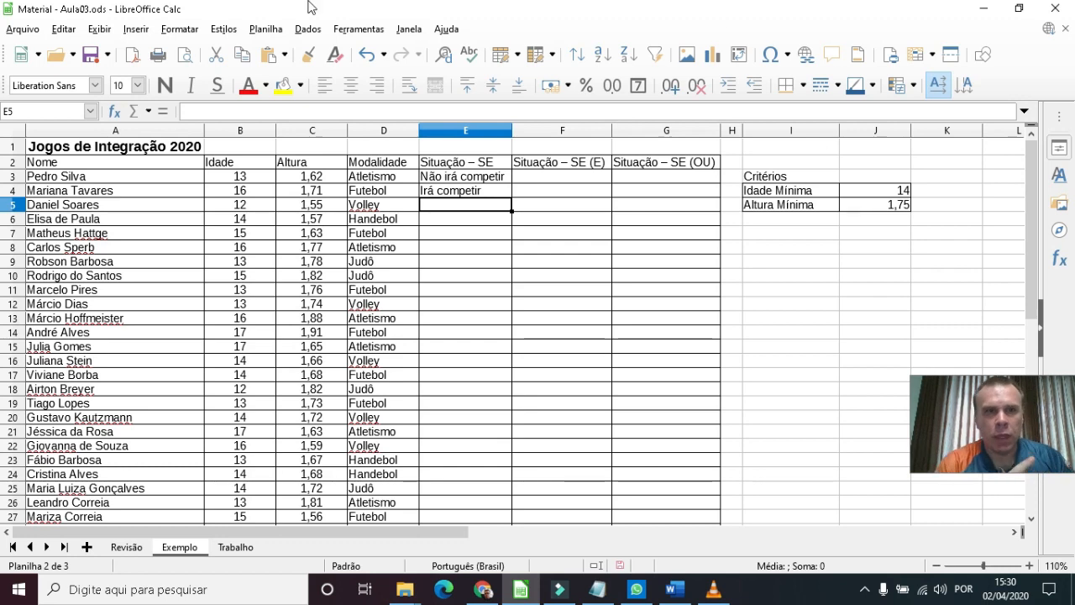
- Examine the ages in B3 and B4, the minimum age in J4 and the SE formula in E3
left_click(212, 177)
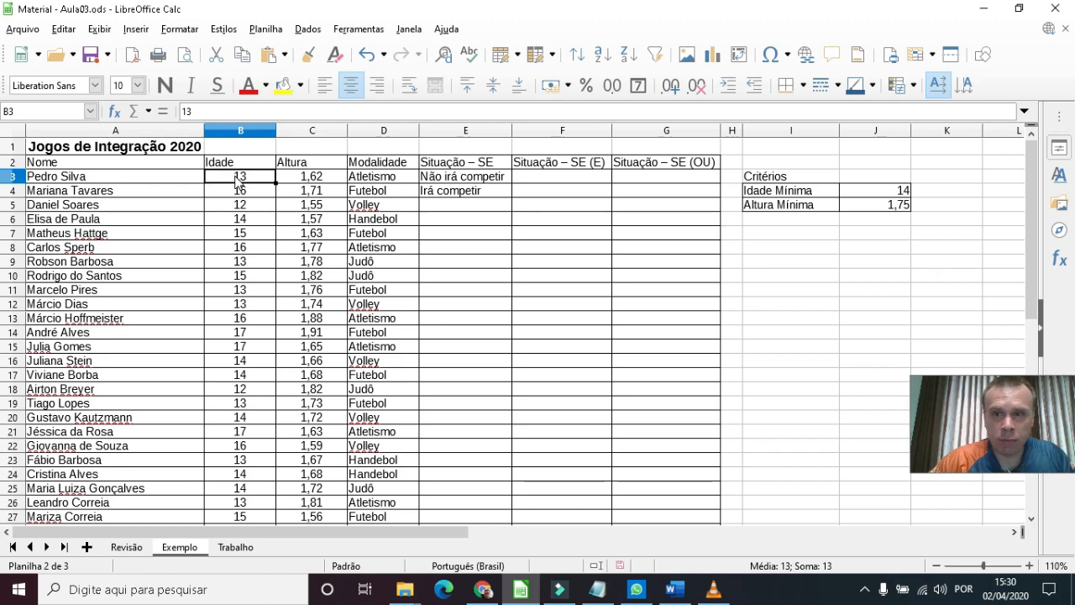
left_click(866, 198)
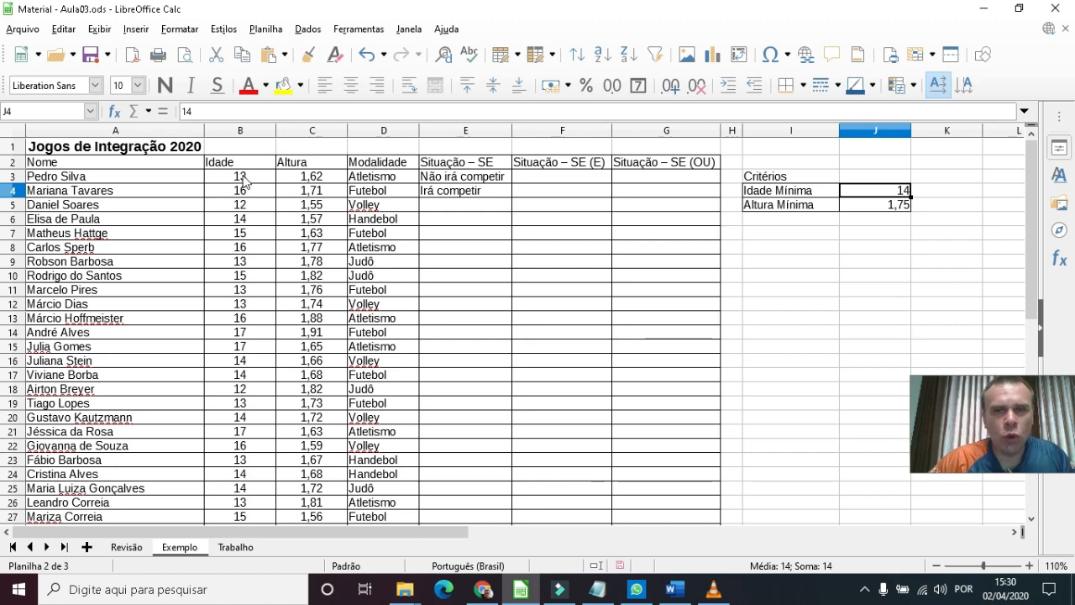
left_click(886, 190)
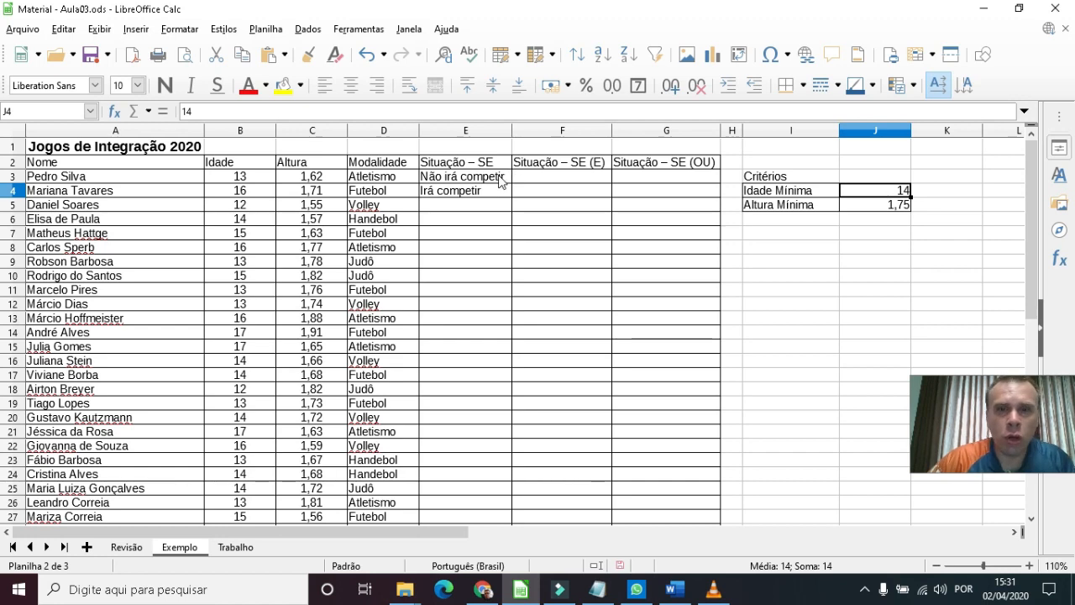
left_click(459, 178)
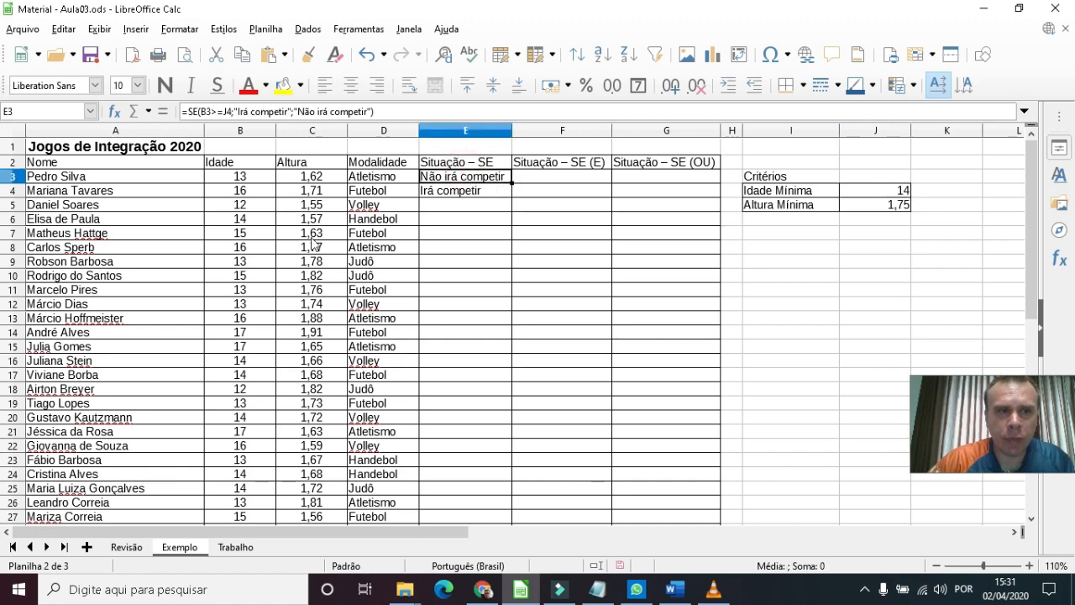
left_click(240, 193)
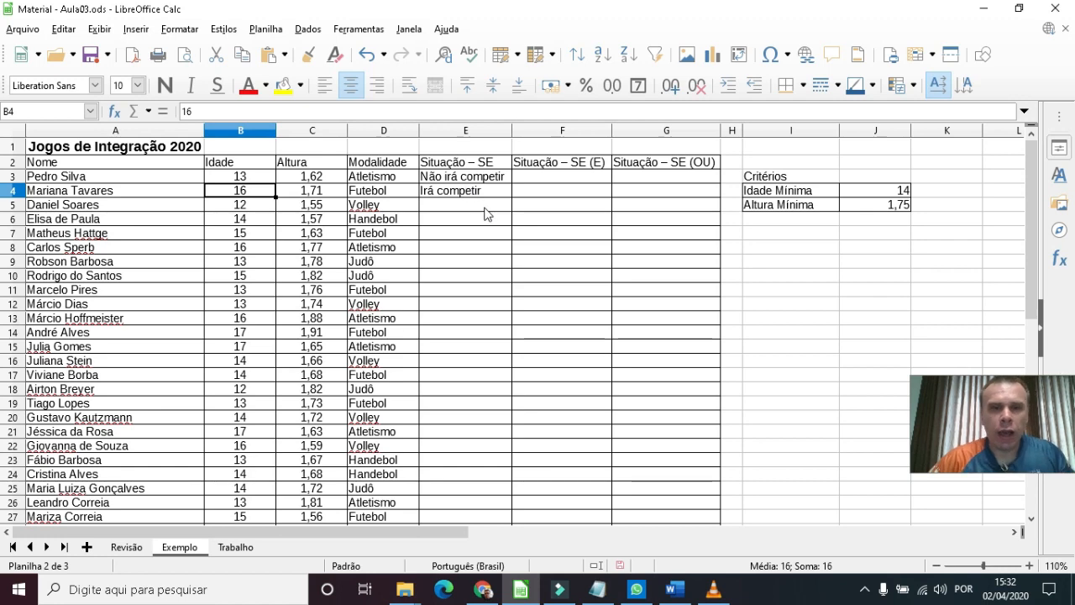
left_click(584, 179)
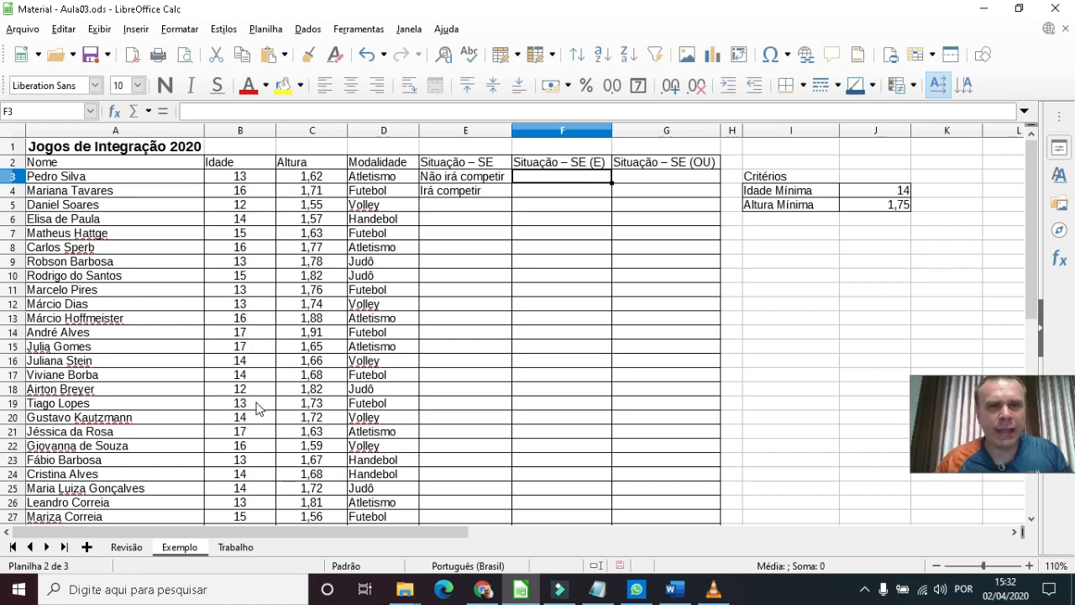
left_click(465, 178)
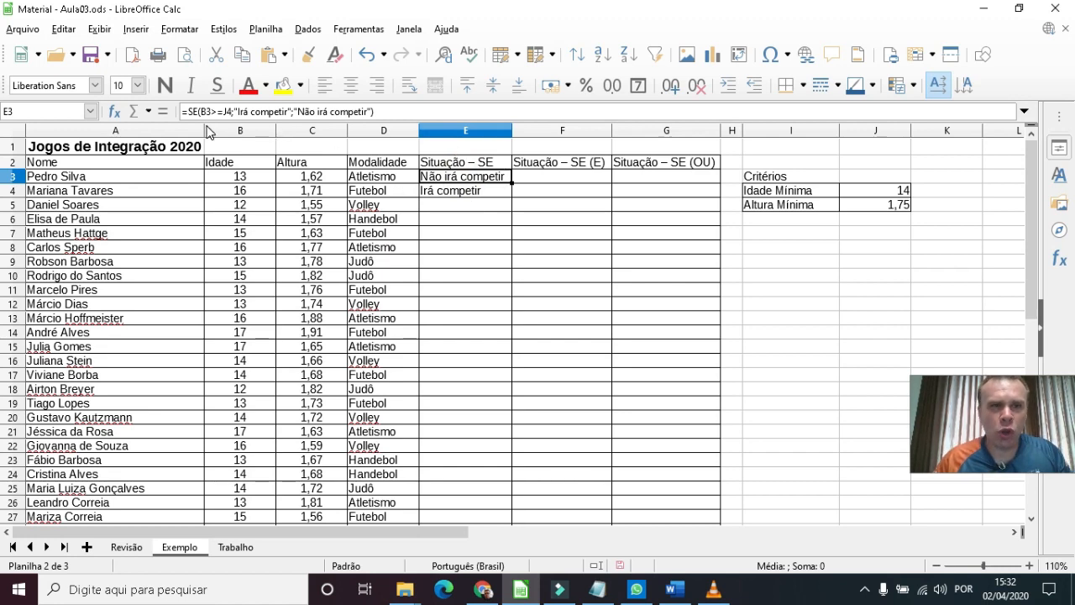
left_click(878, 192)
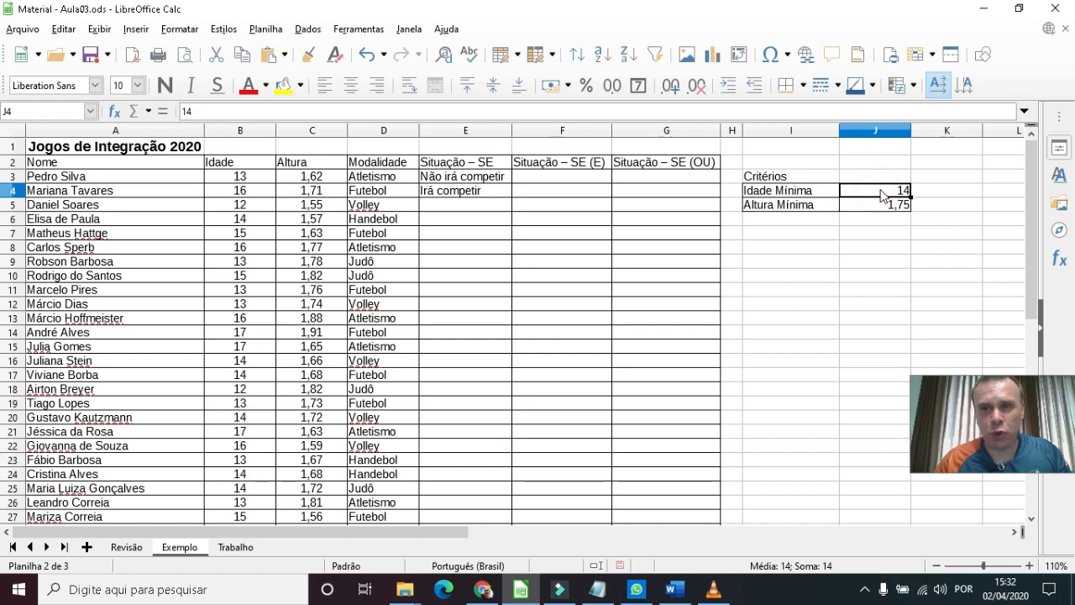
- Start an SE formula in F3 with a nested E function whose first condition is B3>=J4, age against minimum age
left_click(550, 178)
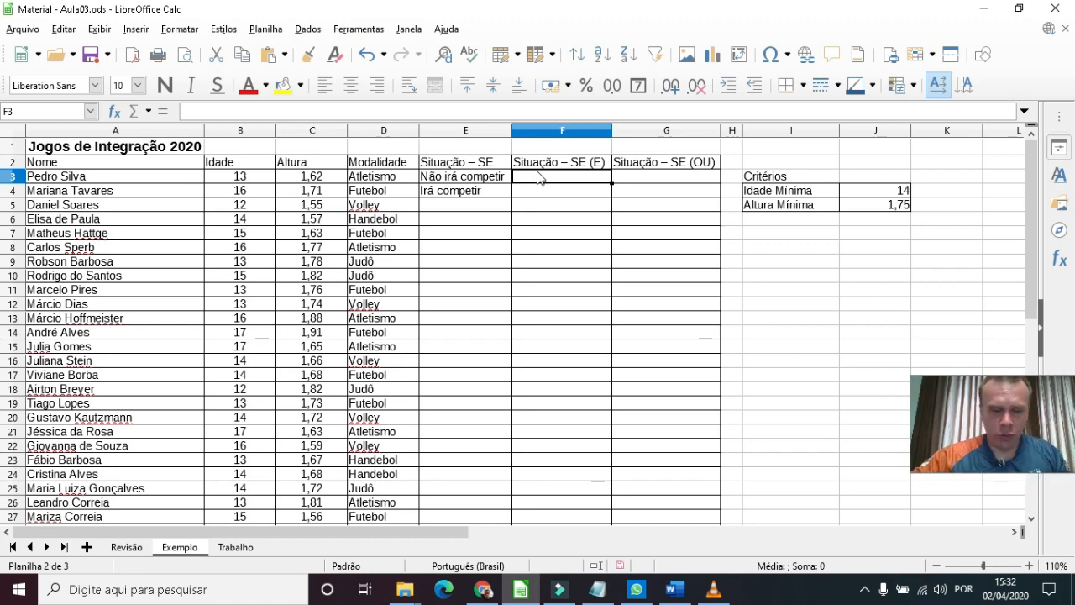
type("=se")
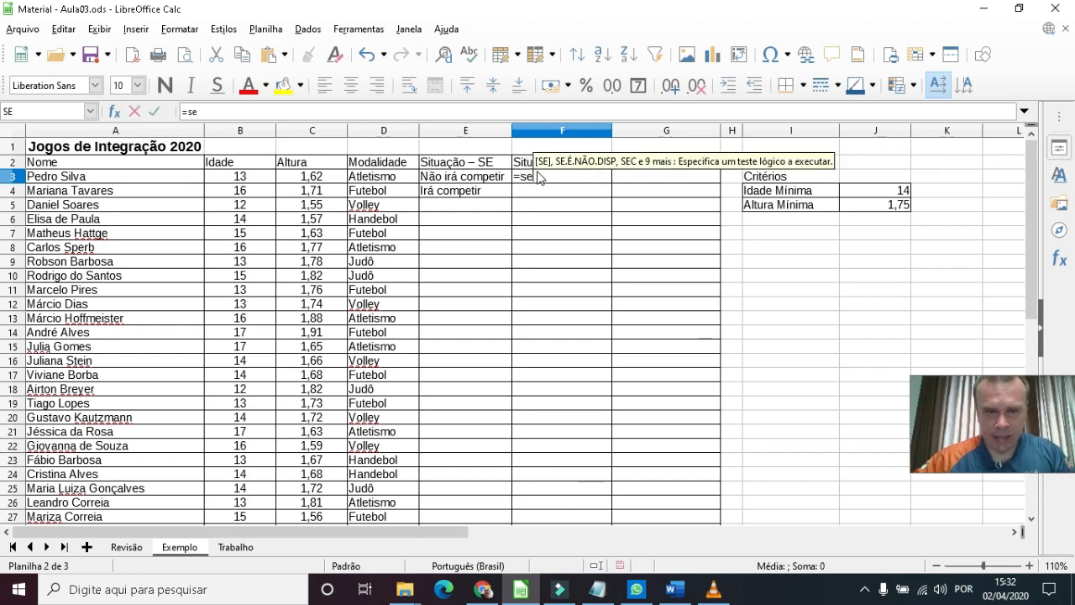
type("(")
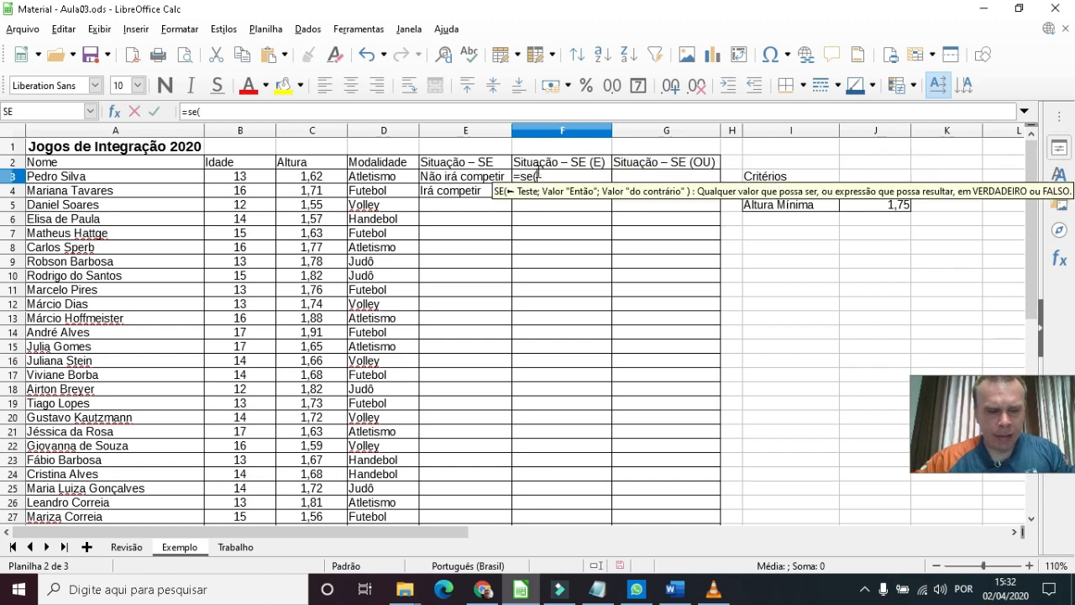
type("e(")
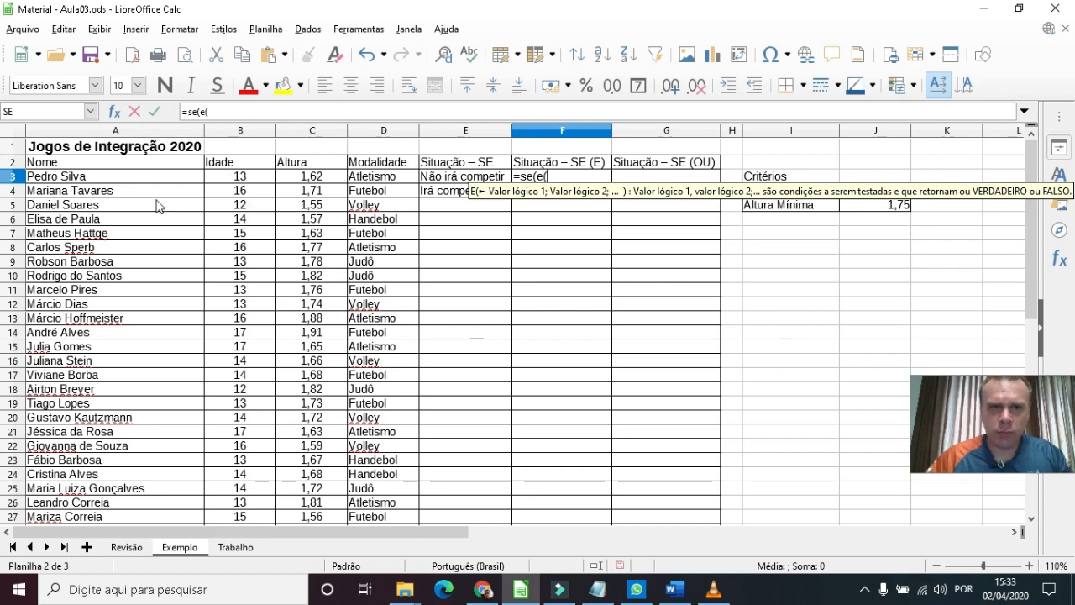
left_click(222, 177)
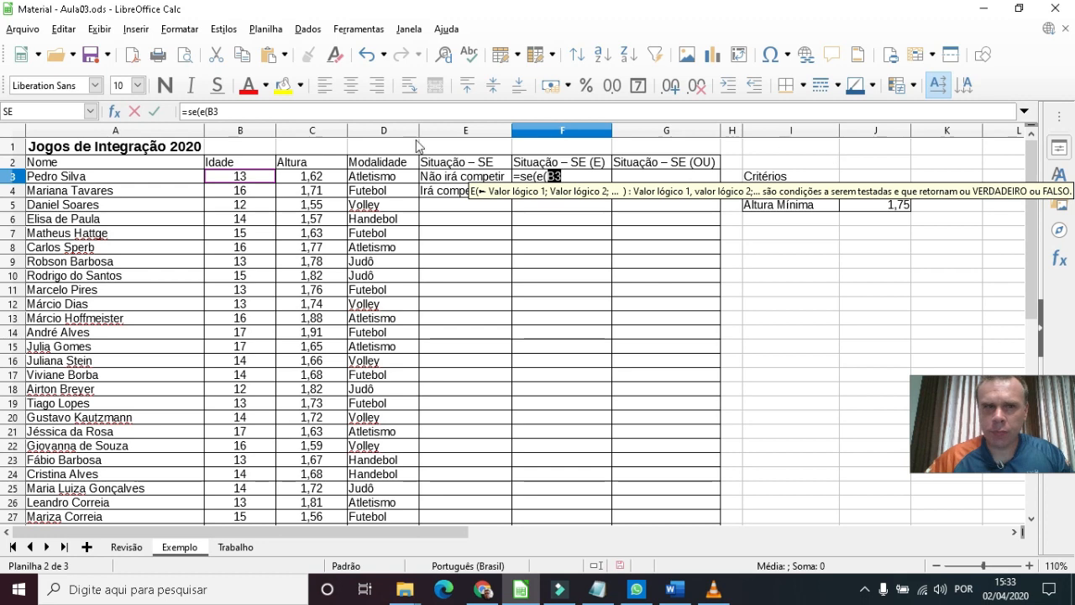
left_click(272, 114)
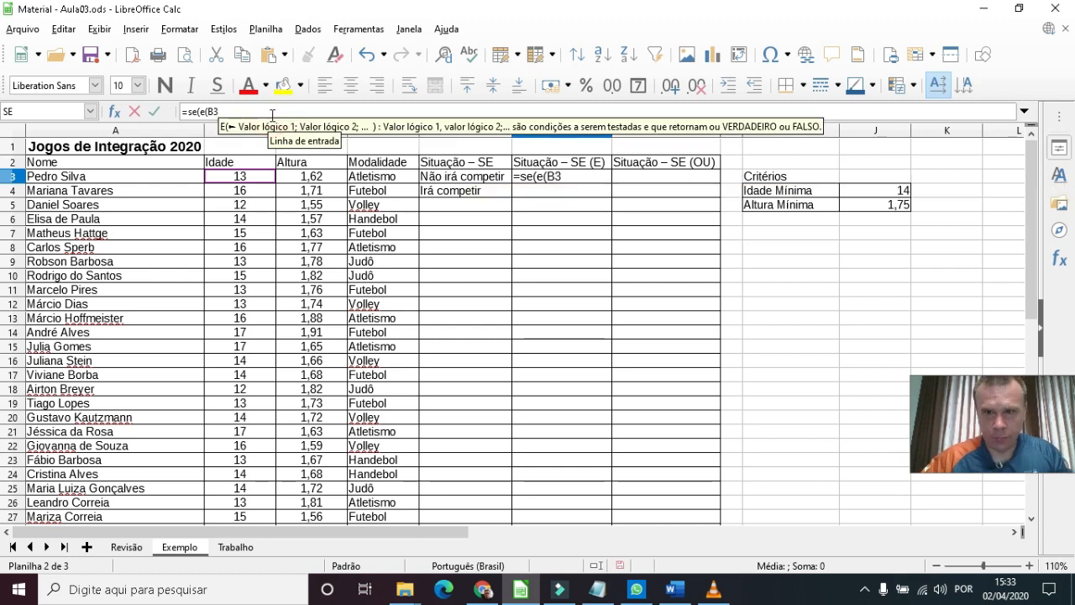
type(">=")
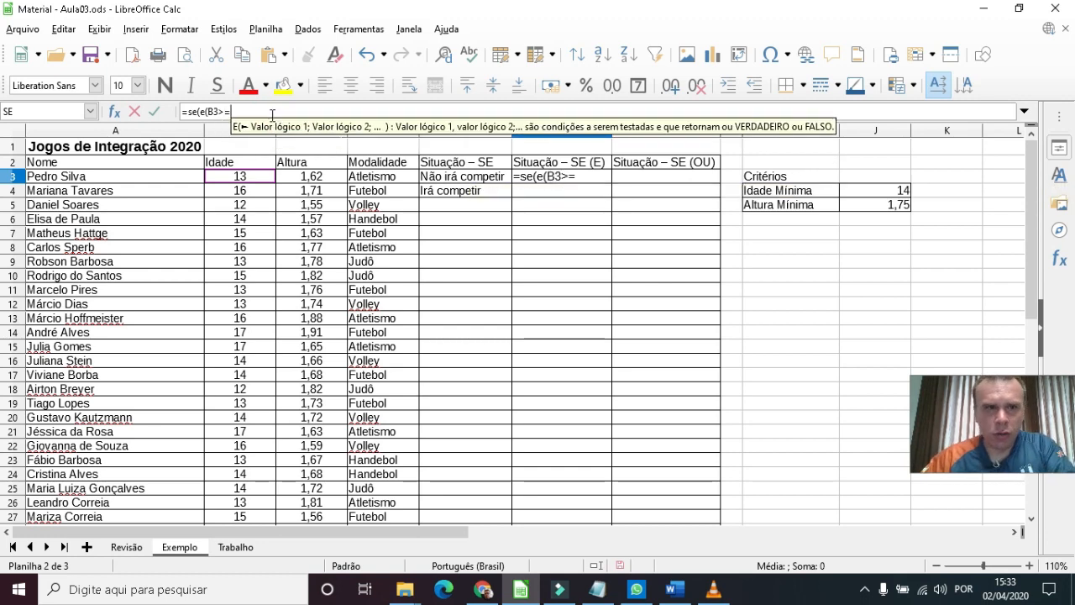
left_click(876, 188)
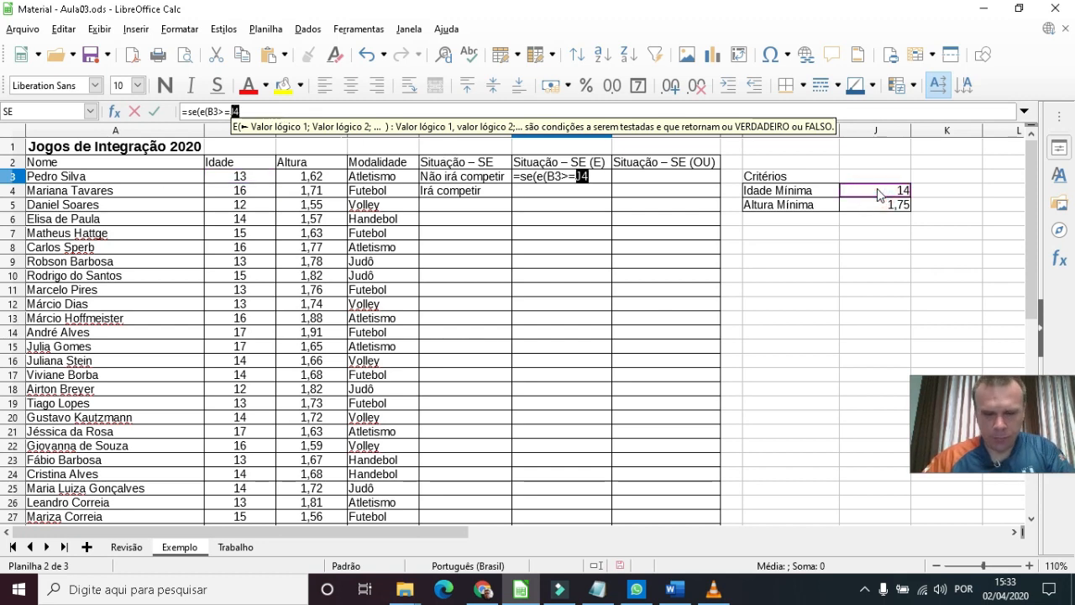
- Add C3>=J5, height against minimum height, as the second condition in F3 and close the E function
type(";")
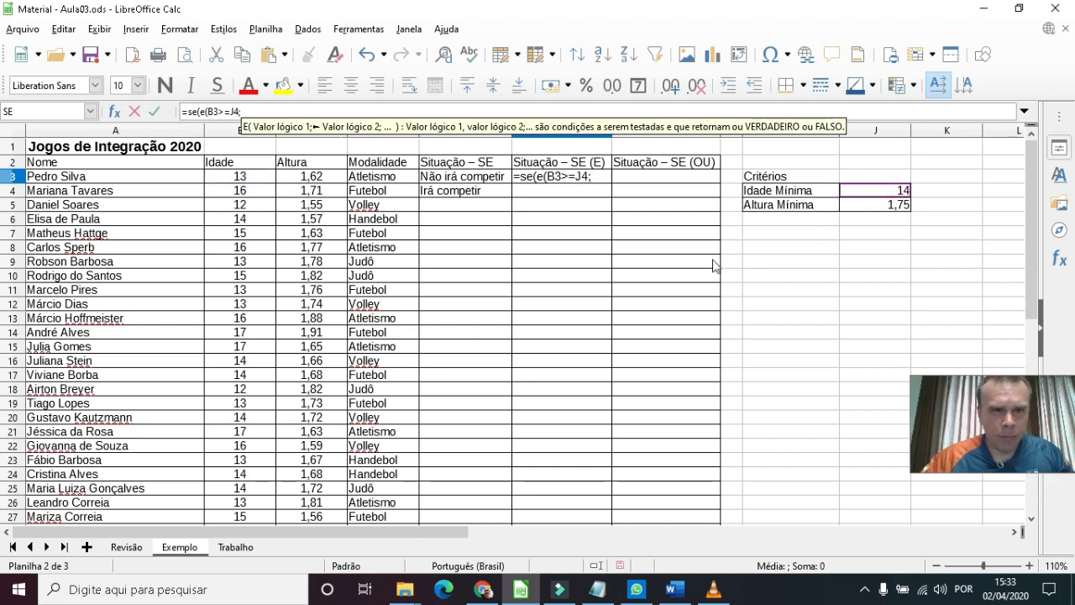
left_click(310, 178)
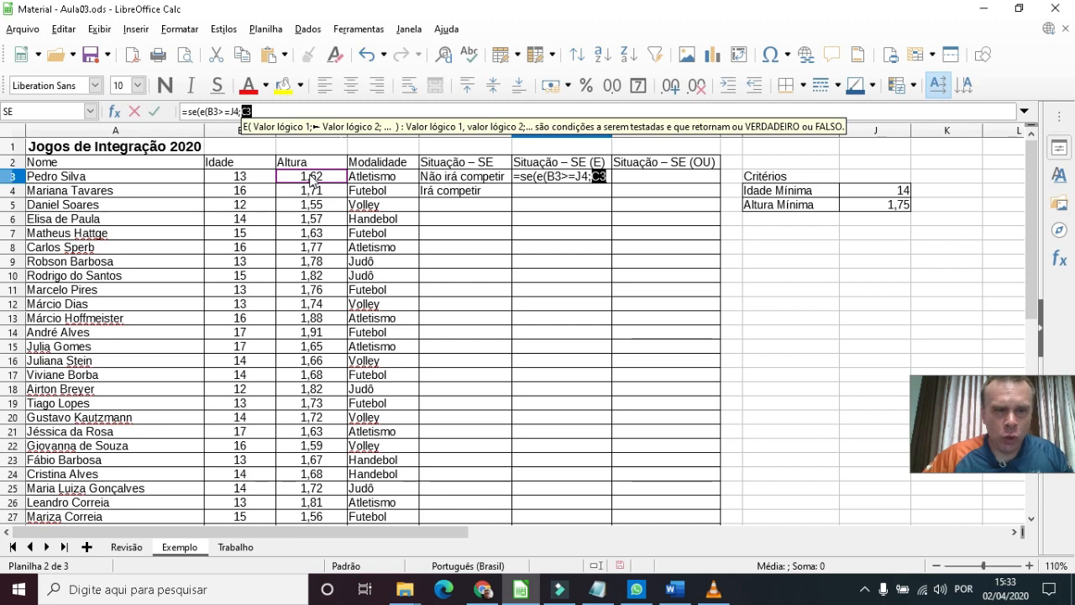
type(">=")
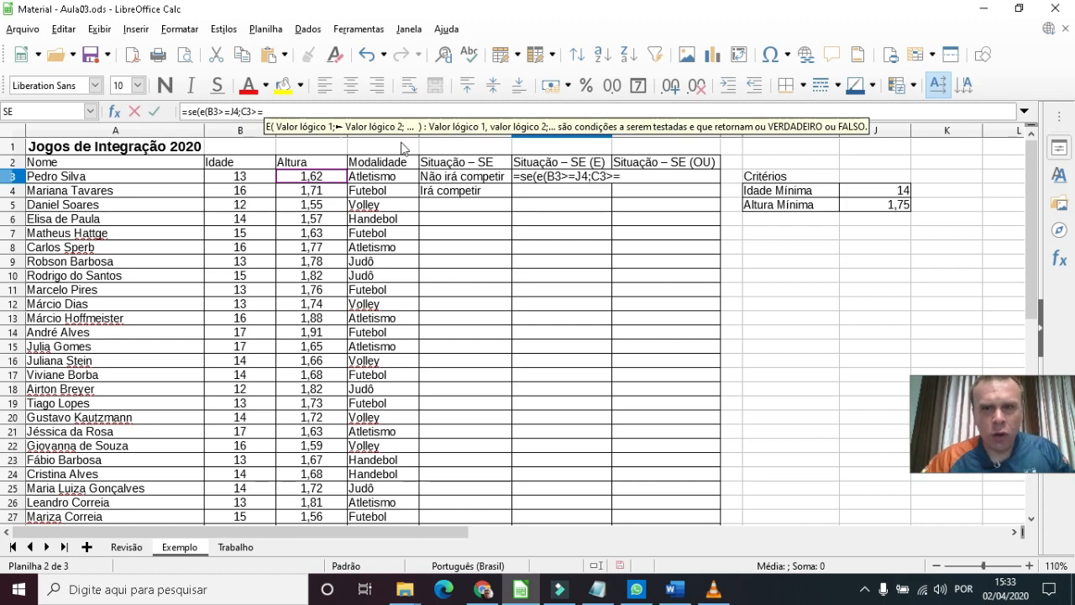
left_click(876, 206)
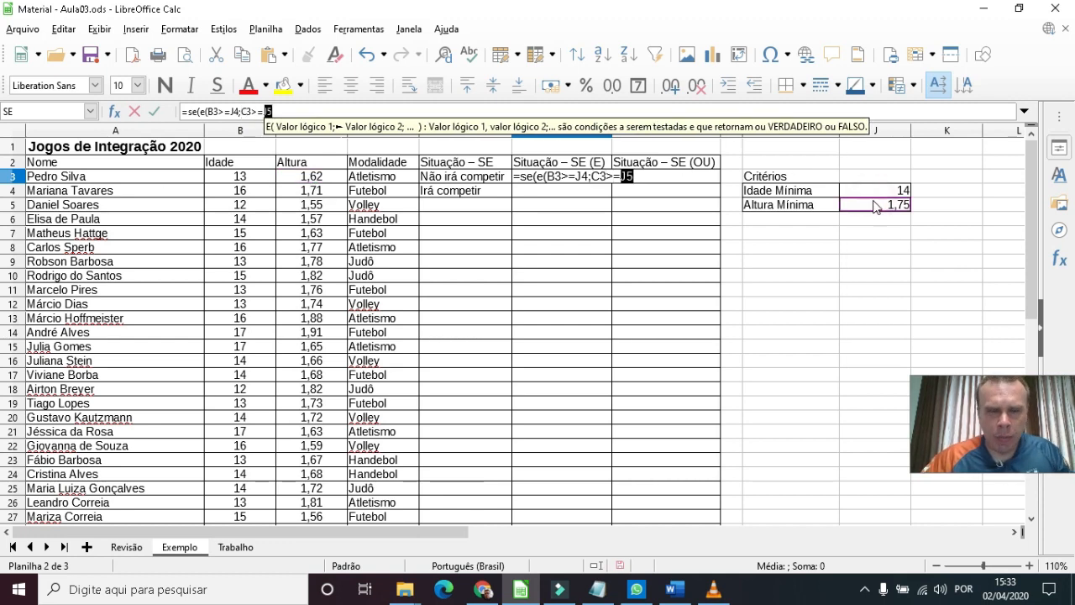
type(")")
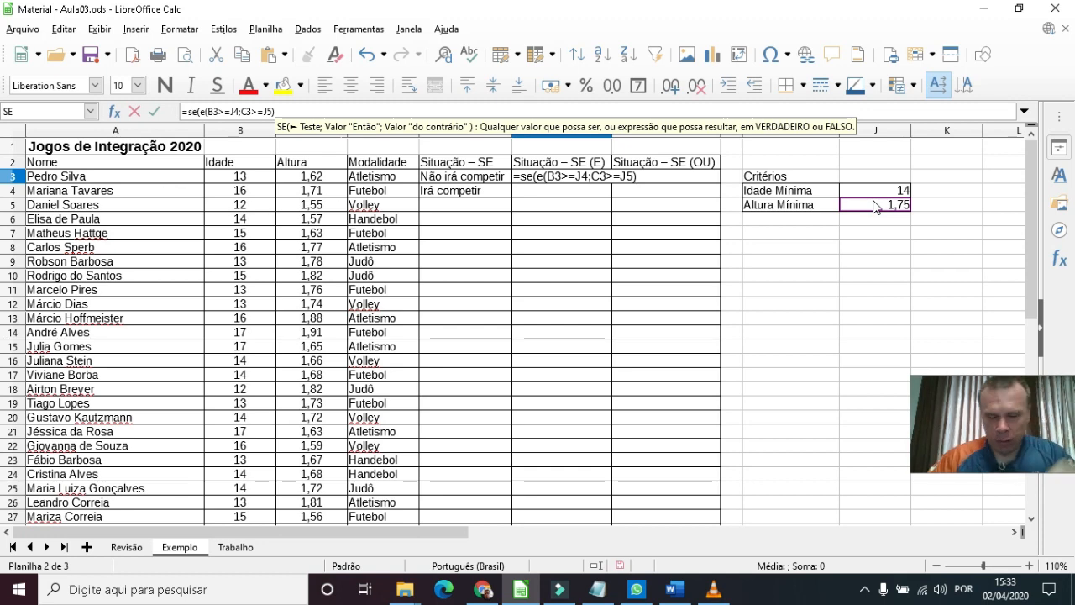
- Add "Irá competir" as the value-if-true argument of the SE formula in F3
type(";")
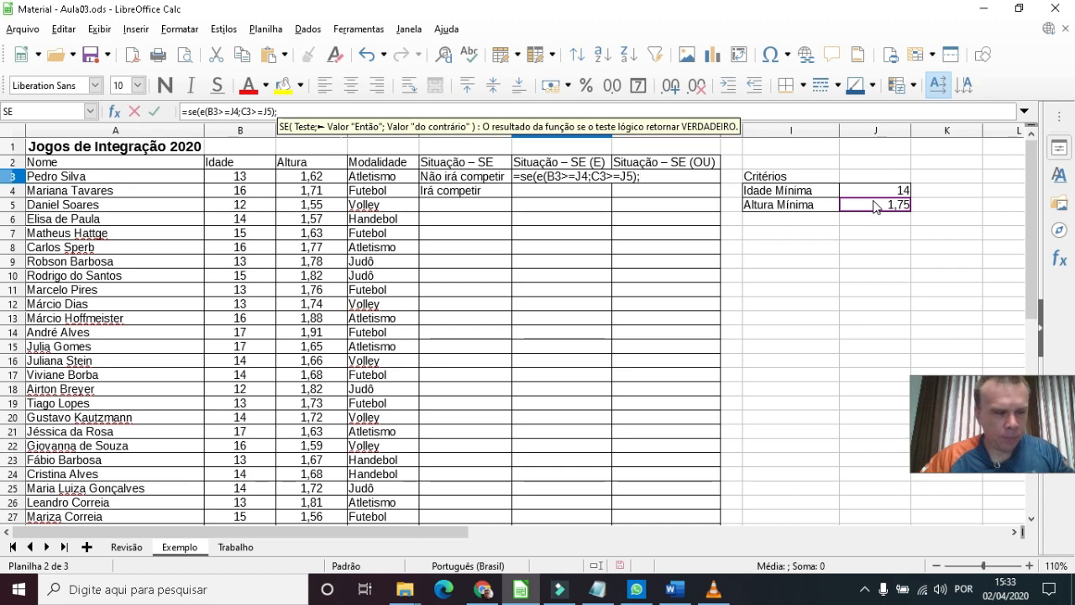
type("\"")
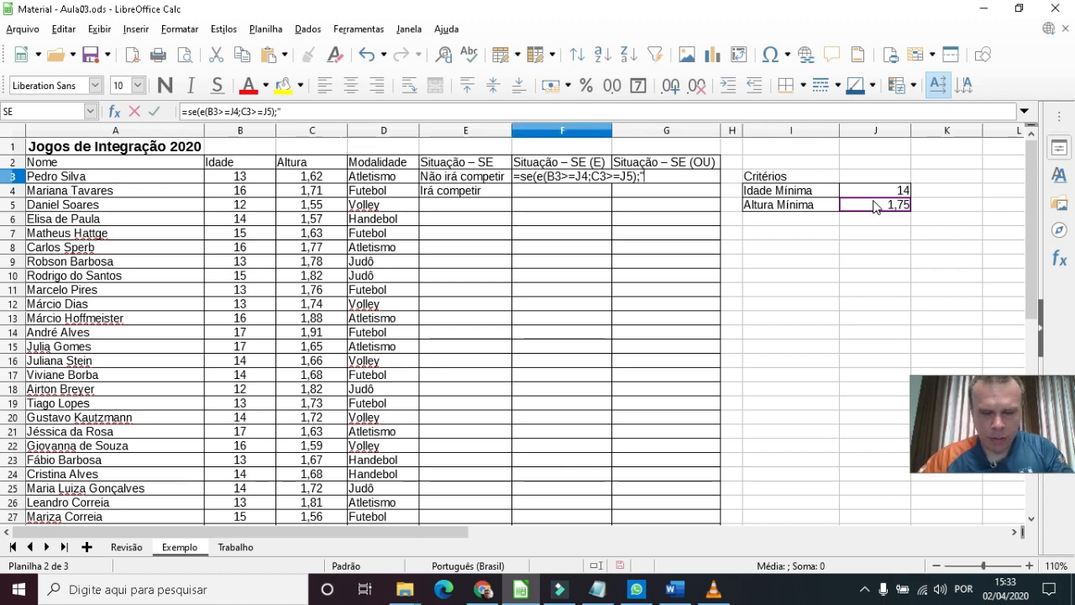
type("Ir")
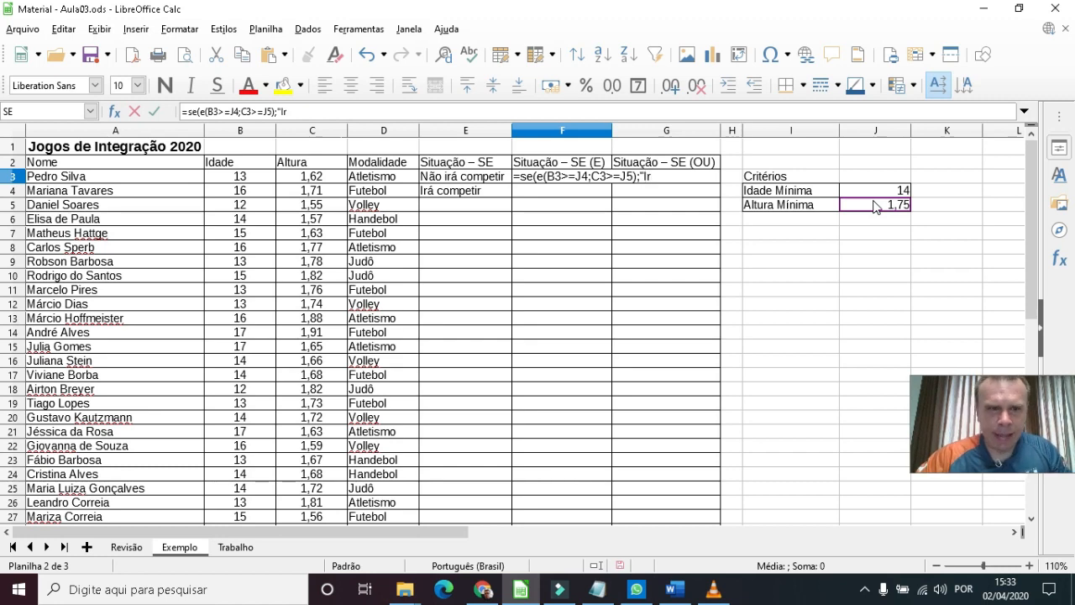
type("á")
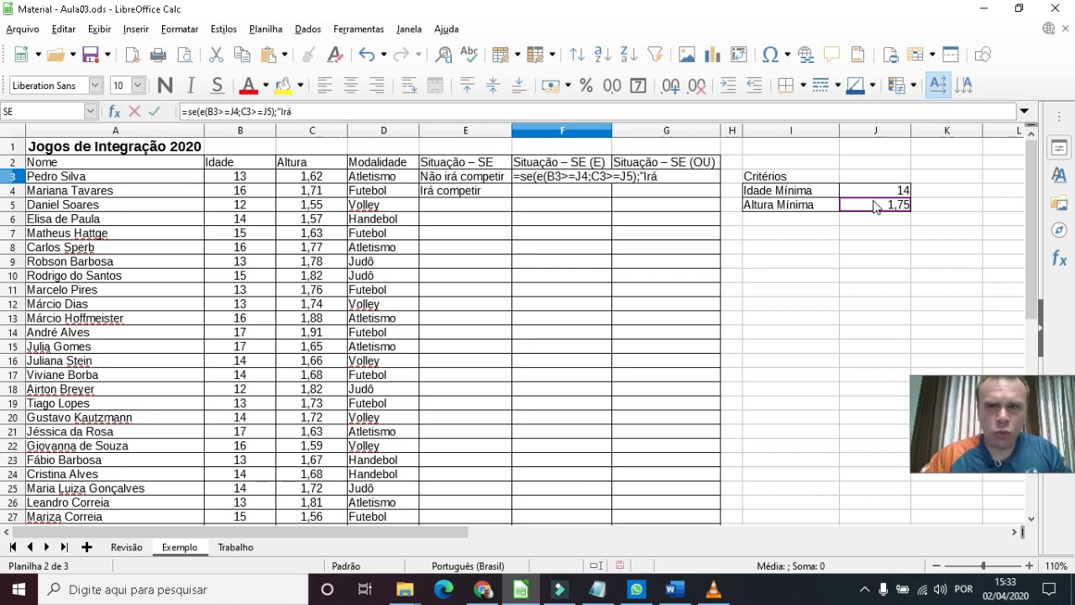
type(" competir")
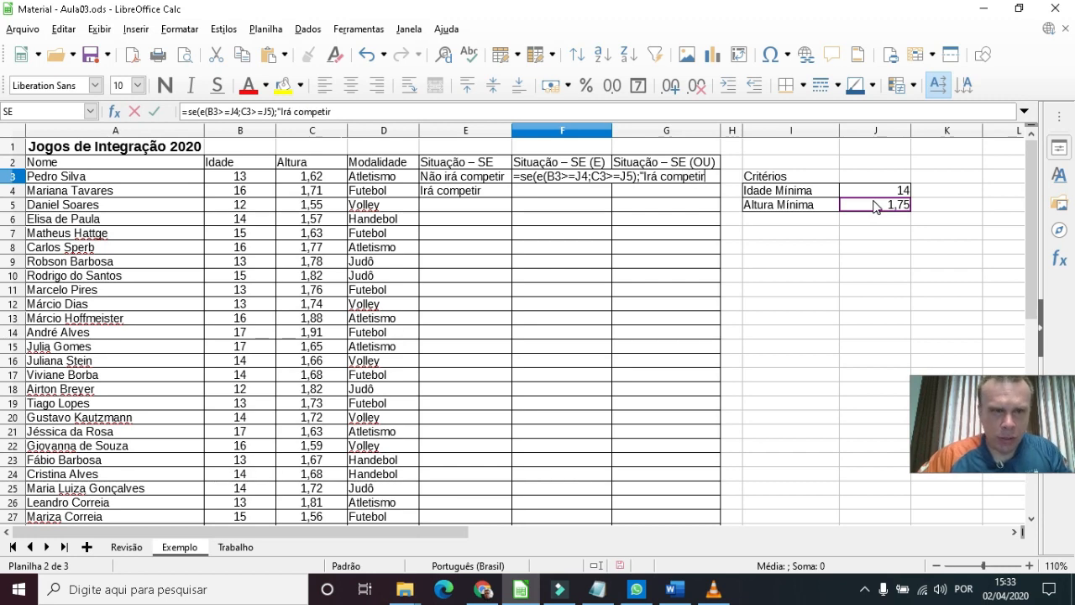
type("\"")
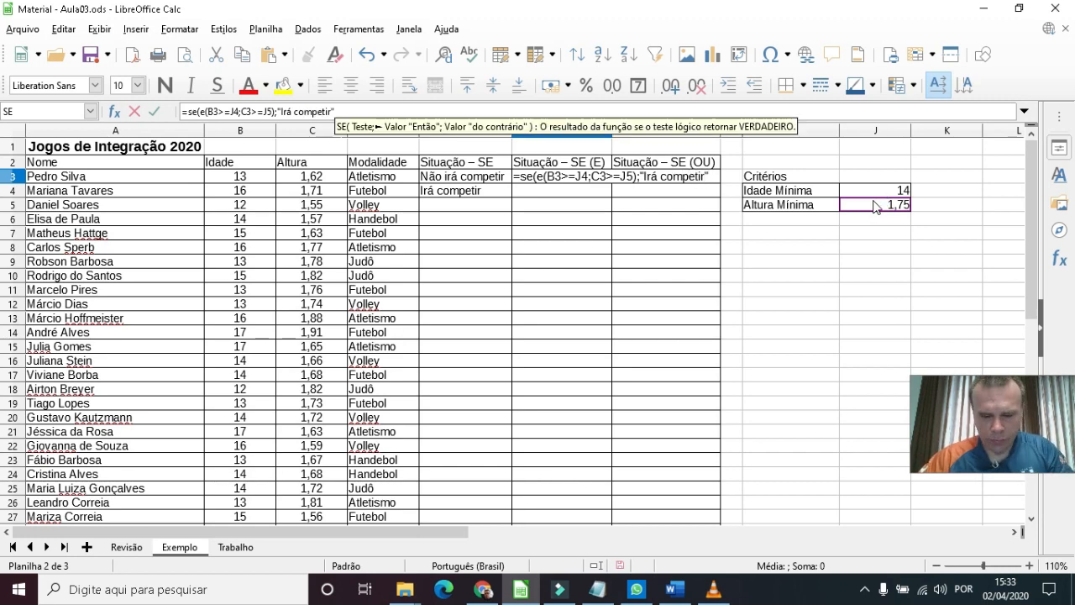
- Add "Não irá competir" as the value-if-false argument in F3, and close and enter the formula
type(";")
type("\"N")
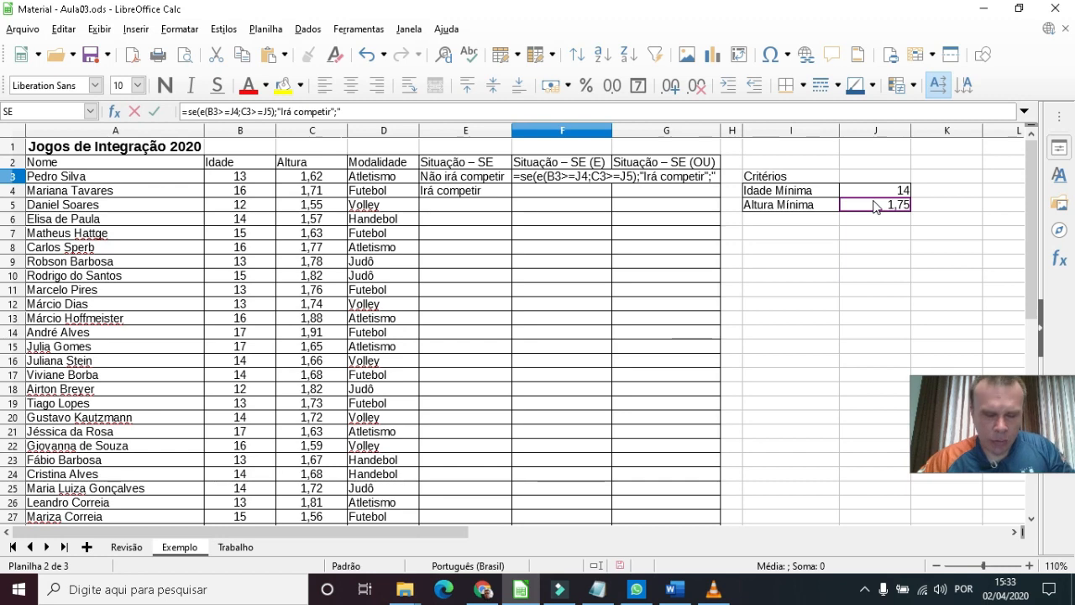
type("ão")
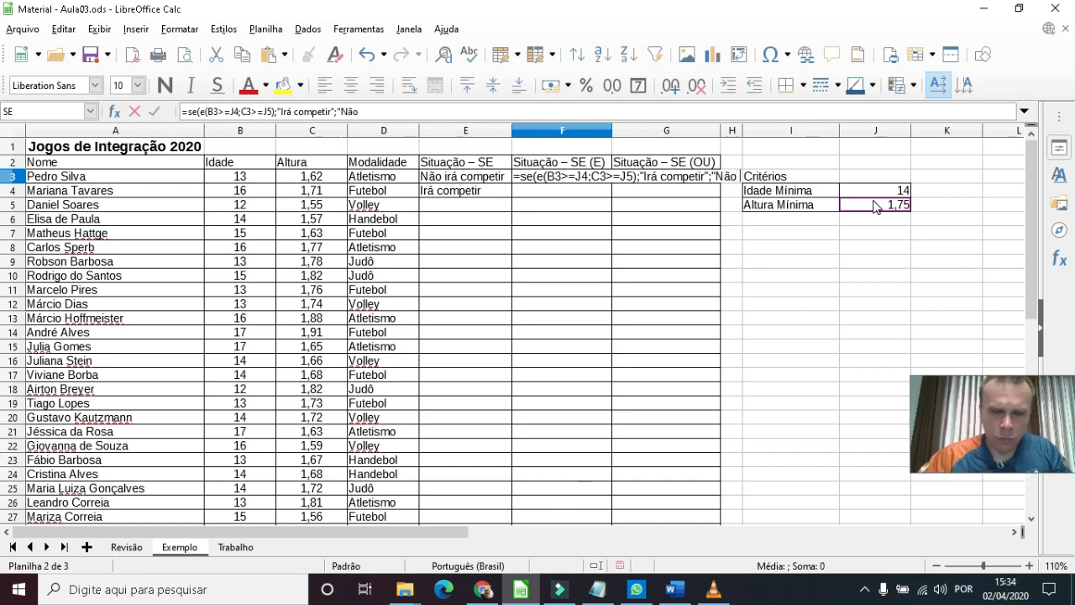
type(" irá c")
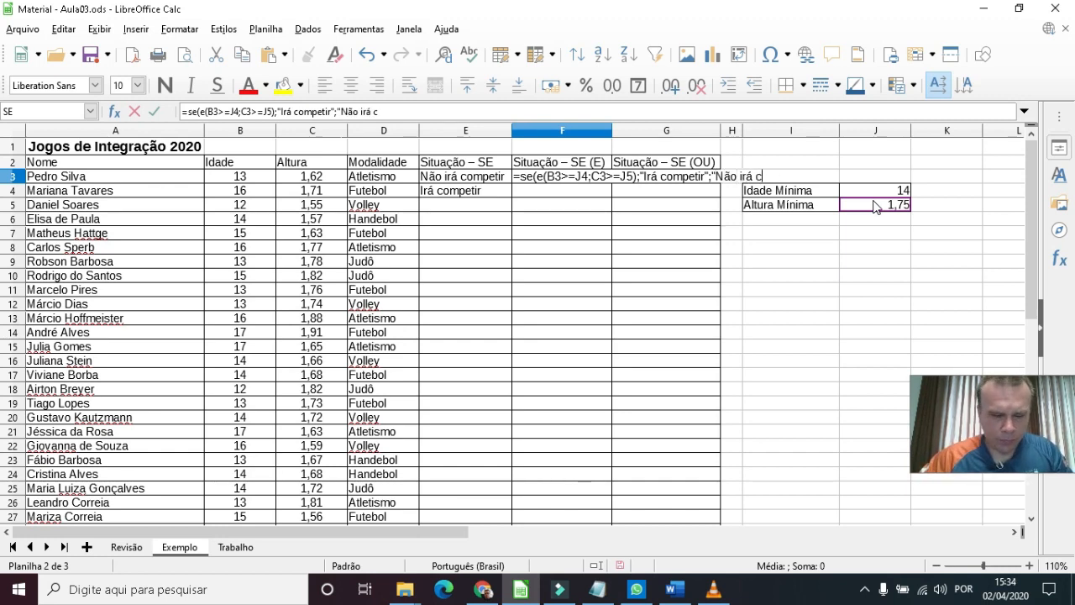
type("ompetir")
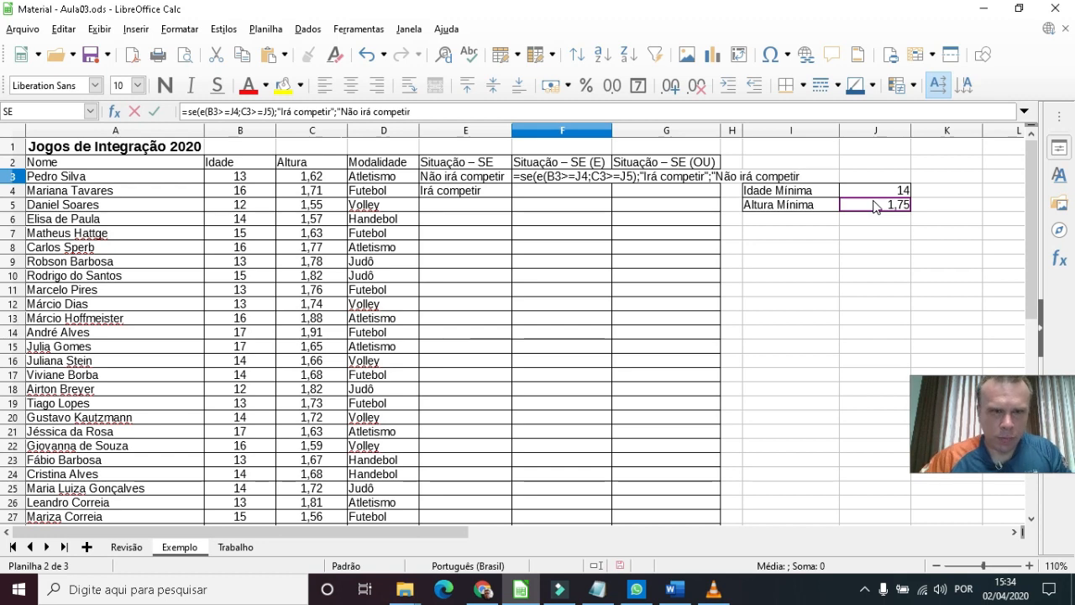
type("\"")
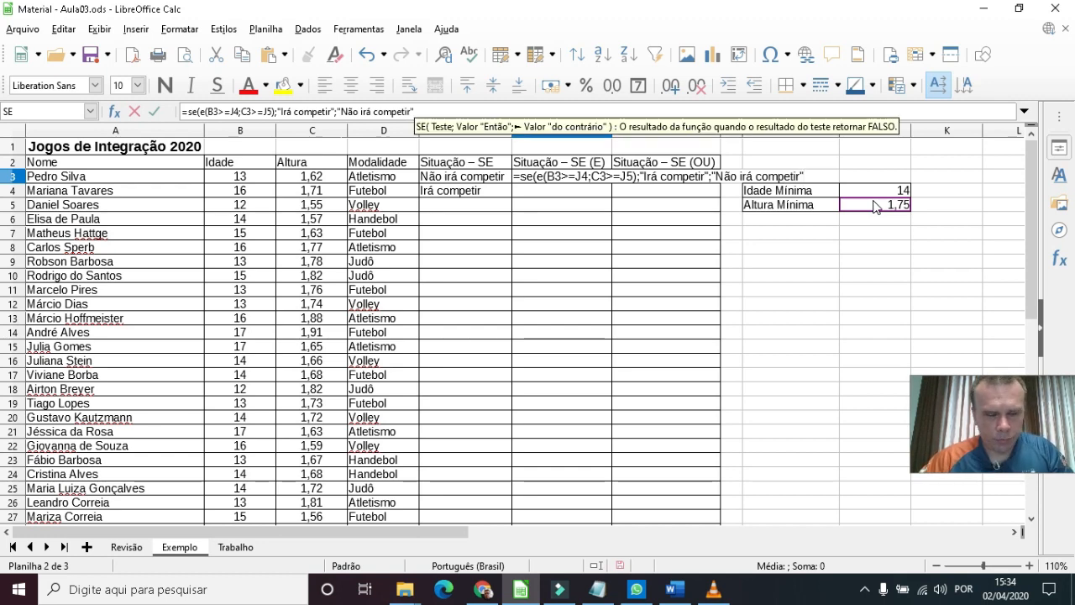
type(")")
key("Return")
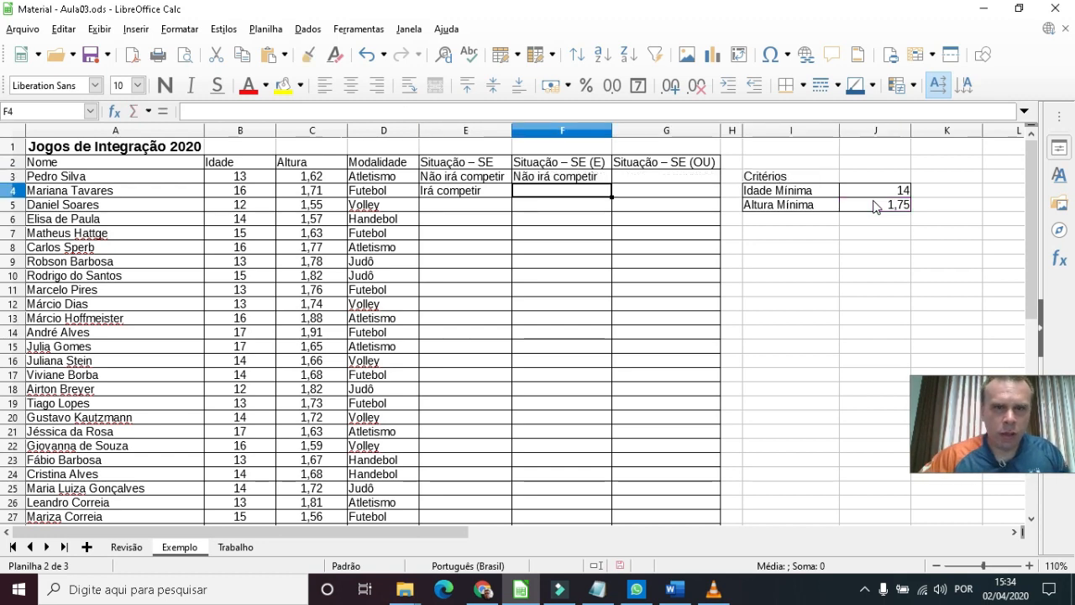
- Test the row 3 Situação formulas by setting the age in B3 to 15 and back to 13
left_click(561, 182)
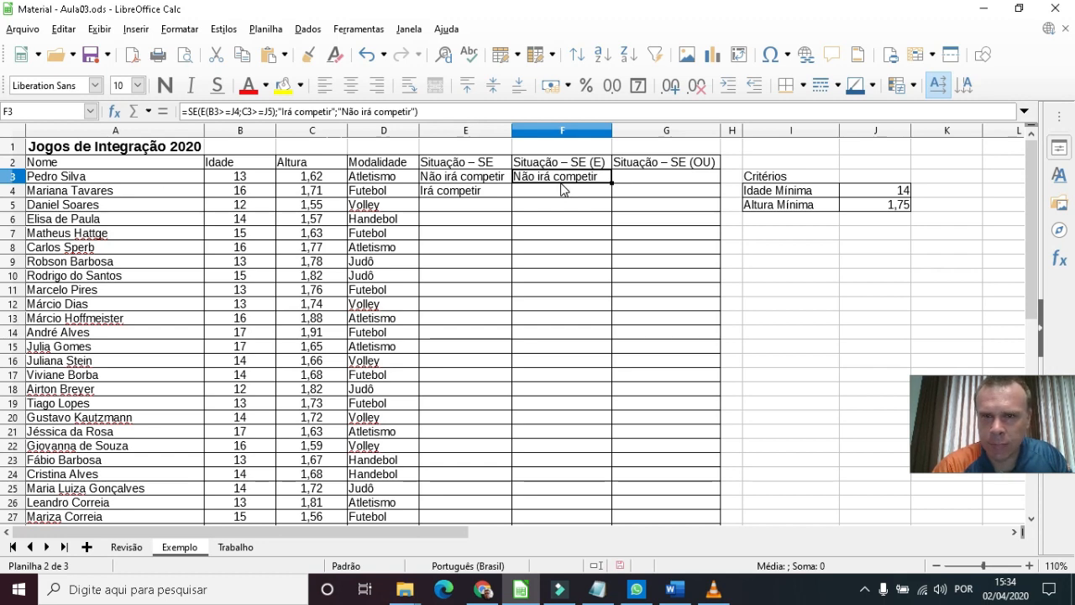
left_click(256, 177)
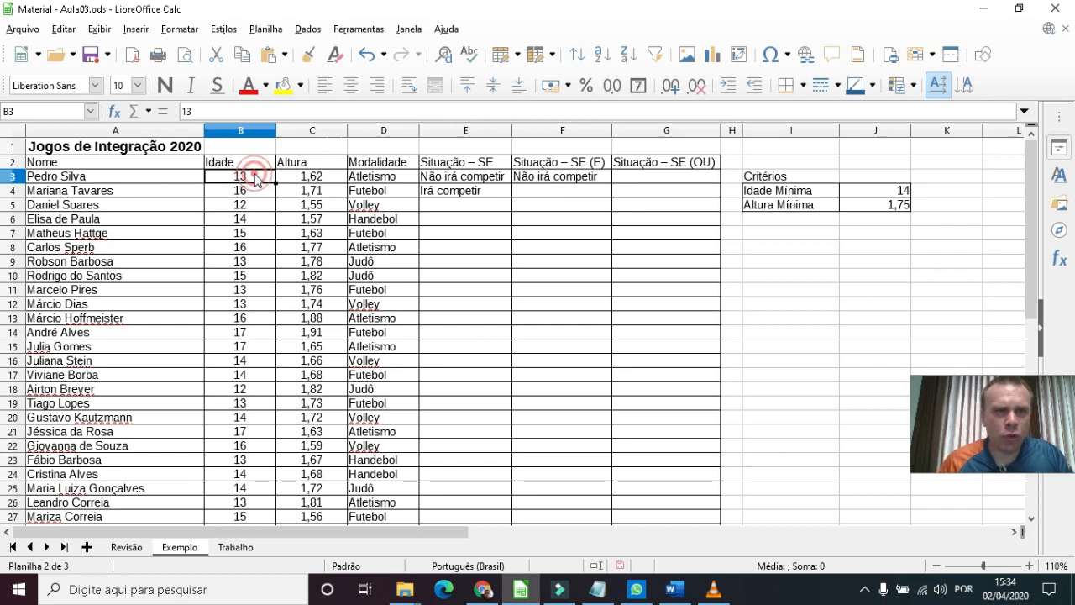
type("15")
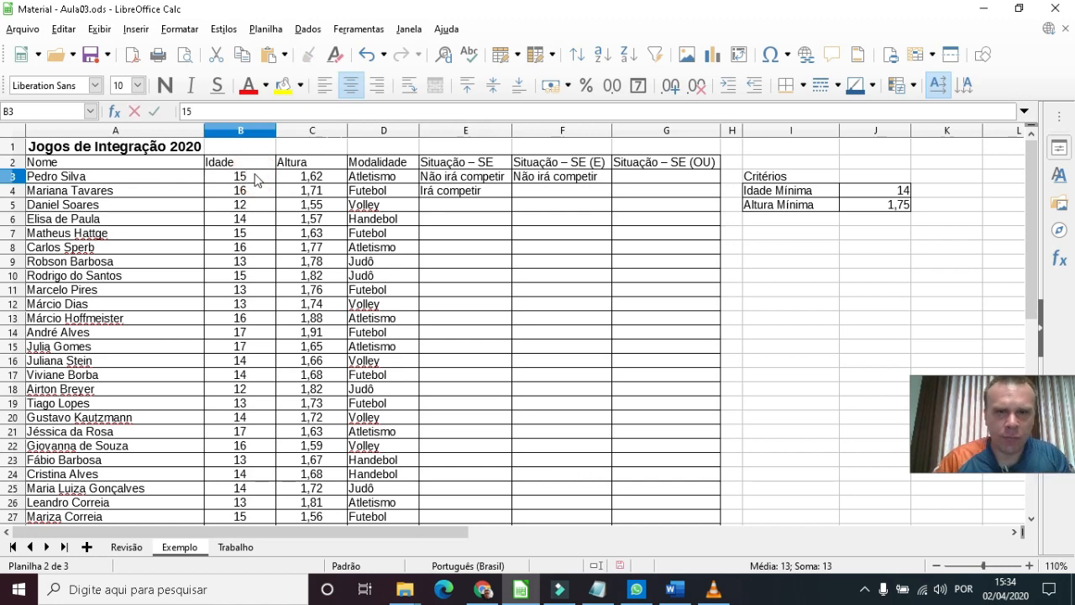
key("Return")
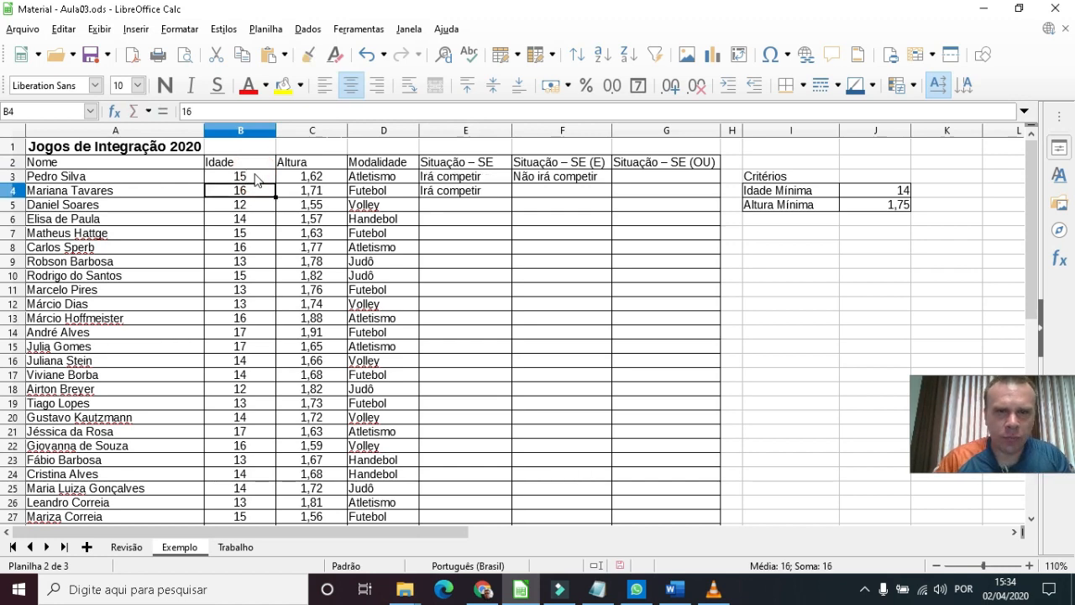
left_click(225, 180)
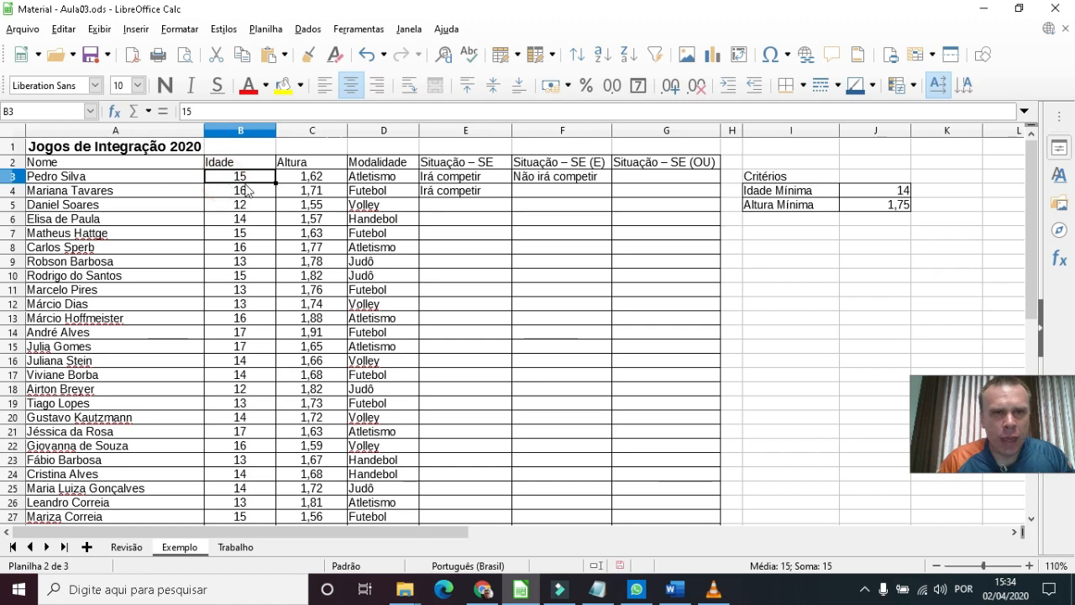
type("13")
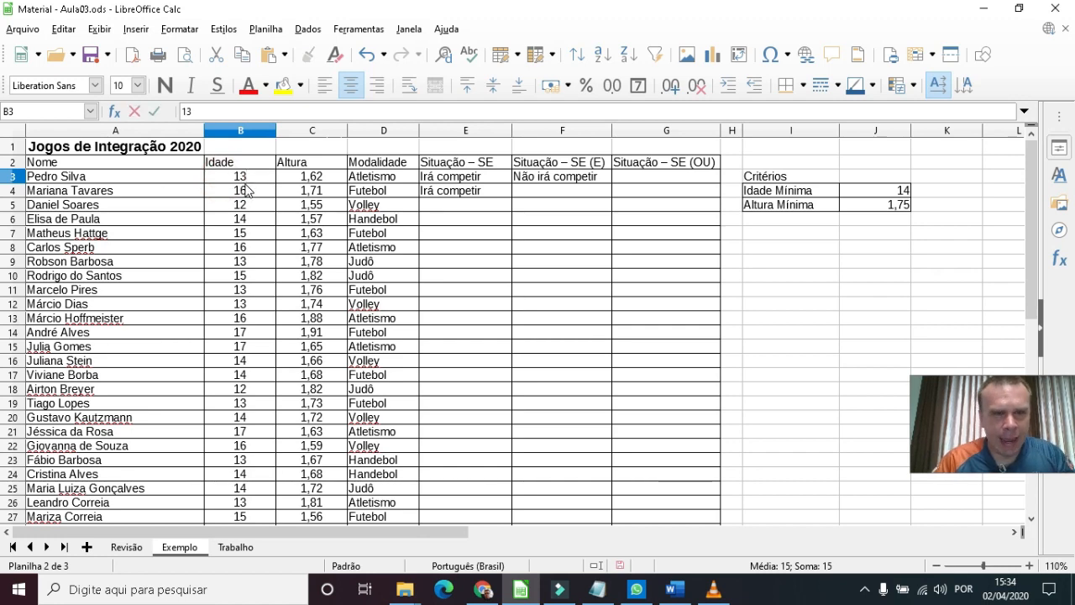
key("Return")
- Set the age in B3 to 15 and check the SE formula in E3
left_click(240, 179)
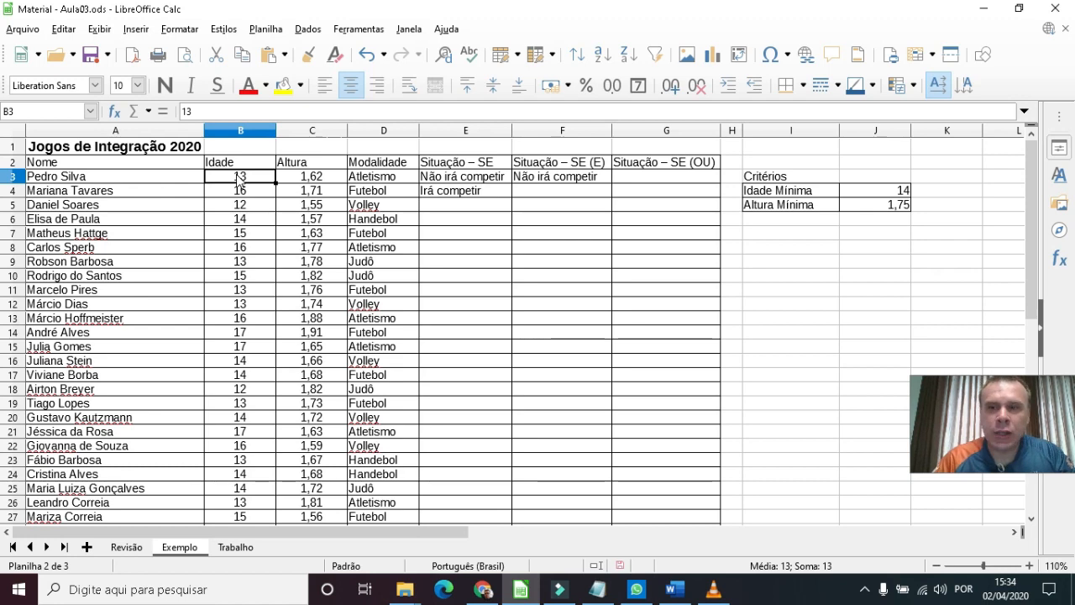
type("15")
key("Return")
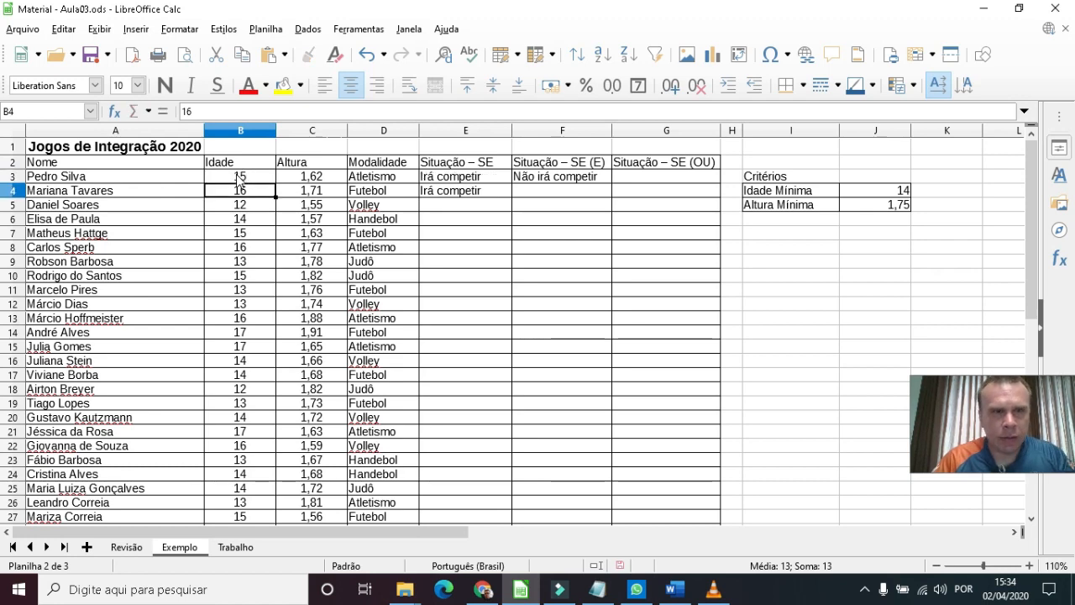
left_click(439, 179)
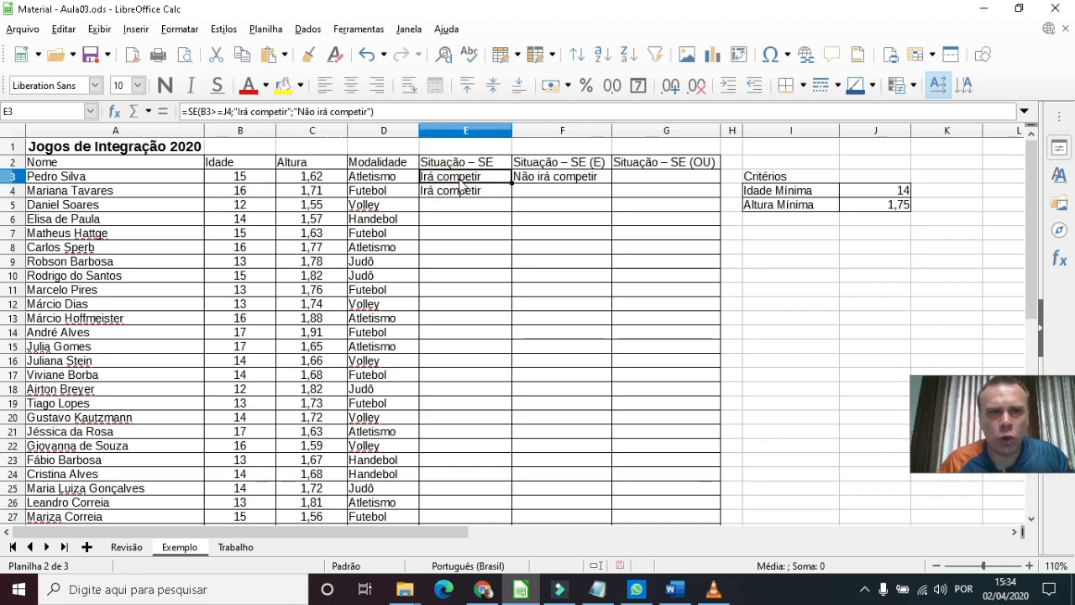
left_click(470, 149)
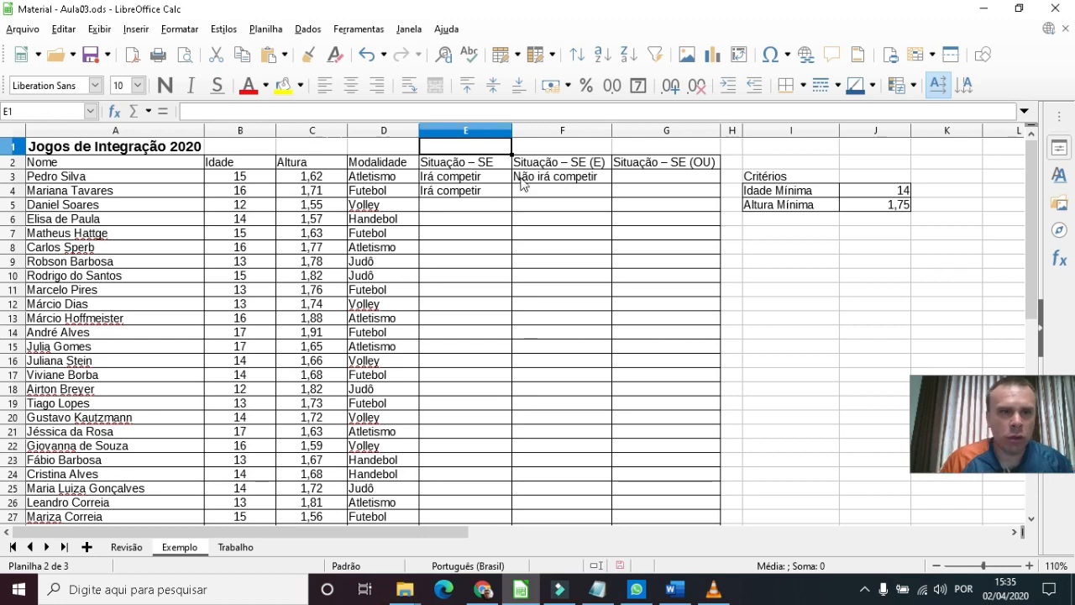
- Set the height in C3 to 1,85 and compare the row 3 results in the SE and SE (E) columns
left_click(307, 181)
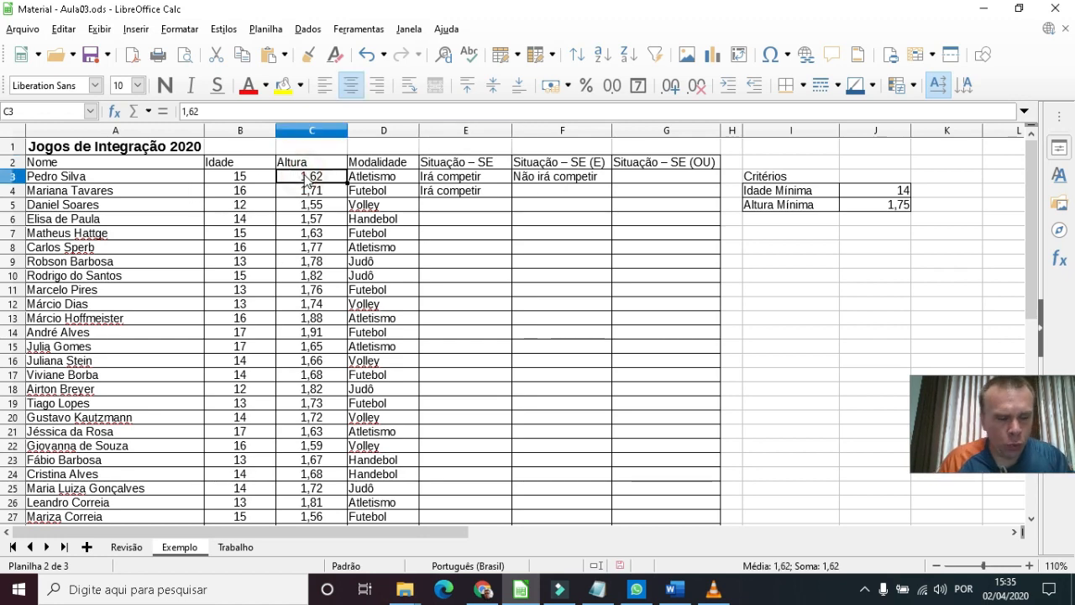
type("1,")
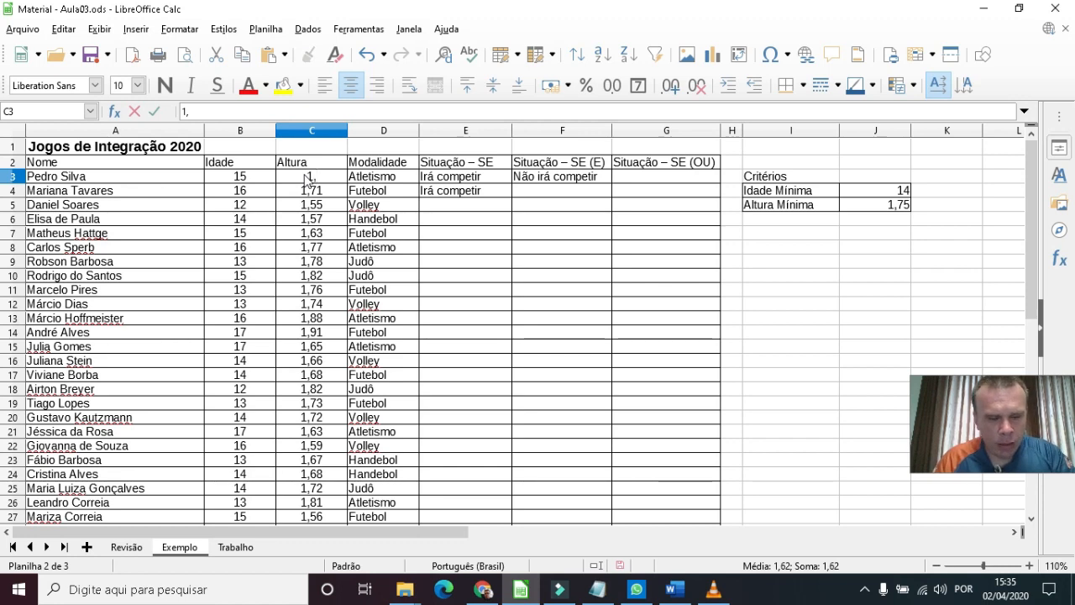
type("85")
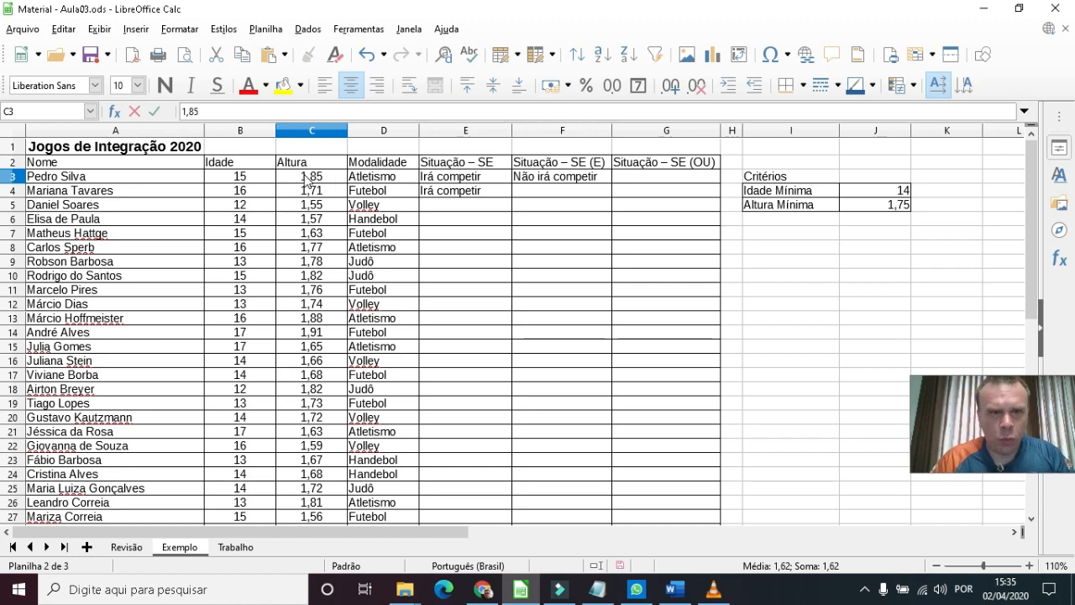
key("Return")
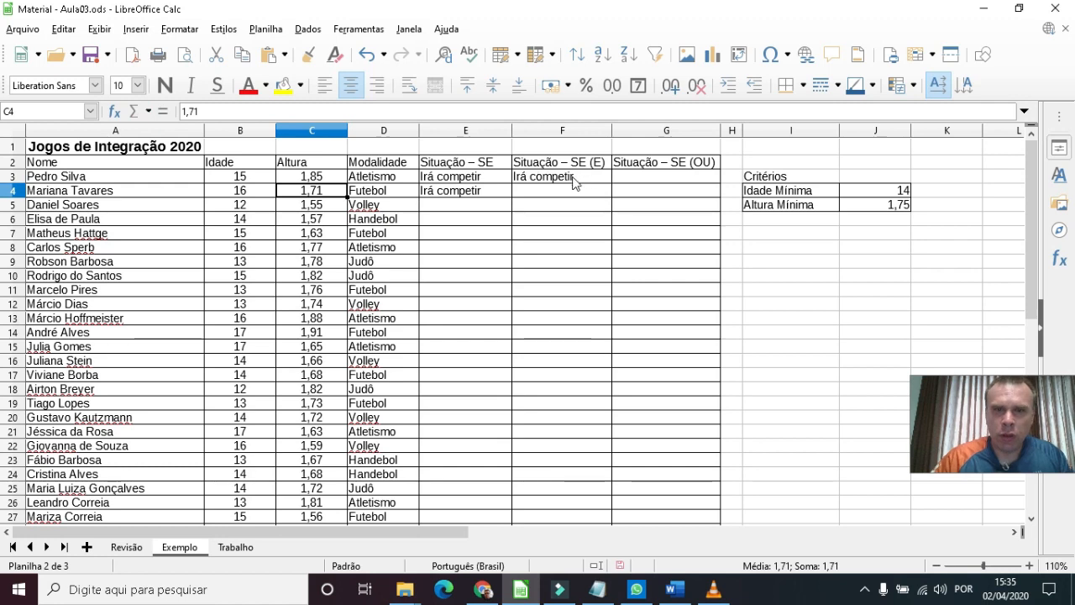
left_click(573, 182)
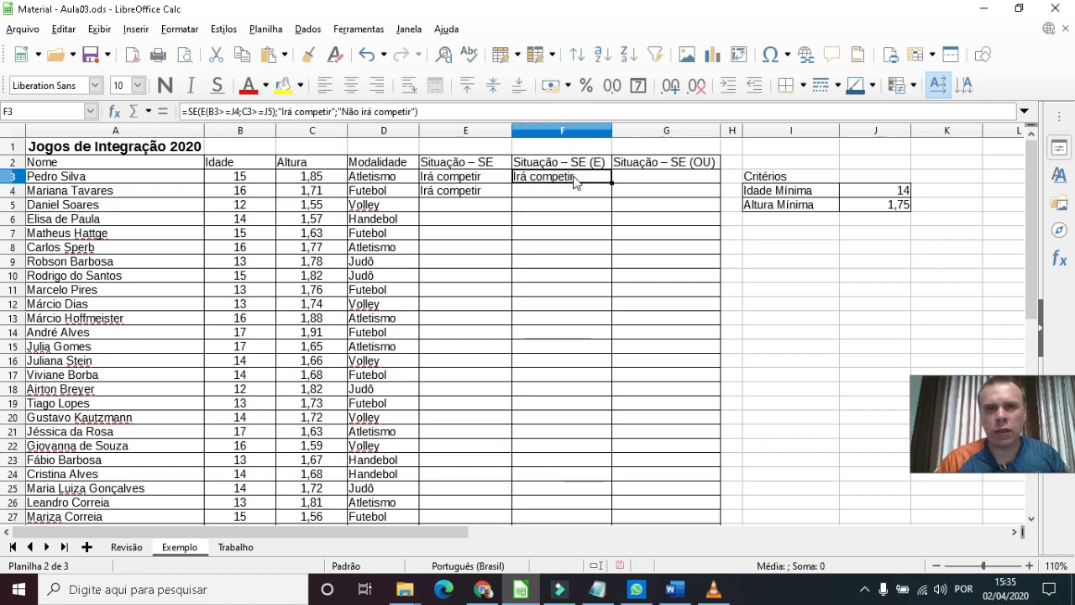
left_click(560, 148)
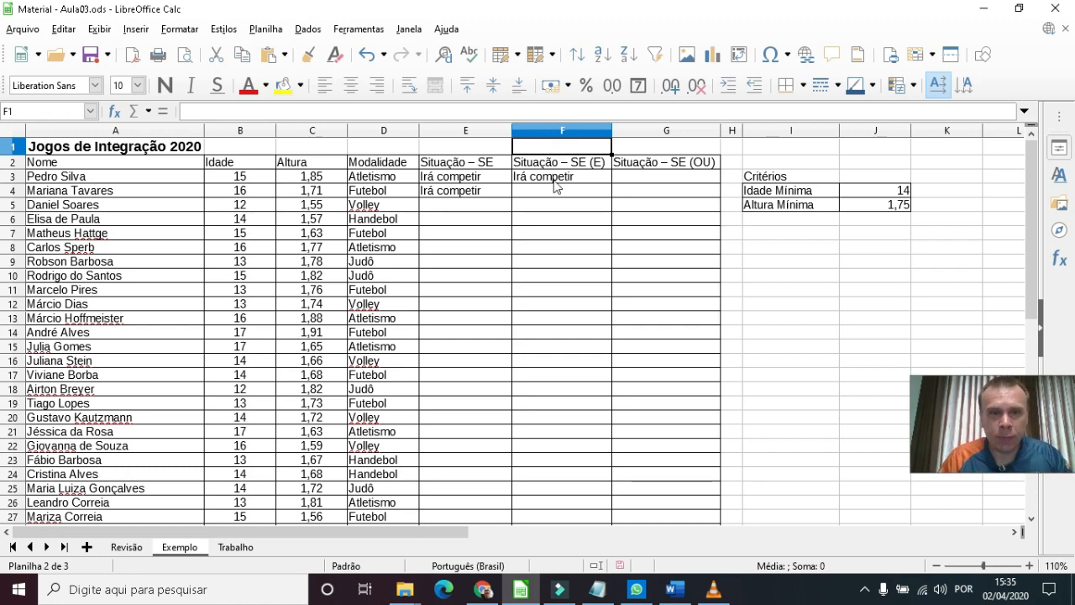
left_click(465, 132)
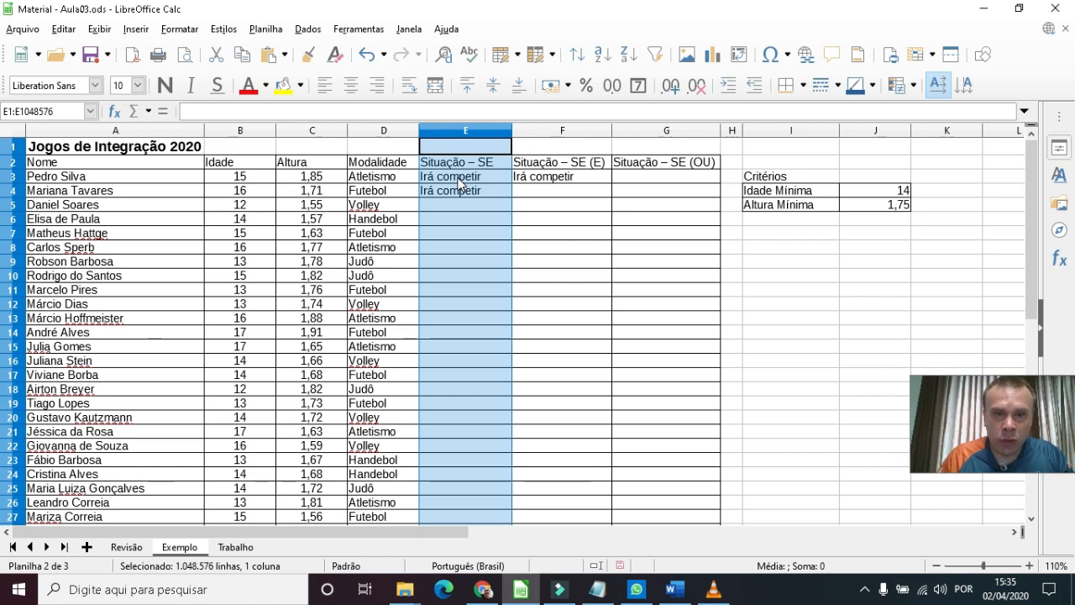
left_click(554, 132)
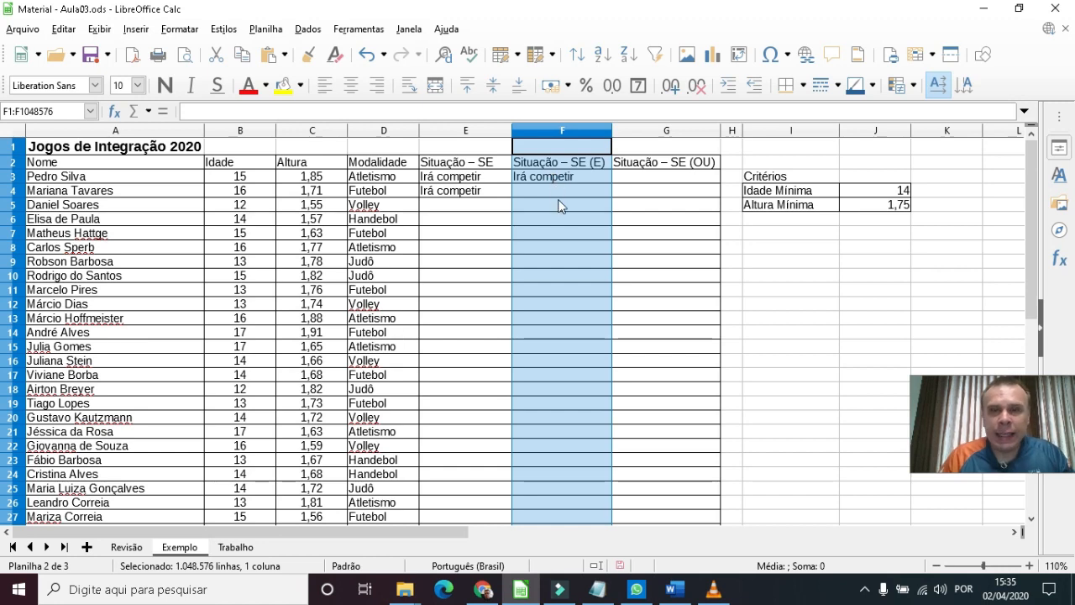
left_click(453, 131)
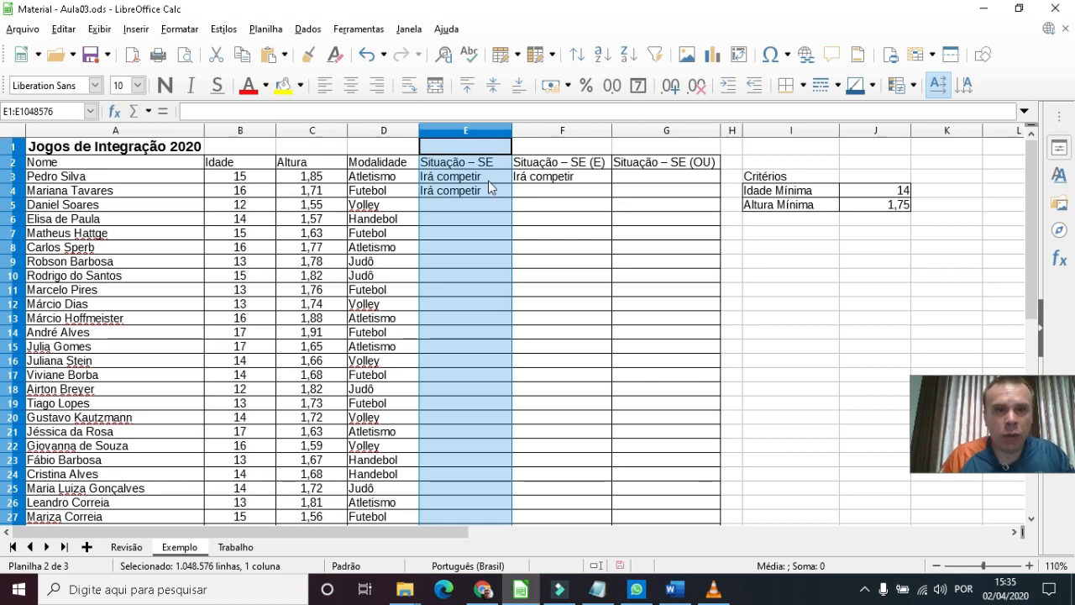
left_click(536, 132)
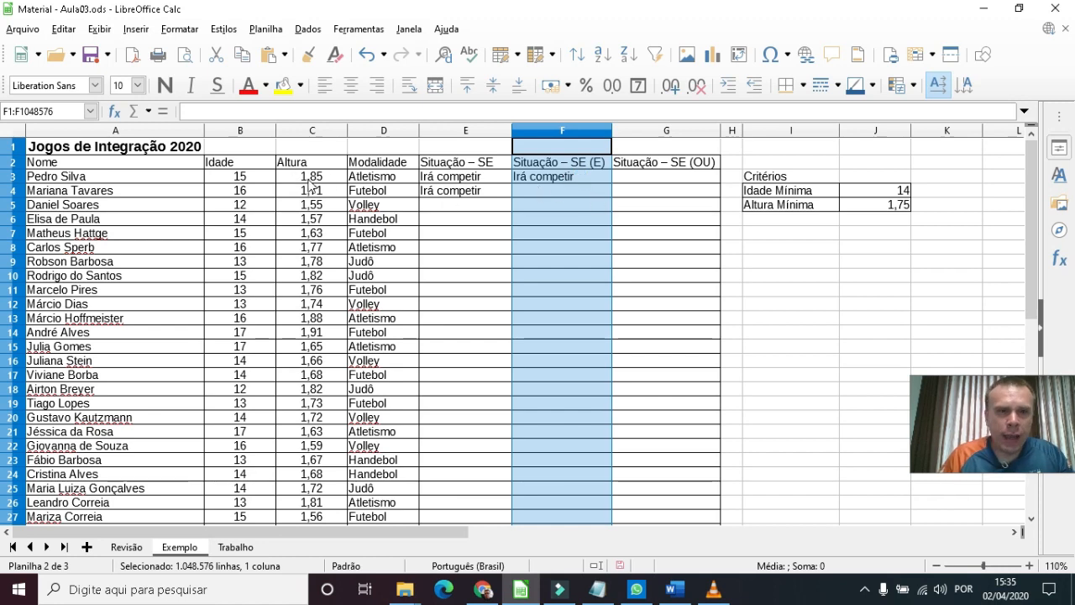
- Set the age in B3 to 13 and compare the formulas in E3 and F3
left_click(248, 177)
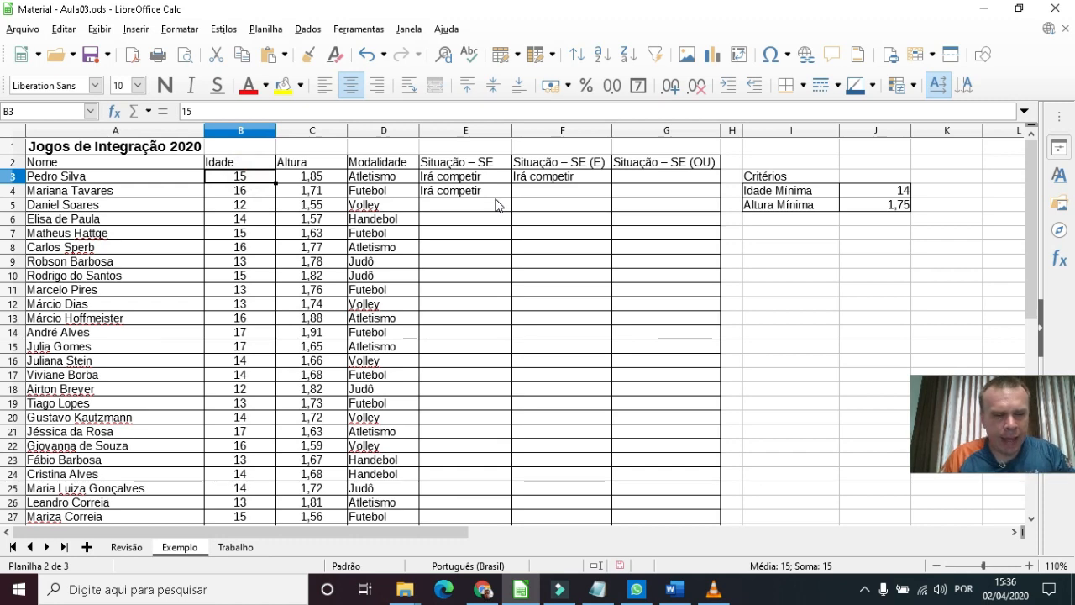
type("13")
key("Return")
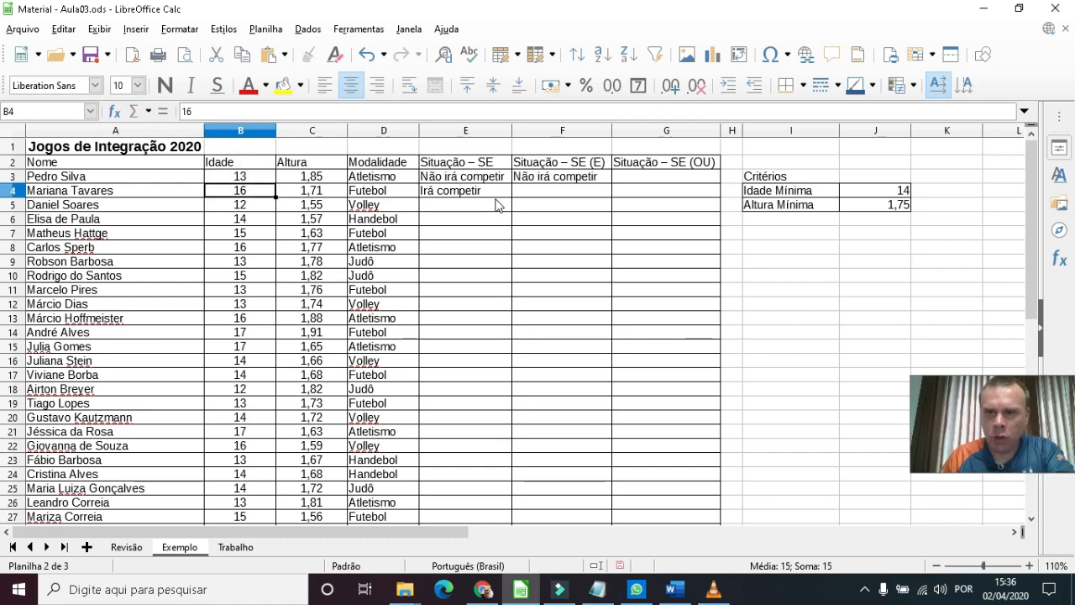
left_click(464, 176)
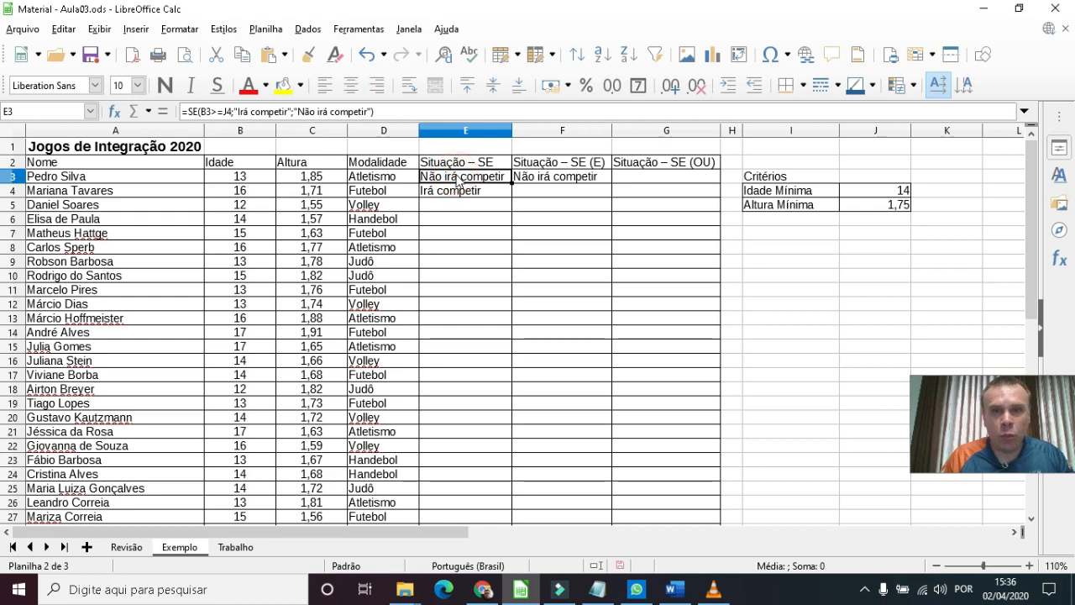
left_click(562, 179)
left_click(468, 180)
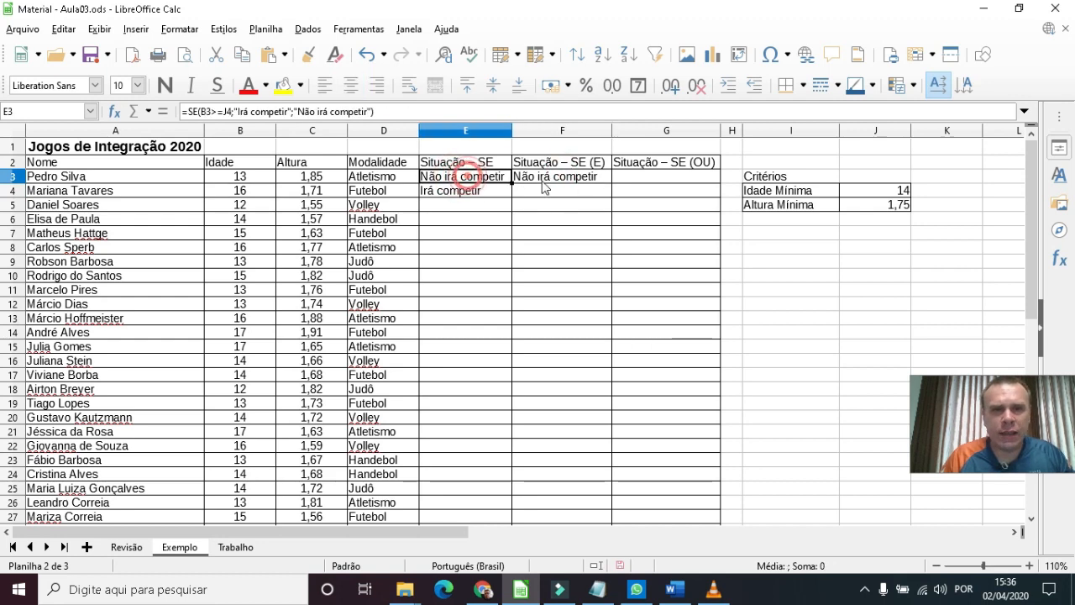
left_click(544, 179)
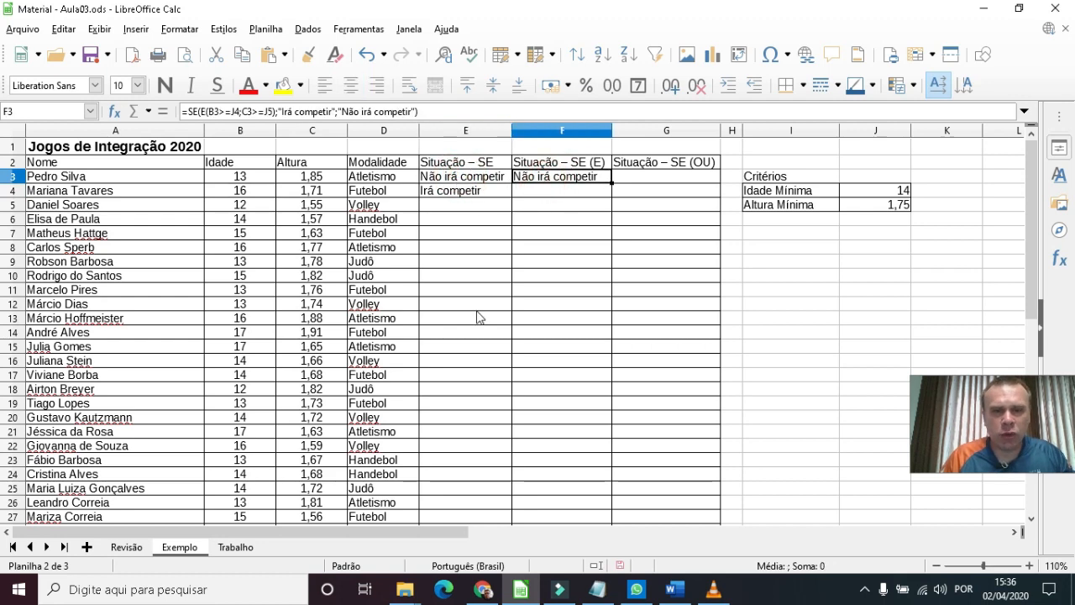
left_click(448, 133)
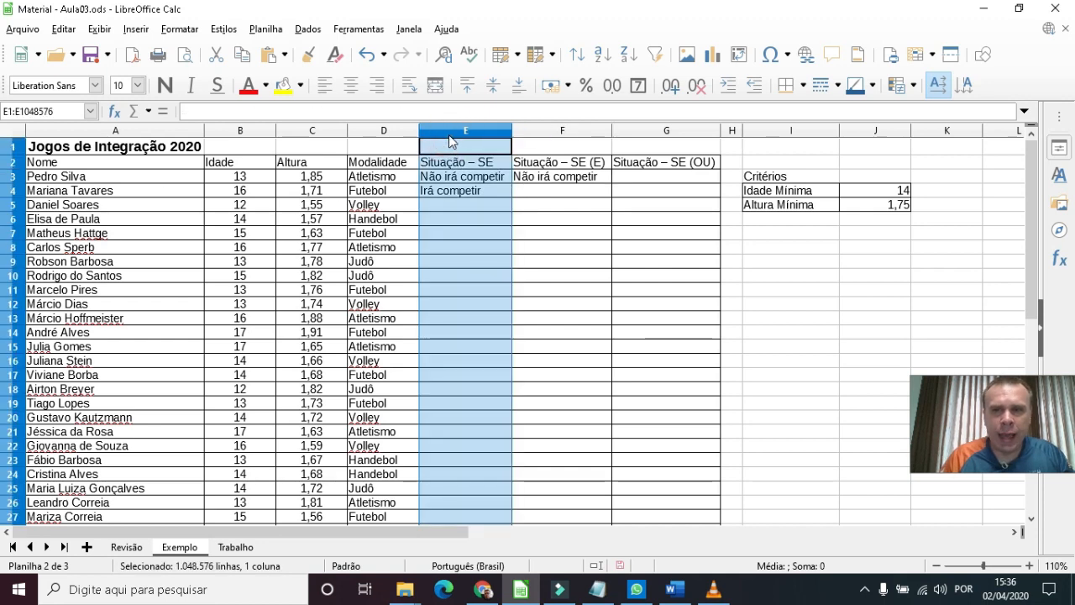
left_click(533, 133)
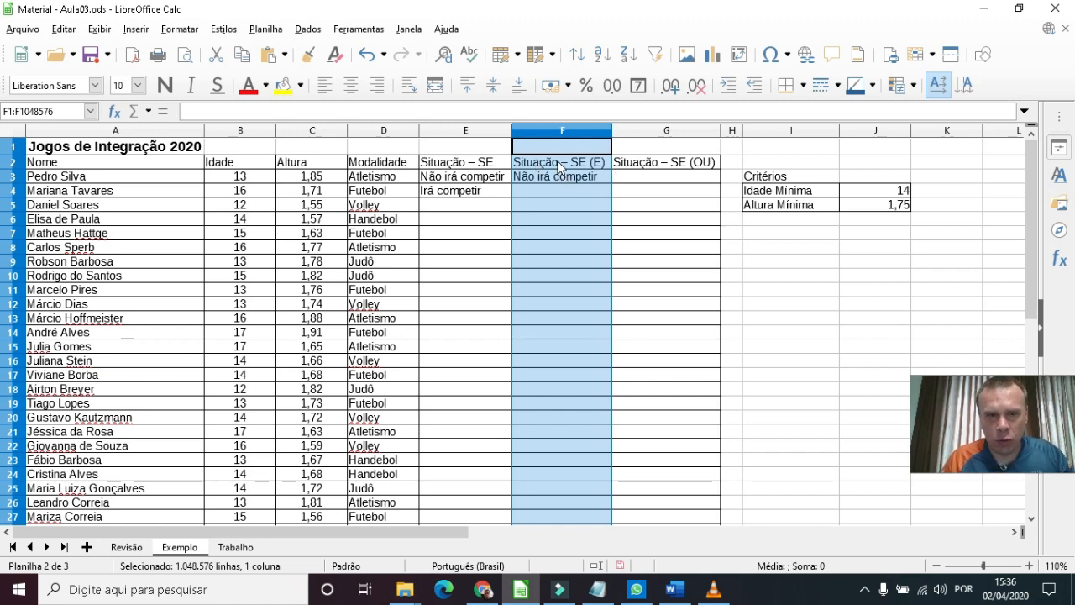
- Start an SE formula with a nested E function in F4, using B4>=J4 as the first condition
left_click(559, 189)
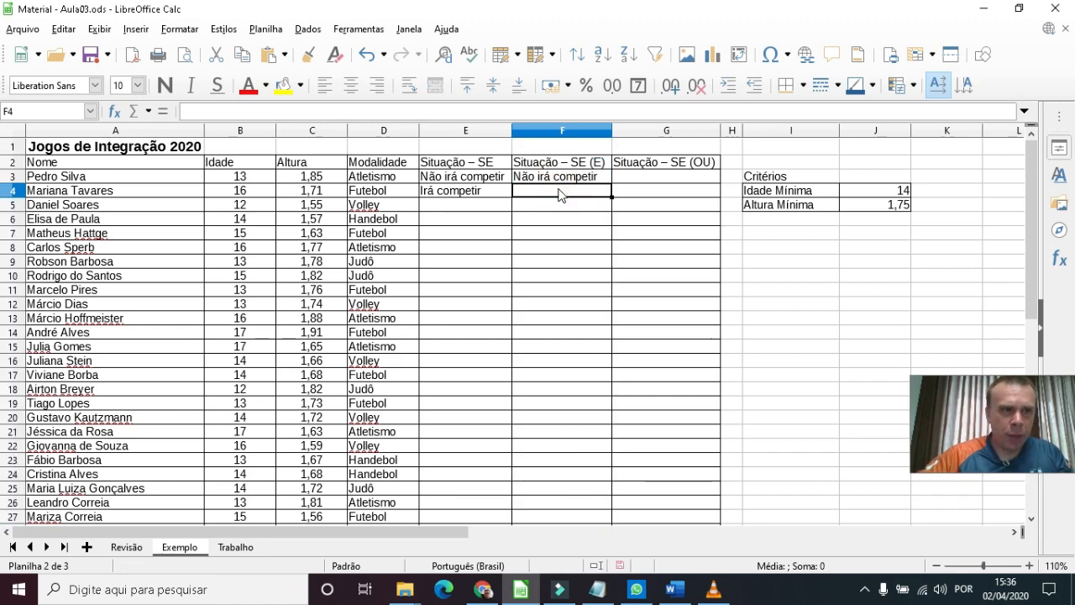
type("=se")
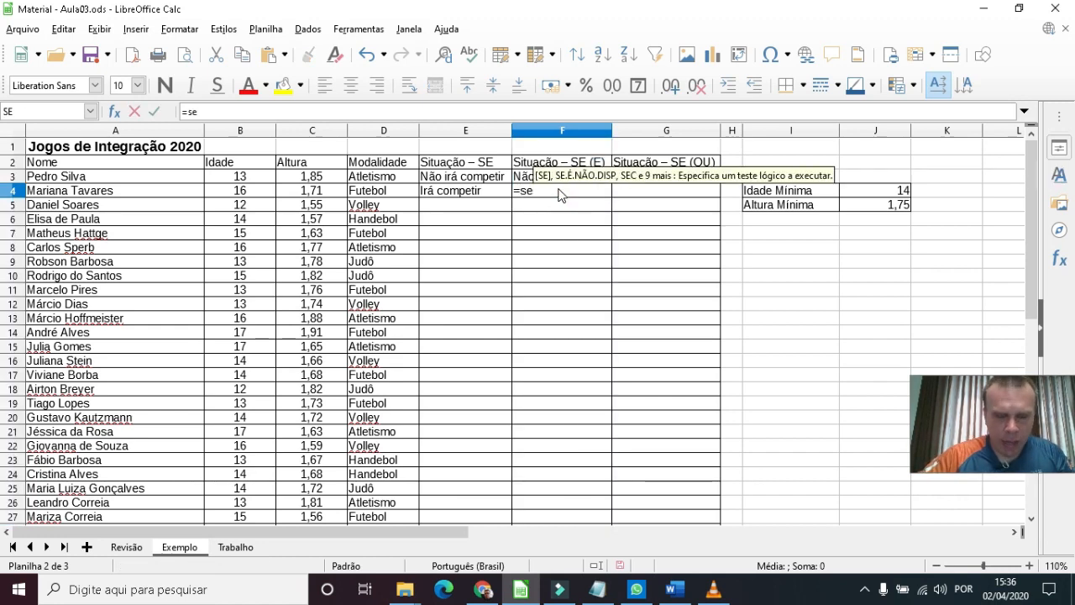
type("(")
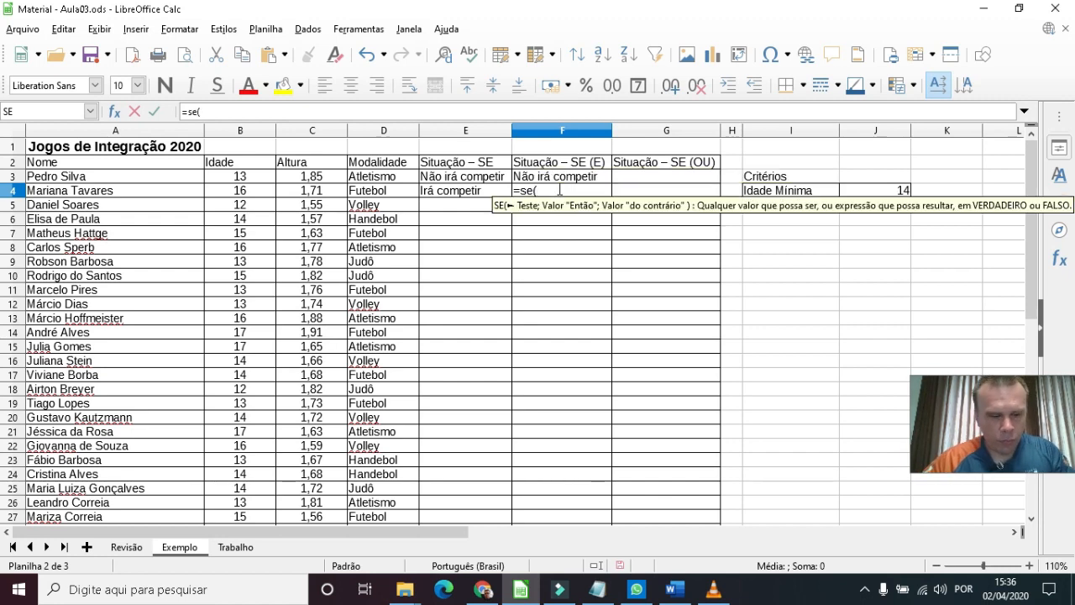
type("e(")
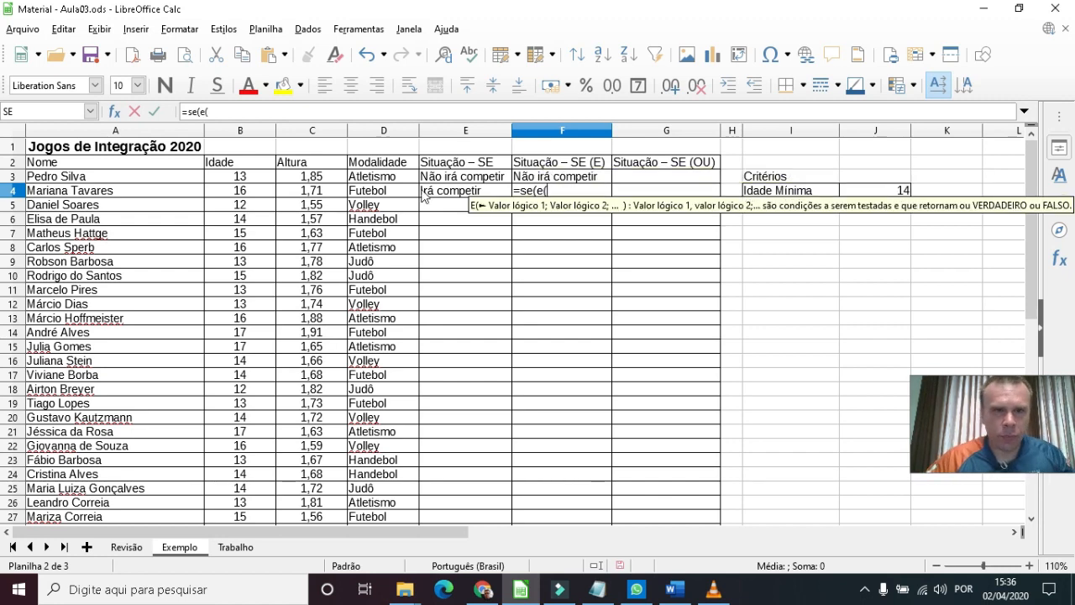
left_click(260, 195)
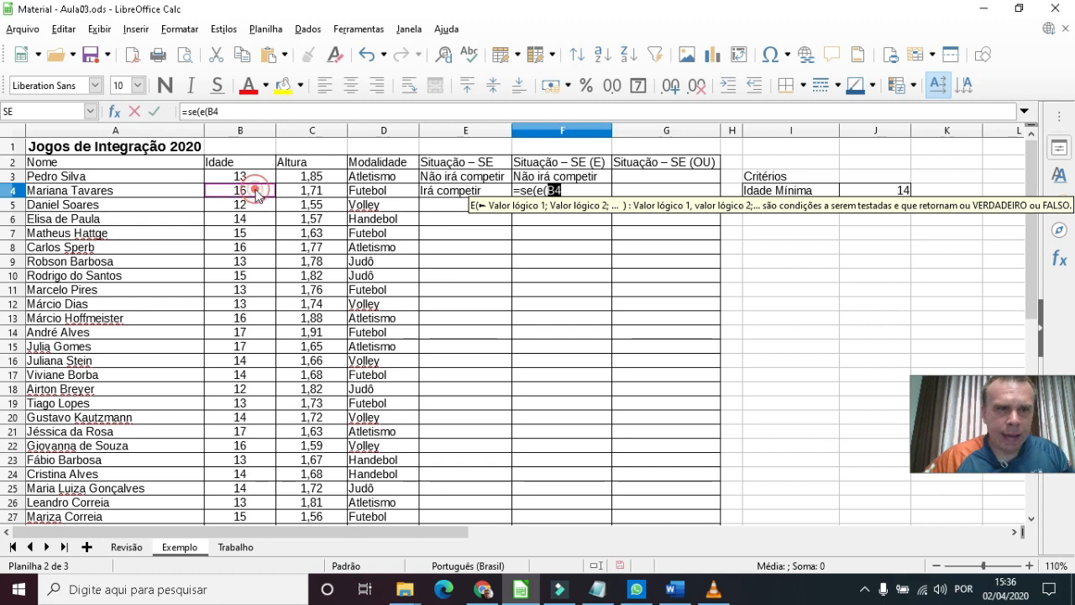
type(">=")
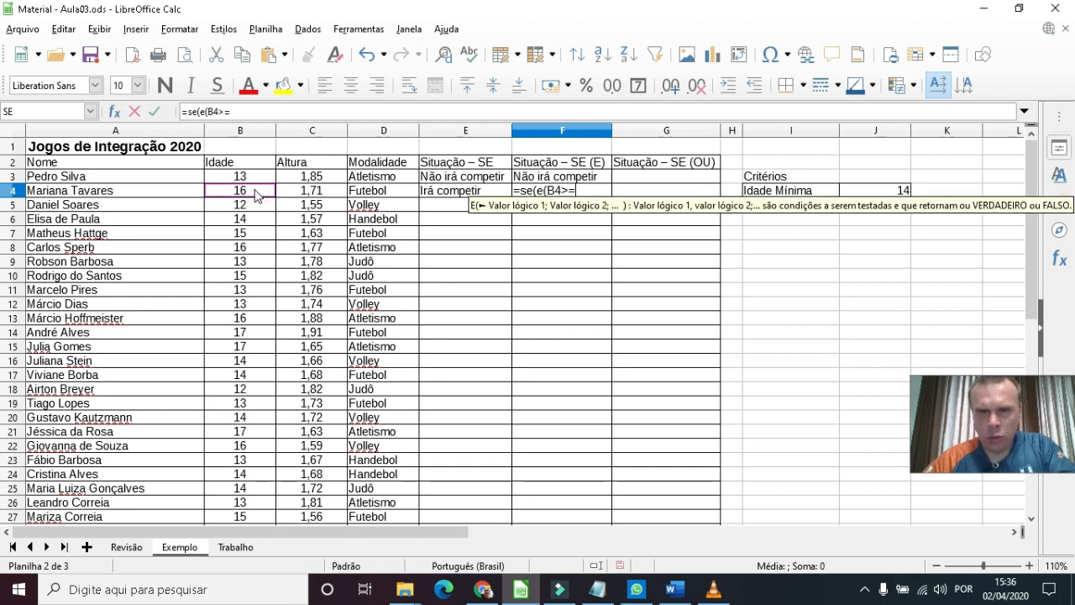
left_click(866, 191)
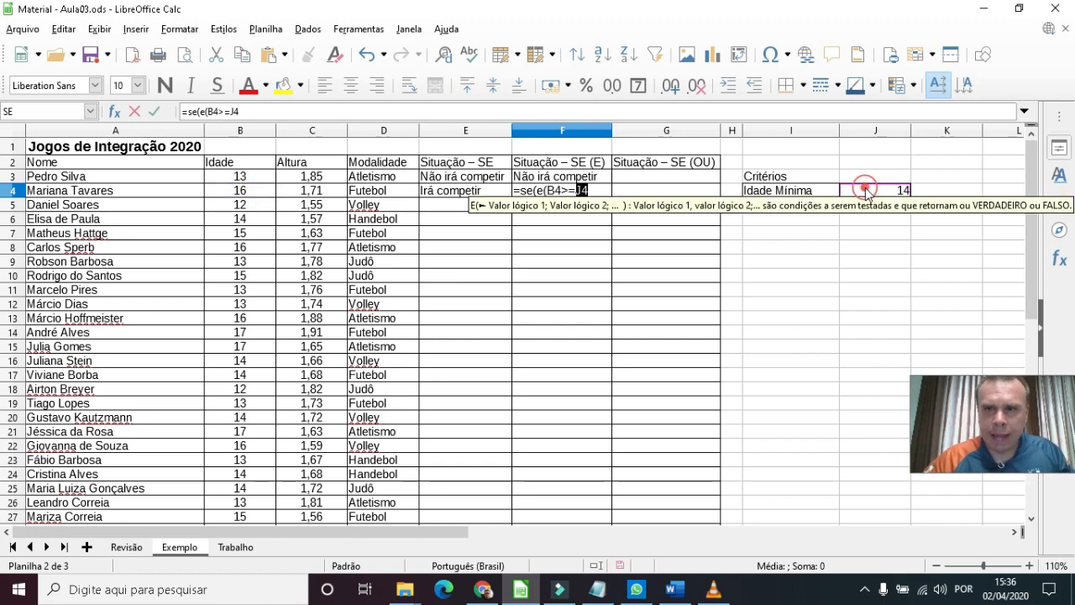
type(";")
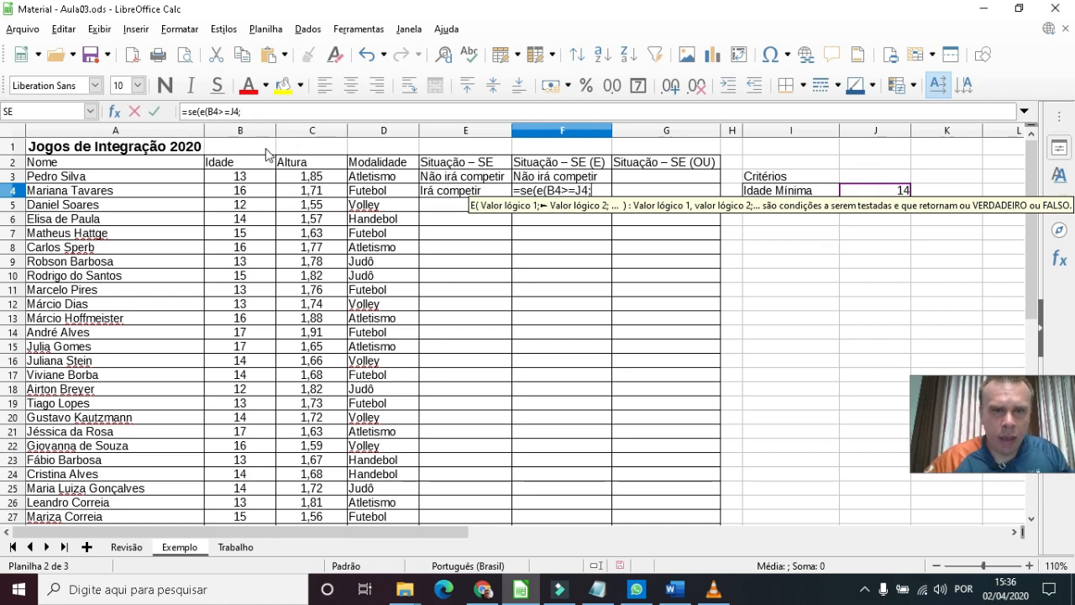
- Add C4>=J5 as the second condition in the F4 formula and close the E function
left_click(308, 193)
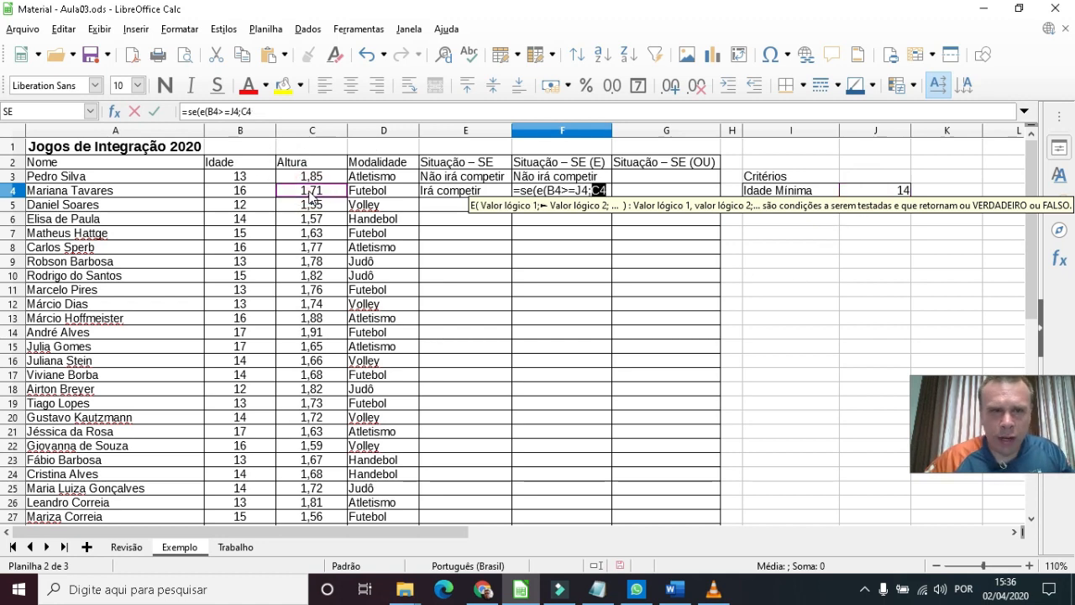
left_click(285, 112)
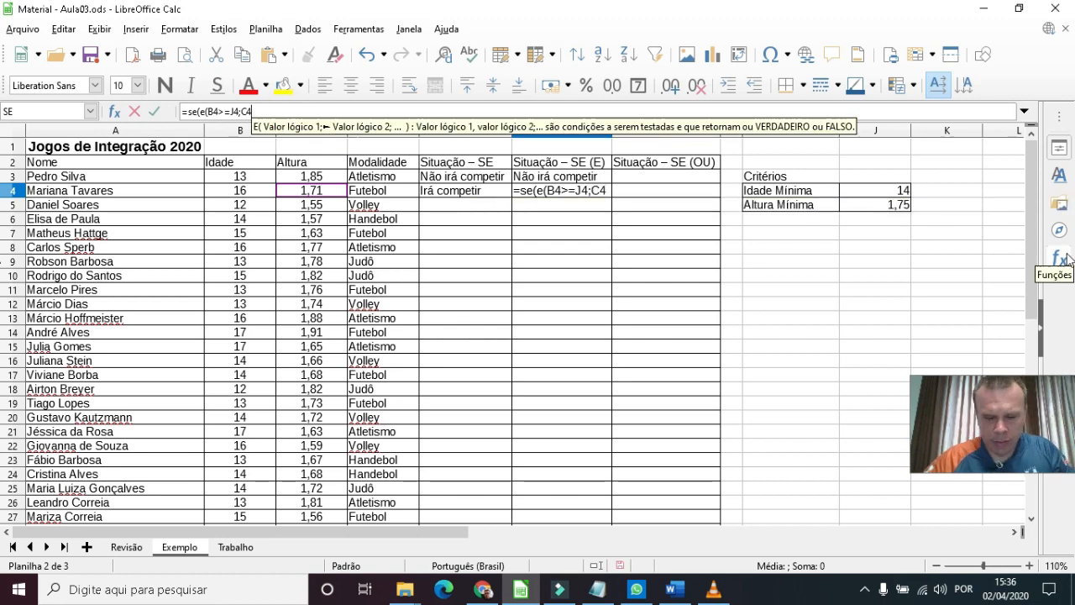
type(">=")
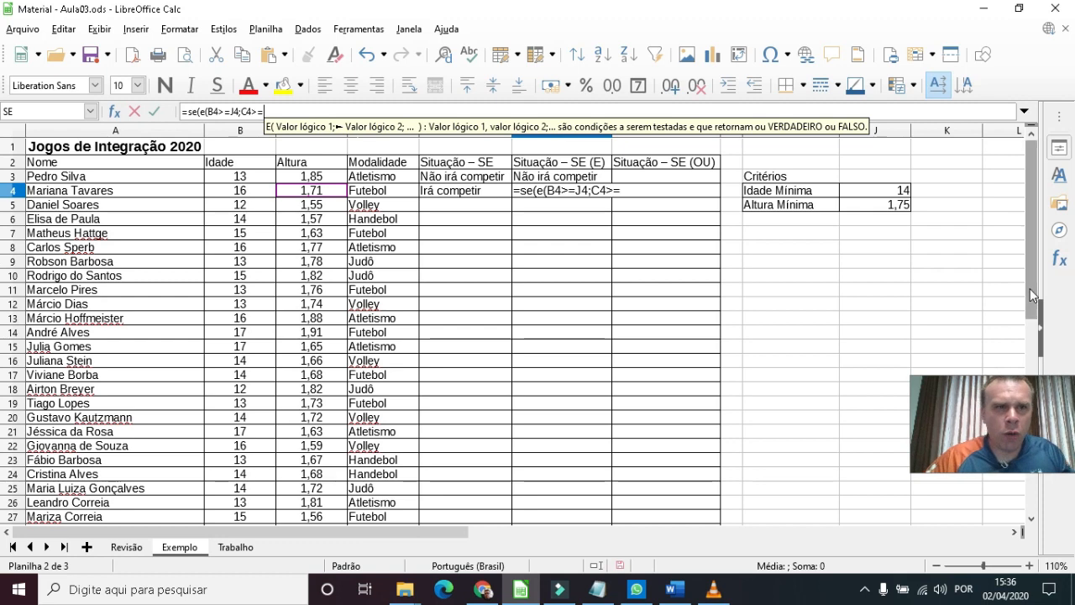
left_click(882, 210)
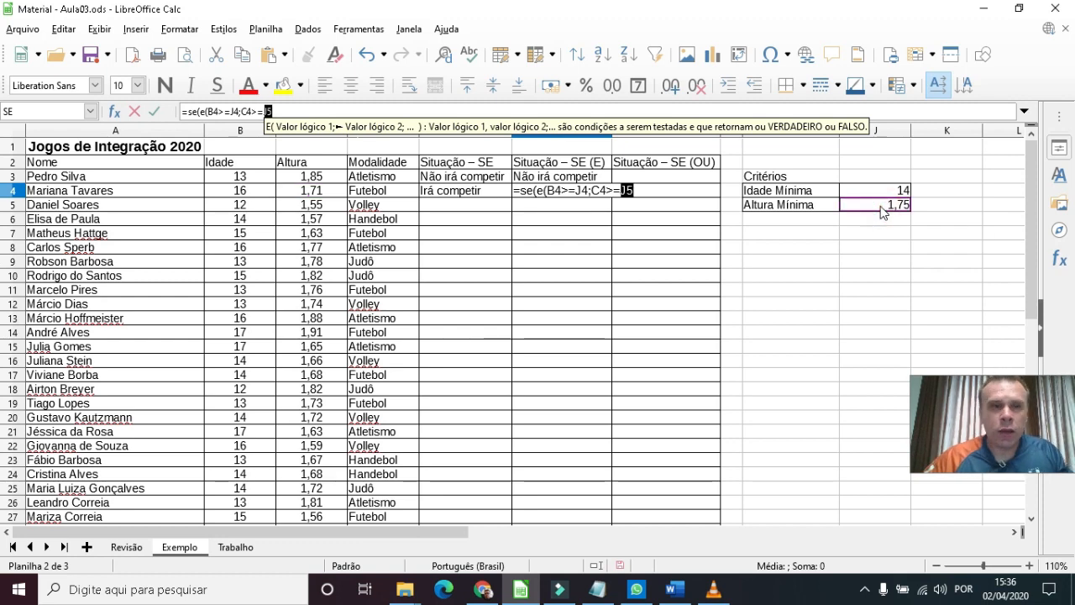
type(")")
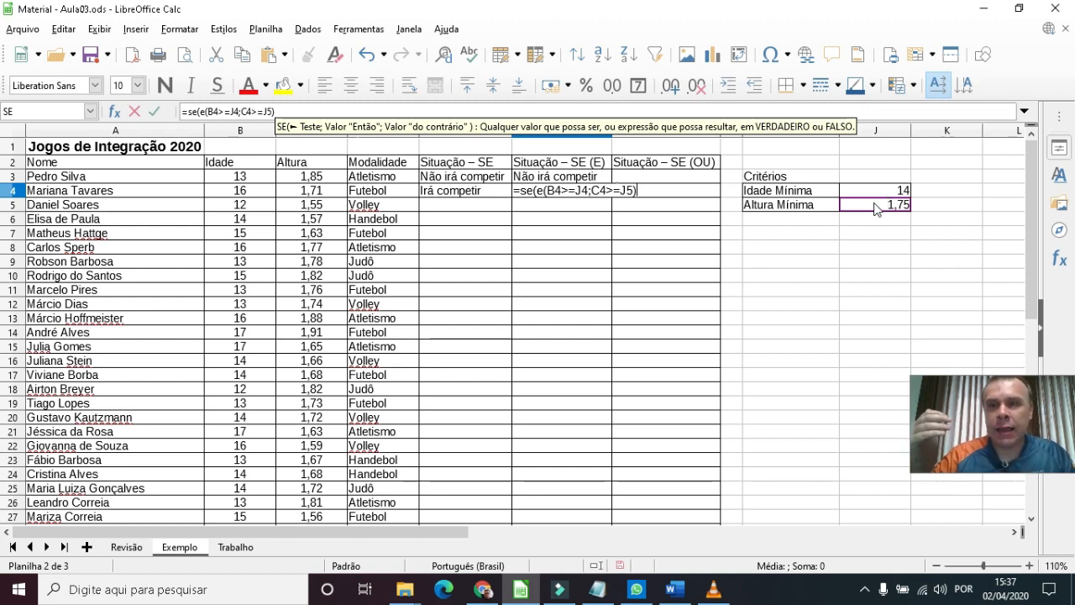
- Add "Irá competir" as the value-if-true in the F4 formula and accept the proposed formula correction
type(";")
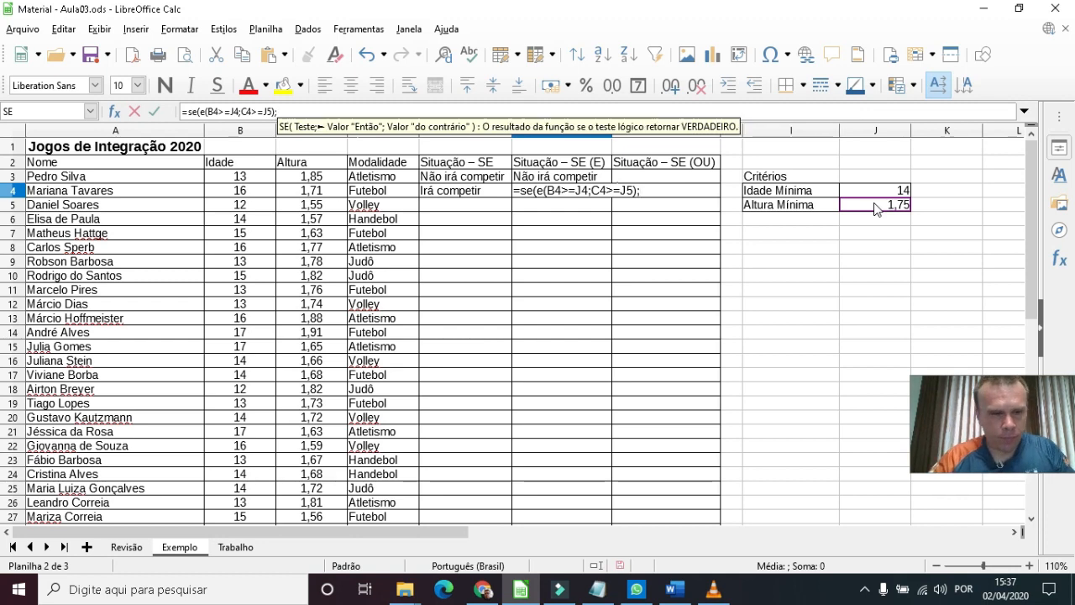
type("\"")
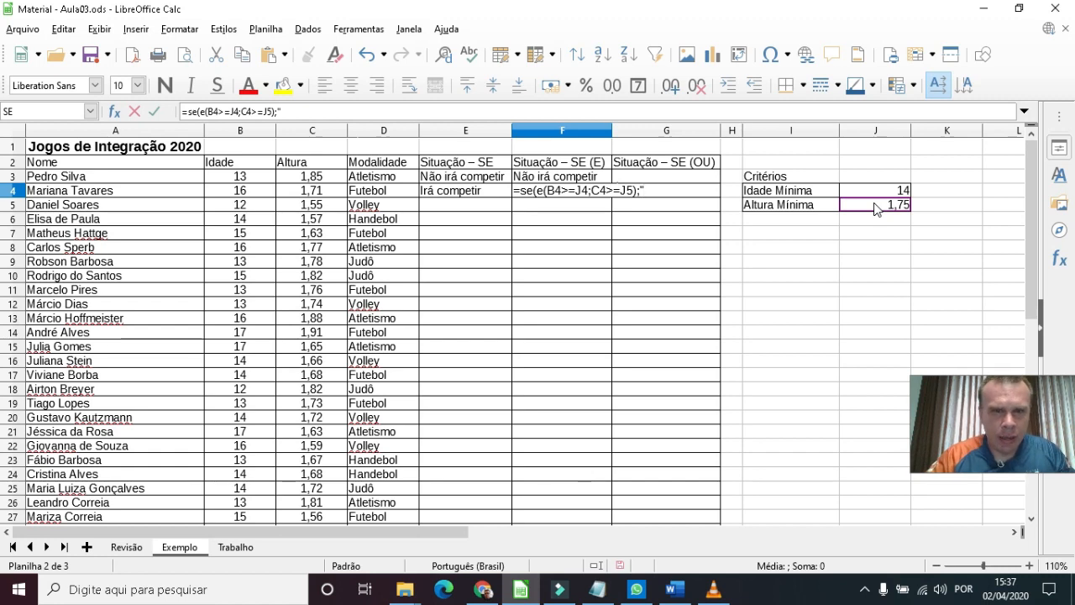
type("Irá")
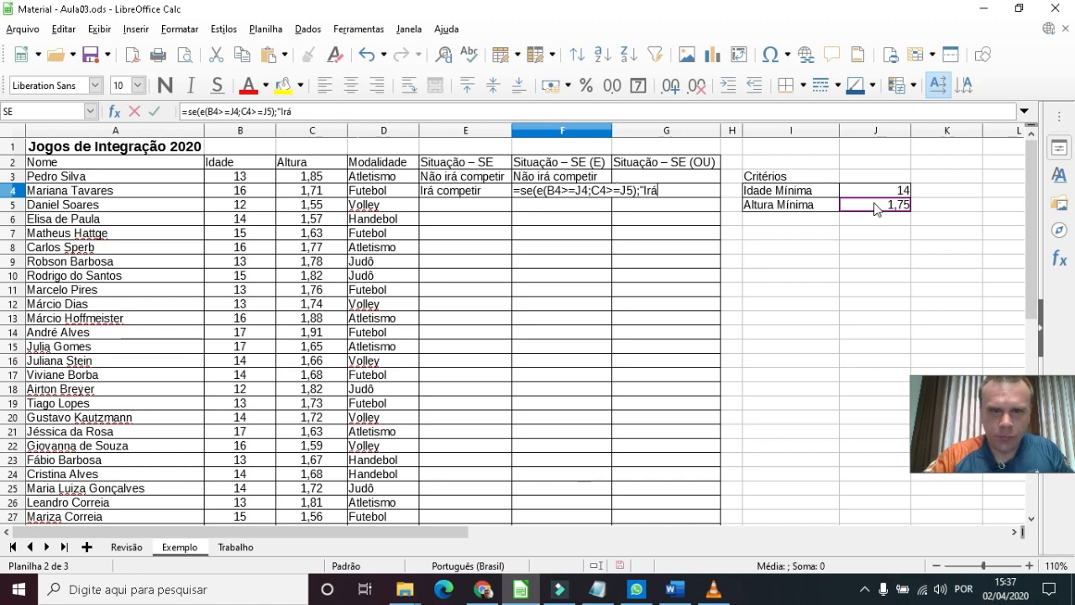
type(" competir")
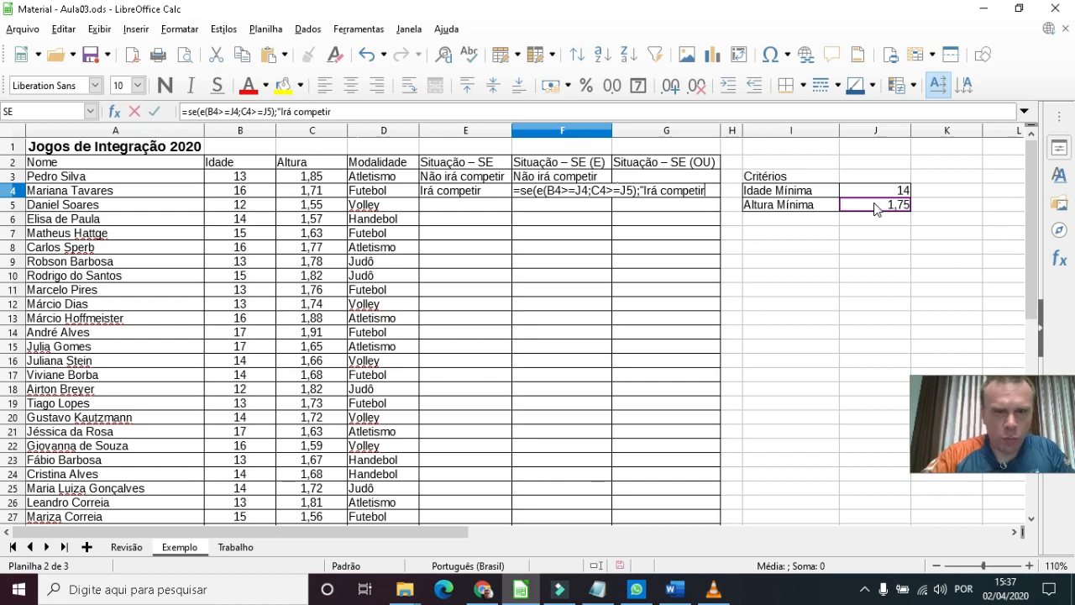
key("Return")
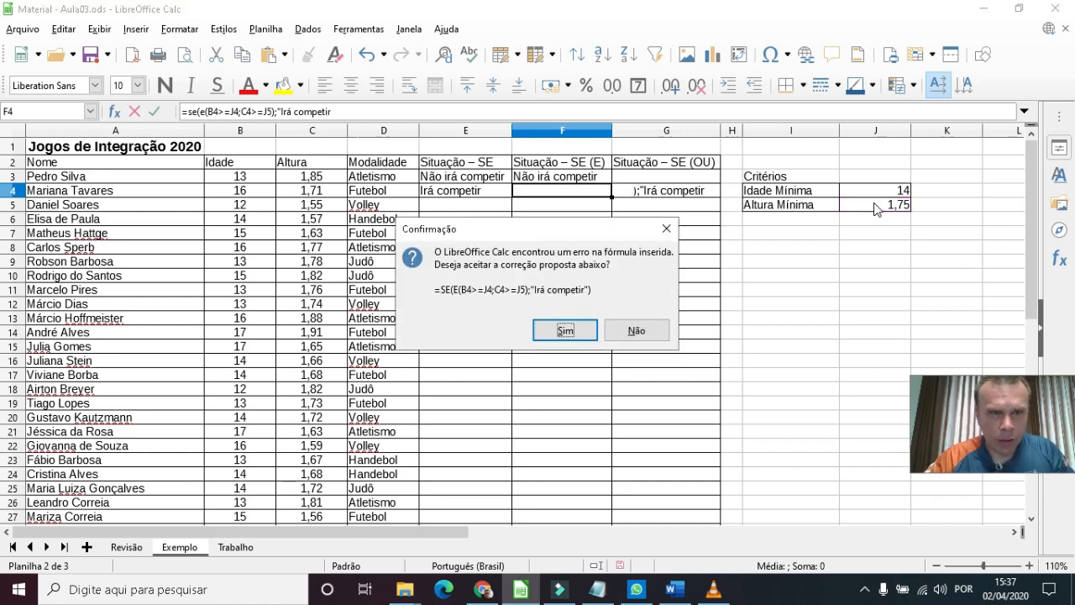
key("Return")
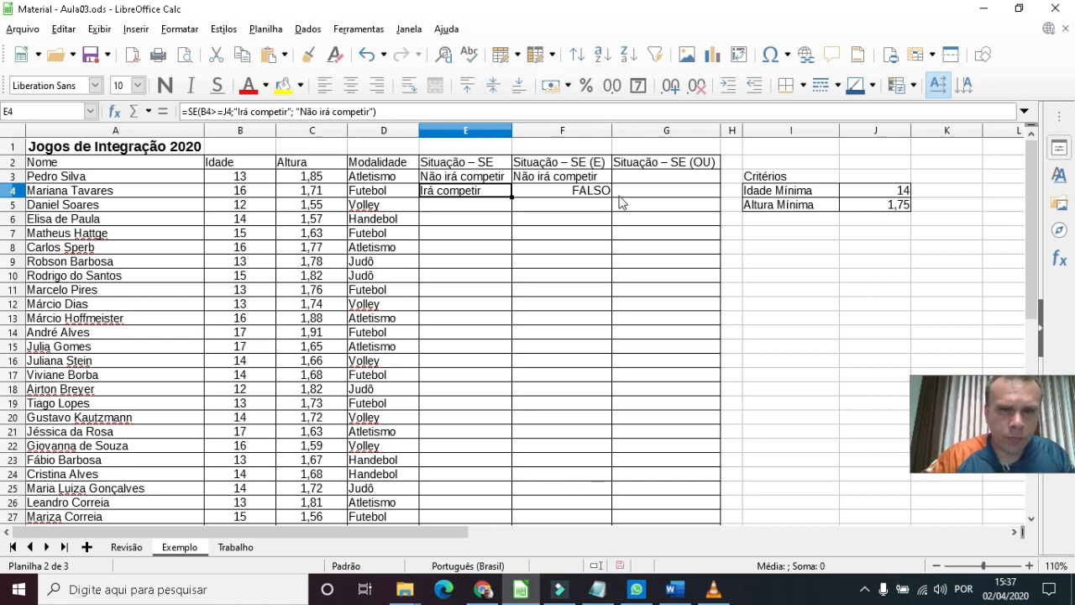
- Reopen the F4 formula and replace its value-if-true text with "Irá competir", ending the argument with a semicolon
left_click(593, 192)
left_click(377, 111)
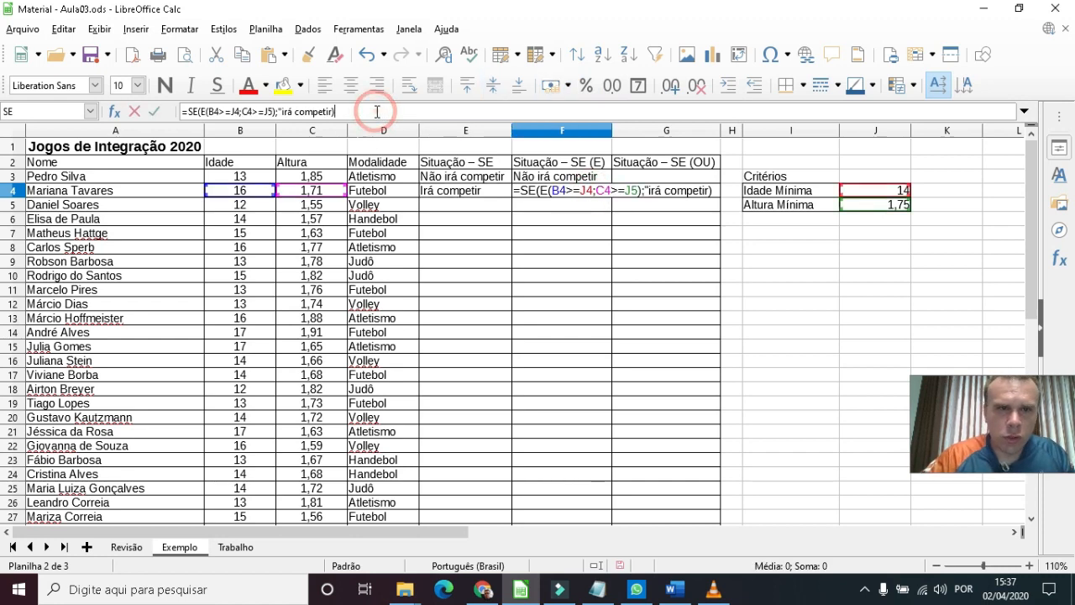
key("BackSpace")
key("BackSpace")
key("BackSpace")
key("BackSpace")
key("BackSpace")
key("BackSpace")
key("BackSpace")
key("BackSpace")
key("BackSpace")
key("BackSpace")
key("BackSpace")
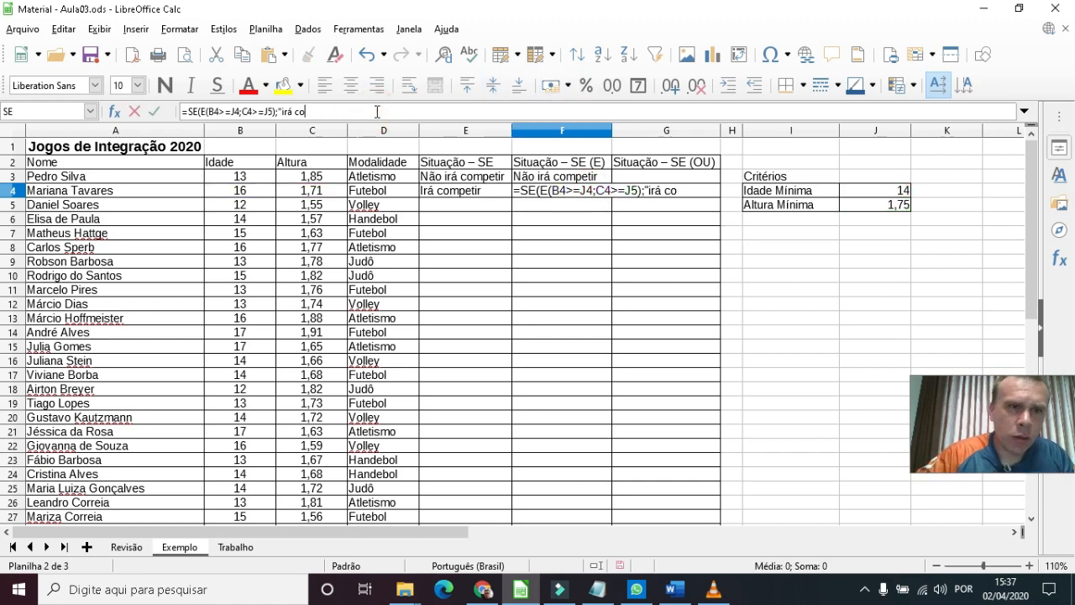
key("BackSpace")
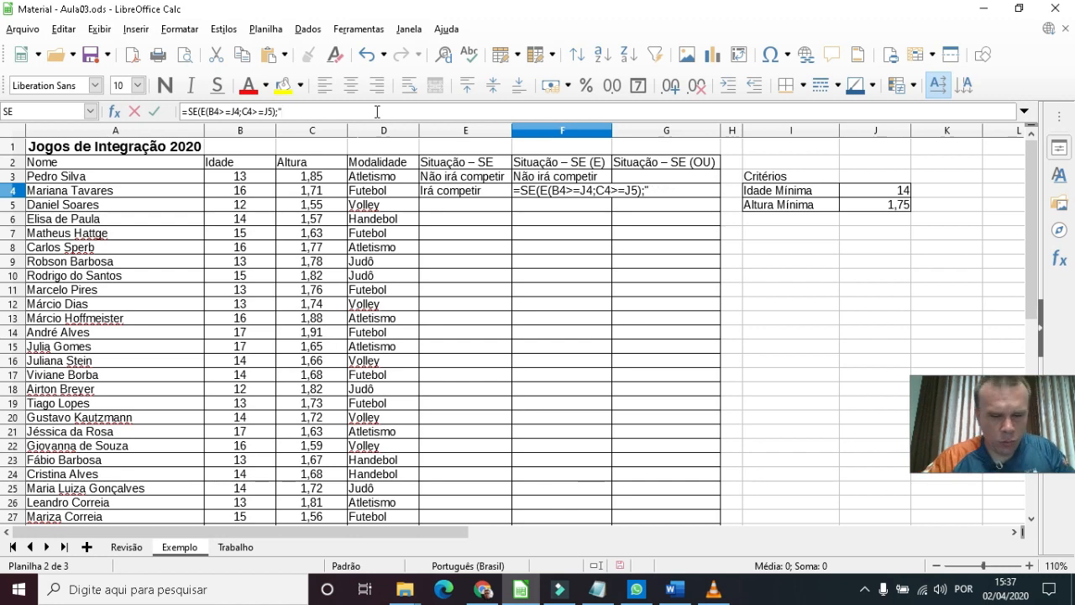
type("Irá ")
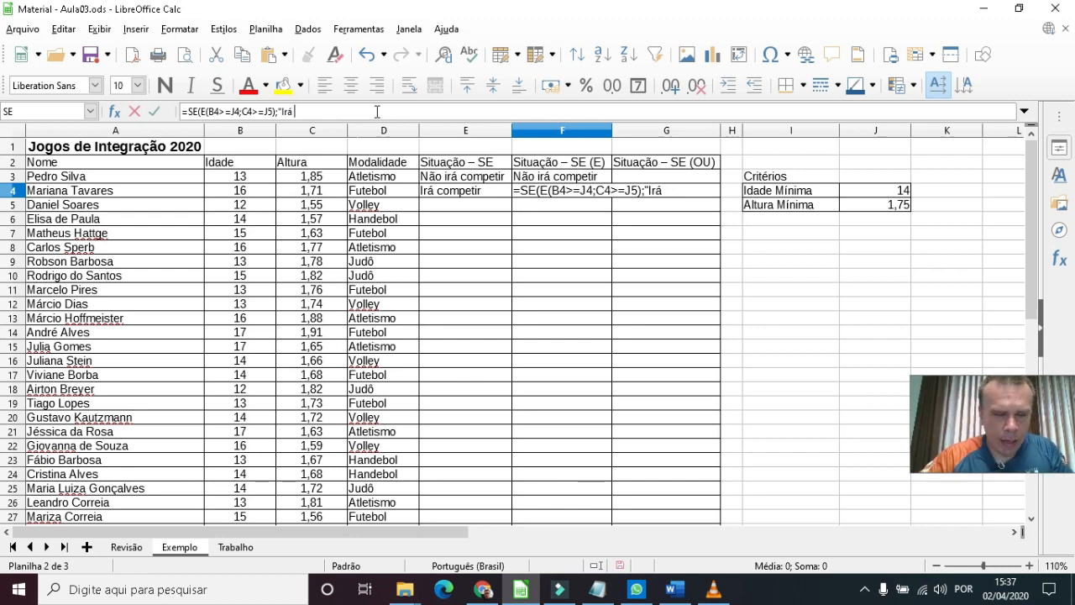
type("competir")
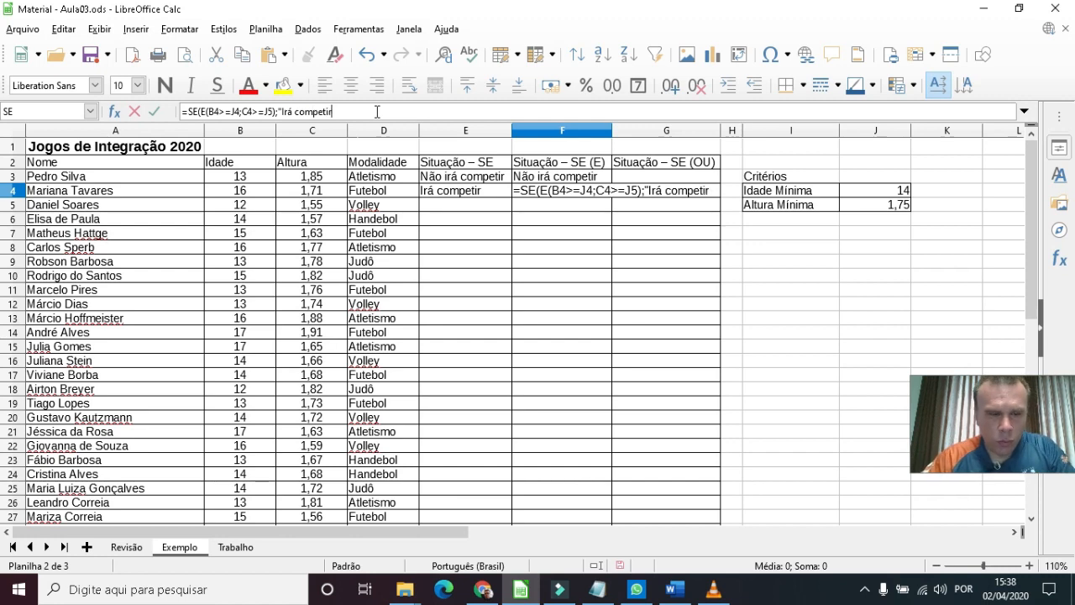
type("\";")
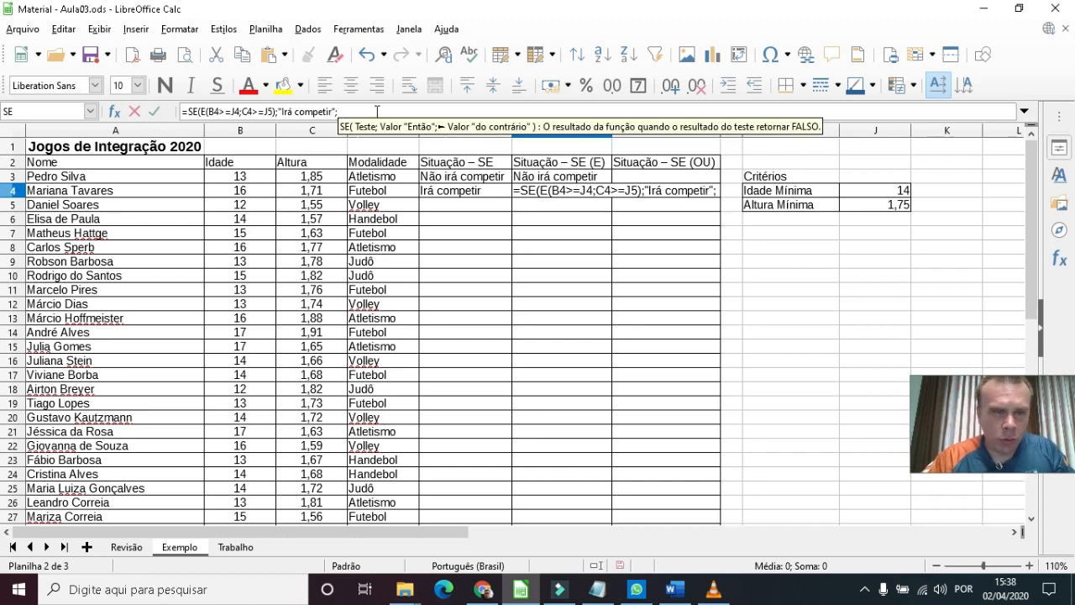
- Add "Não irá competir" as the value-if-false in the F4 formula, then close and confirm the formula
type("\"")
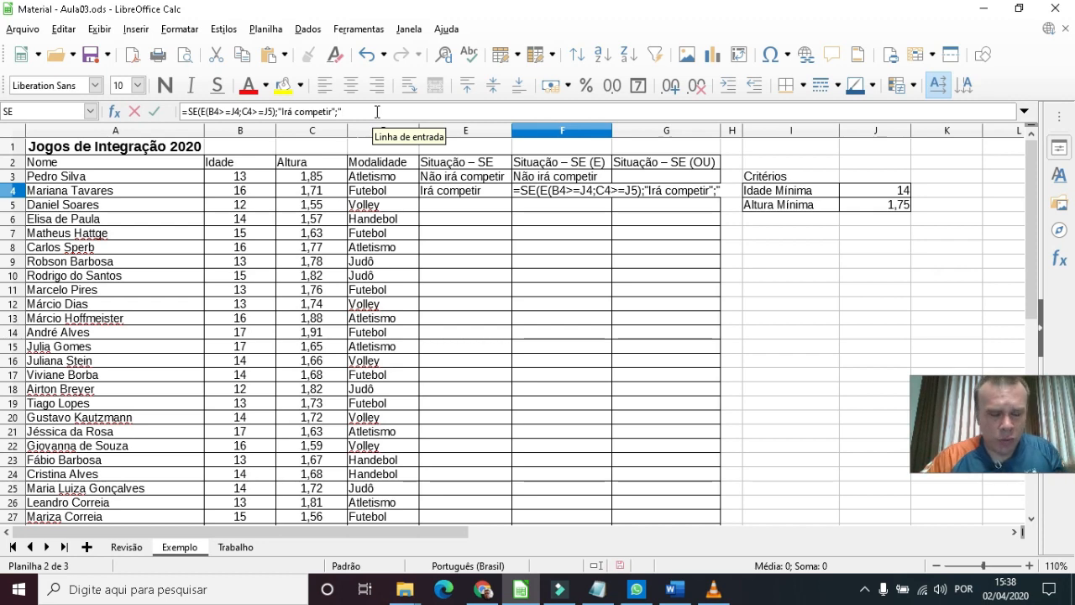
type("Não ")
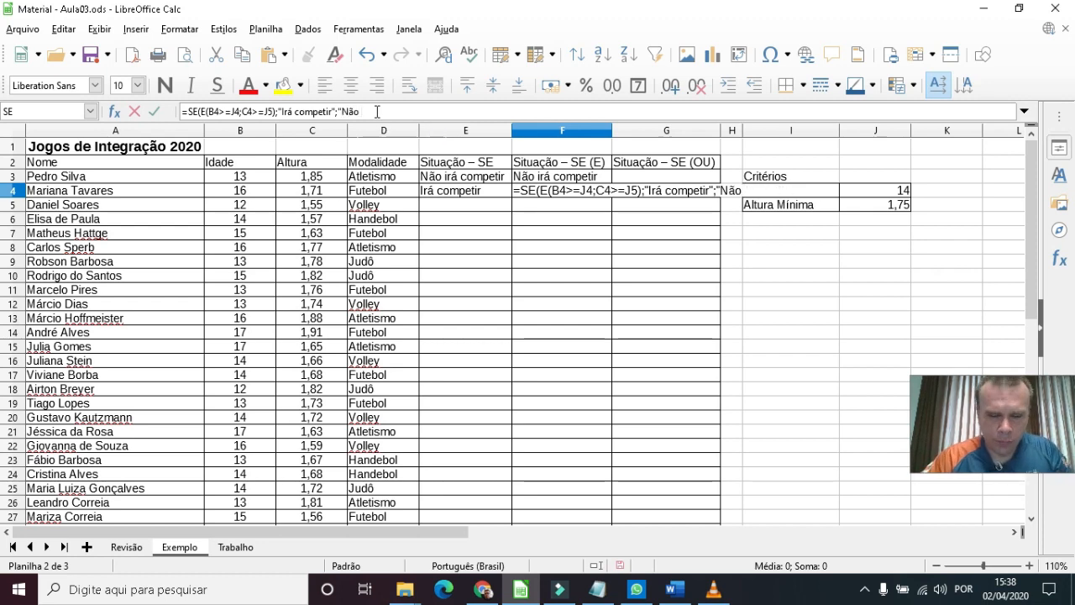
type("irá ")
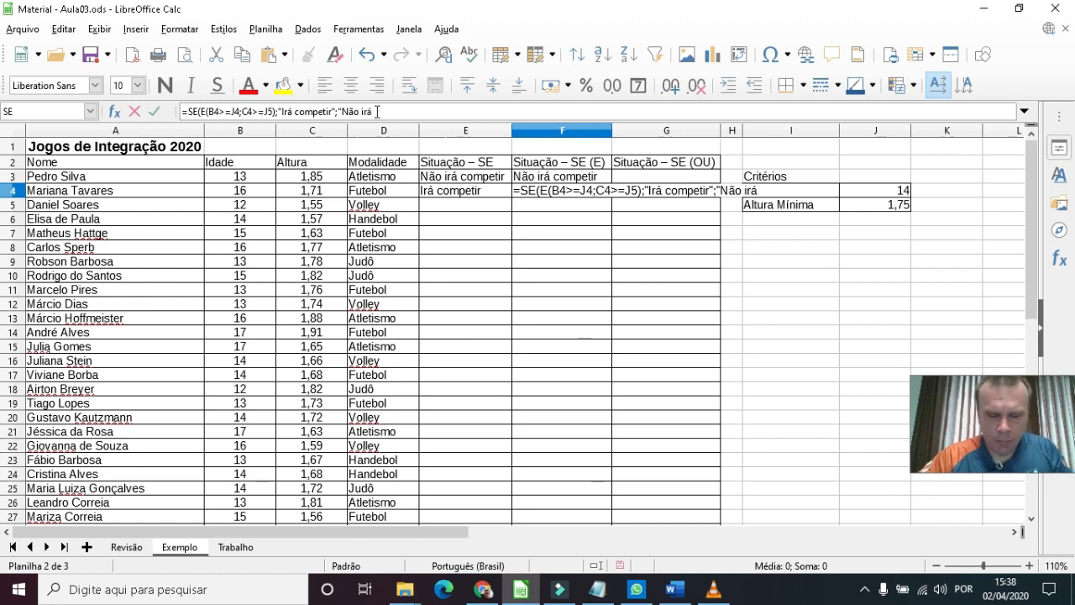
type("competir")
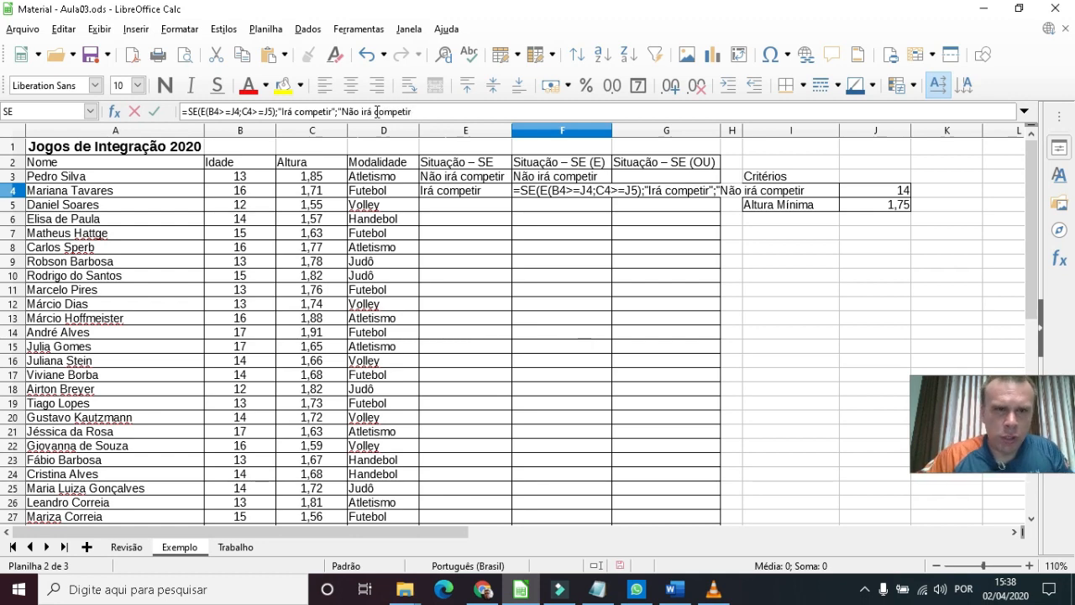
type("\")")
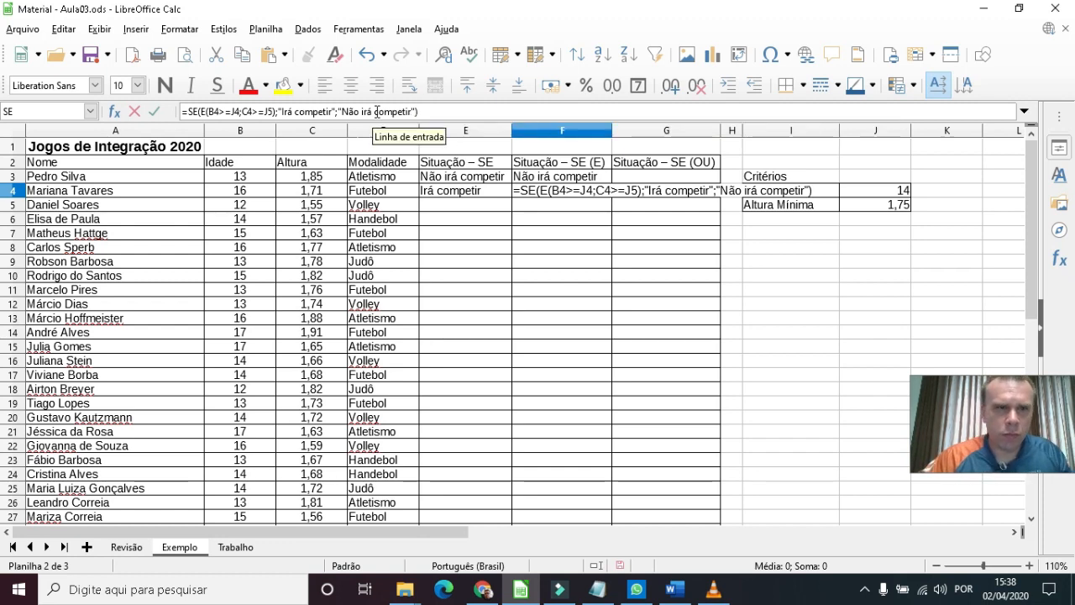
key("Return")
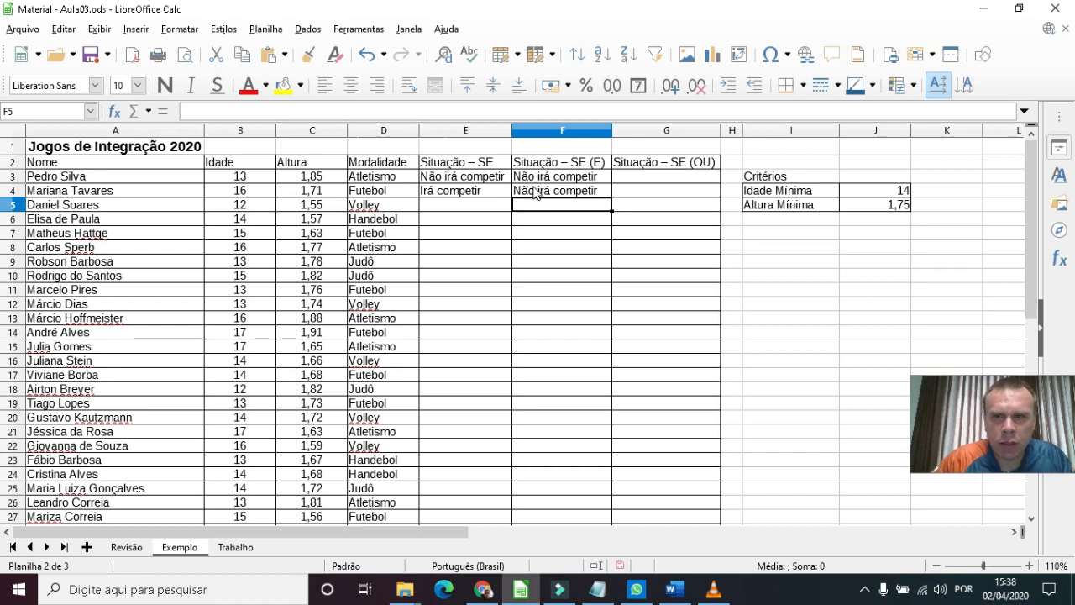
- Compare the SE and SE (E) results in E4 and F4 against the athlete's age in B4
left_click(552, 191)
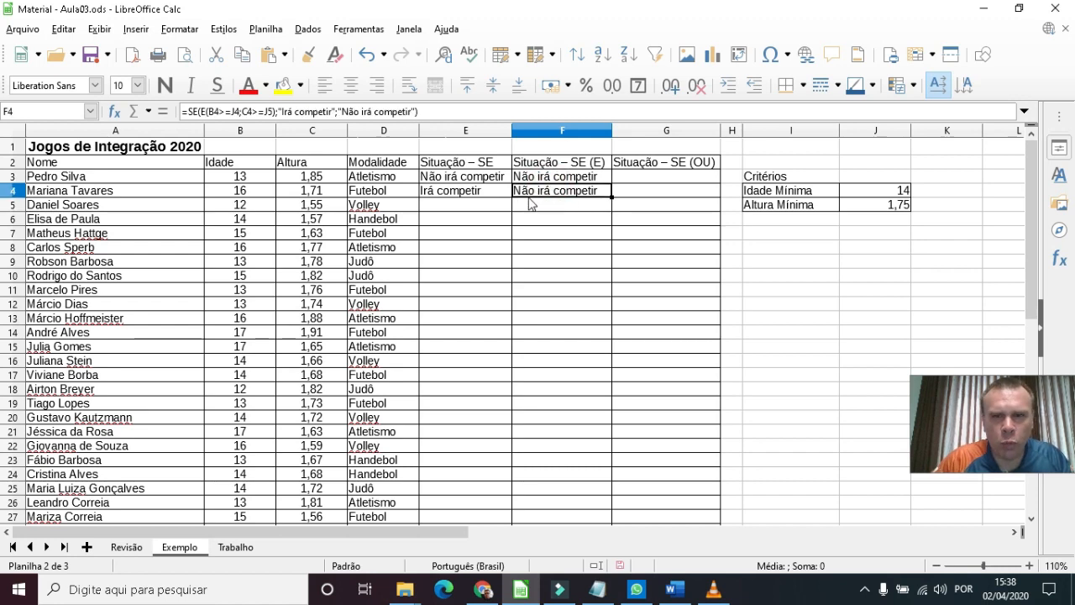
left_click(436, 192)
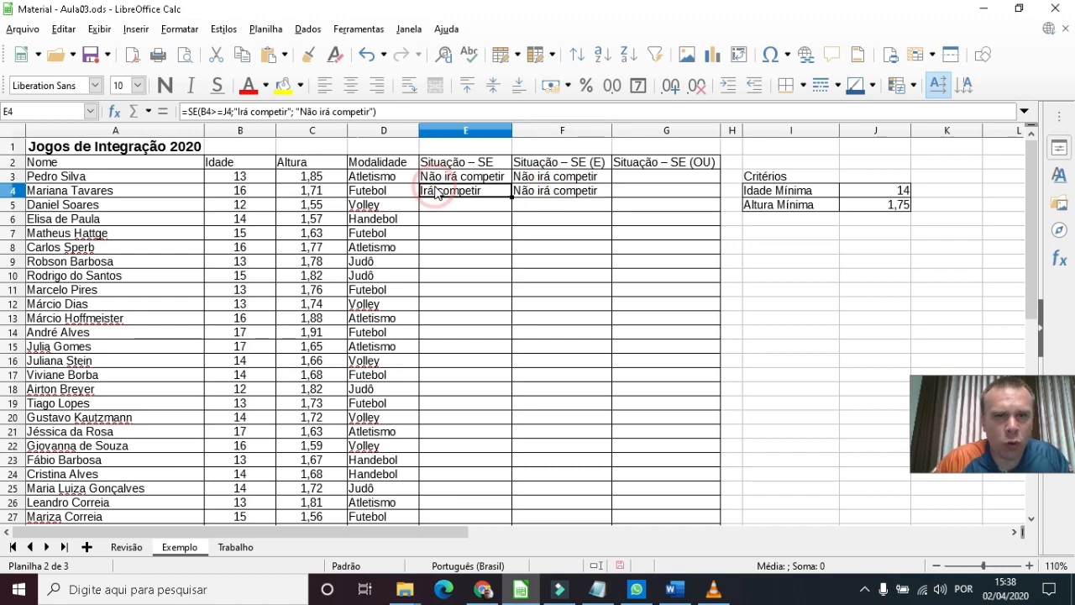
left_click(260, 193)
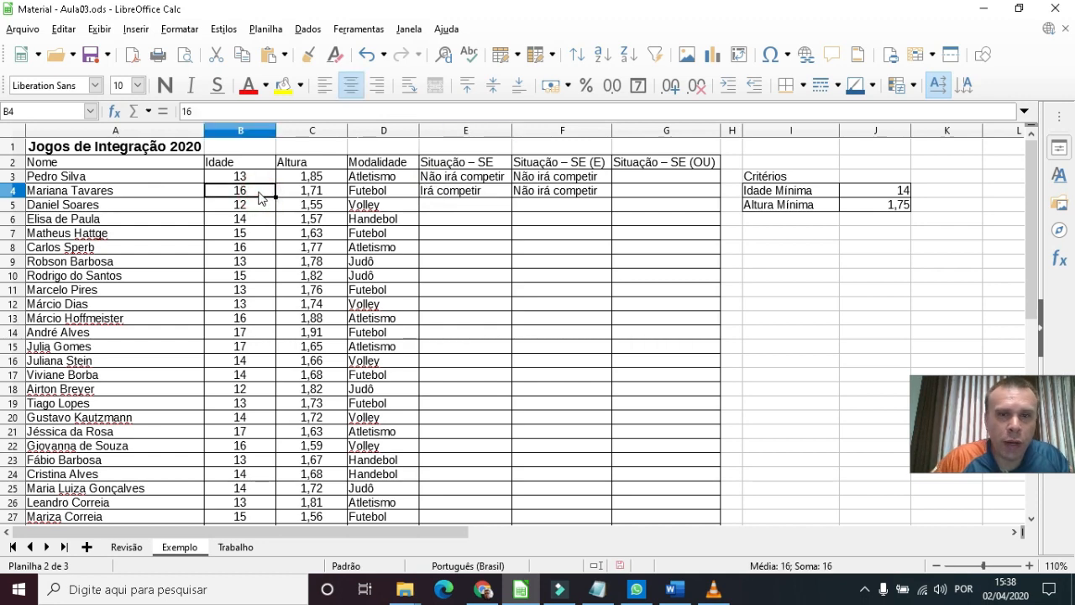
left_click(531, 197)
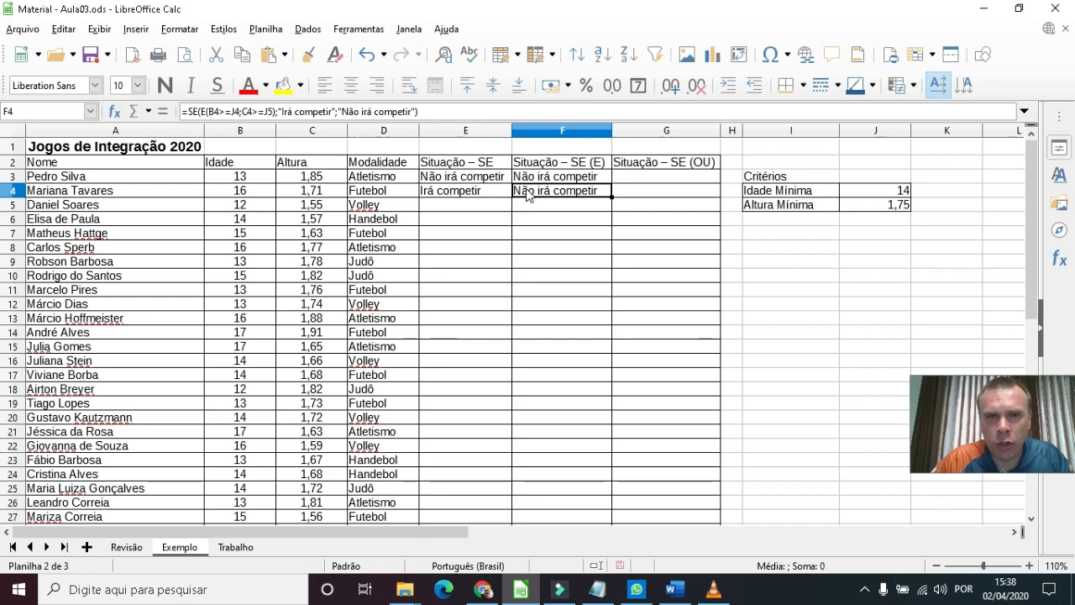
left_click(249, 197)
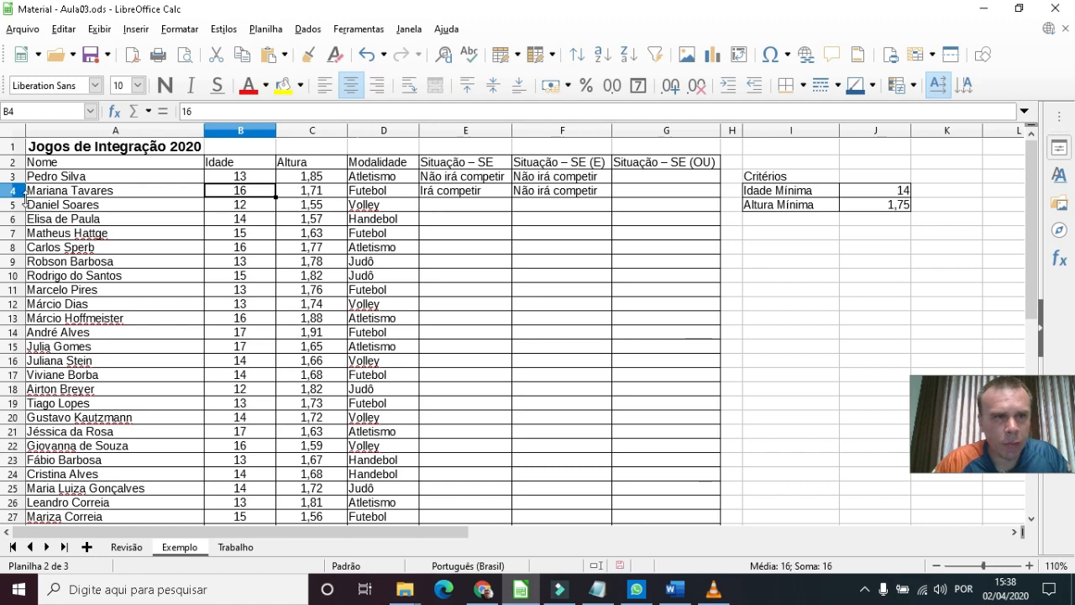
- Start an SE formula in E5 with the condition B5>=J4
left_click(465, 209)
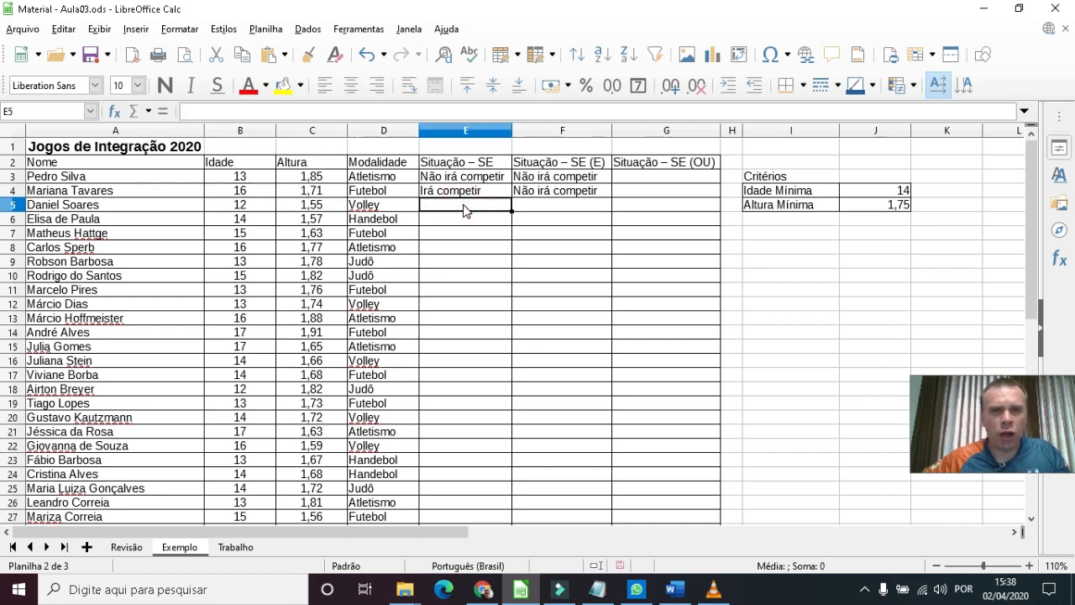
type("=")
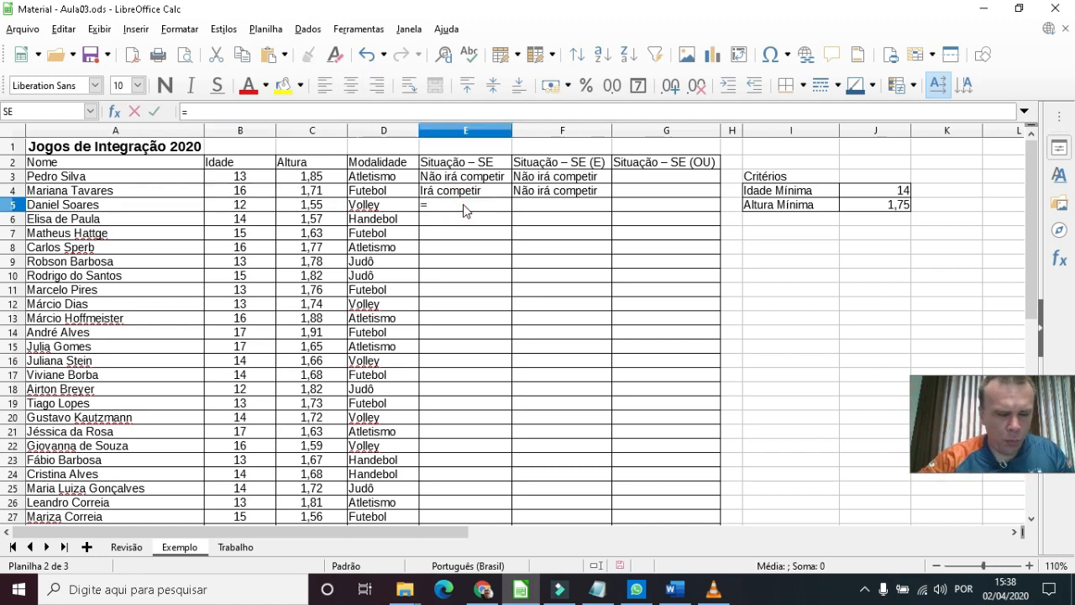
type("se(")
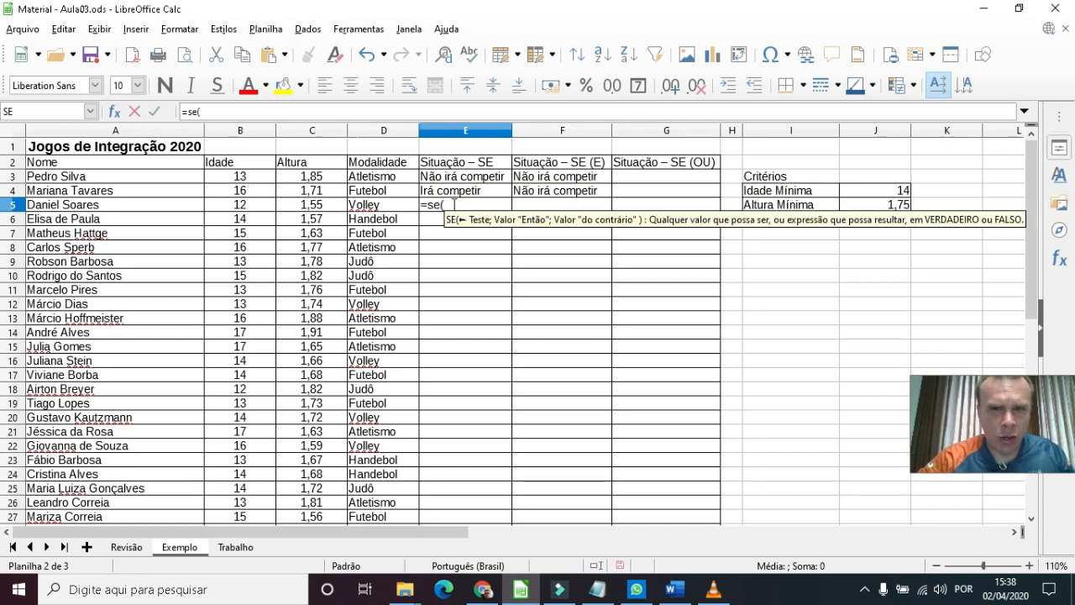
left_click(237, 209)
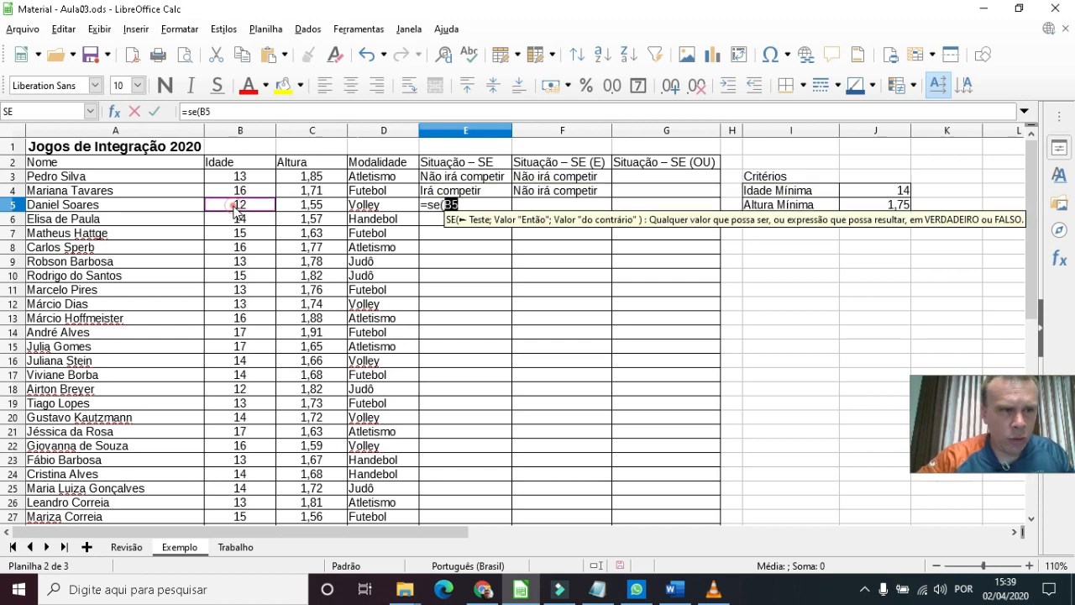
type(">")
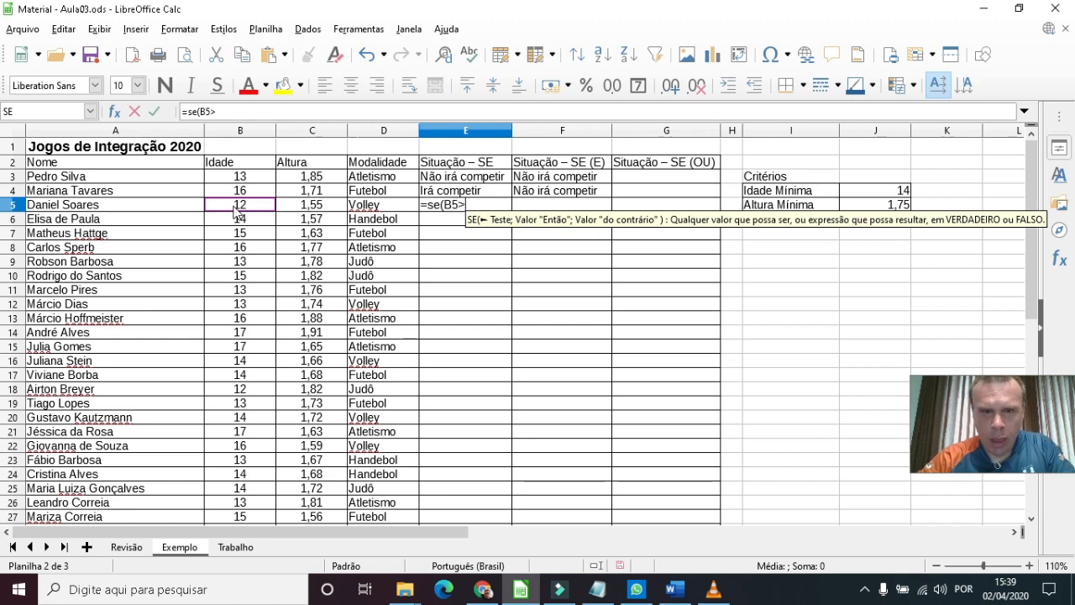
type("=")
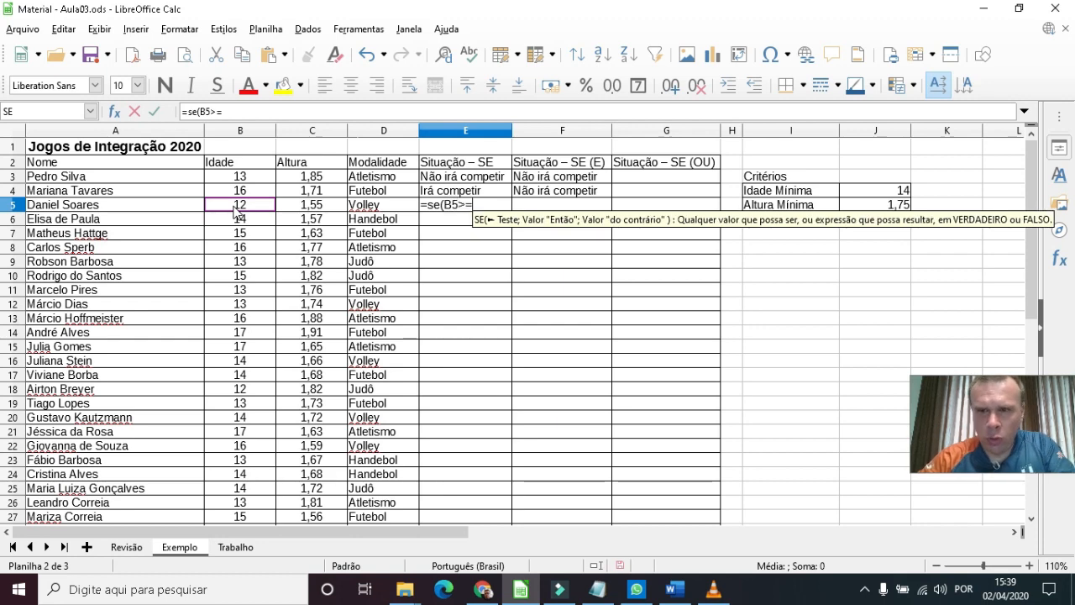
left_click(848, 191)
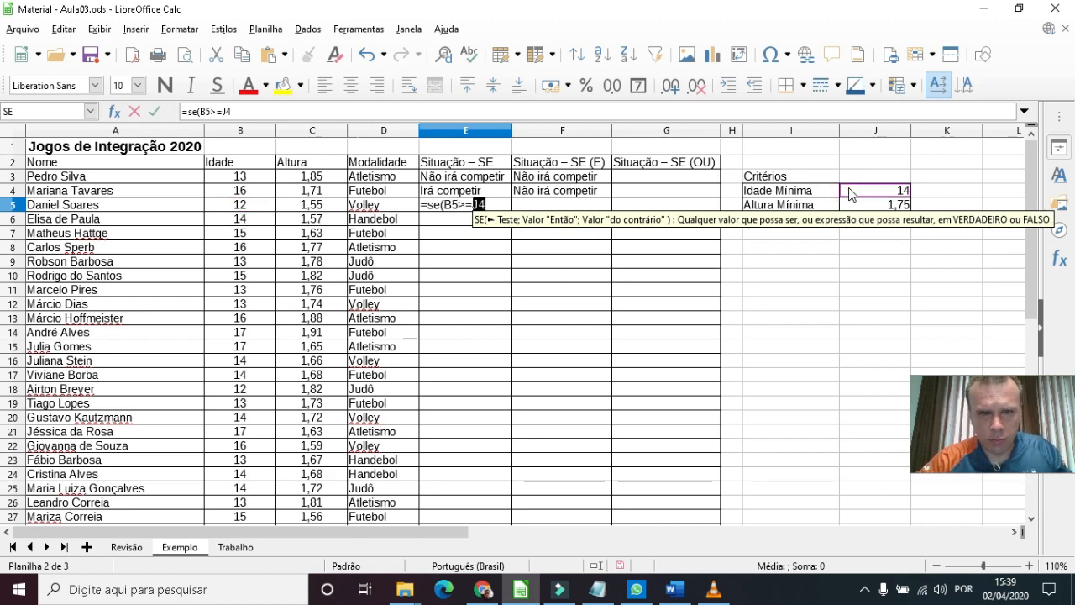
- Add "Irá competir" as the value-if-true text of the SE formula in E5
type(";\"")
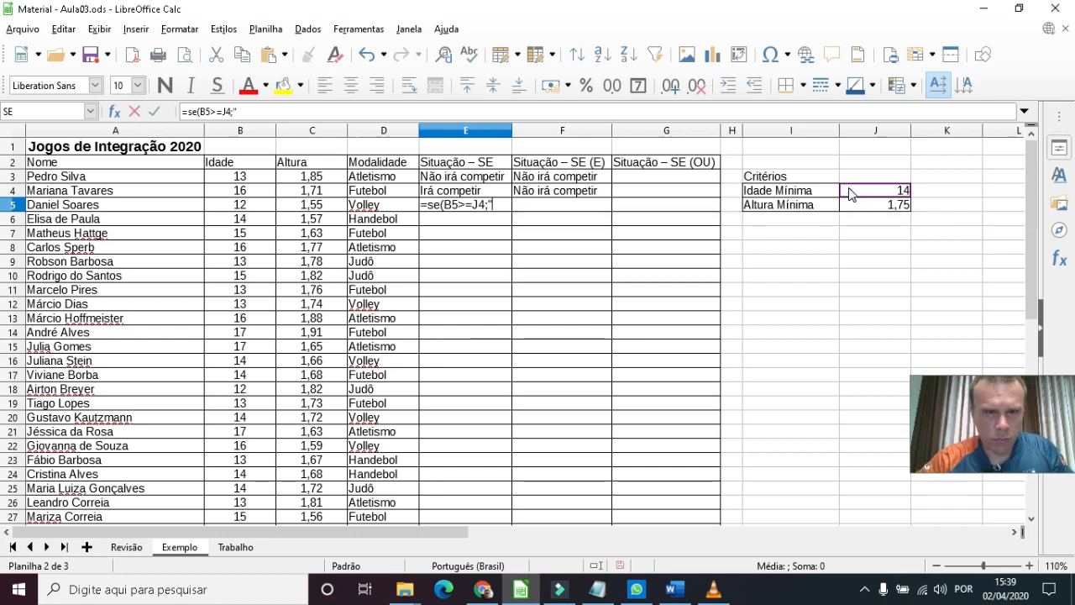
type("Ir")
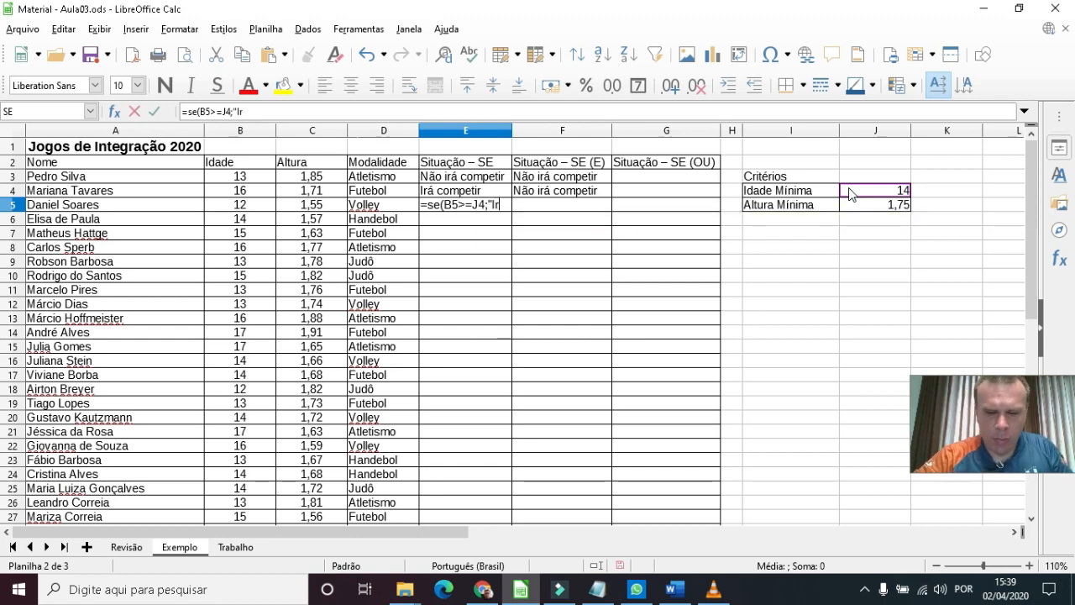
type("á co")
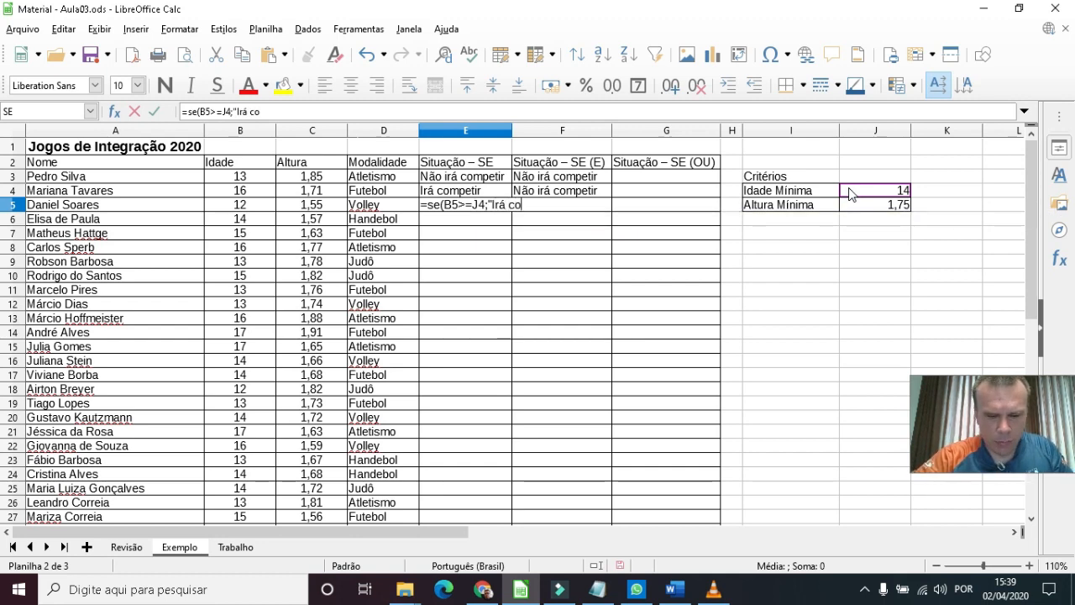
type("mpetir\"")
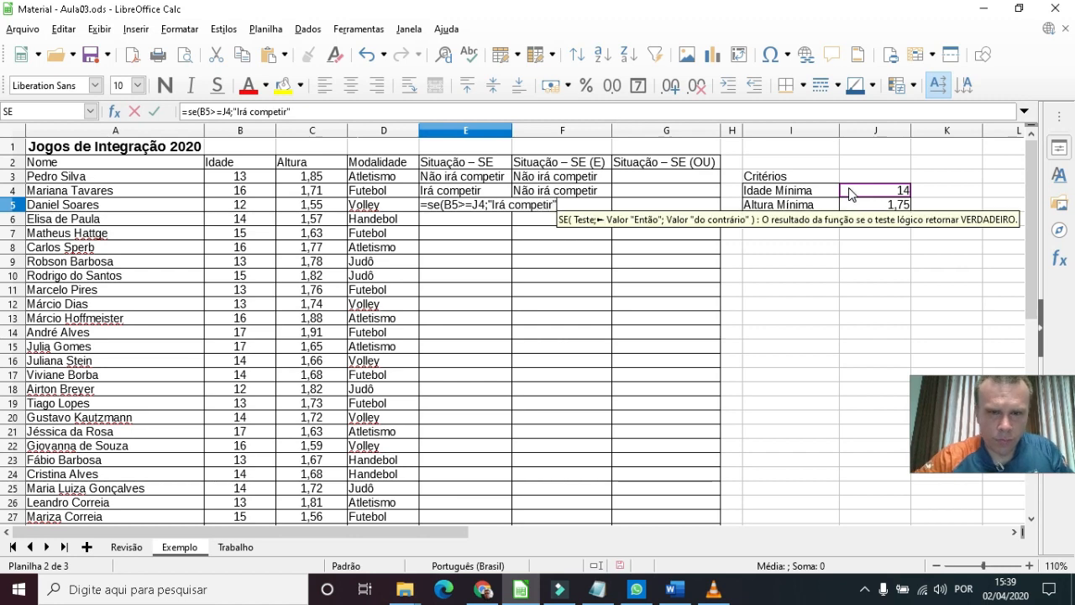
- Add "Não irá competir" as the value-if-false text in the E5 formula, then close and confirm the formula
type(";\"")
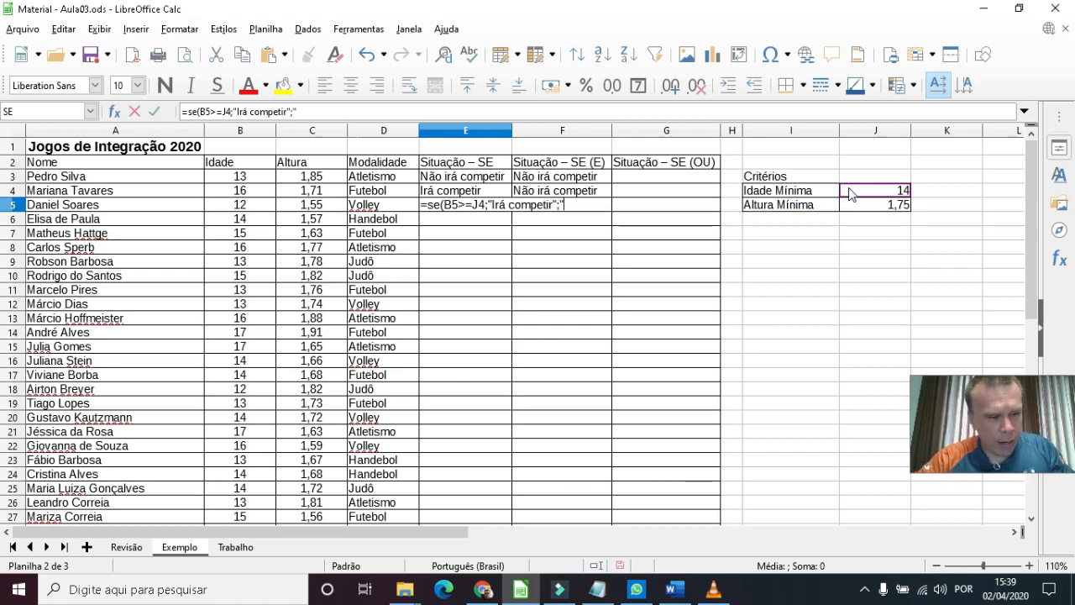
type("N")
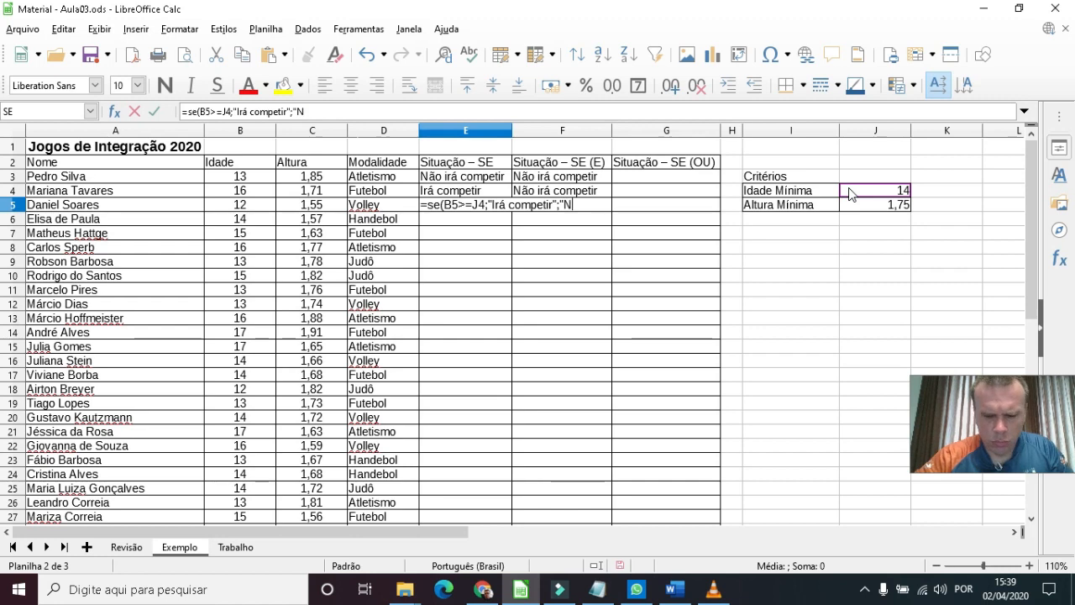
type("ão ir")
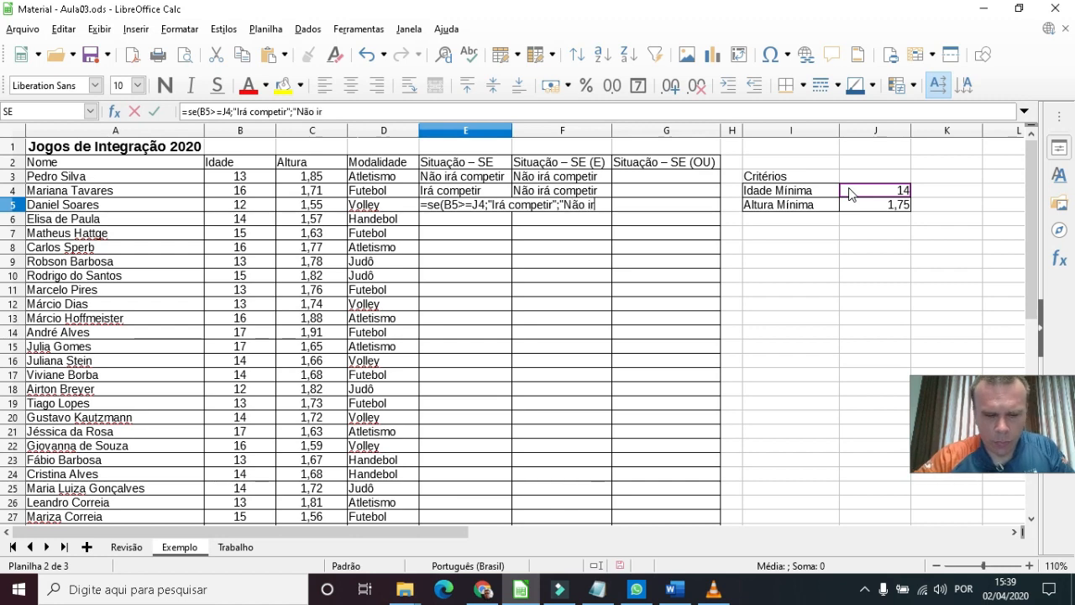
type("á competir")
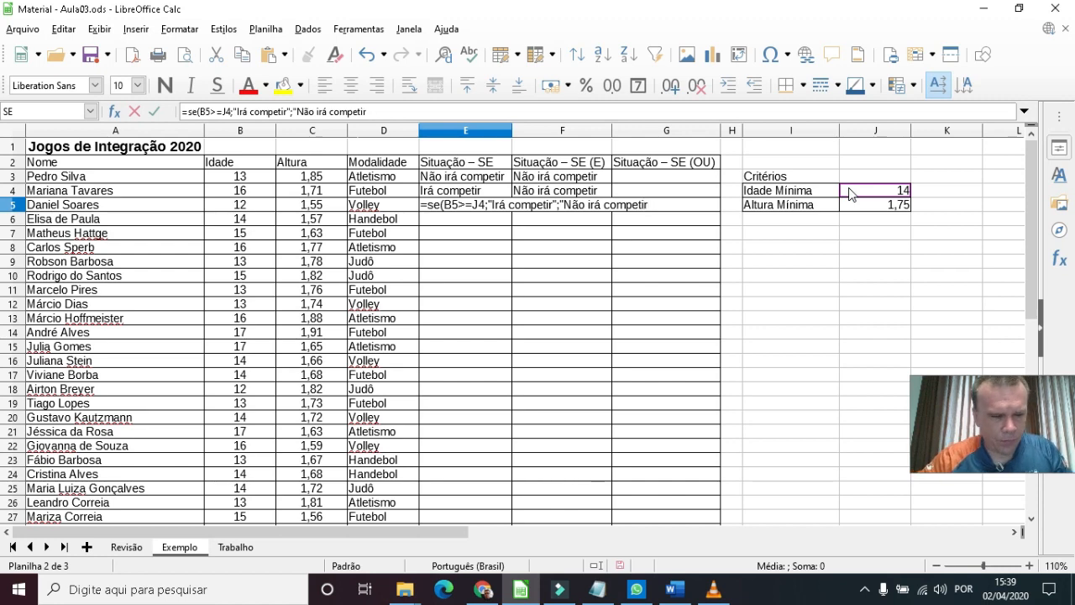
type("\")")
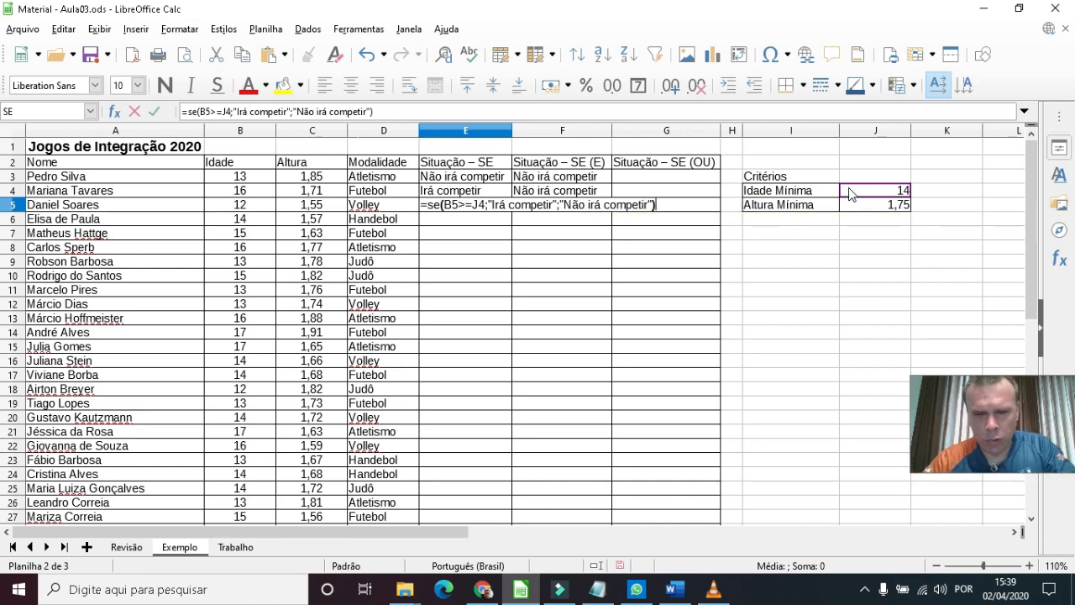
key("Return")
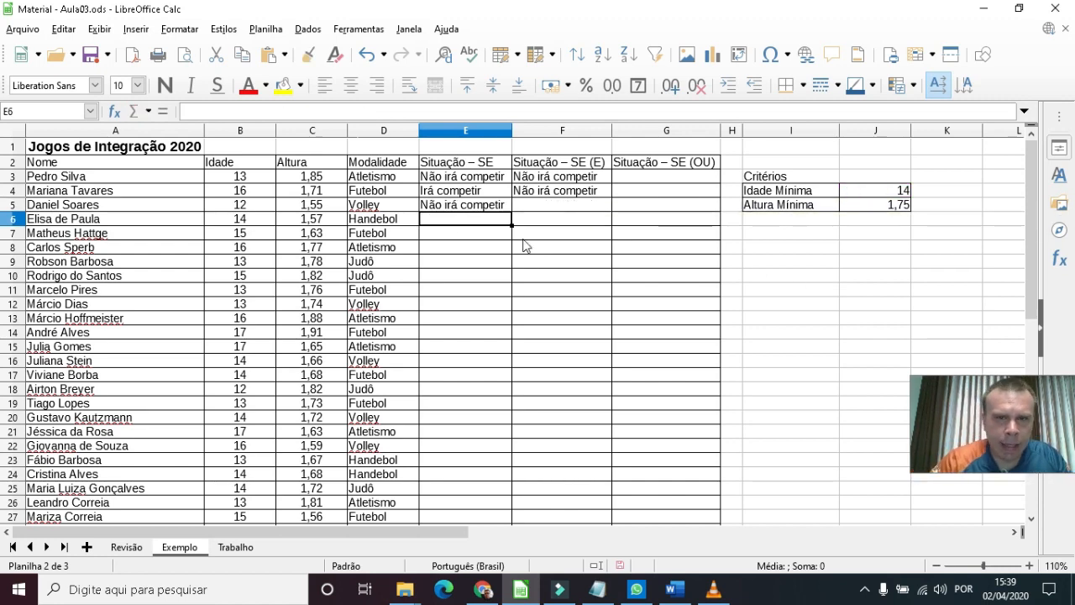
left_click(452, 210)
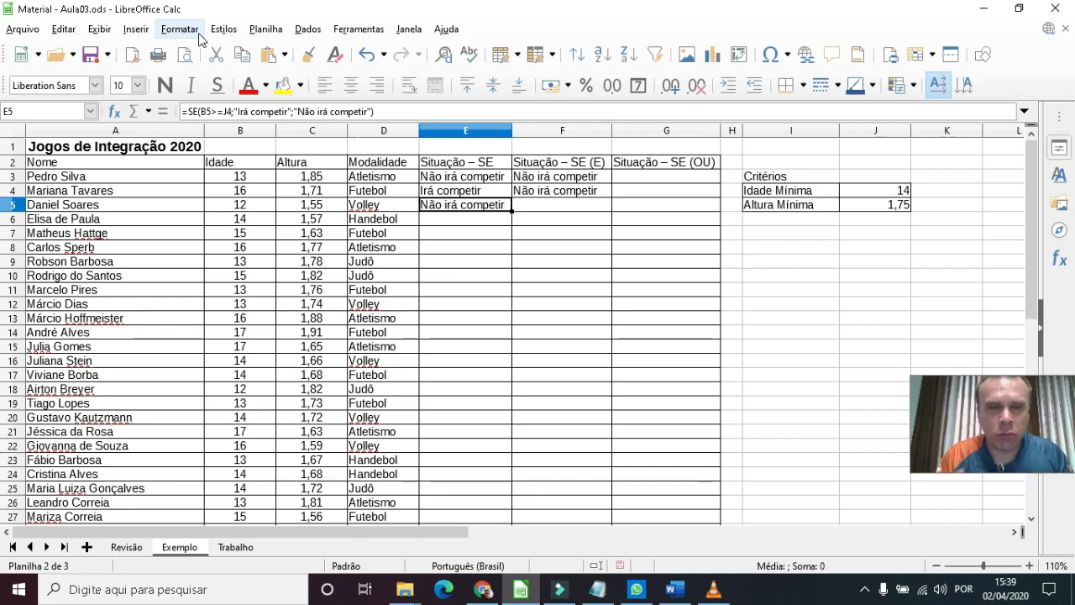
- Change the height in C4 to 1,76 and check the SE and SE (E) results in E4 and F4
left_click(539, 131)
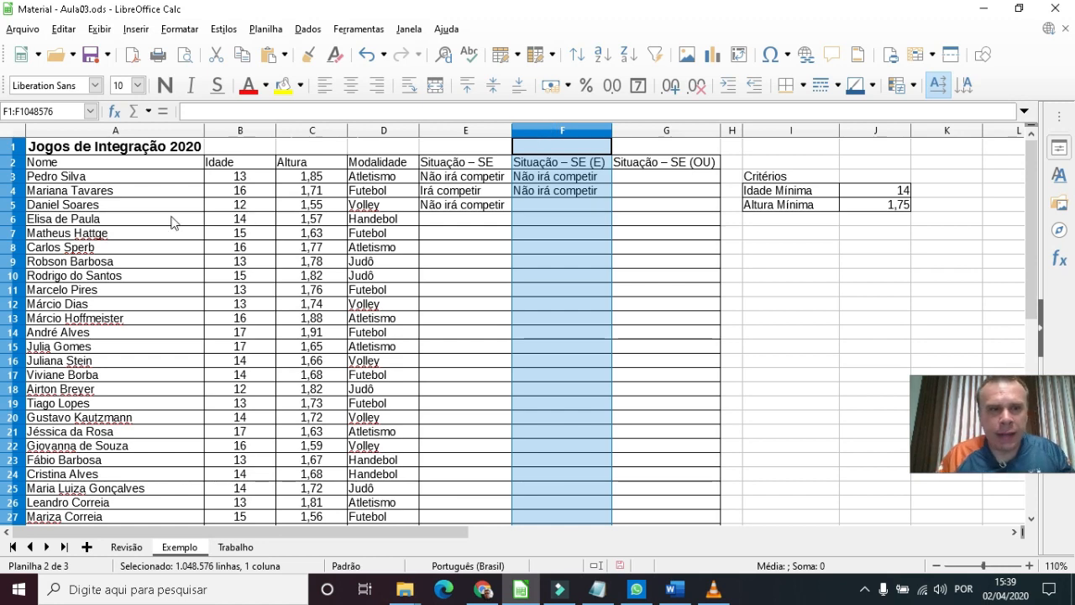
left_click(312, 195)
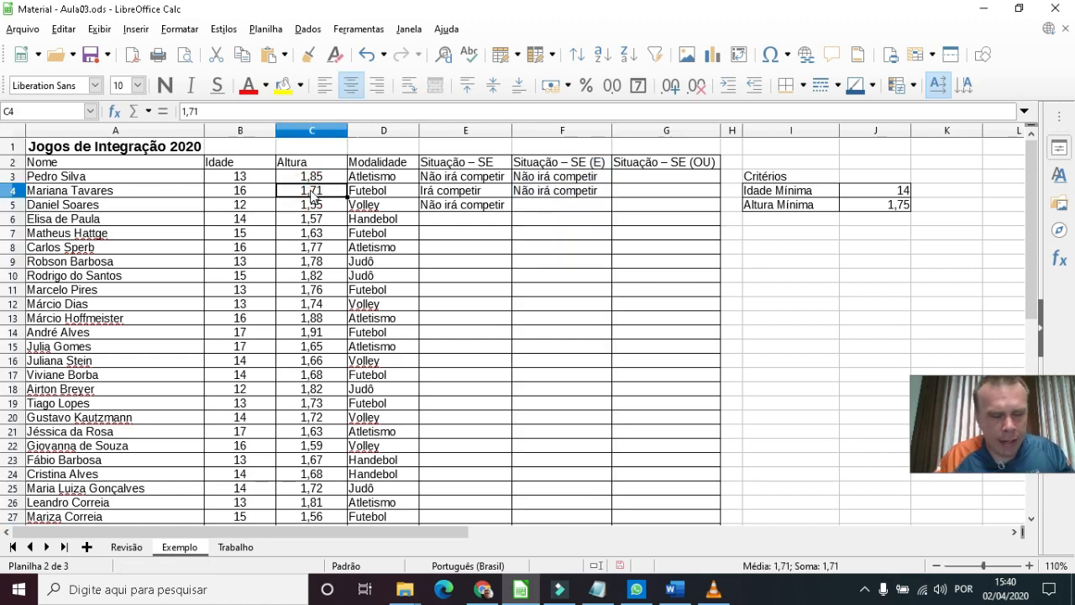
type("1,76")
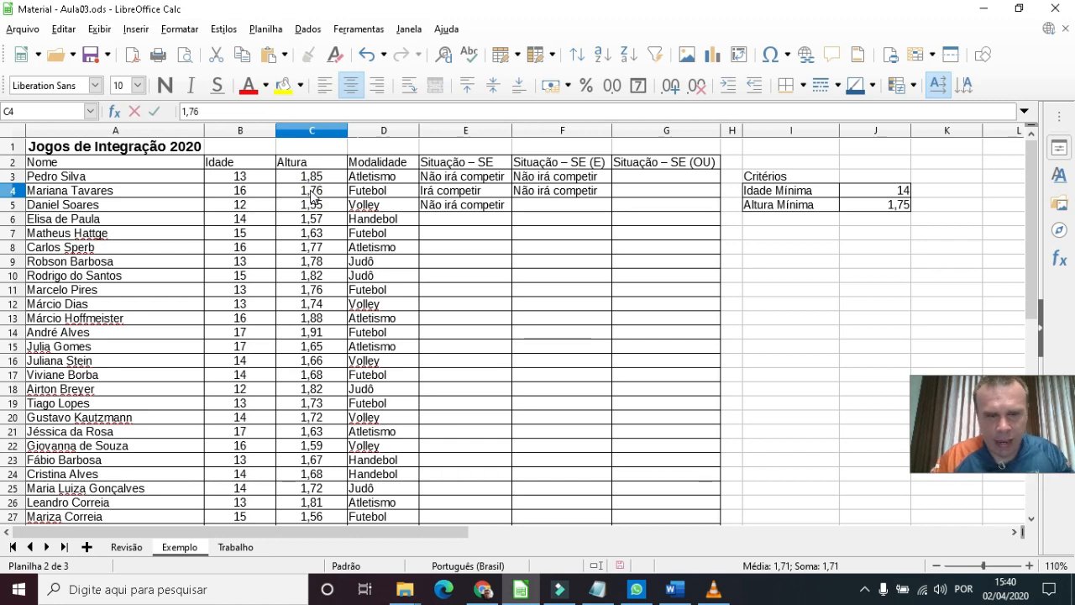
key("Return")
key("BackSpace")
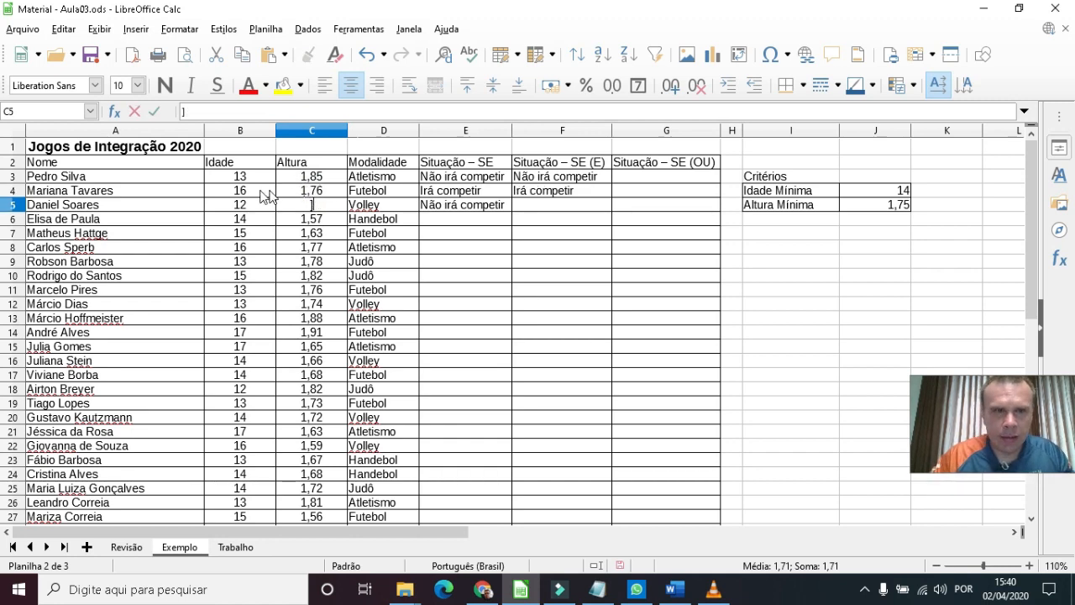
left_click(475, 197)
left_click(548, 193)
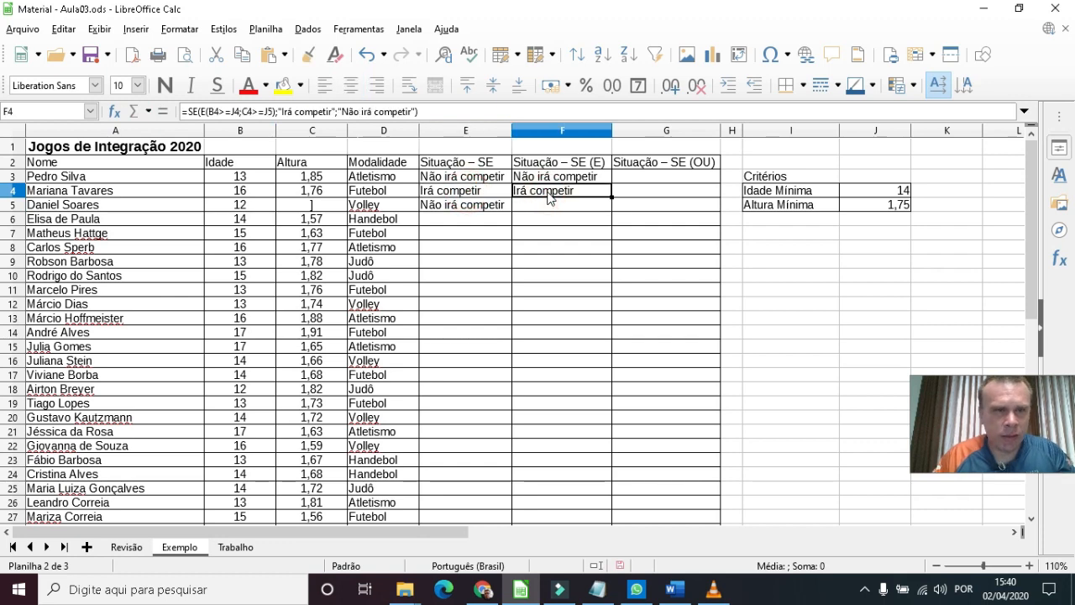
- Replace the stray entry in height cell C5 with 1,65
left_click(309, 210)
type("1")
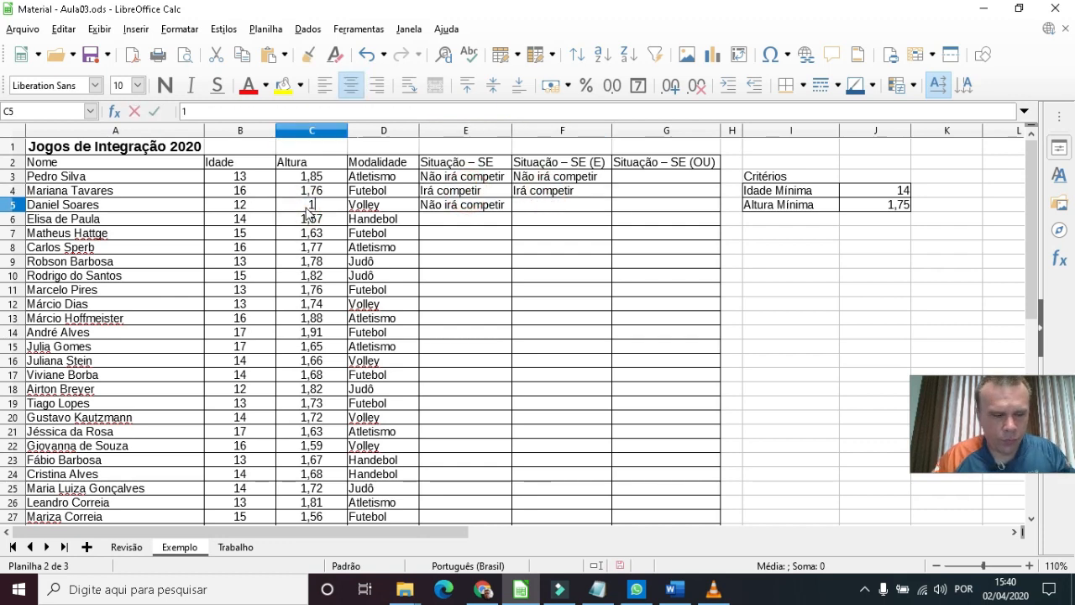
type(",65")
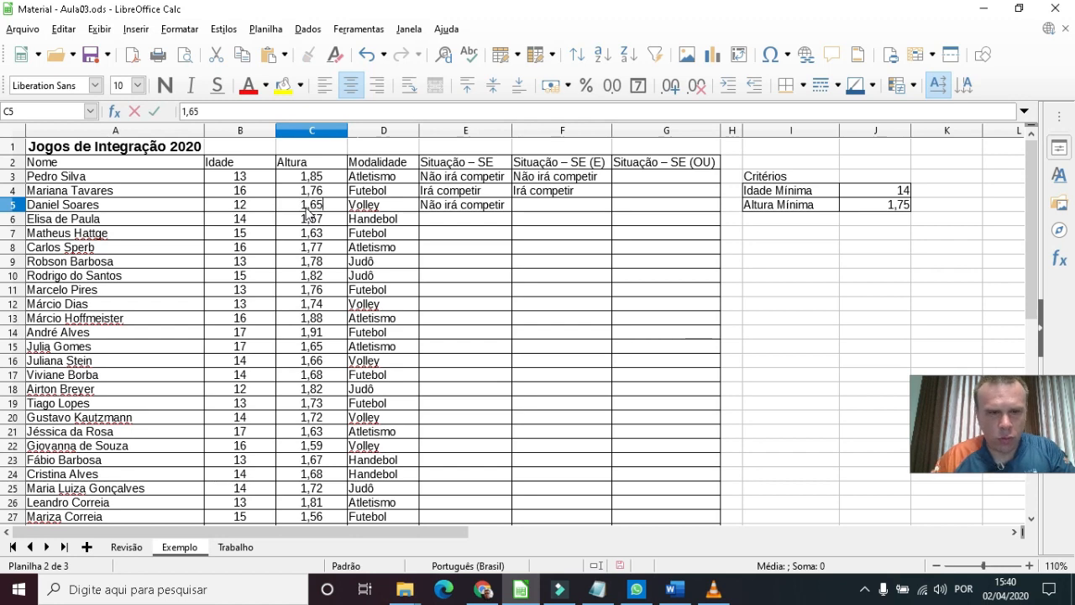
key("Return")
- Start an SE formula in F5 with a nested E function whose first condition is B5>=J4
left_click(536, 210)
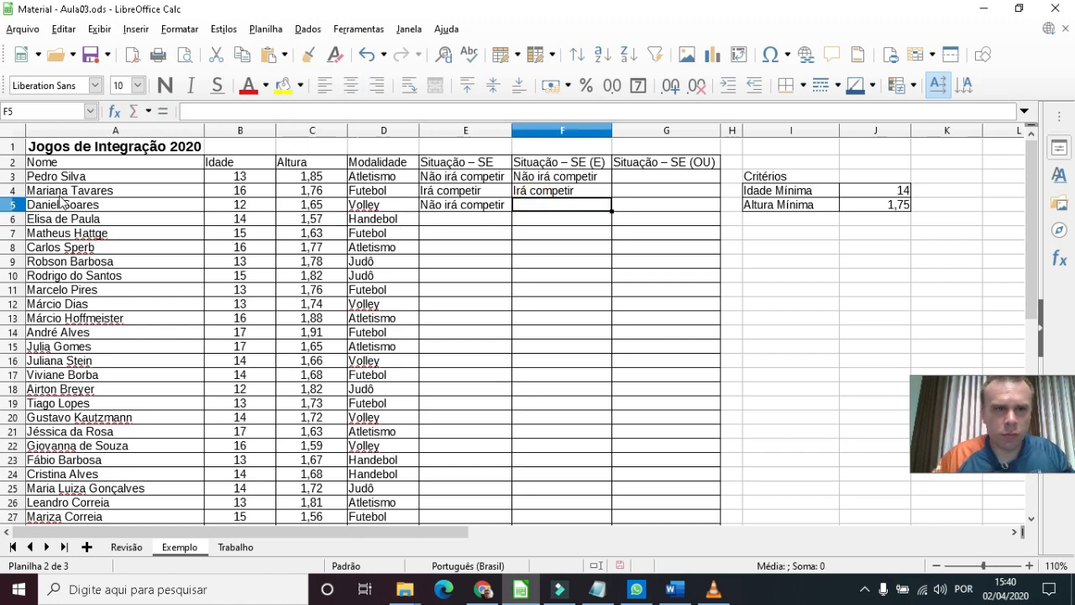
type("=")
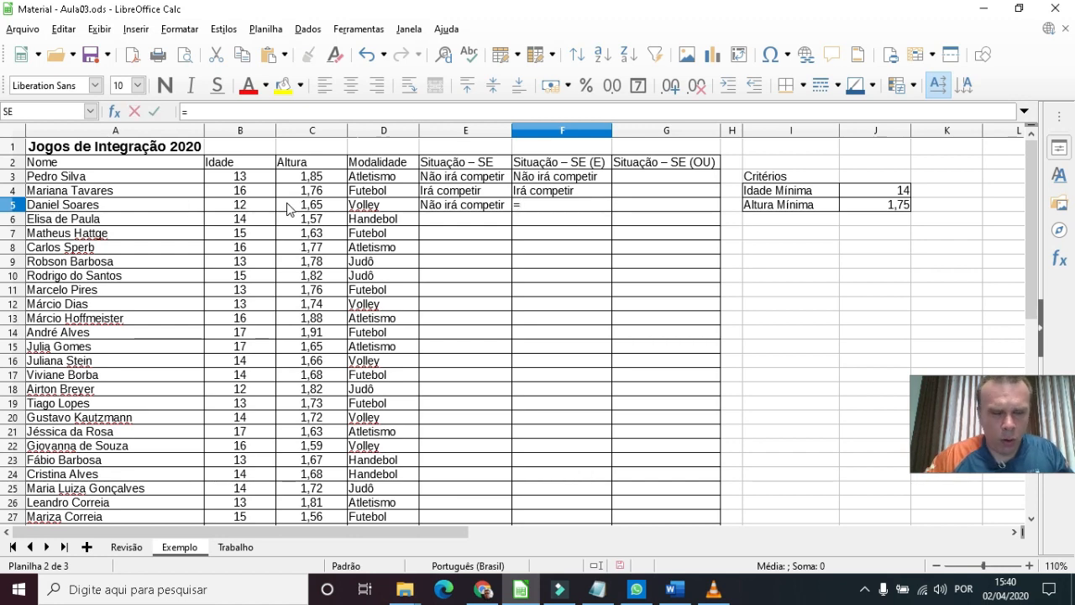
type("se(")
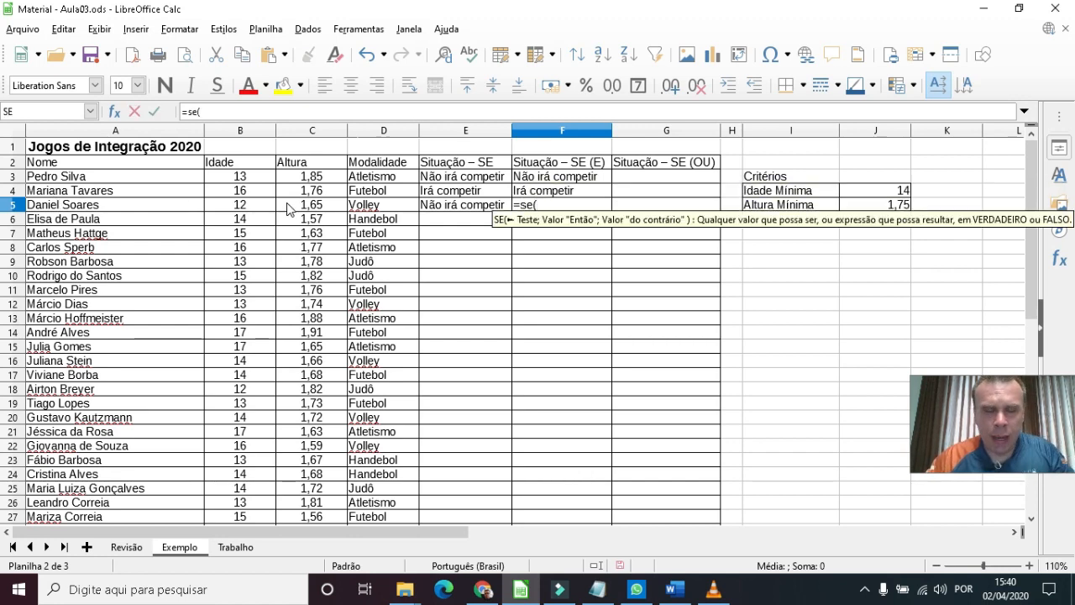
type("e(")
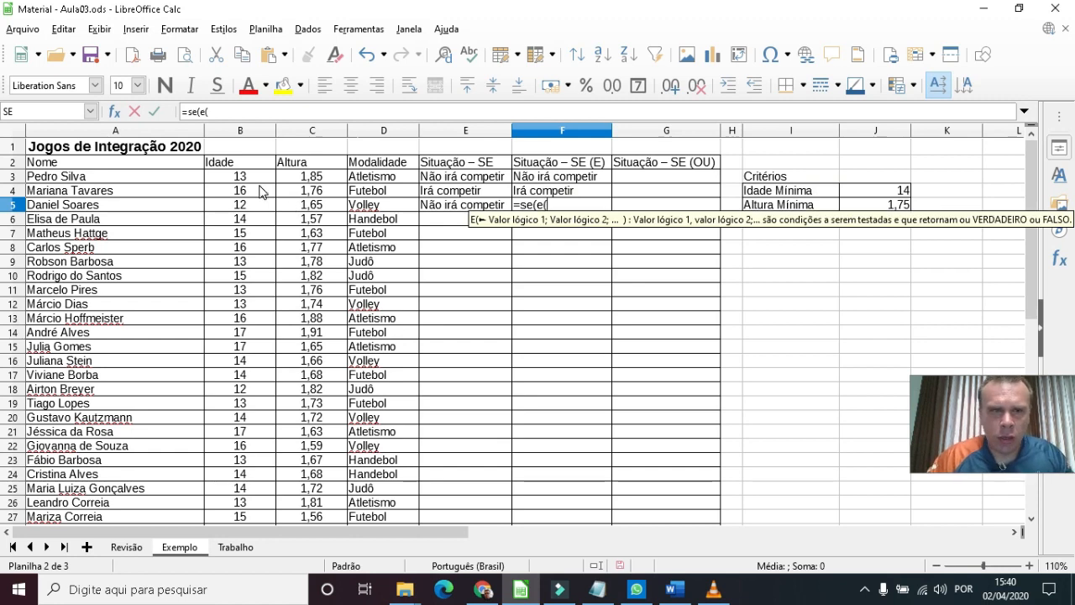
left_click(233, 207)
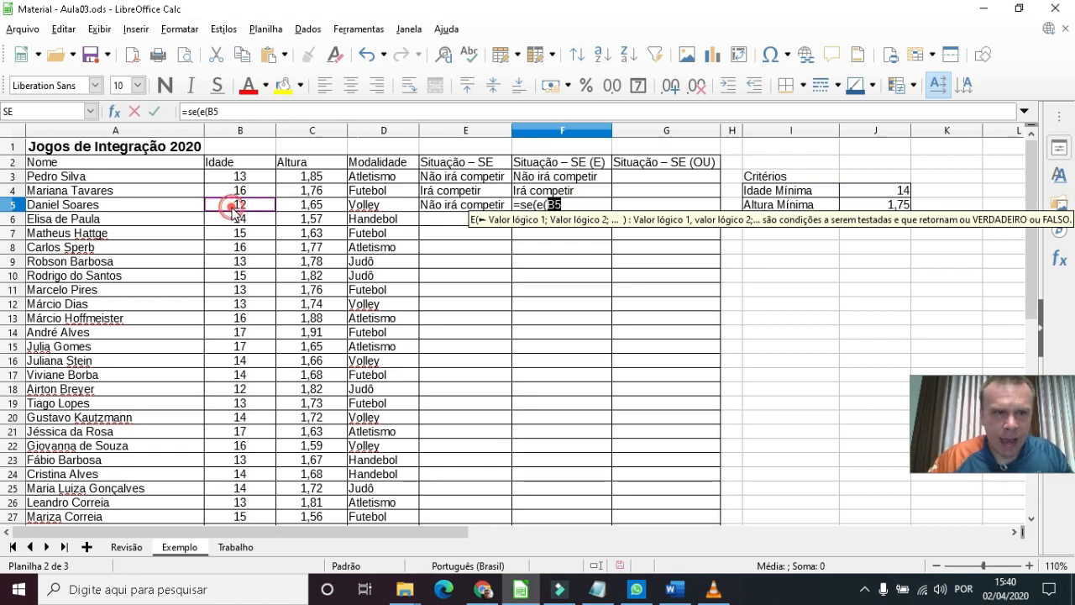
type(">=")
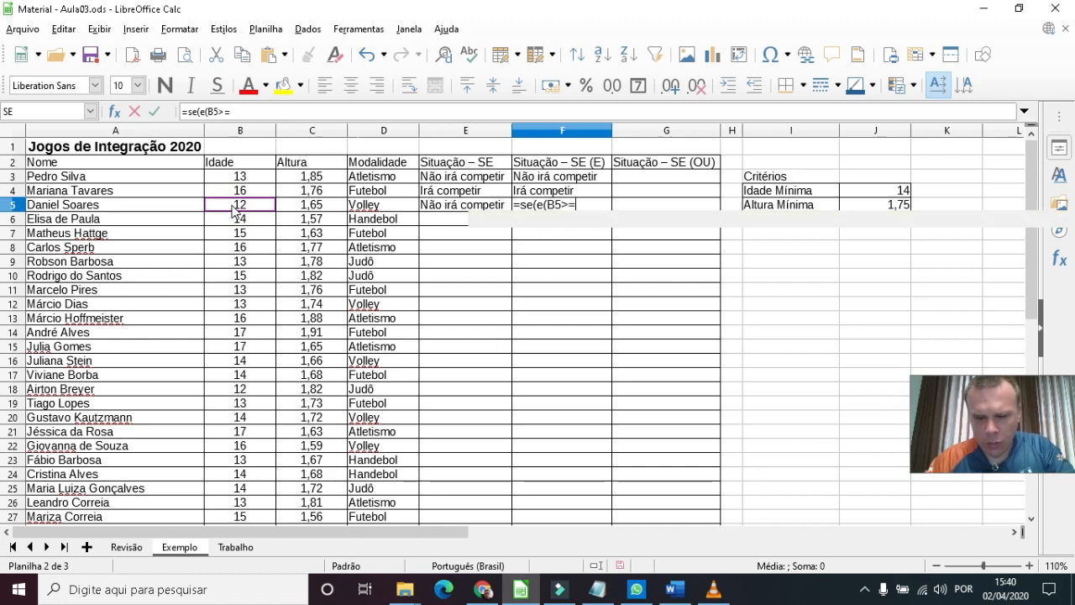
left_click(873, 195)
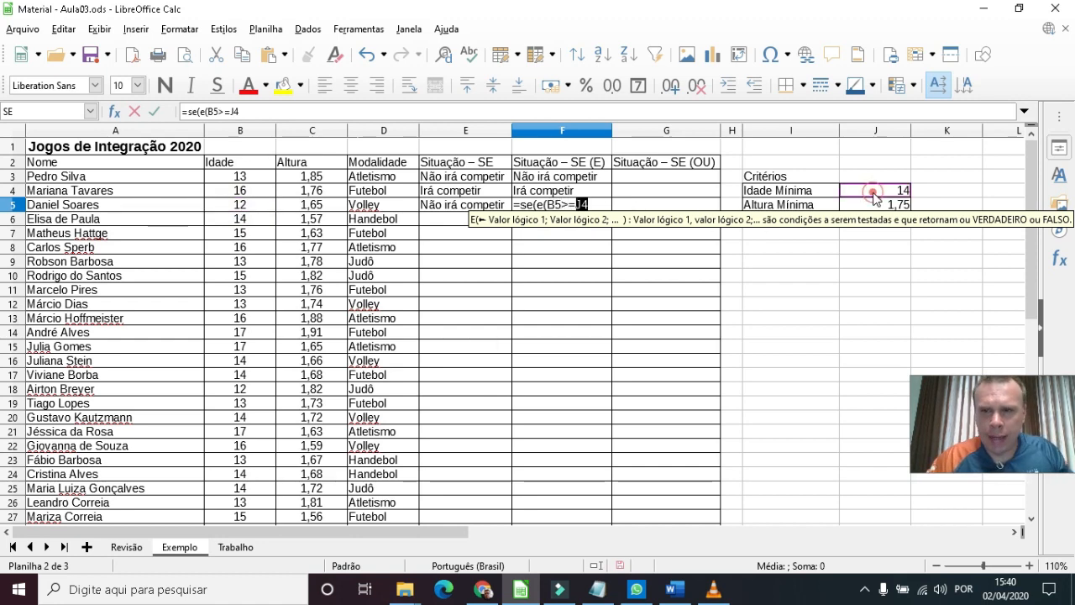
type(";")
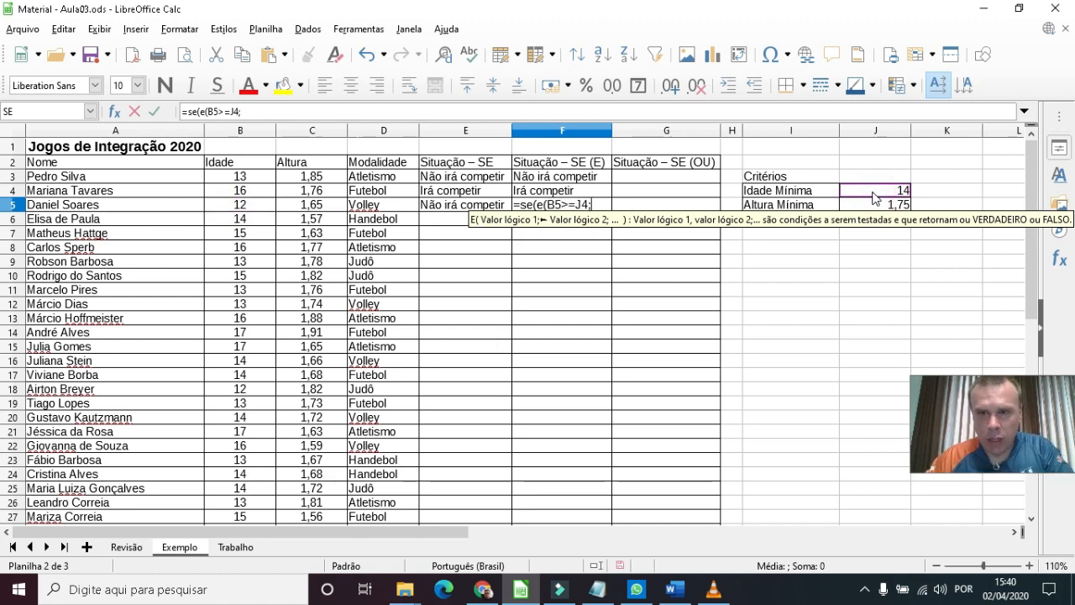
- Add C5>=J5 as the second condition in the F5 formula and close the nested E function
left_click(314, 206)
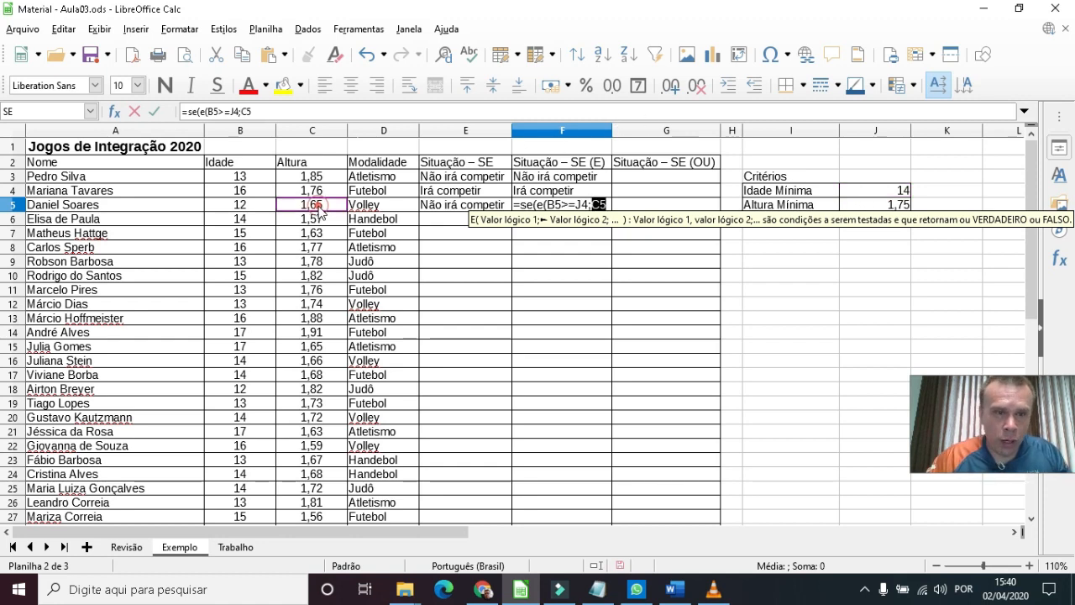
type(">=")
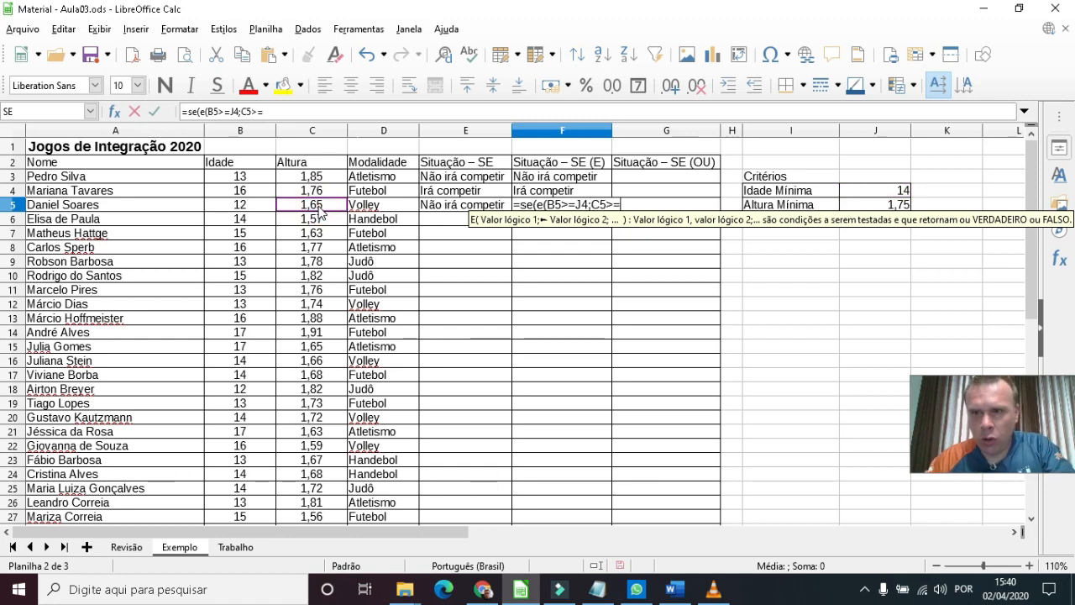
left_click(868, 206)
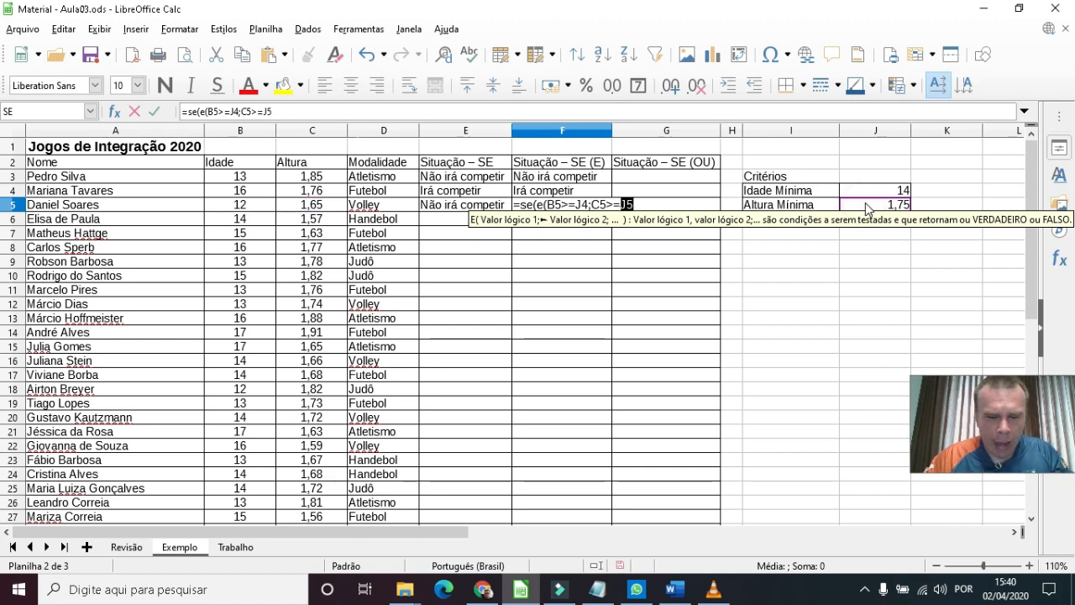
type(")")
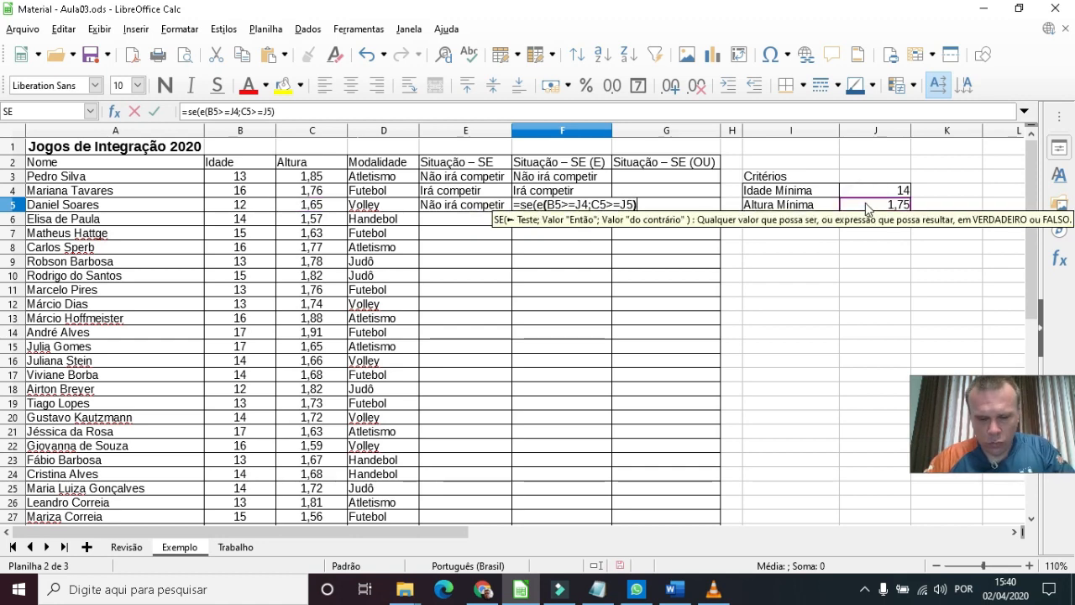
- Add "Irá competir" as the value-if-true text in the F5 formula and open the quoted value-if-false argument
type(";\"")
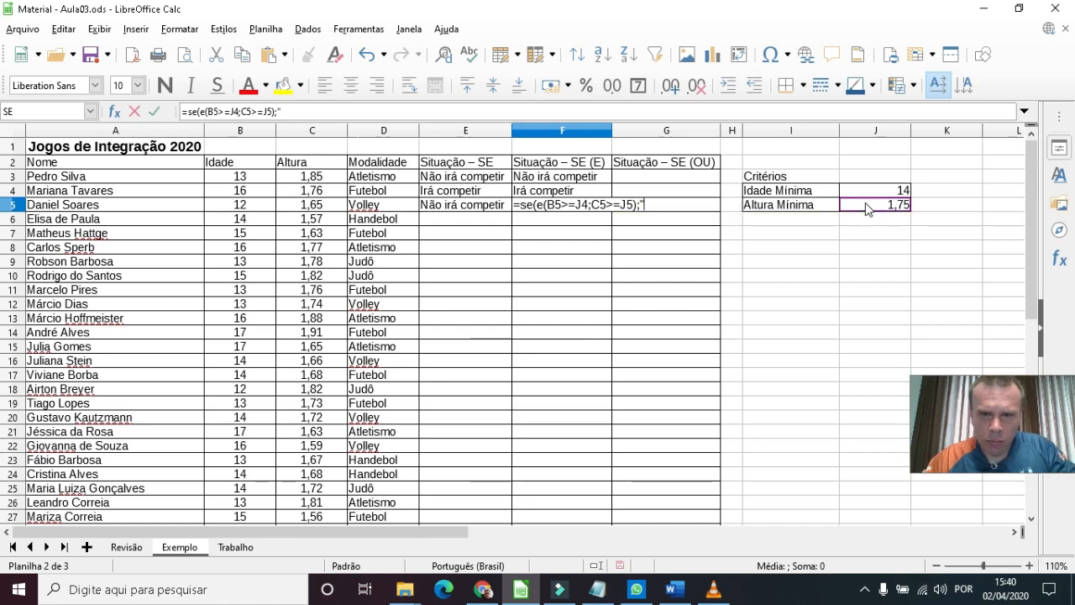
type("Irá ")
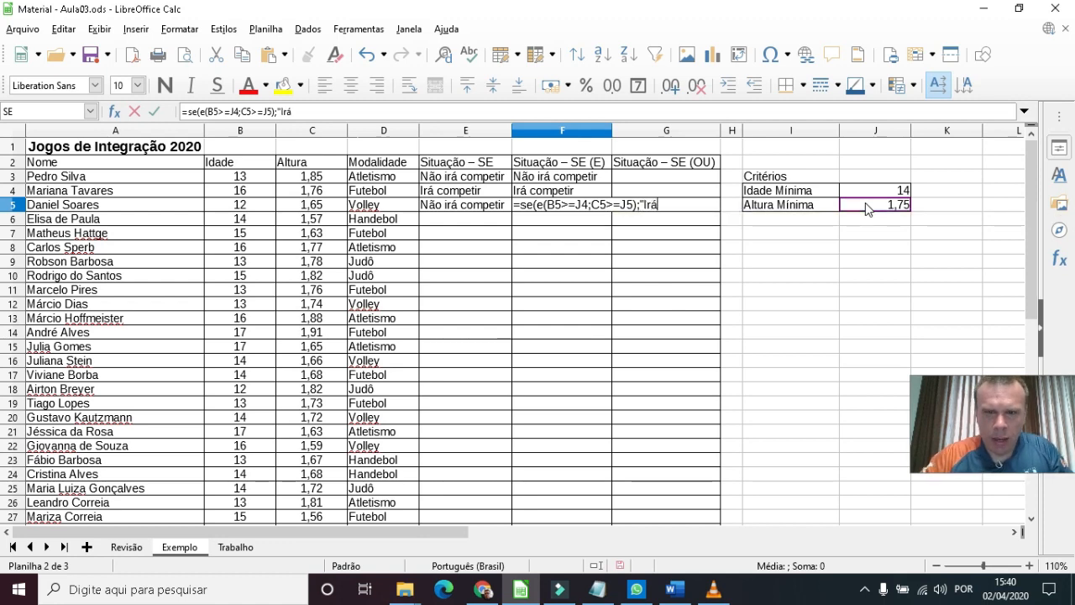
type("compet")
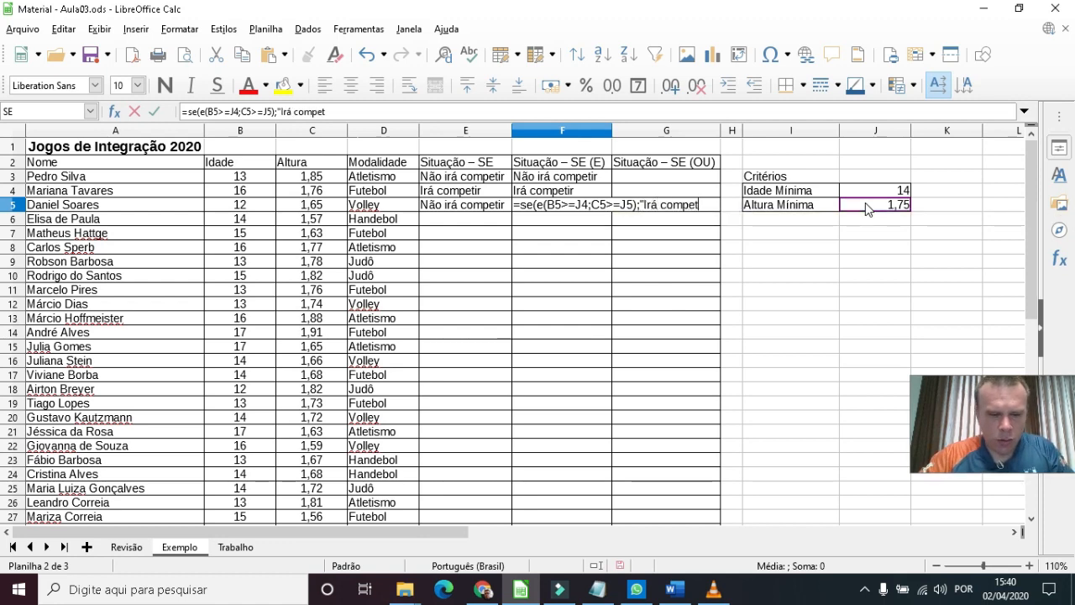
type("ir\"")
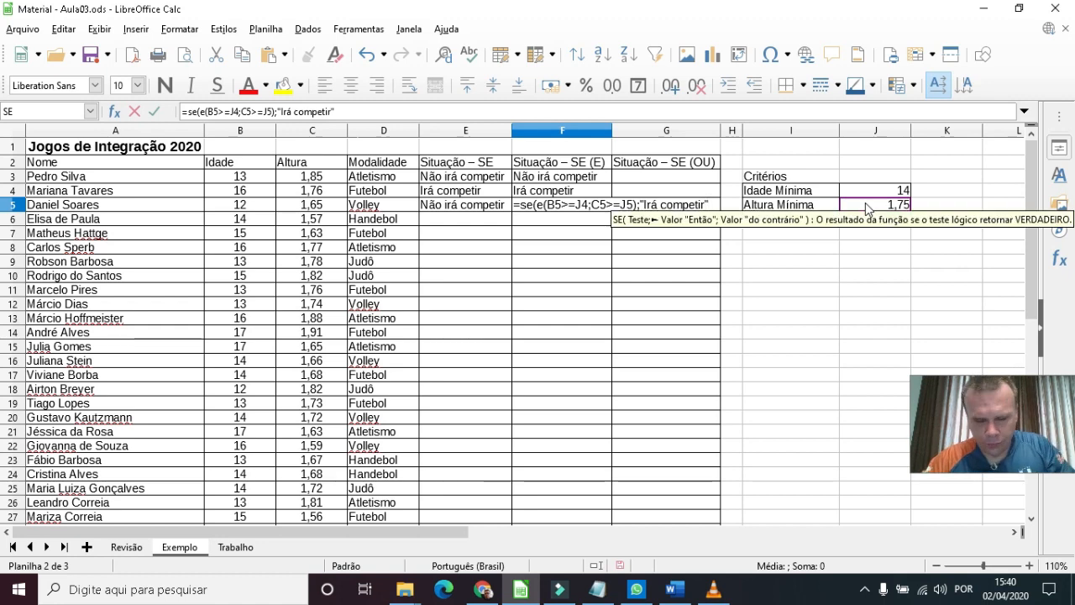
type(";\"")
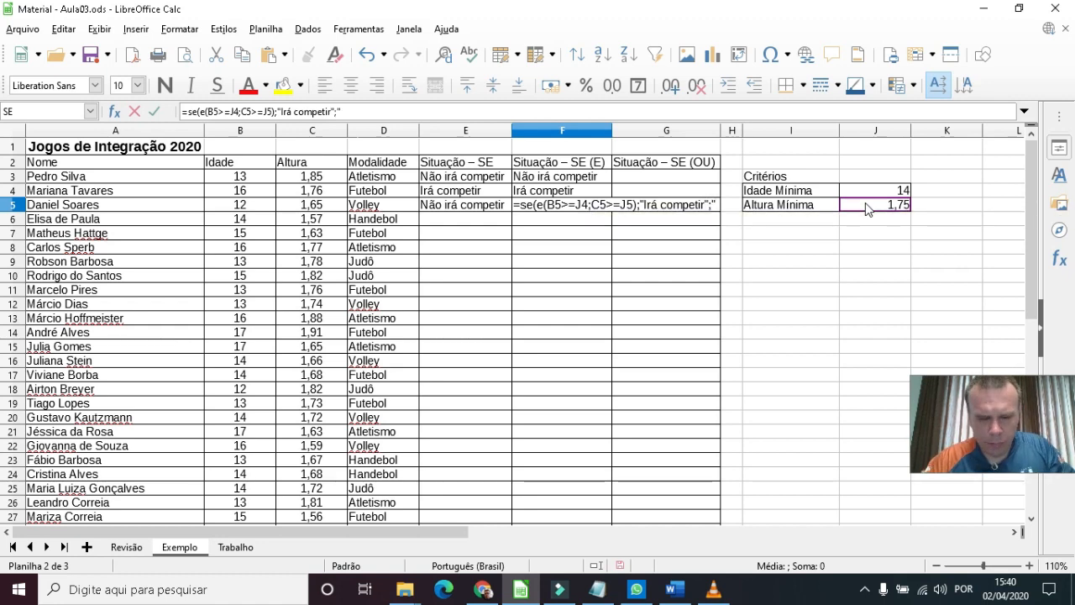
- Complete the F5 formula with "Não irá competir" as the value-if-false text and enter it
type("Não i")
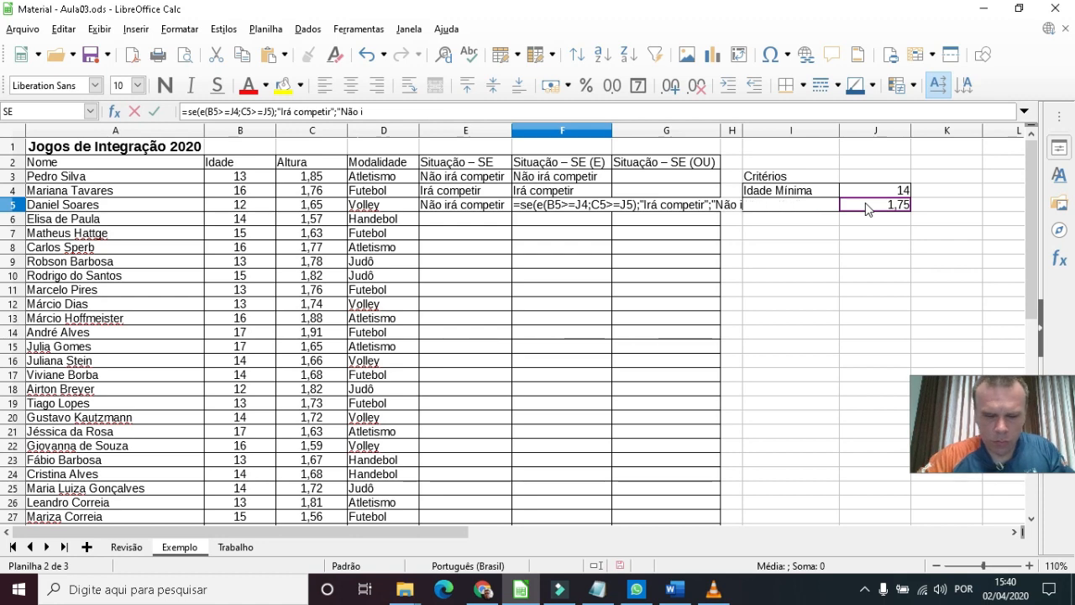
type("rá c")
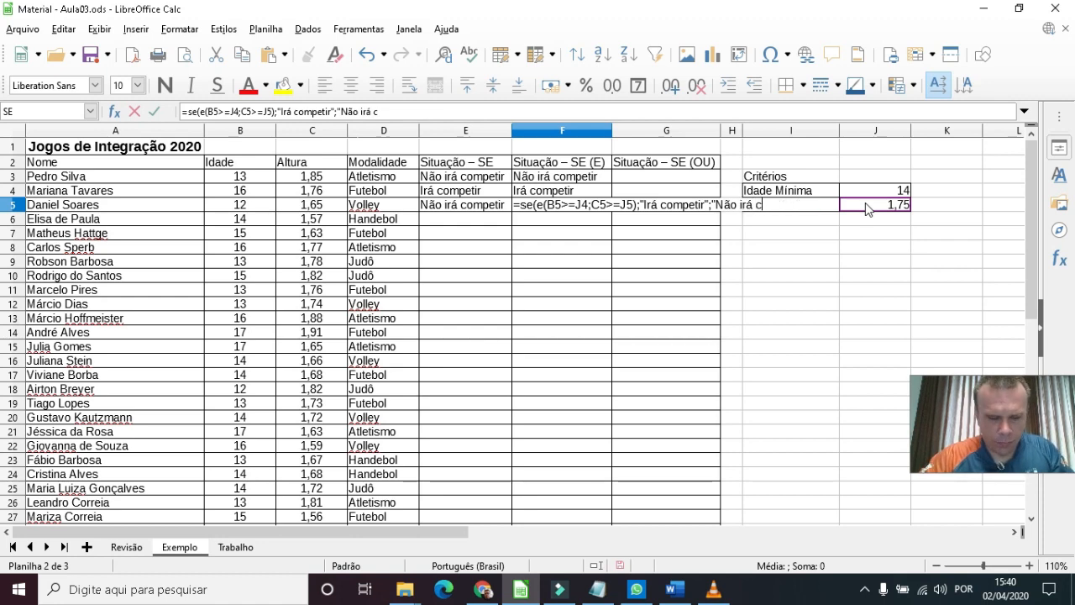
type("ompetir")
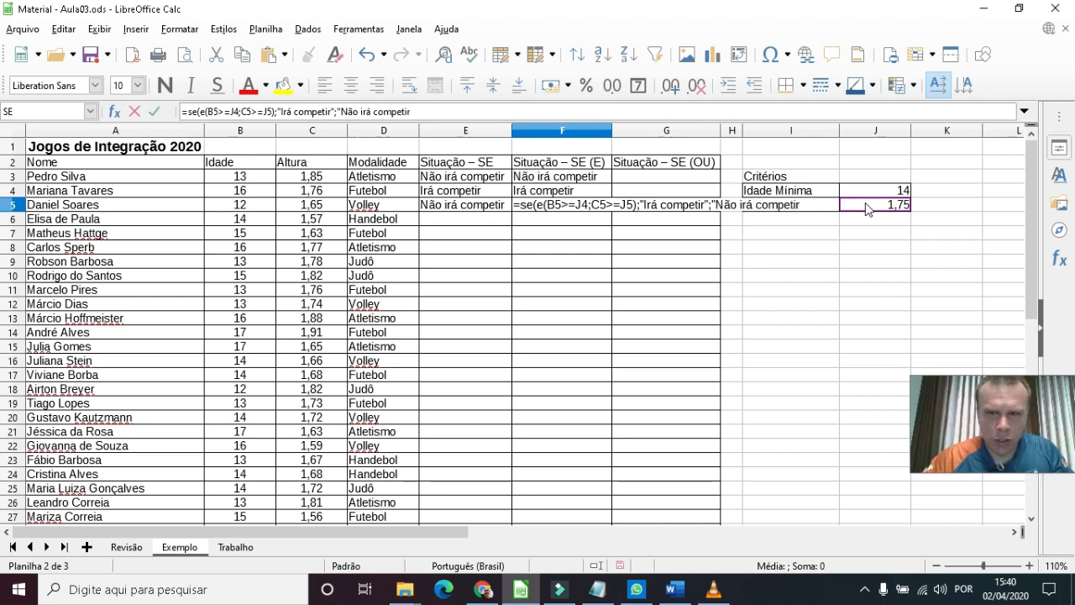
type("\")")
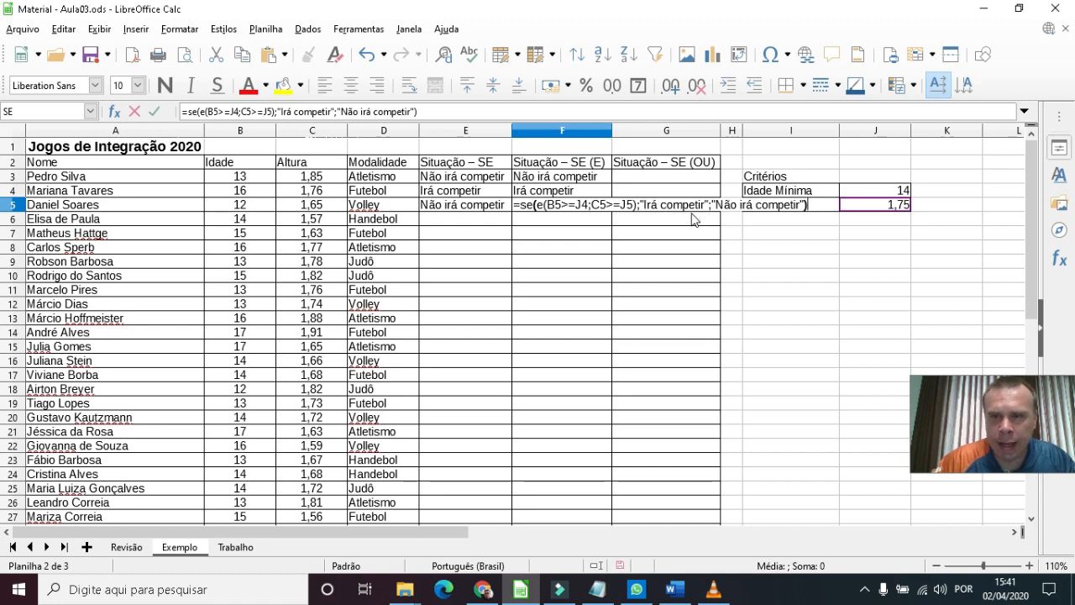
key("Return")
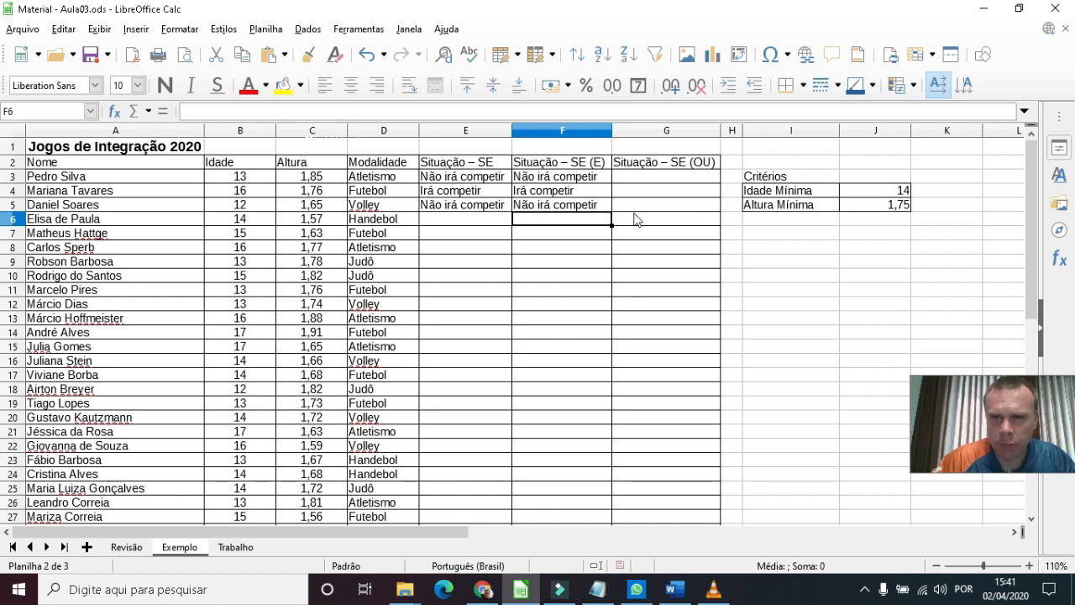
left_click(461, 134)
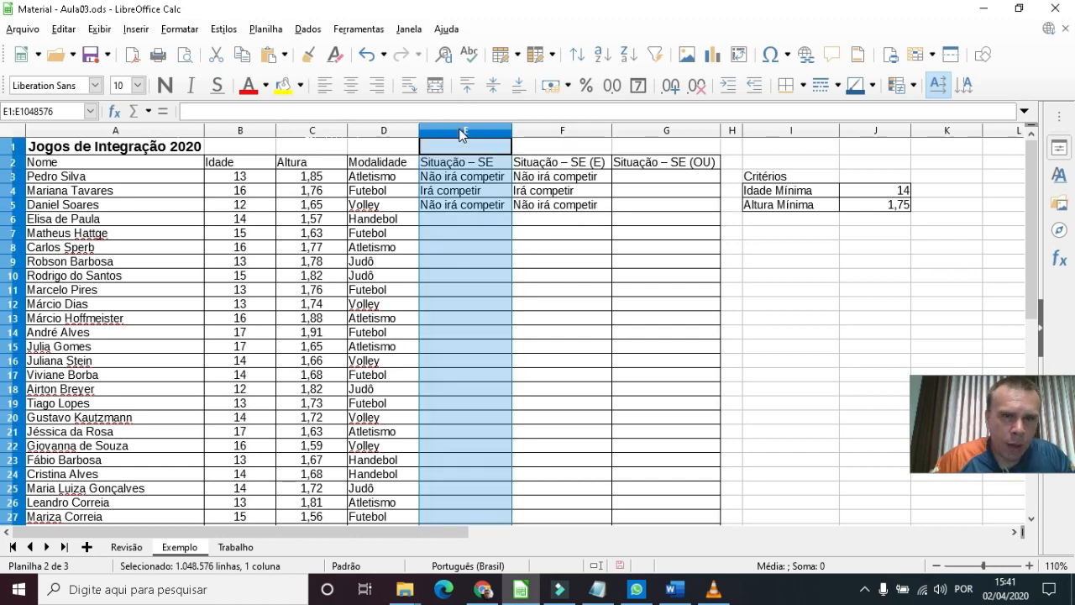
left_click(554, 133)
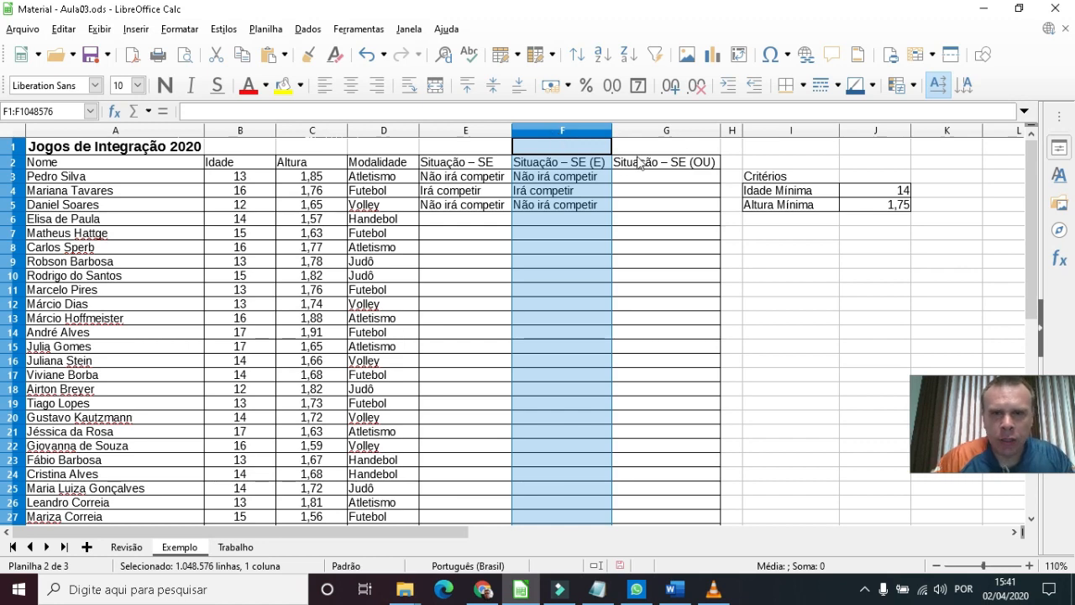
left_click(662, 130)
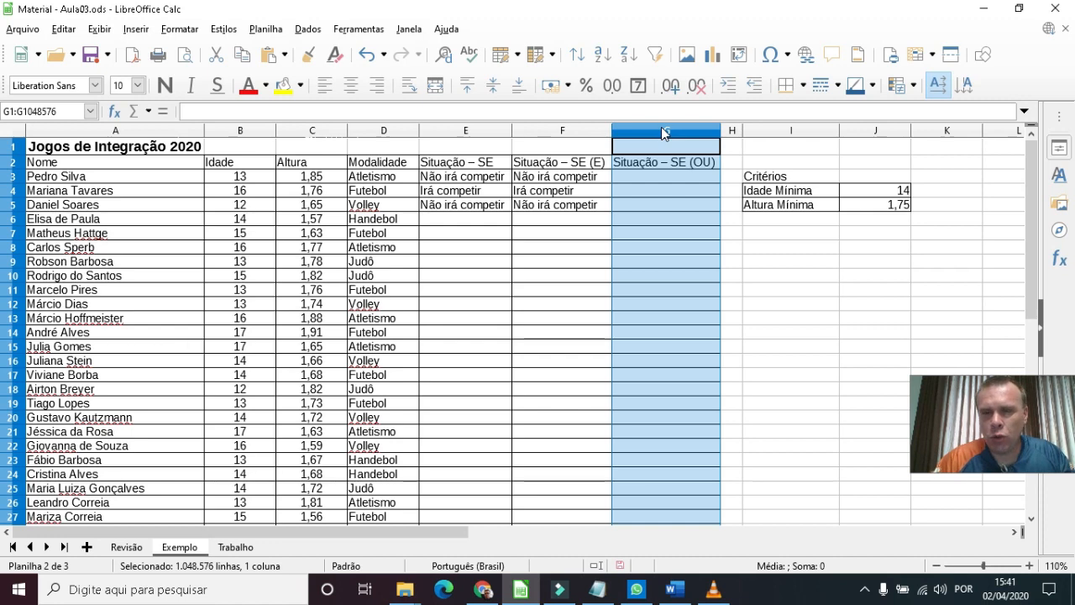
left_click(648, 178)
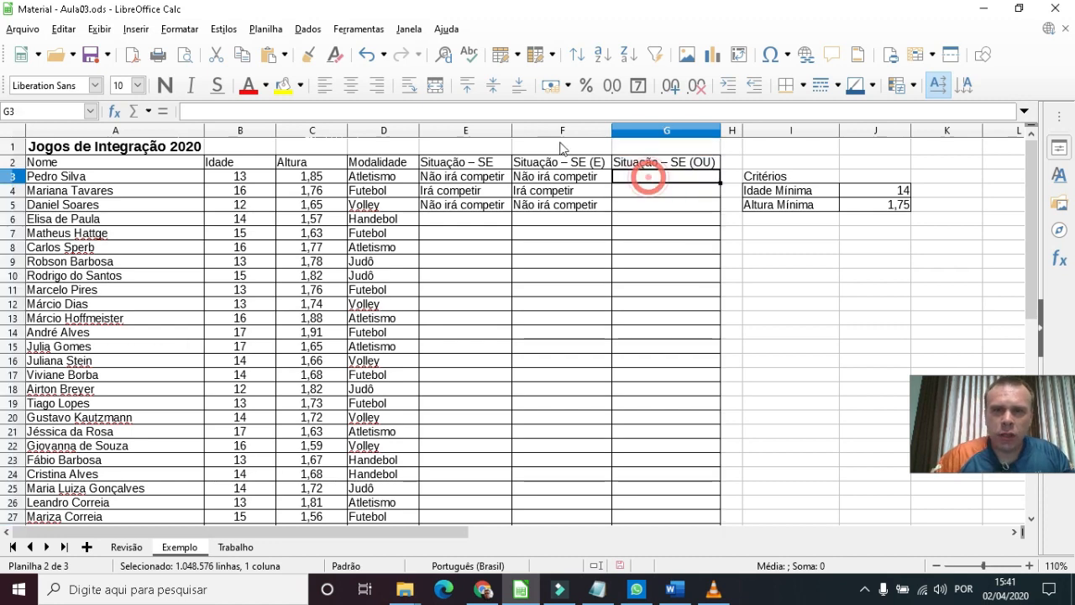
left_click(551, 132)
left_click(636, 179)
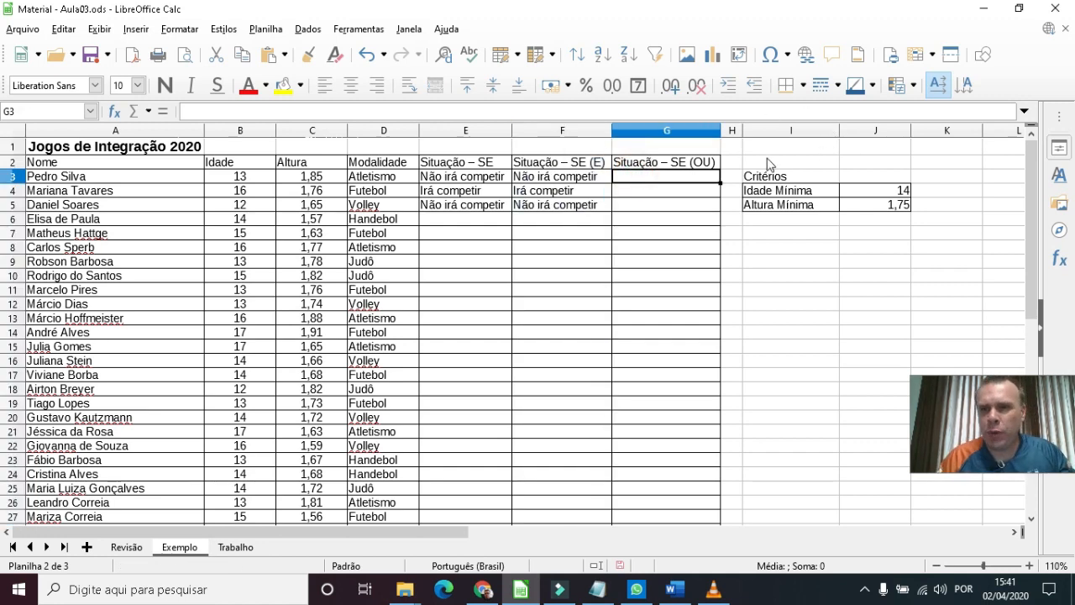
- Start an SE formula in G3 with a nested OU function whose first condition is B3>=J4
left_click(653, 181)
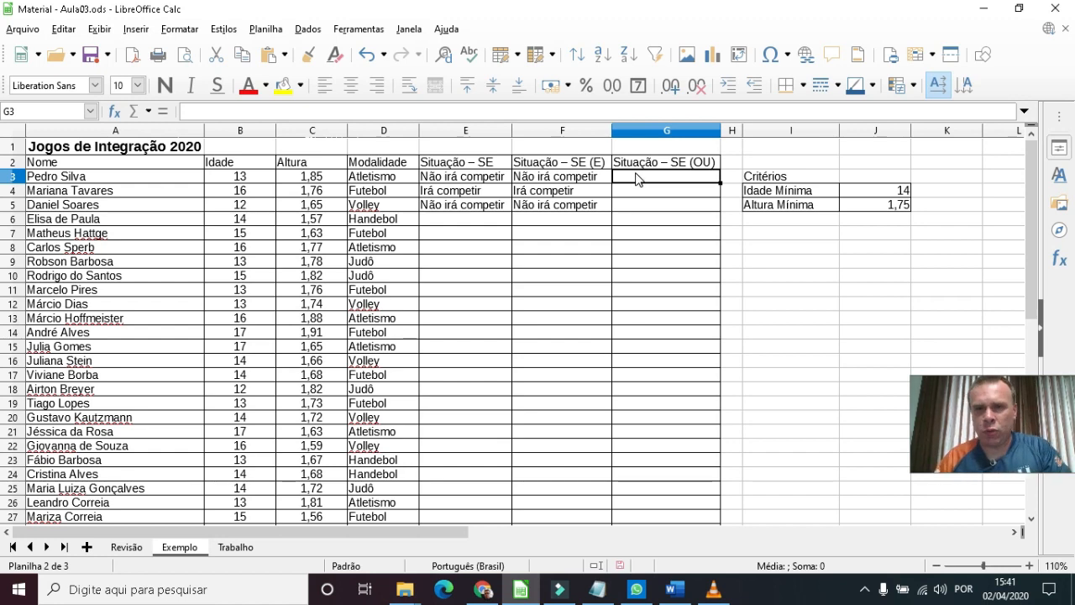
type("=")
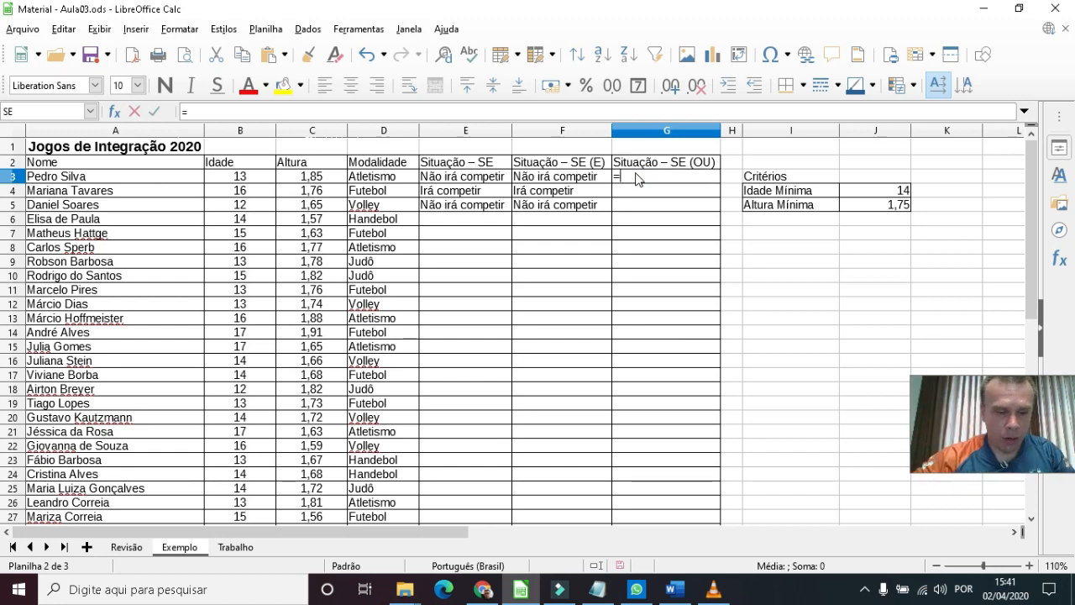
type("se(o")
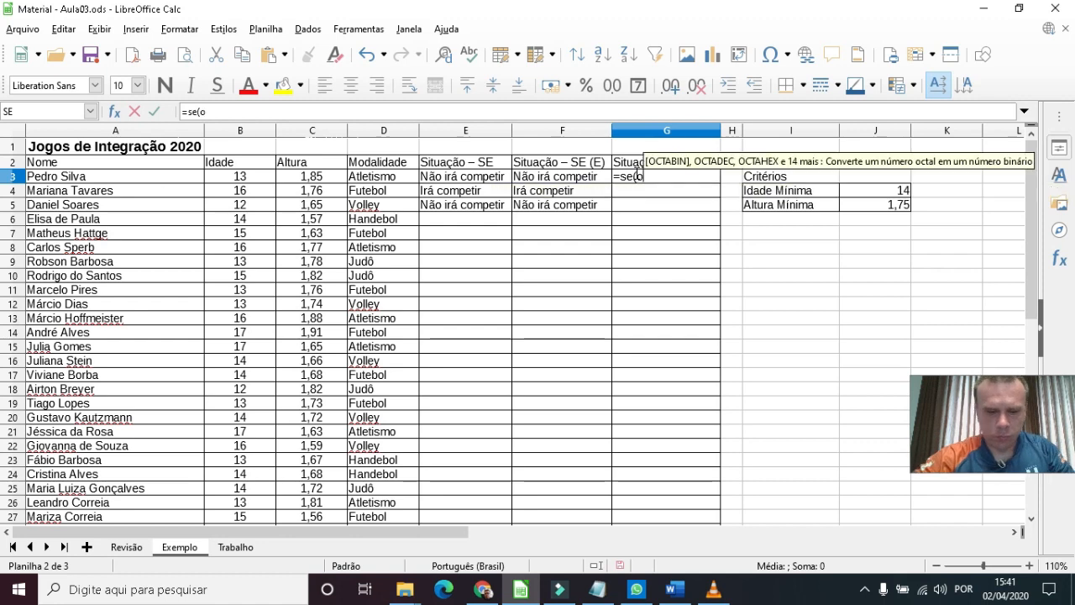
type("u(")
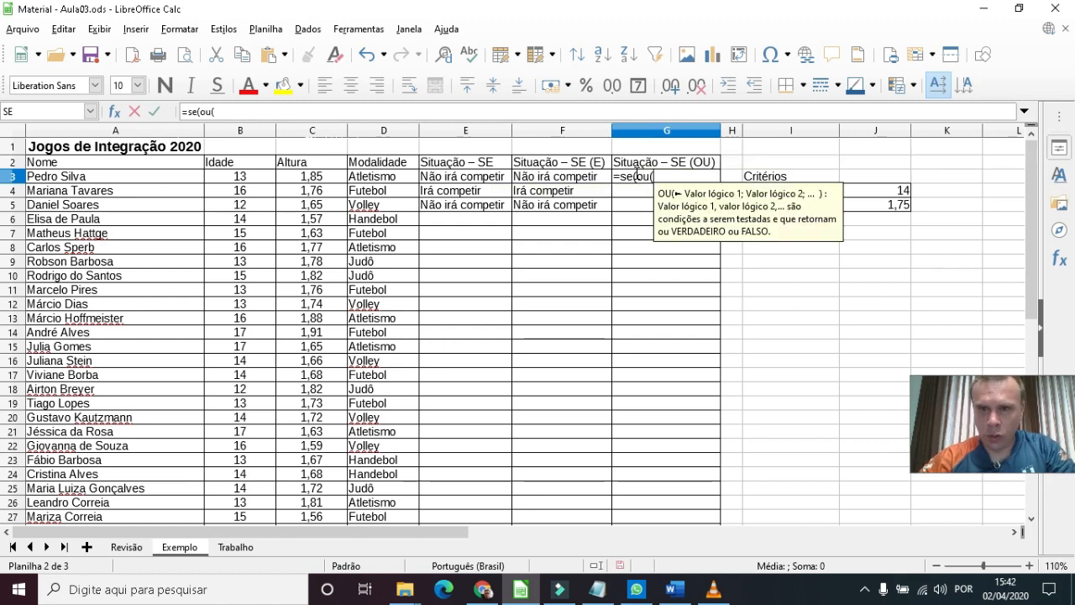
left_click(232, 180)
type(">")
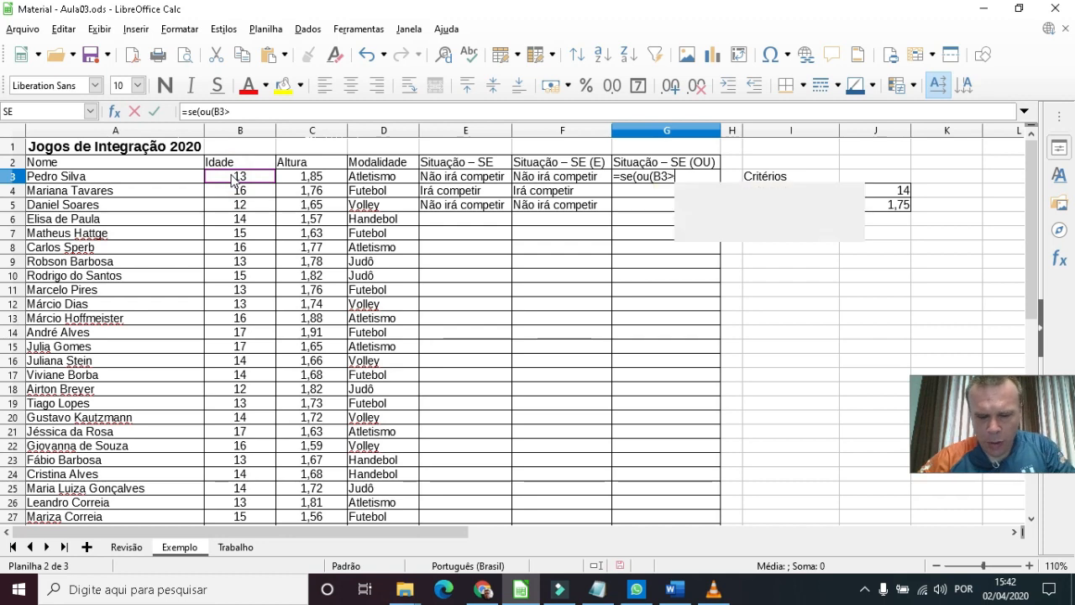
type("=")
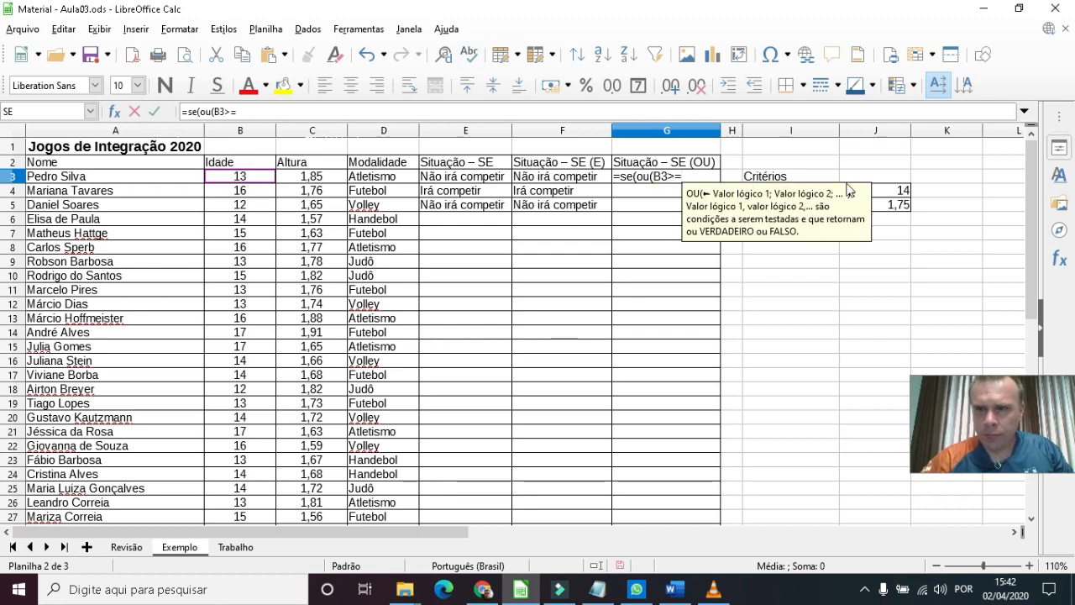
left_click(892, 191)
type(";")
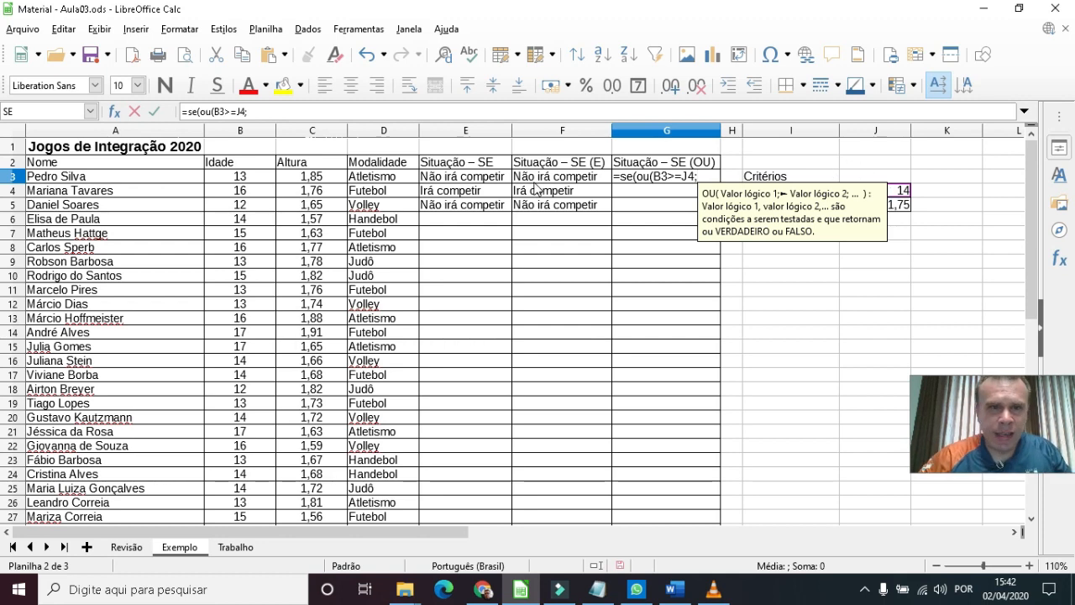
- Add C3>=J5 as the second condition in the G3 formula, close the nested OU function and open the quoted value-if-true argument
left_click(322, 178)
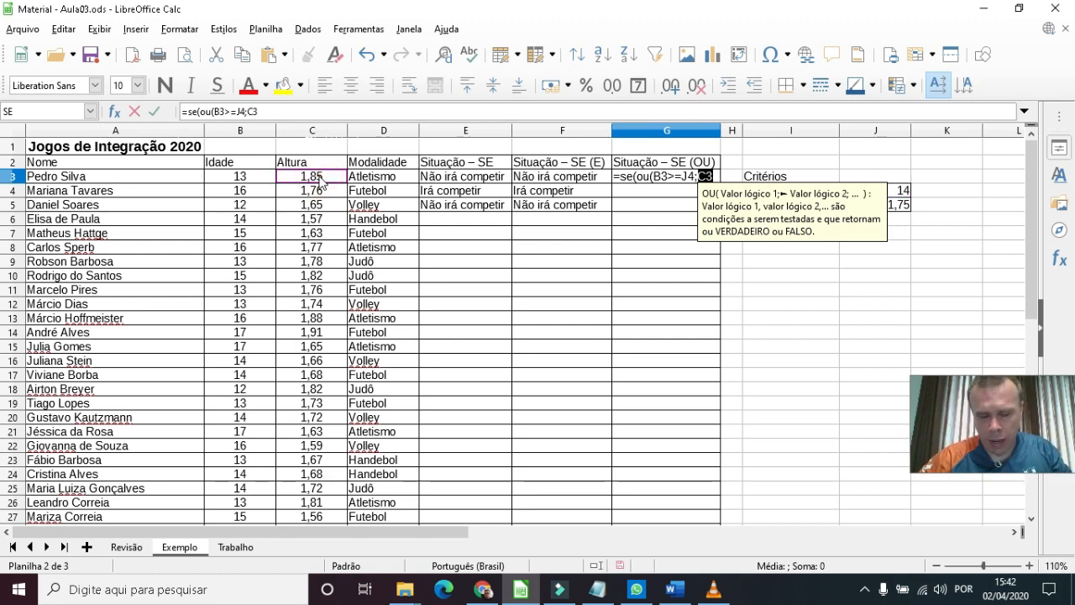
type(">=")
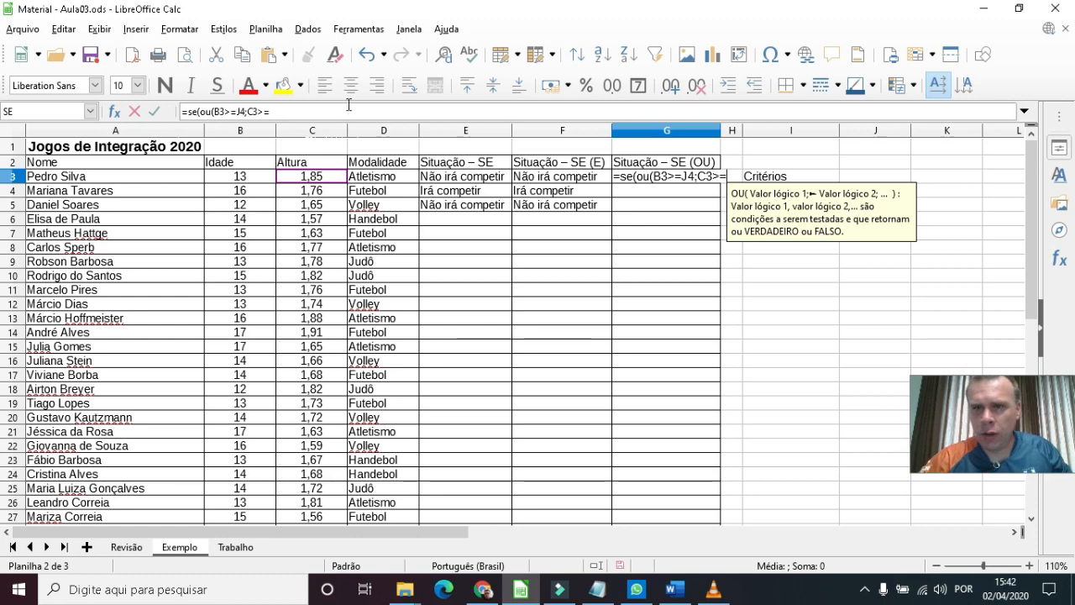
left_click(891, 208)
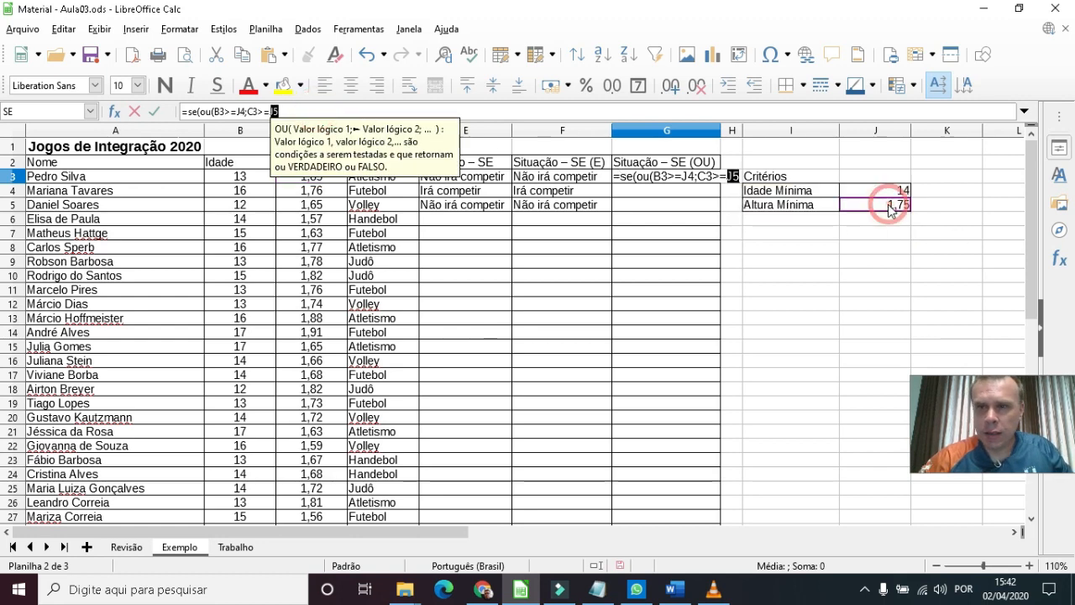
type(");\"")
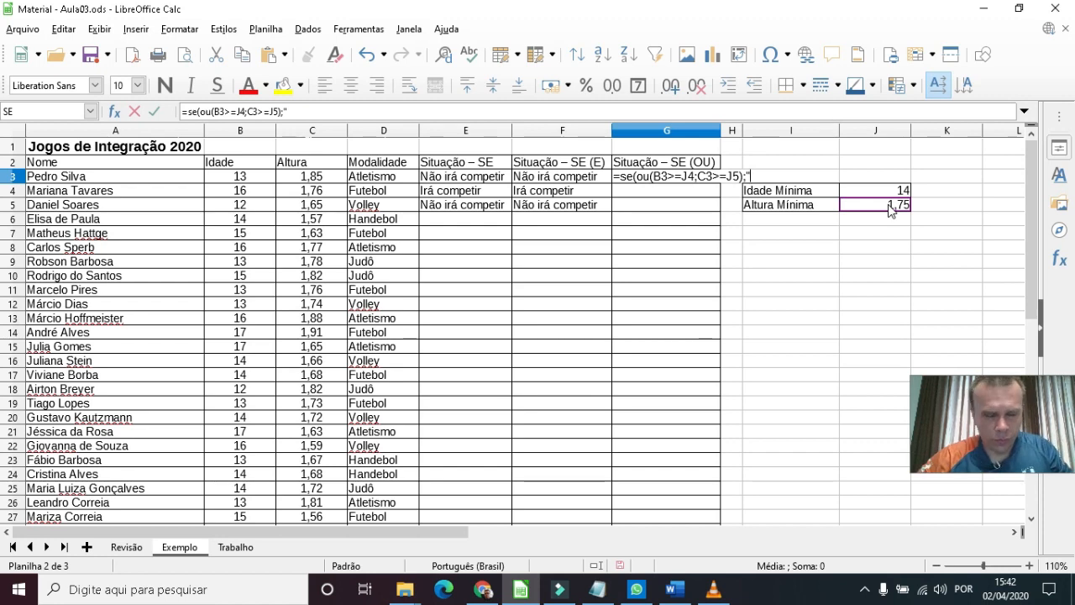
- Add "Irá competir" as the value-if-true text in the G3 formula and begin the quoted value-if-false text
type("Irá")
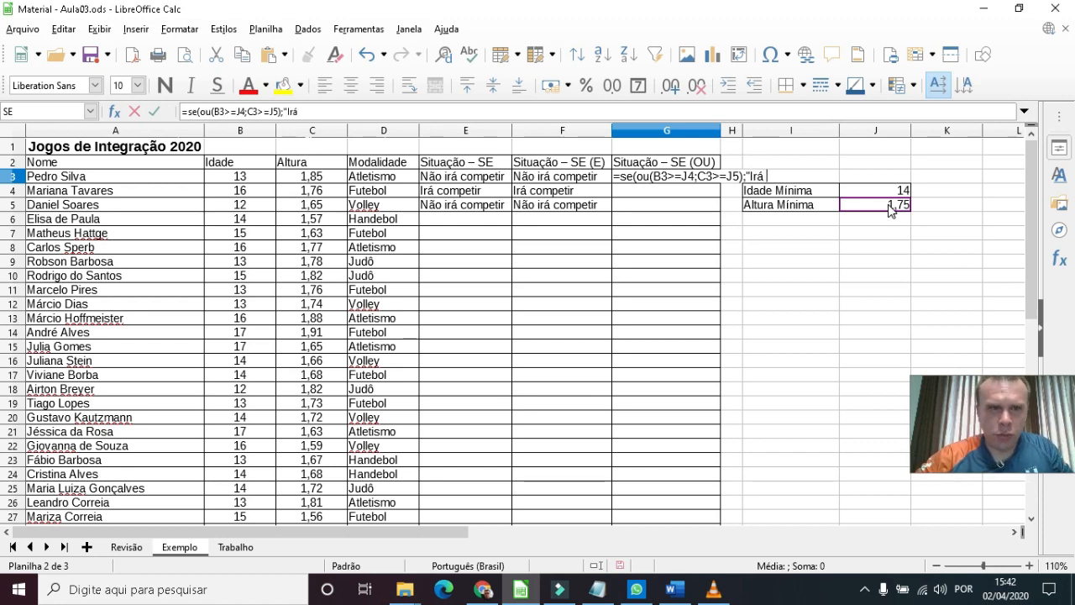
type(" competir")
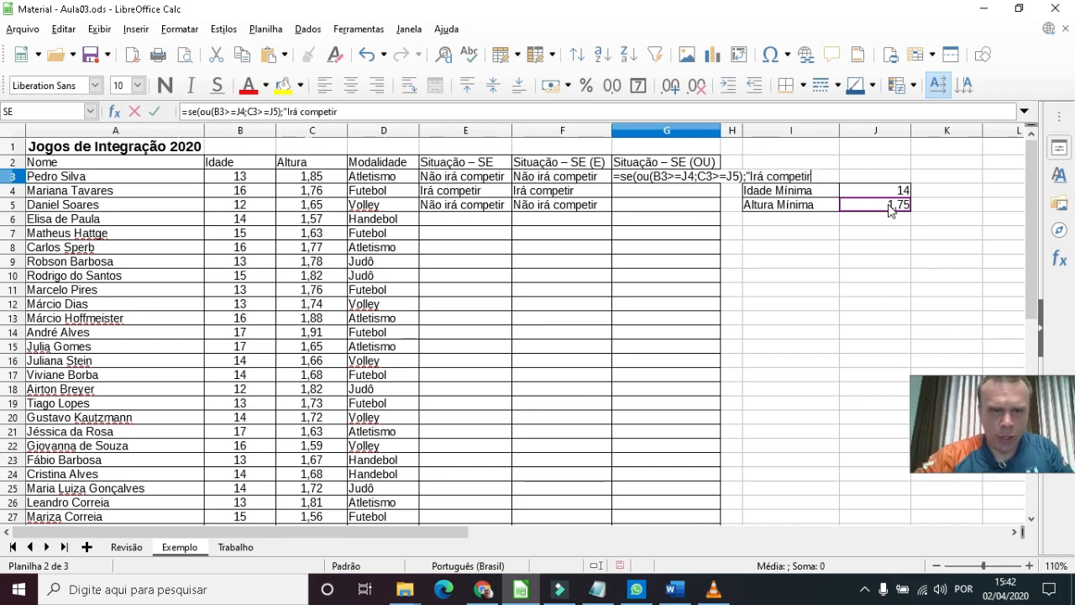
type("\"; \"")
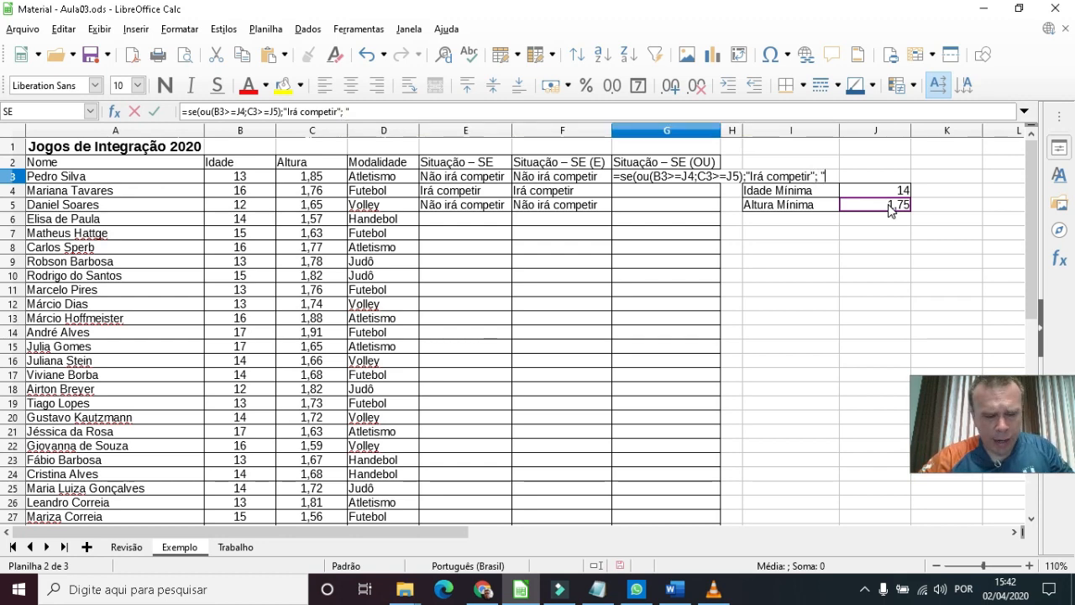
type("N")
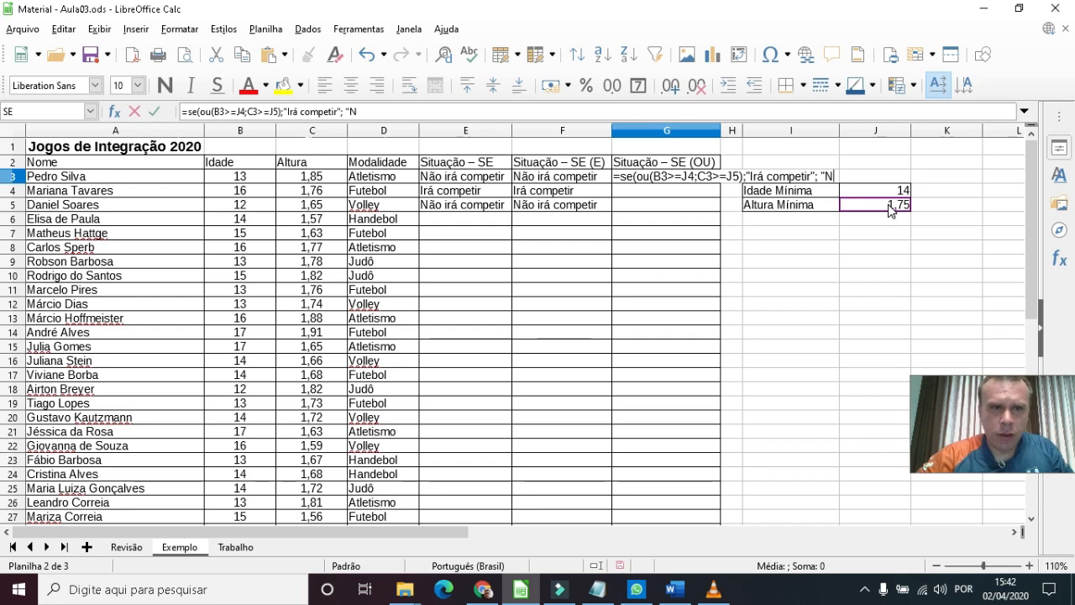
- Complete the G3 formula with "Não irá competir" as the false result, and check it against the row's age and height
type("ão")
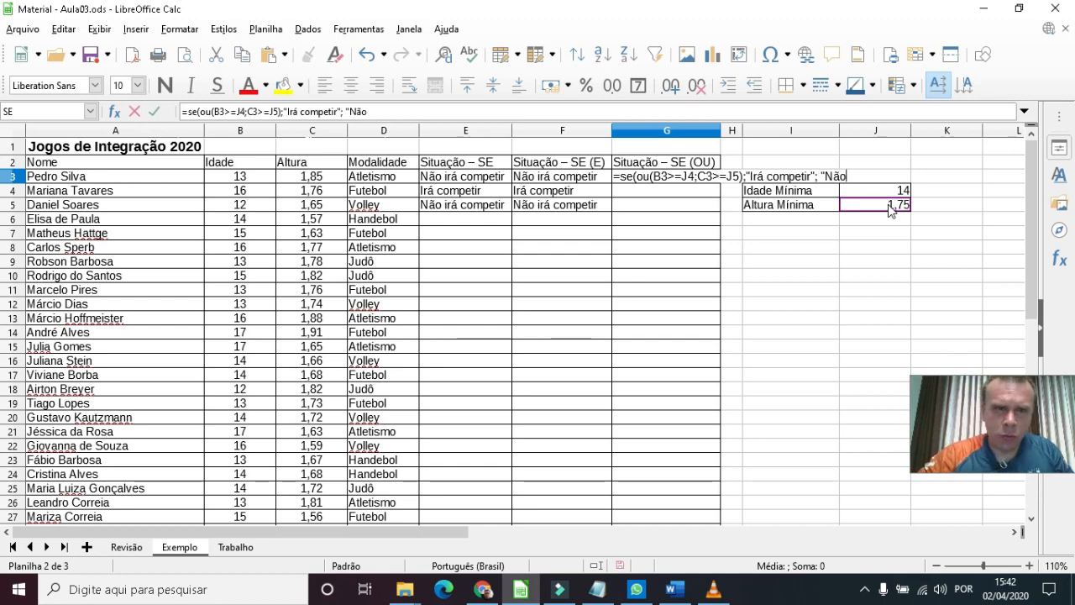
type(" irá ")
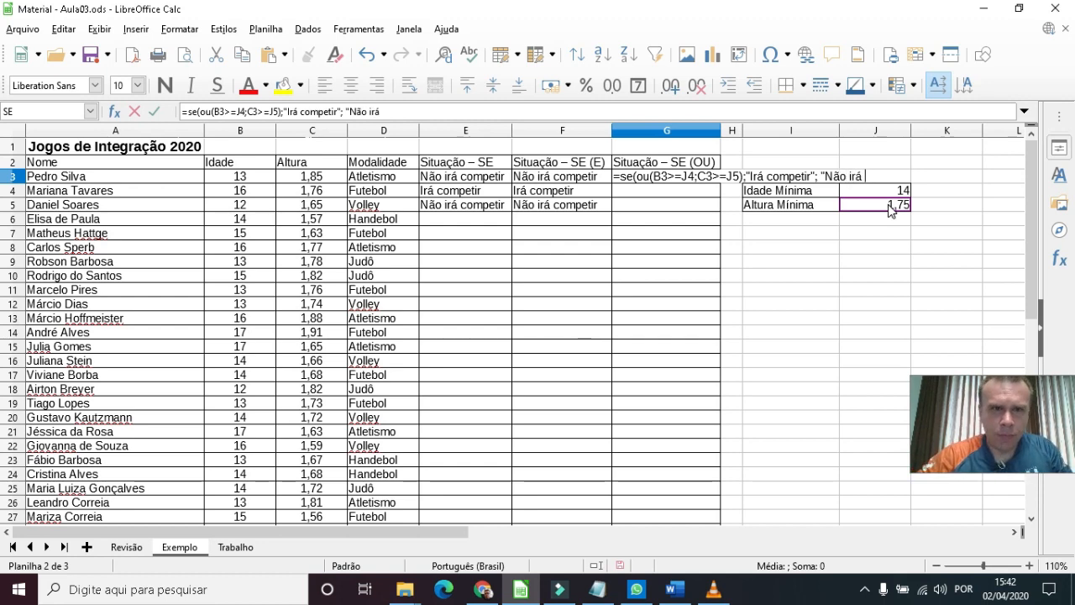
type("competir\"")
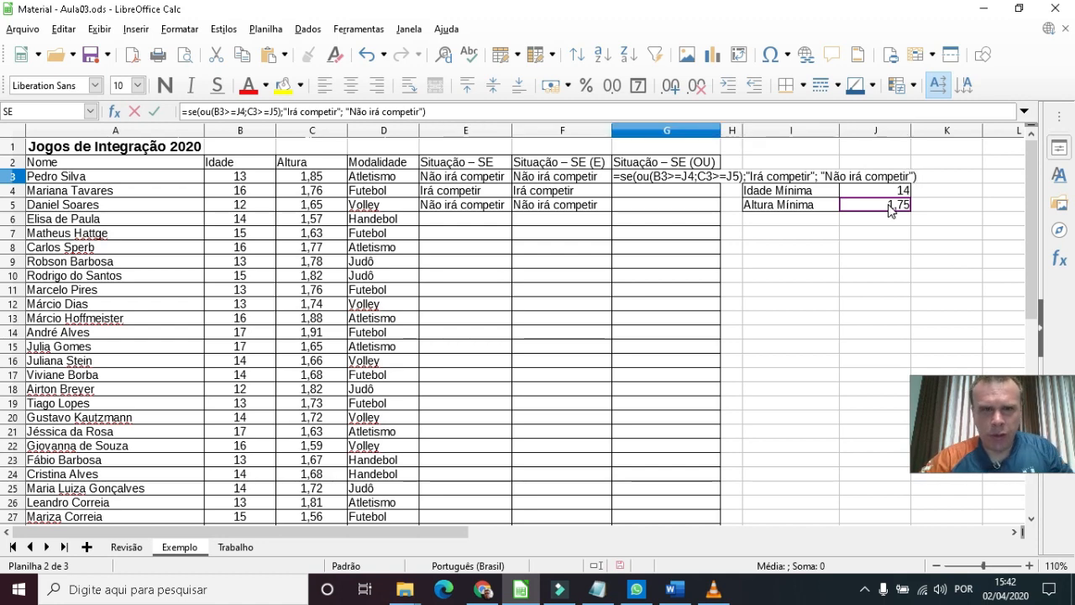
key("Return")
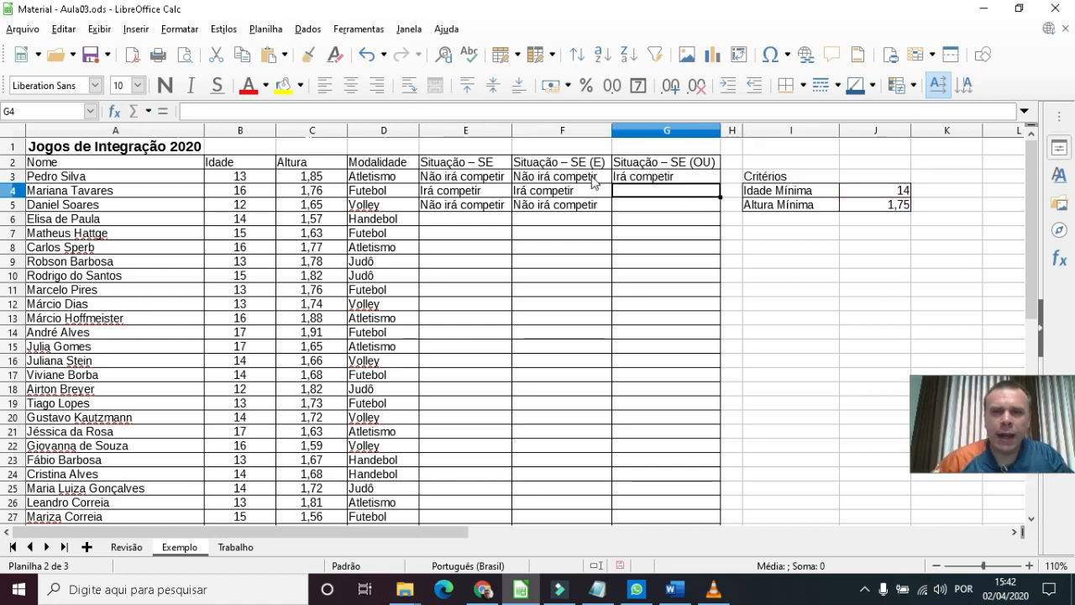
left_click(653, 177)
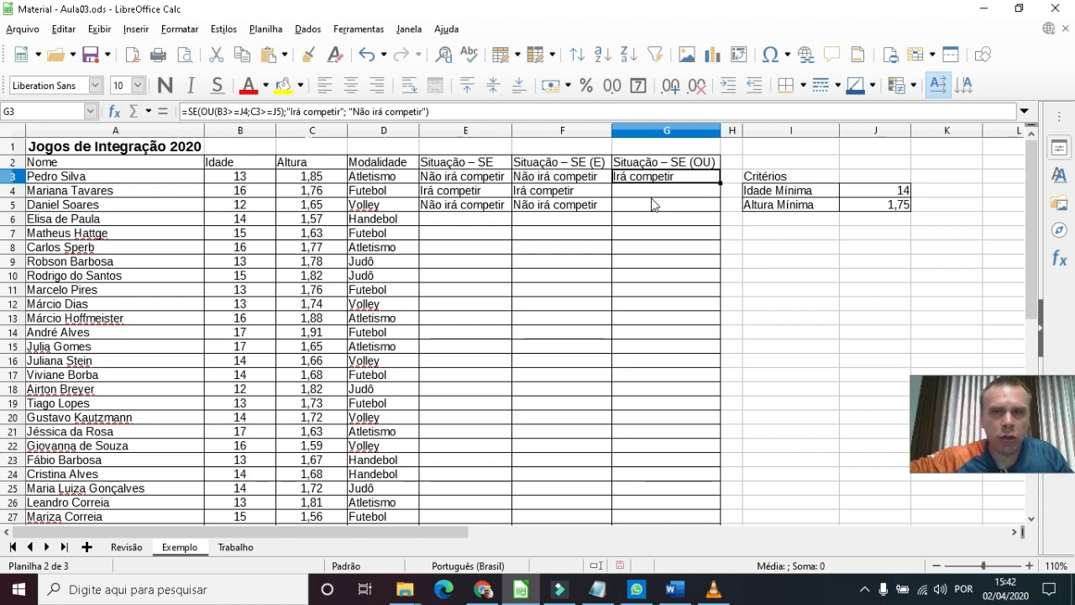
left_click(239, 179)
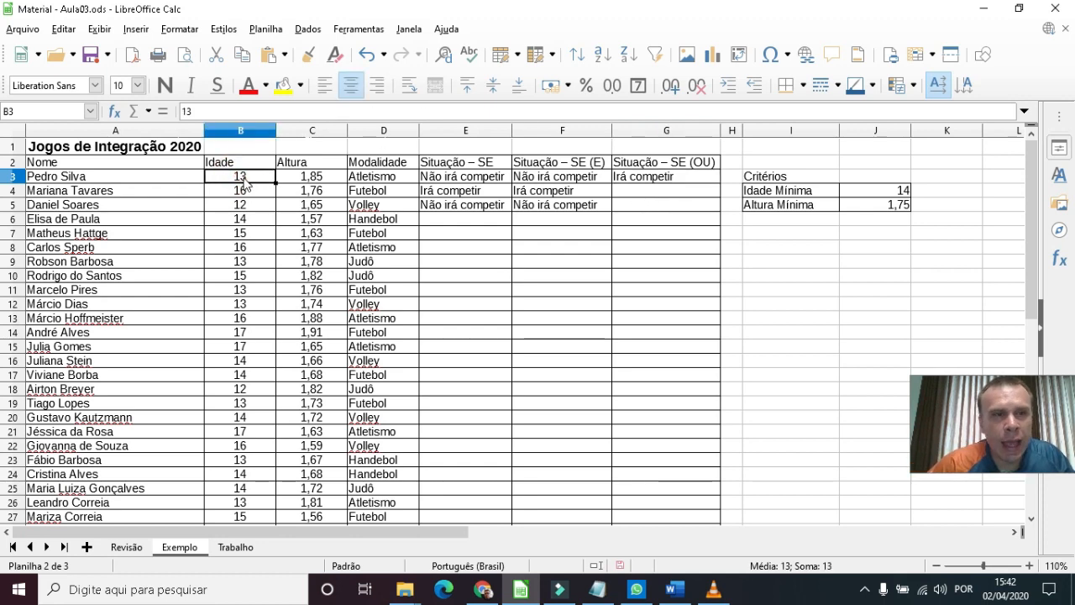
left_click(307, 180)
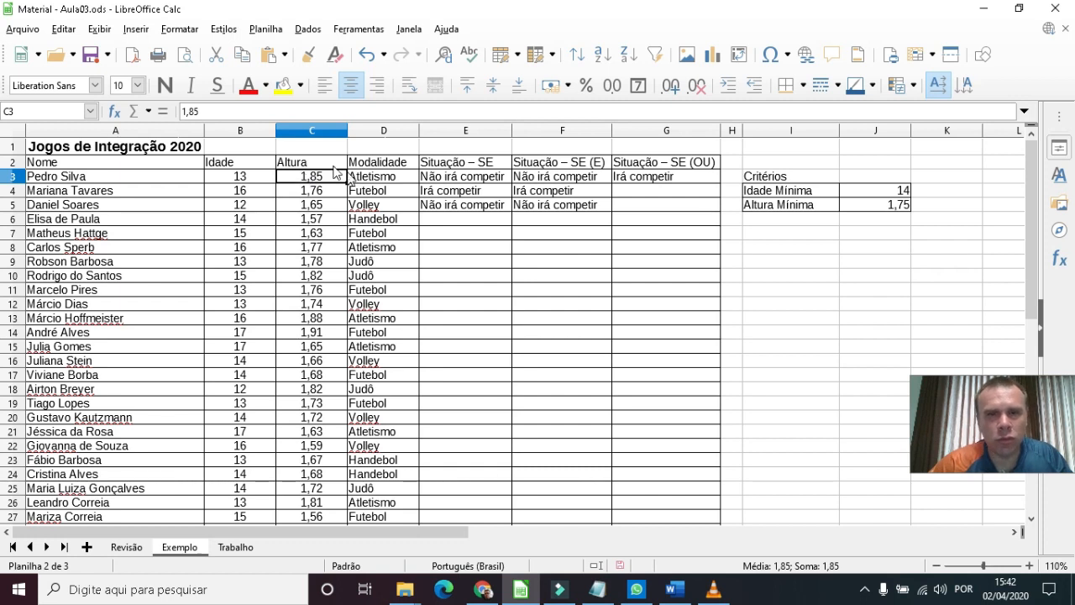
- Center the contents of cells E3:G26 in the three Situação columns horizontally
left_click_drag(443, 178, 660, 509)
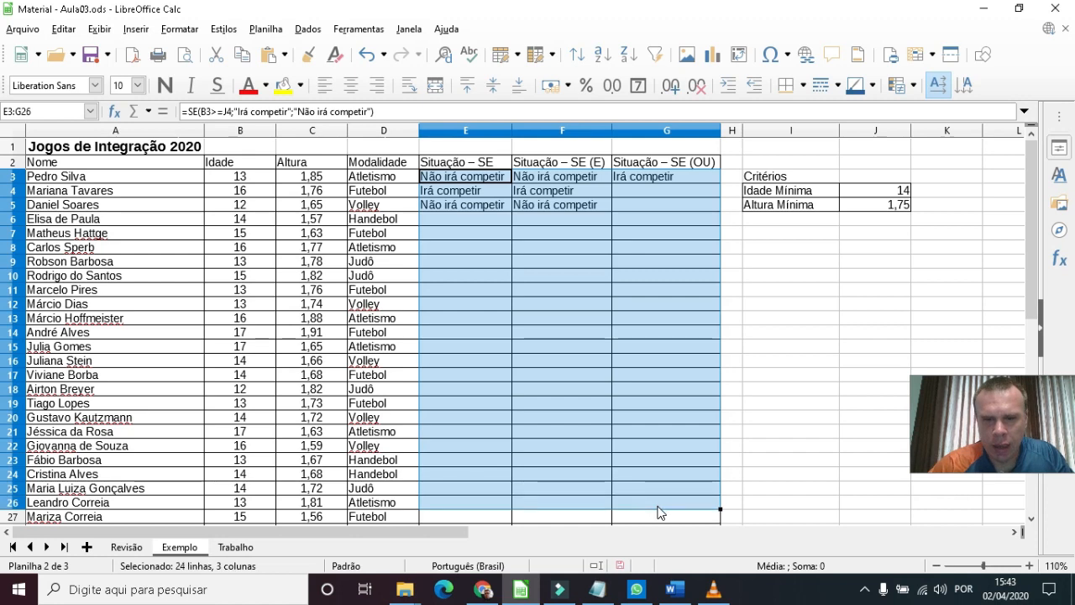
left_click(349, 86)
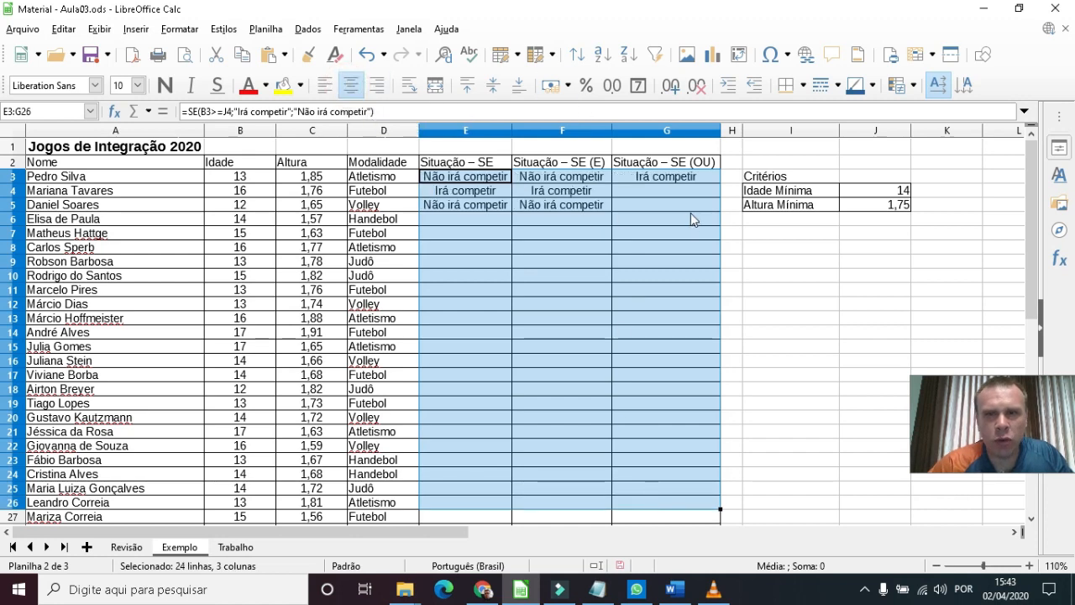
- Begin a formula in G4 with SE and a nested OU, using B4>=J4 as the minimum age test
left_click(647, 196)
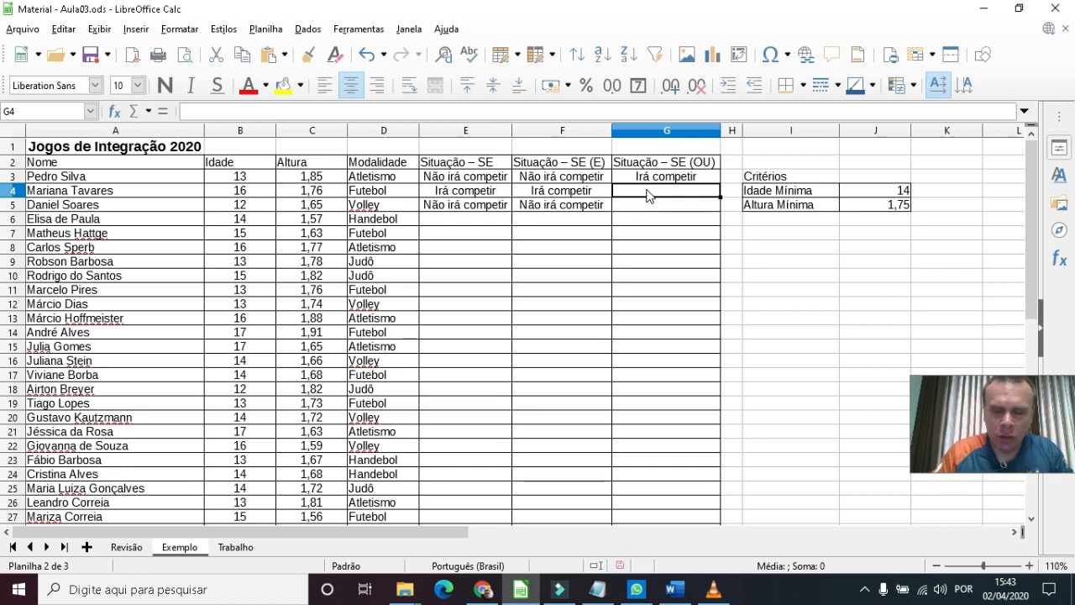
type("=")
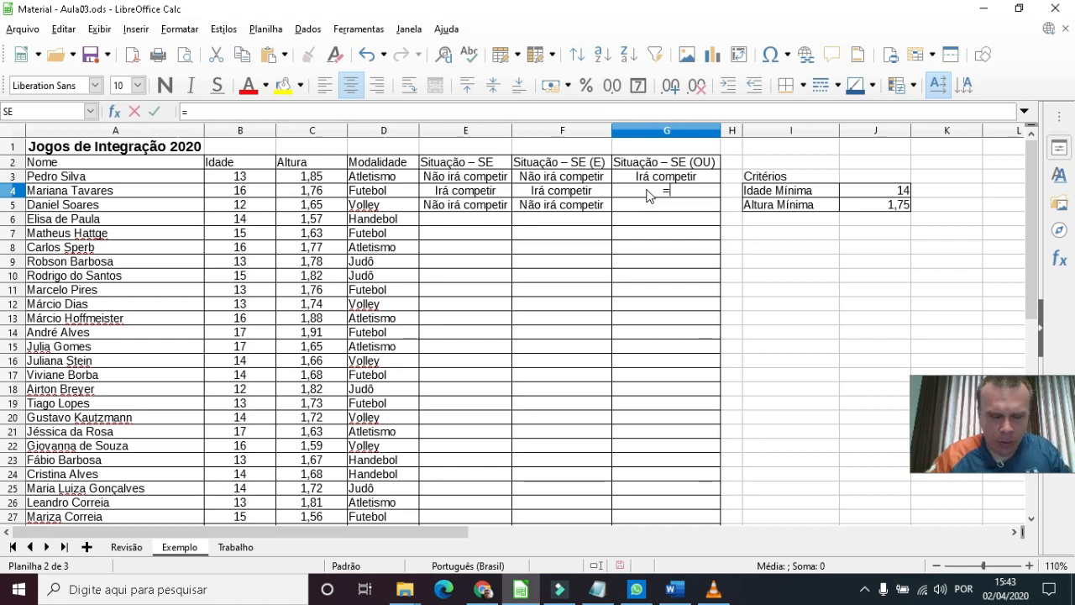
type("se")
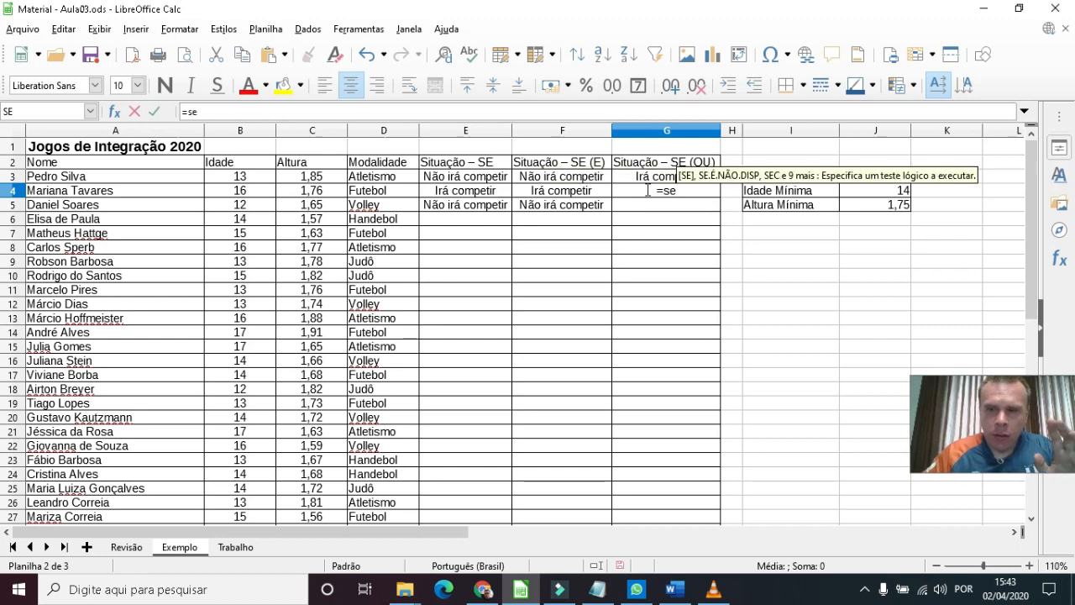
type("(")
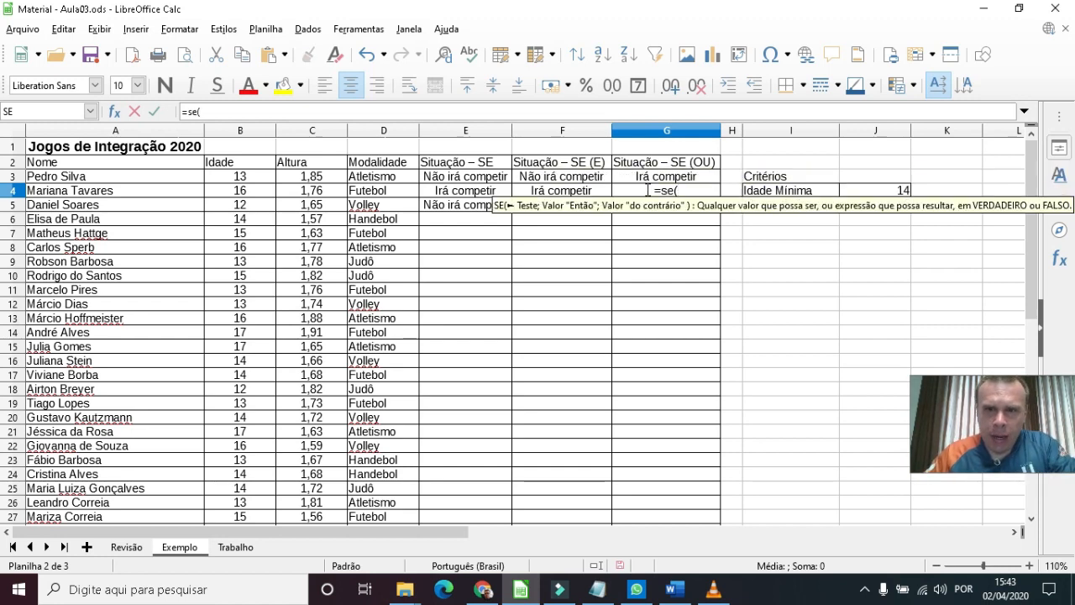
type("ou(")
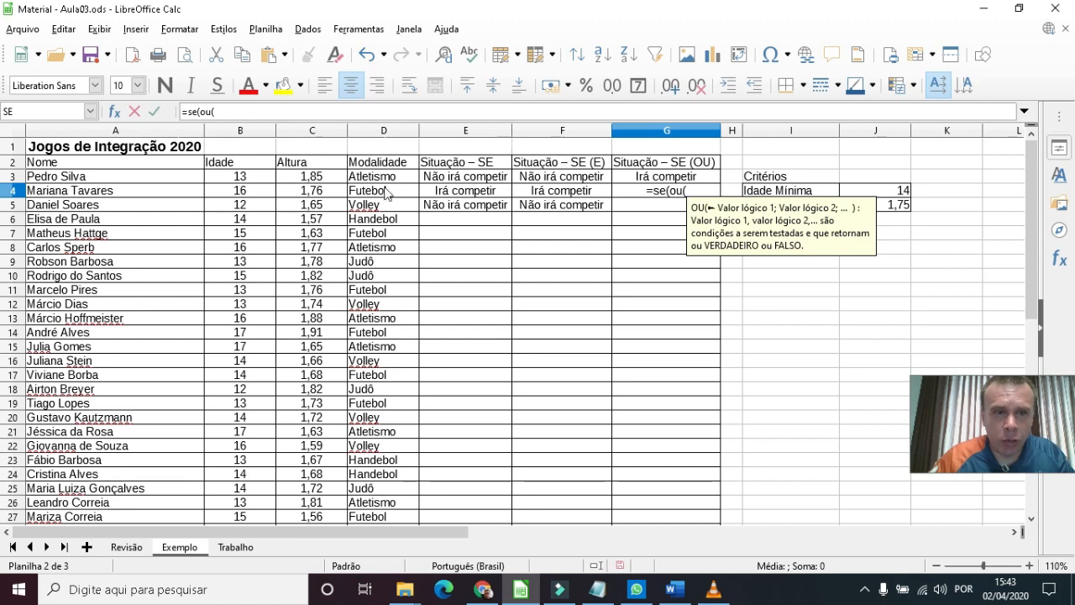
left_click(250, 197)
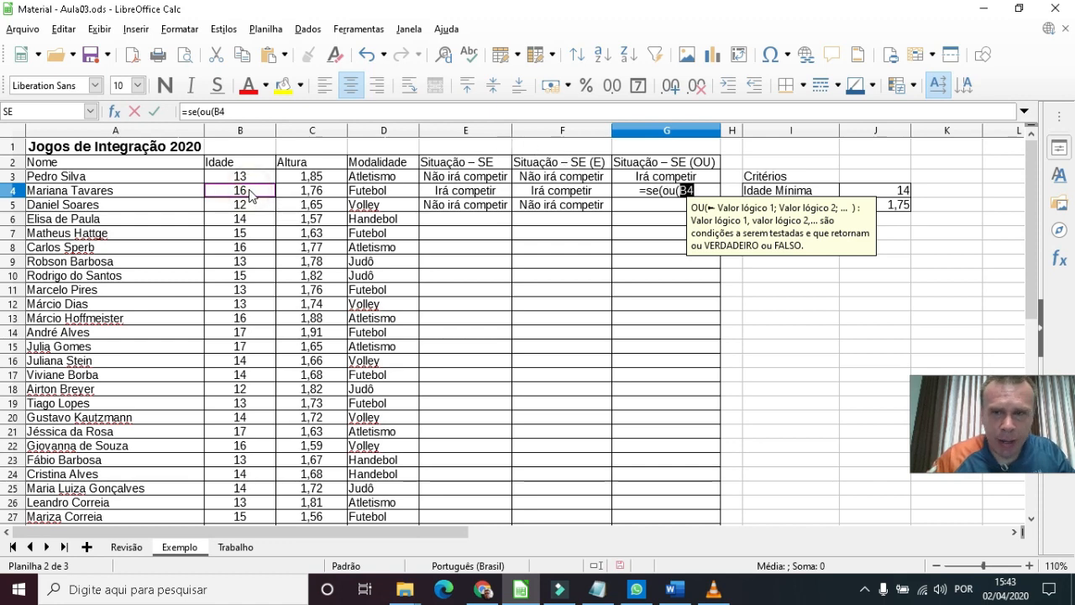
type(">=")
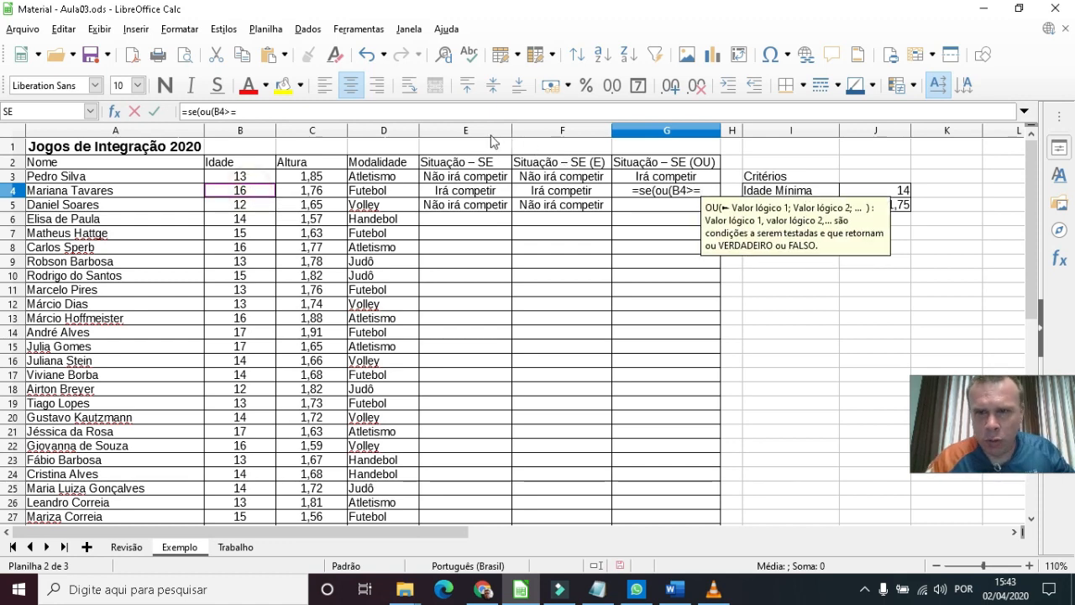
left_click(891, 192)
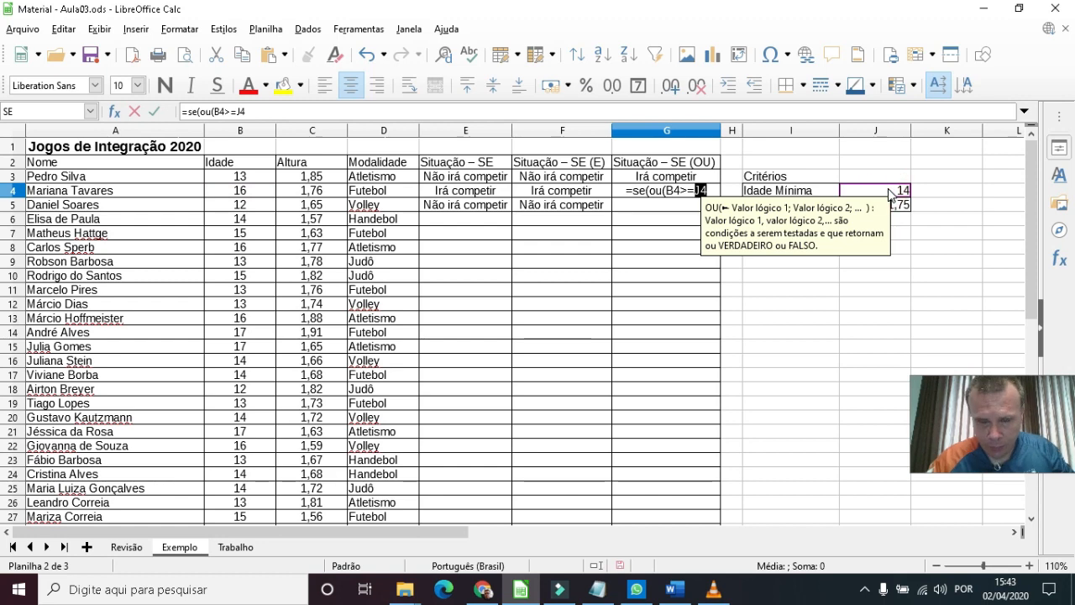
- Add the minimum height test C4>=J5 as the second OU condition in G4 and close the OU function
type(";")
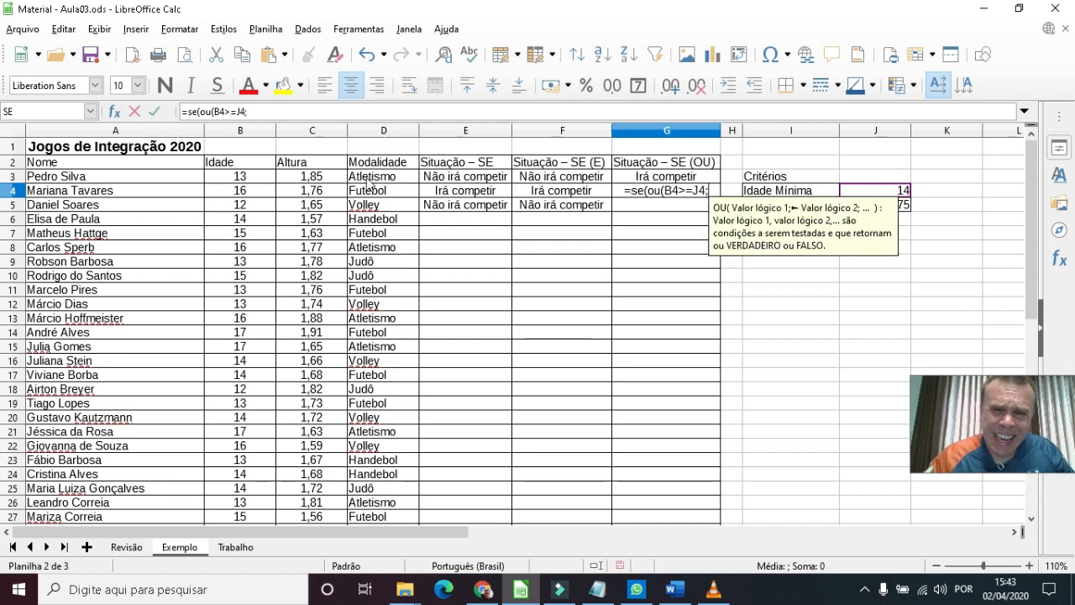
left_click(320, 194)
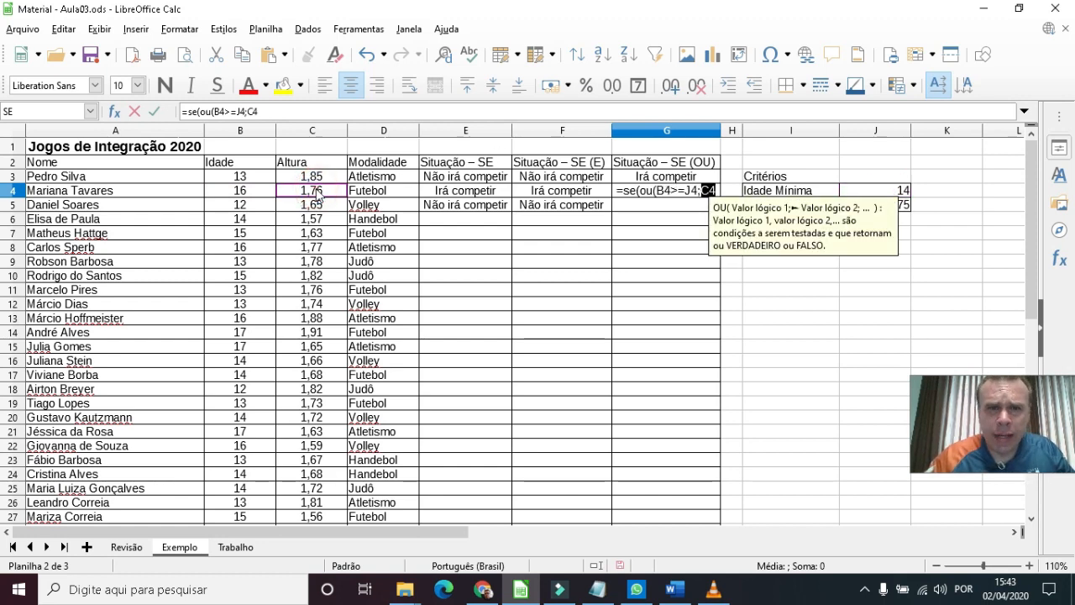
type(">=")
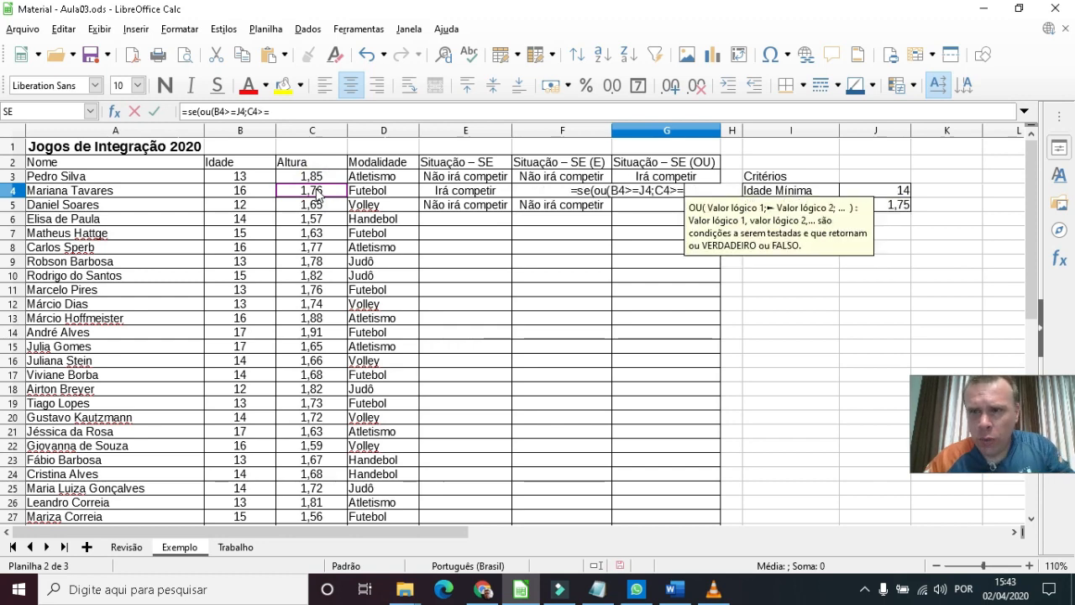
left_click(896, 207)
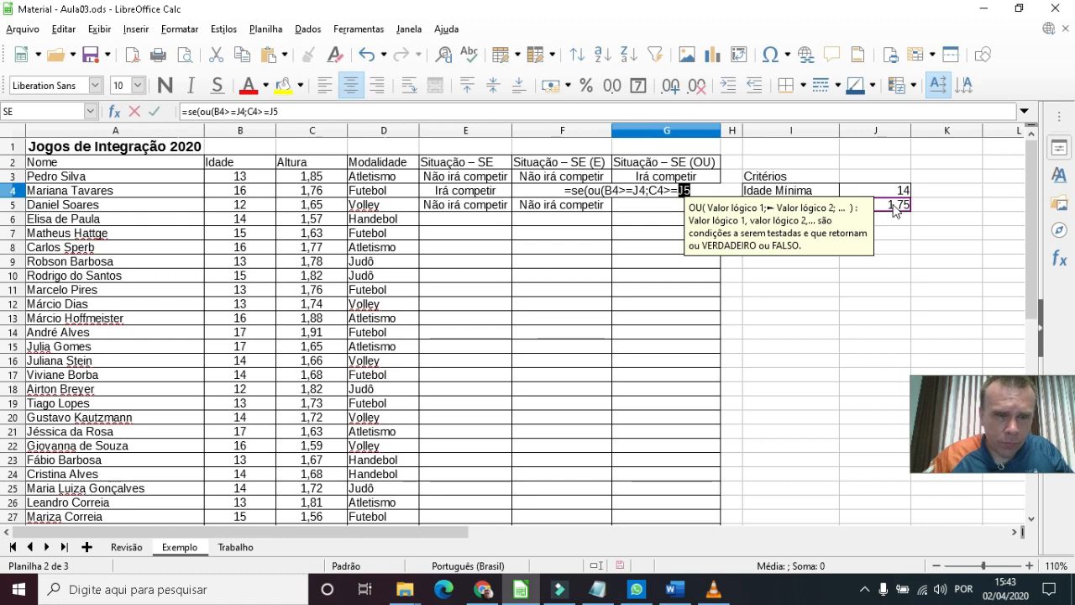
type(");")
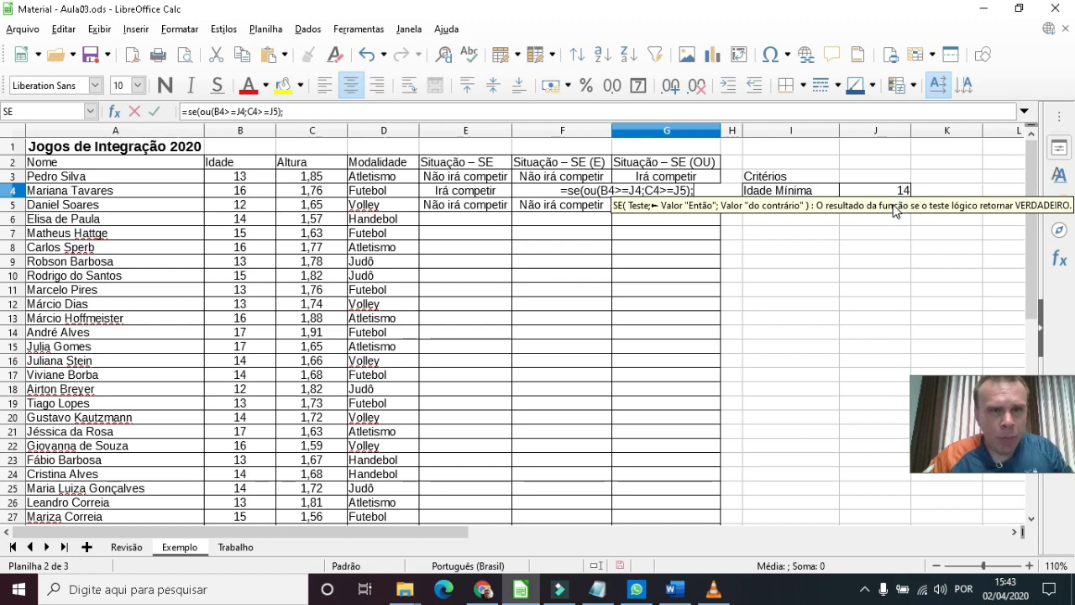
- Finish the G4 formula with "Irá competir" as the true result and "Não irá competir" as the false result, and check the row's height
type("\"I")
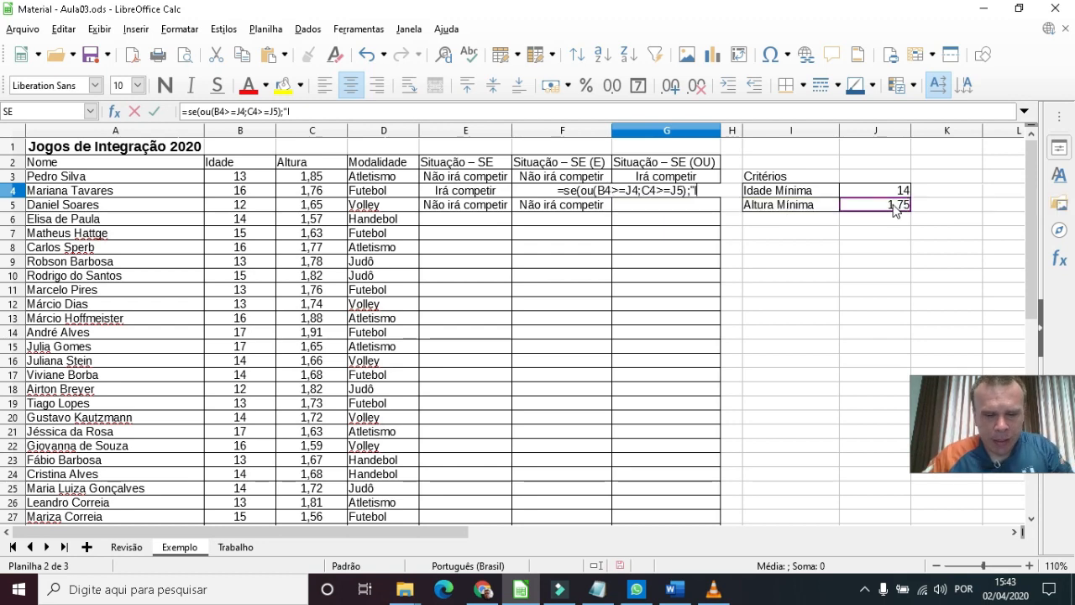
type("rá competir")
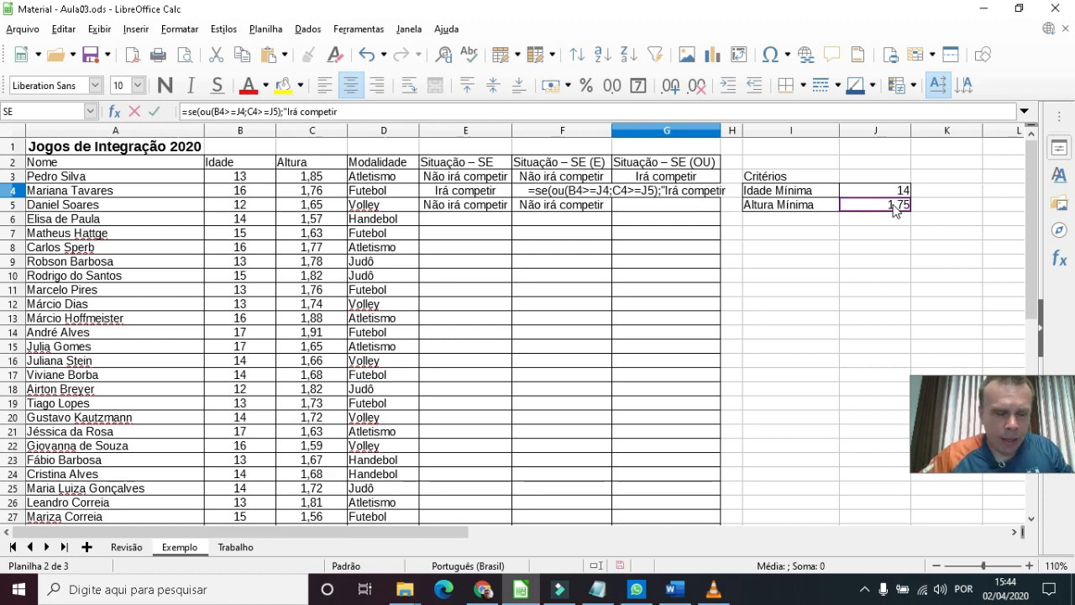
type("\";\"Não irá competir\")")
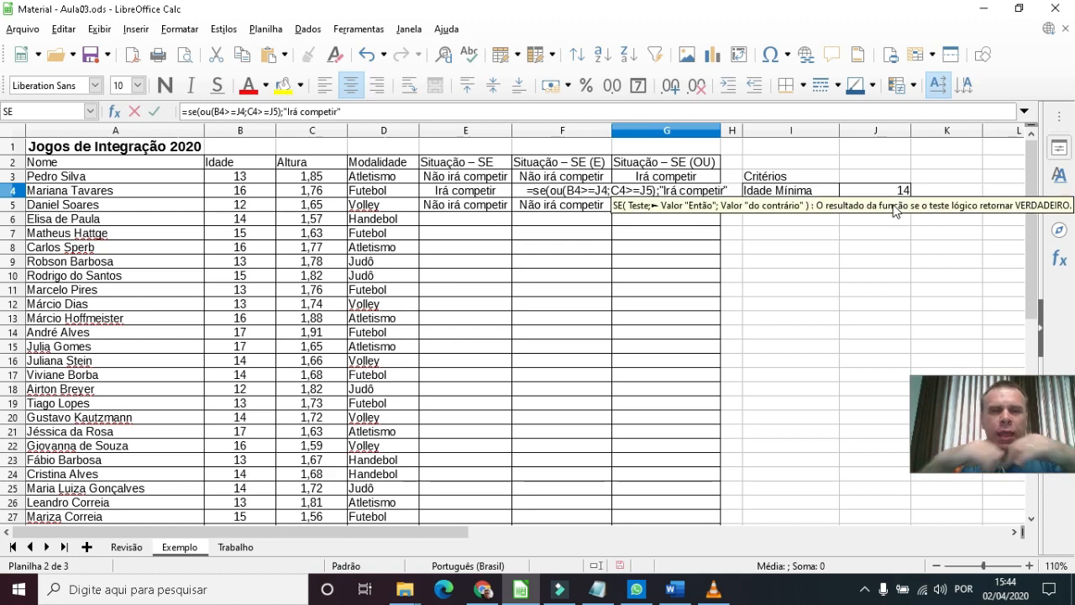
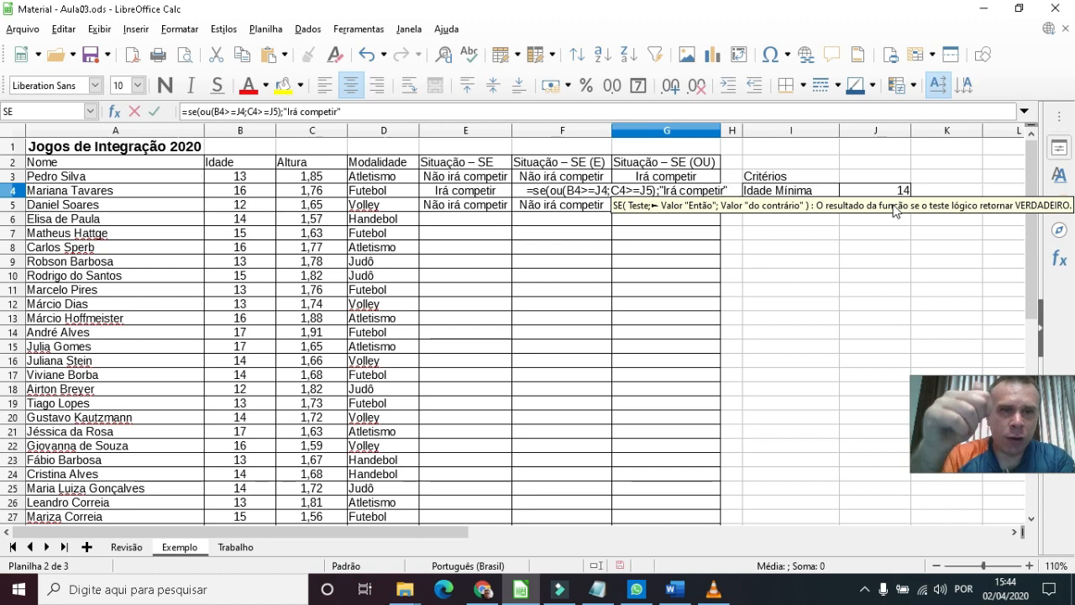
type(";")
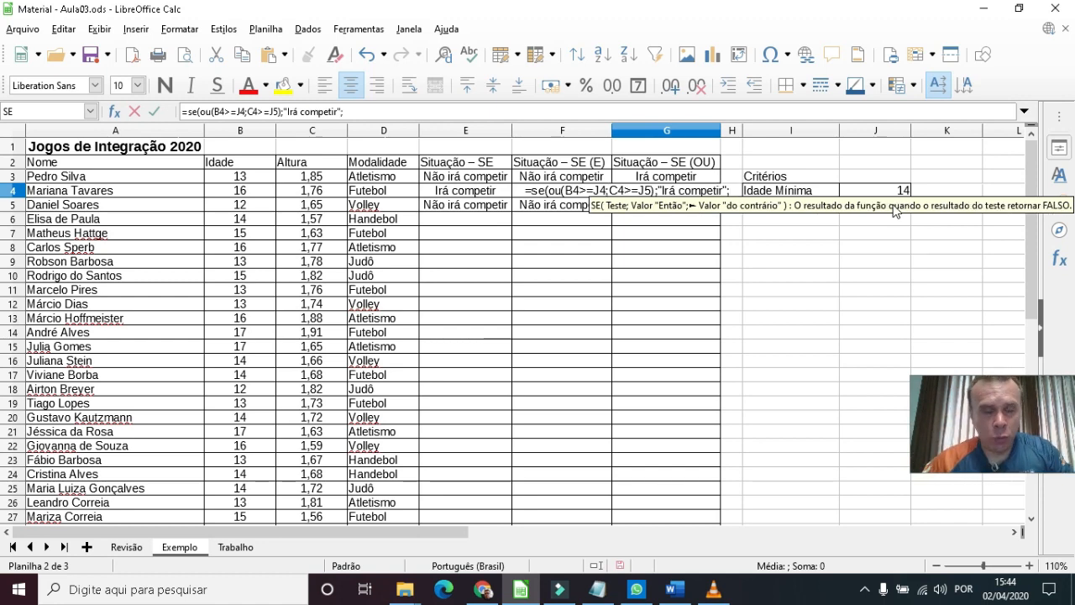
type("\"")
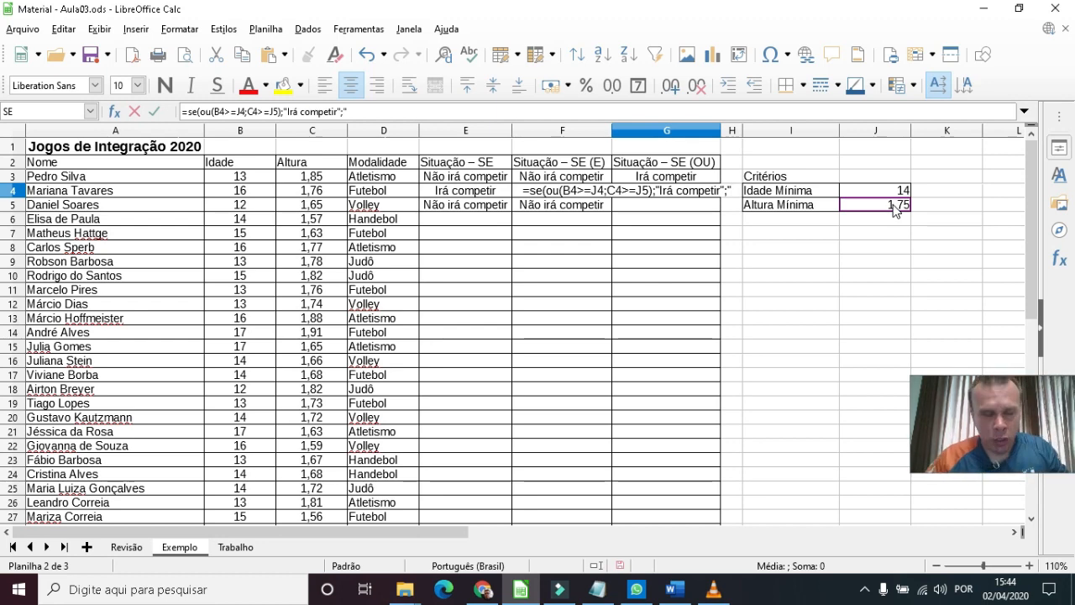
type("Não")
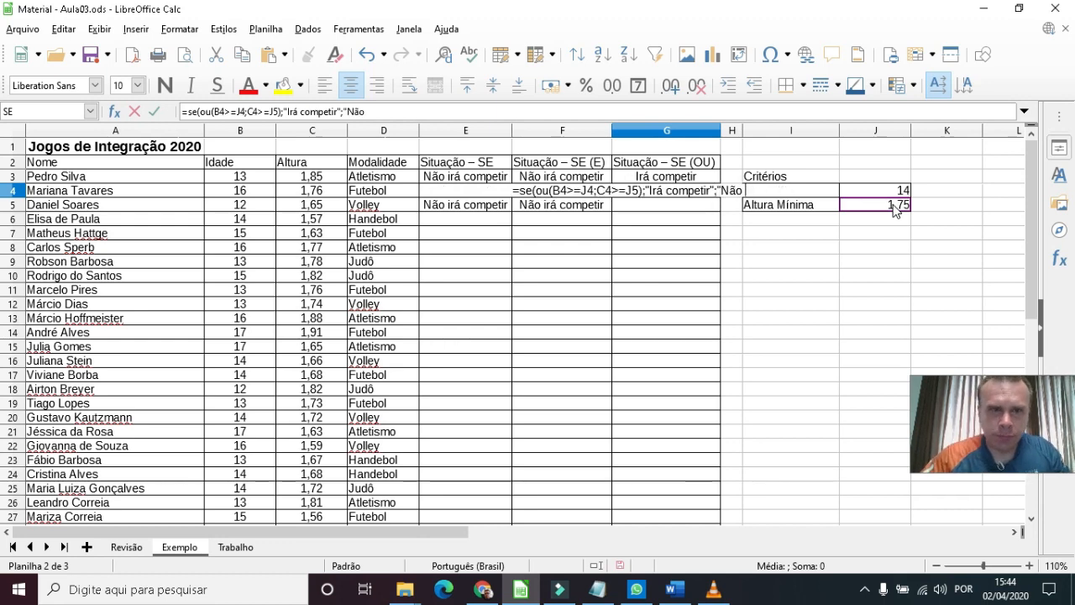
type(" irá")
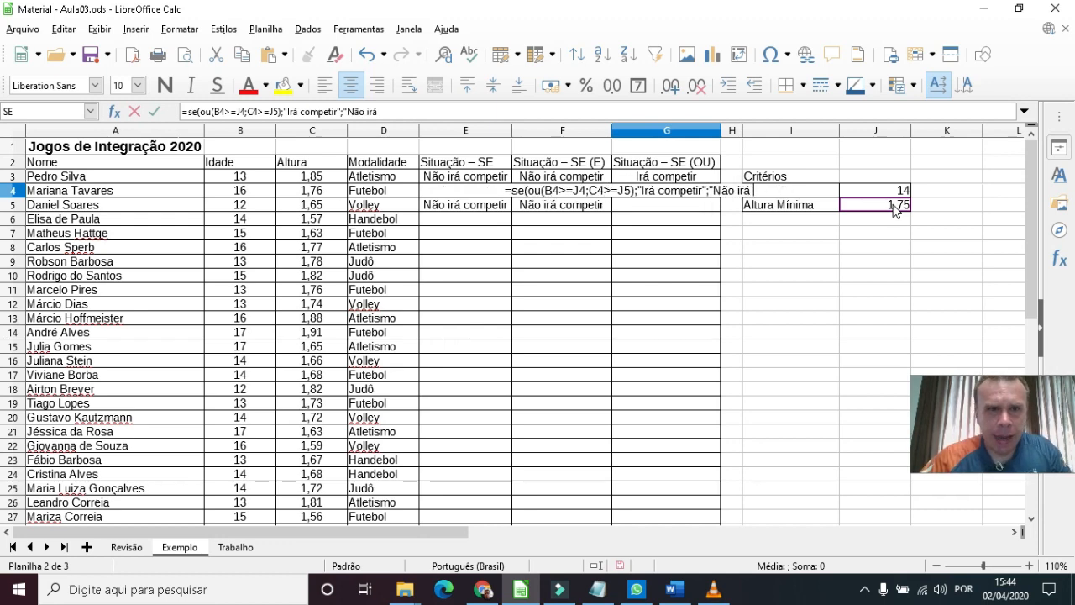
type(" competir")
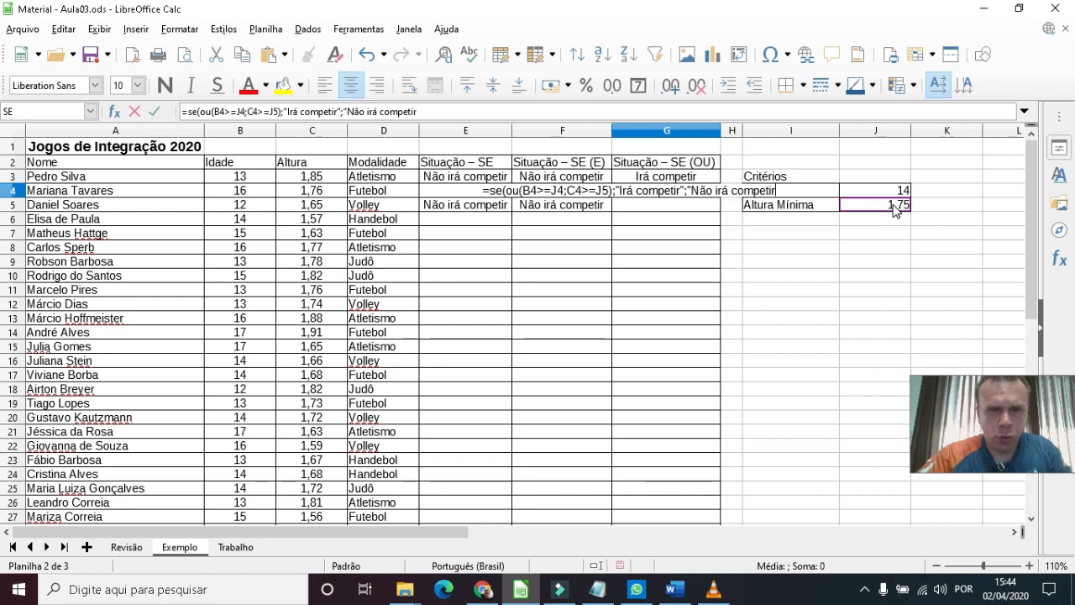
type("\"")
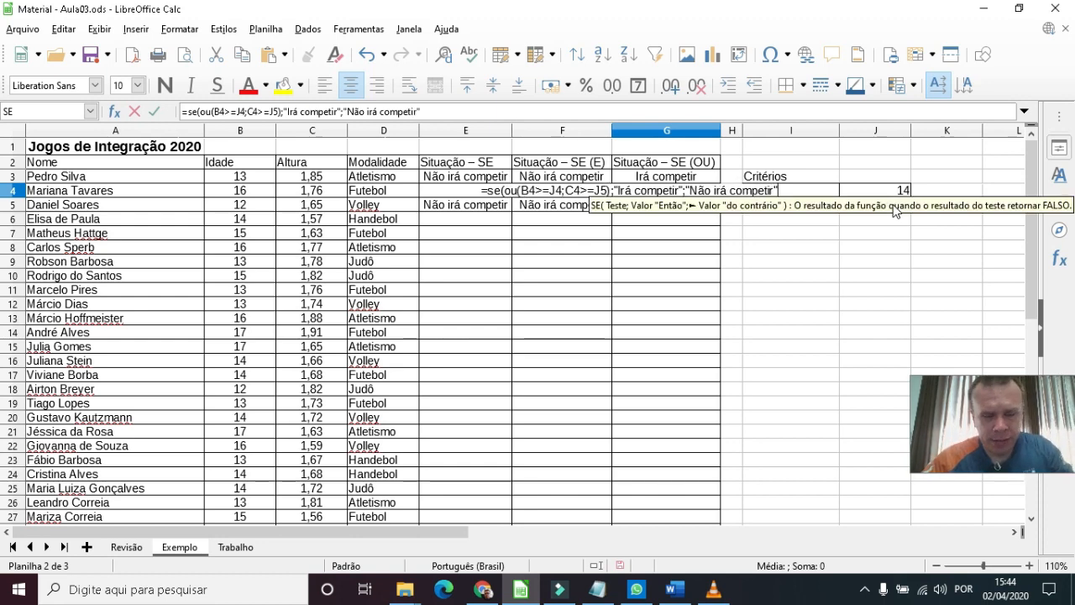
type(")")
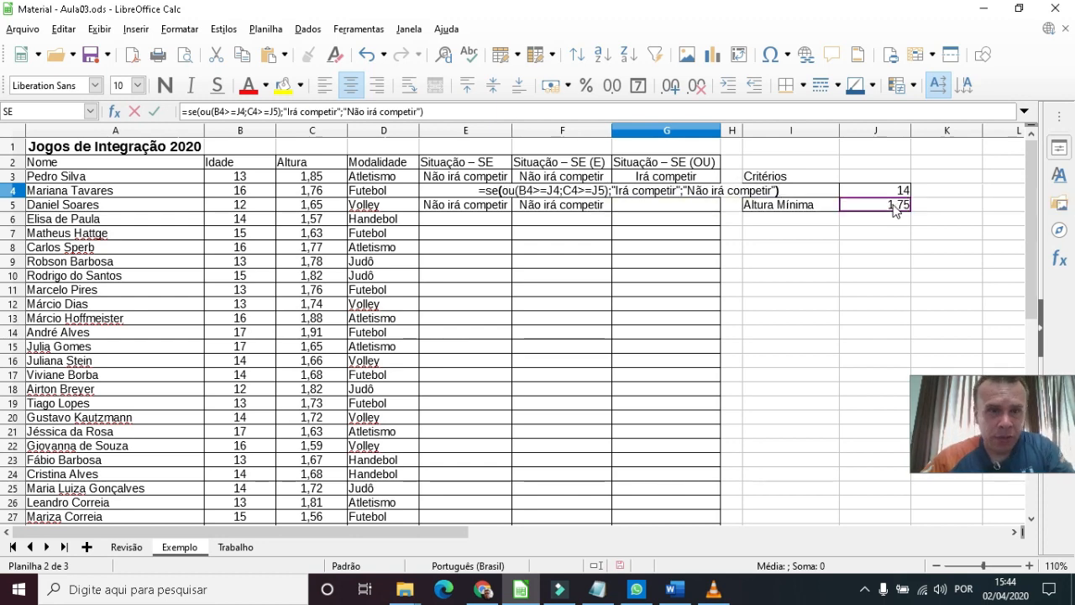
key("Return")
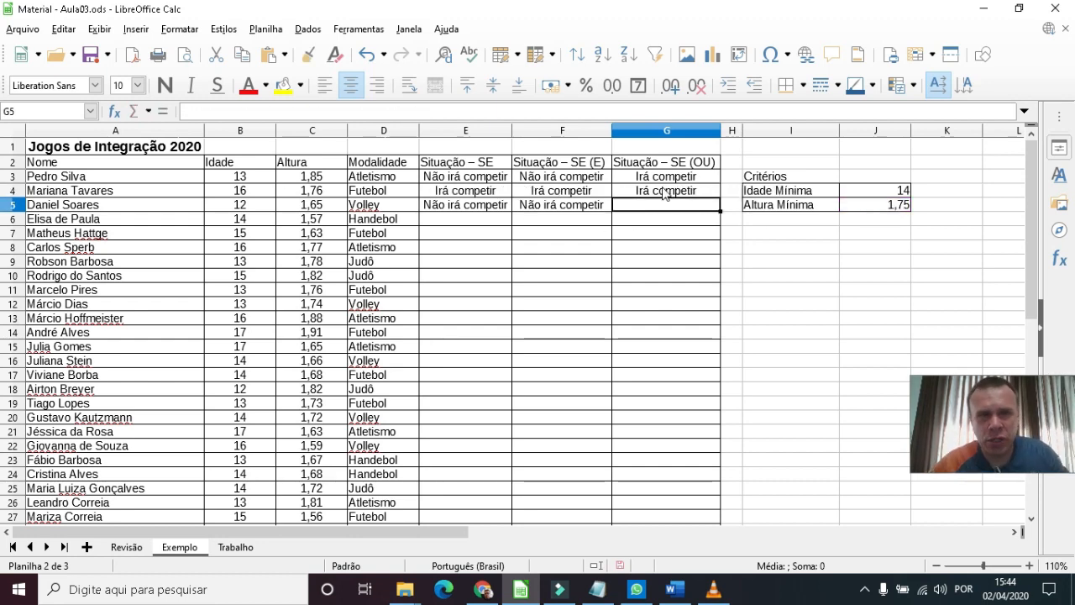
left_click(296, 192)
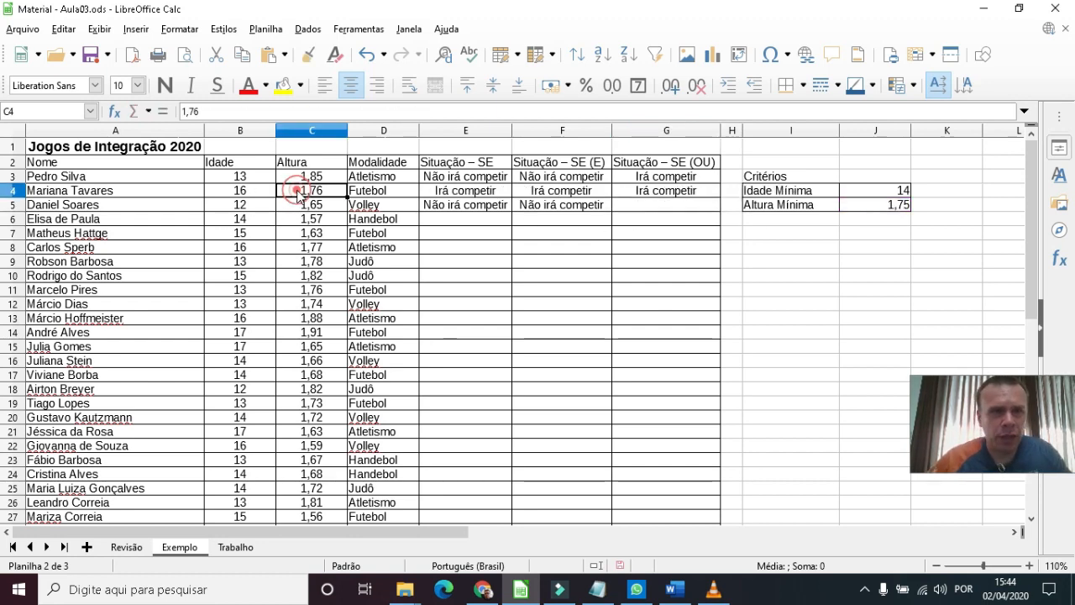
- Set the height in C4 to 1,70 and add a decimal place so it shows two decimals
type("1,7")
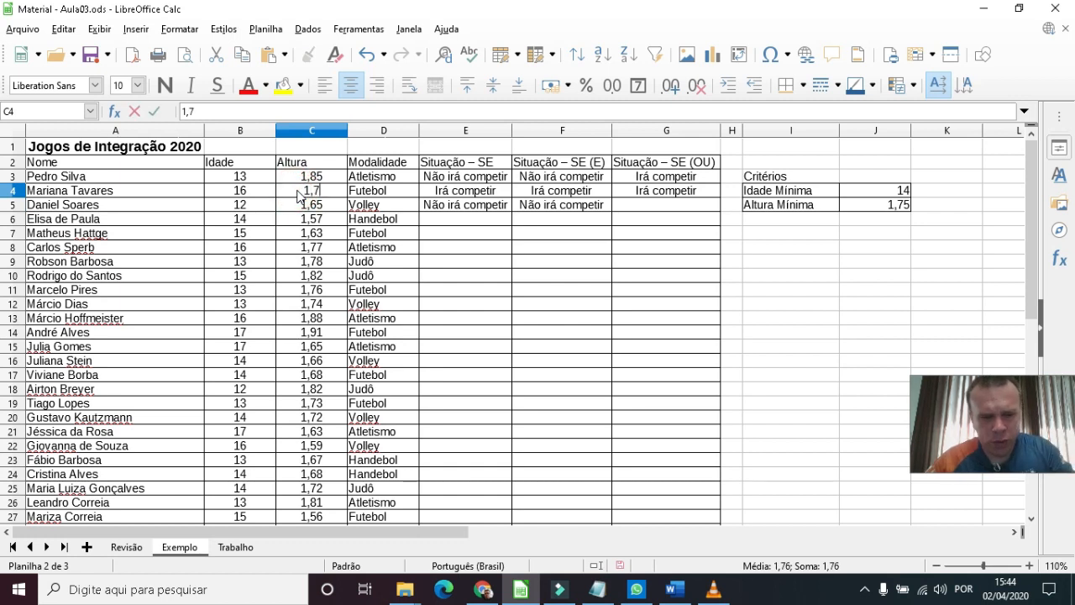
type("0")
key("Return")
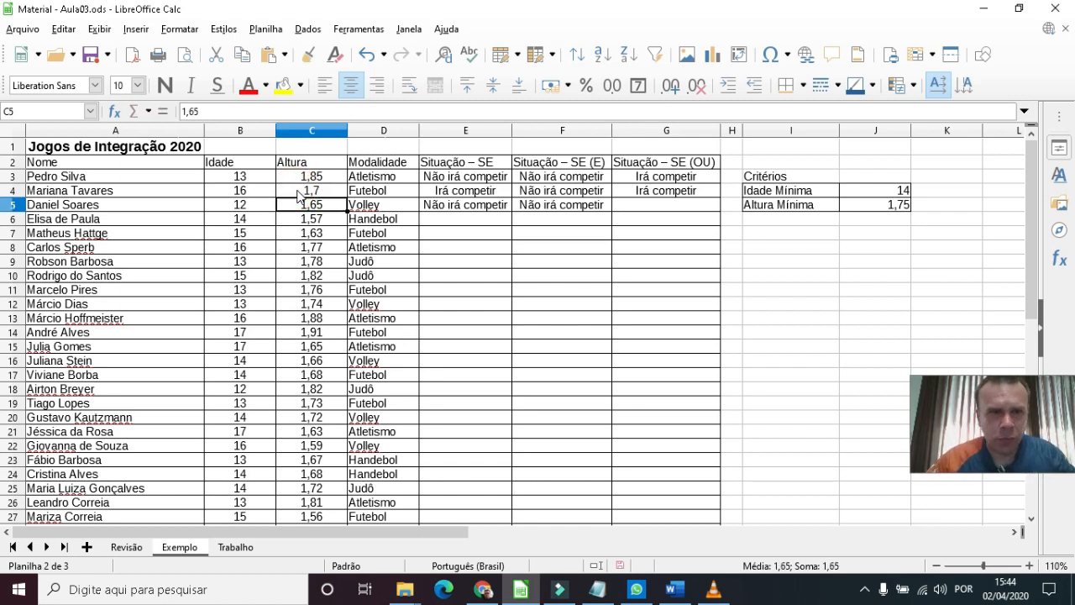
left_click(299, 192)
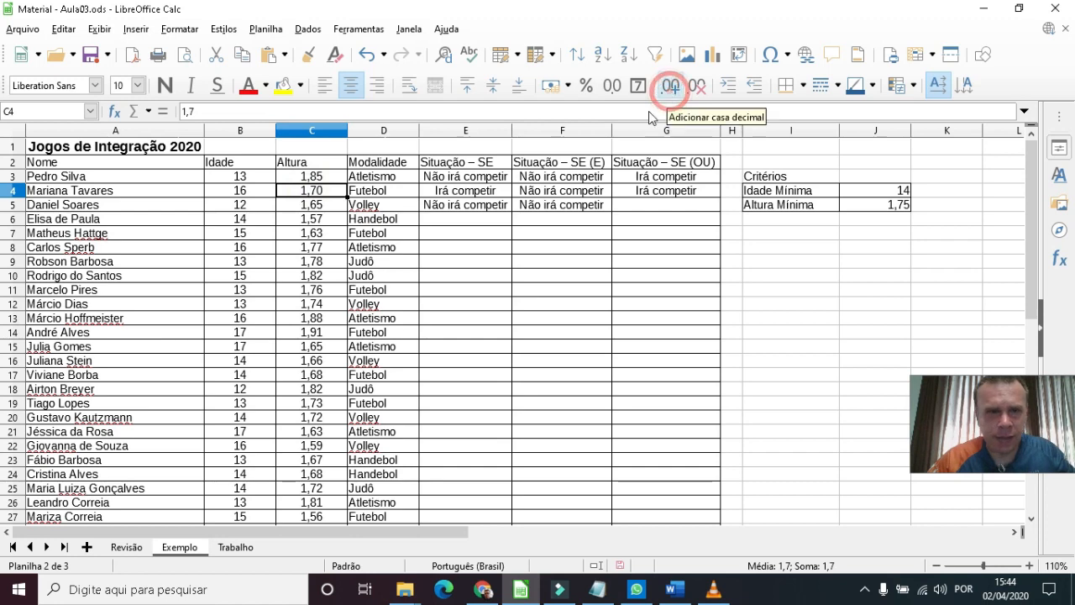
left_click(670, 89)
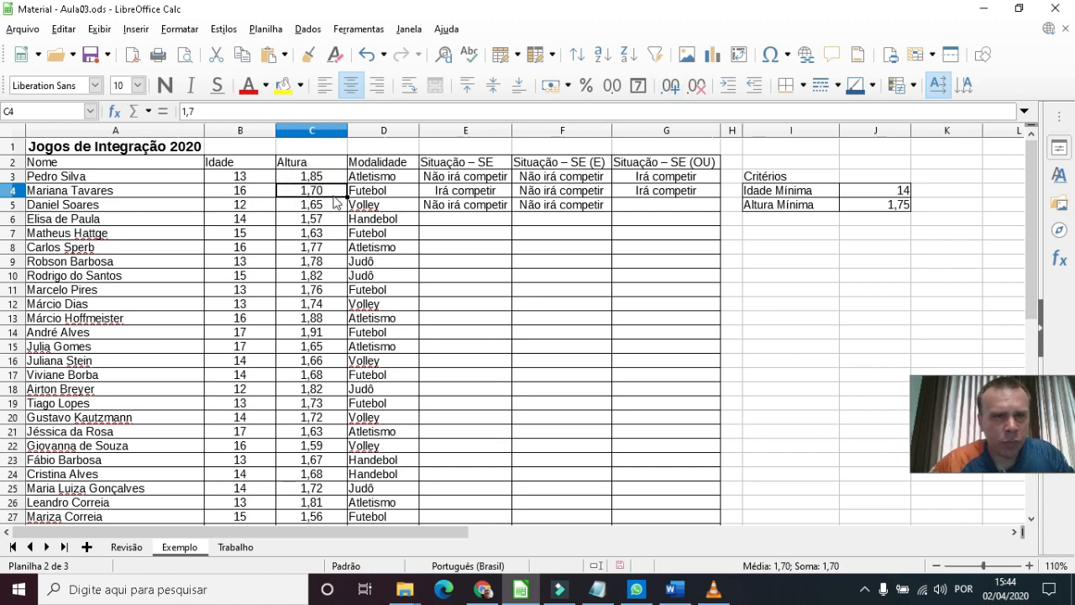
- Compare the row 4 formulas in the Situação – SE, SE (E) and SE (OU) columns
left_click(433, 192)
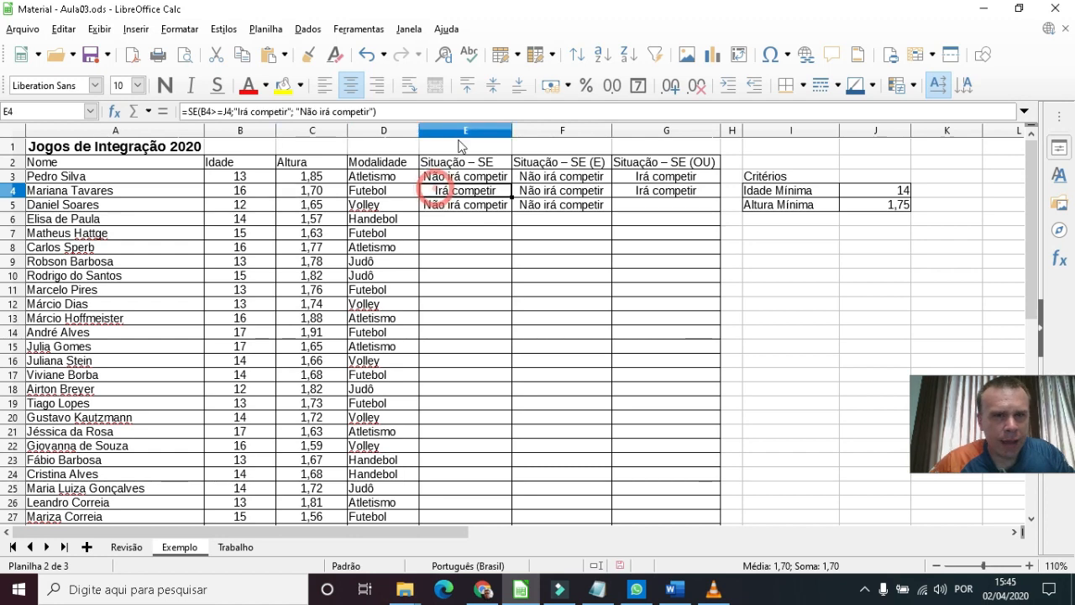
left_click(462, 132)
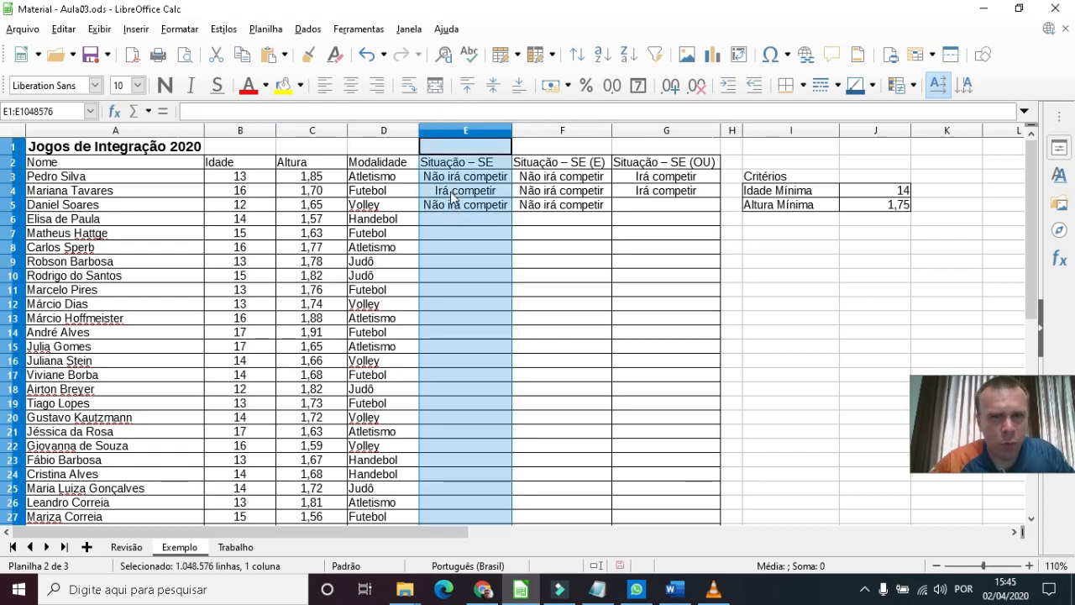
left_click(451, 193)
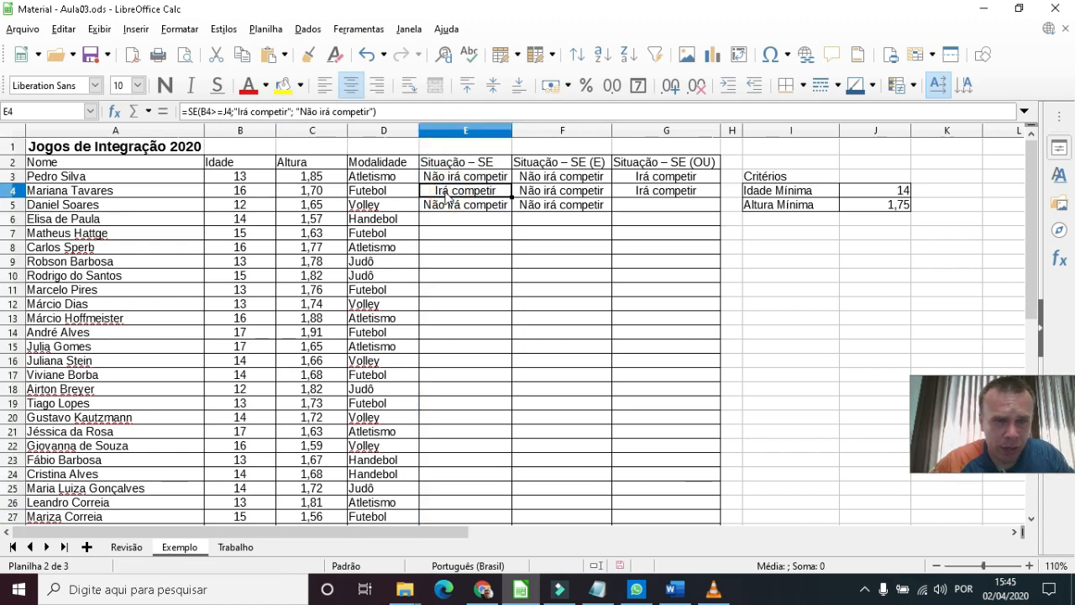
left_click(556, 133)
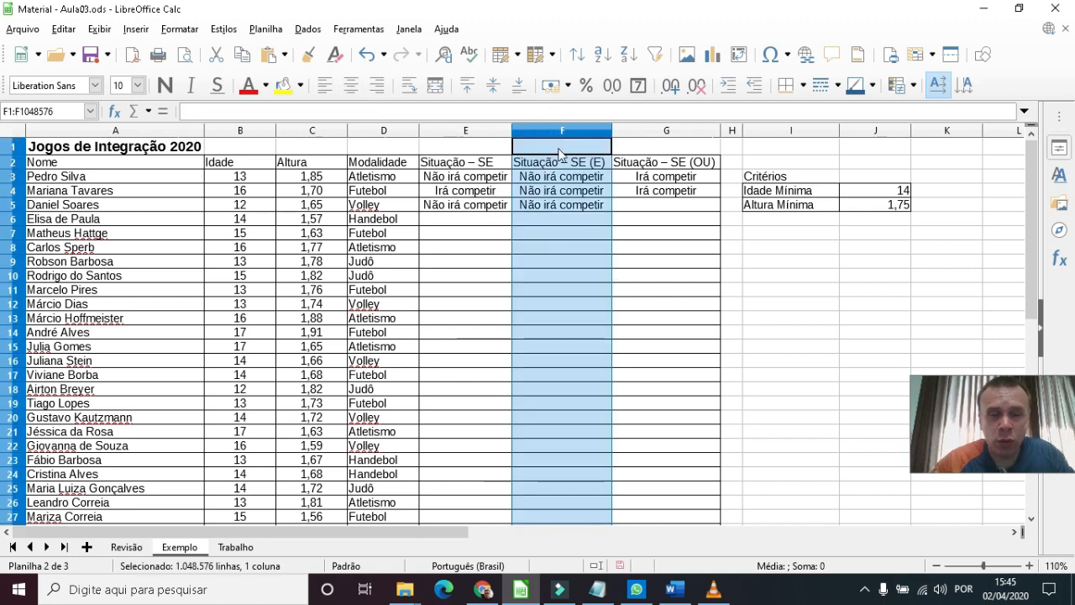
left_click(558, 193)
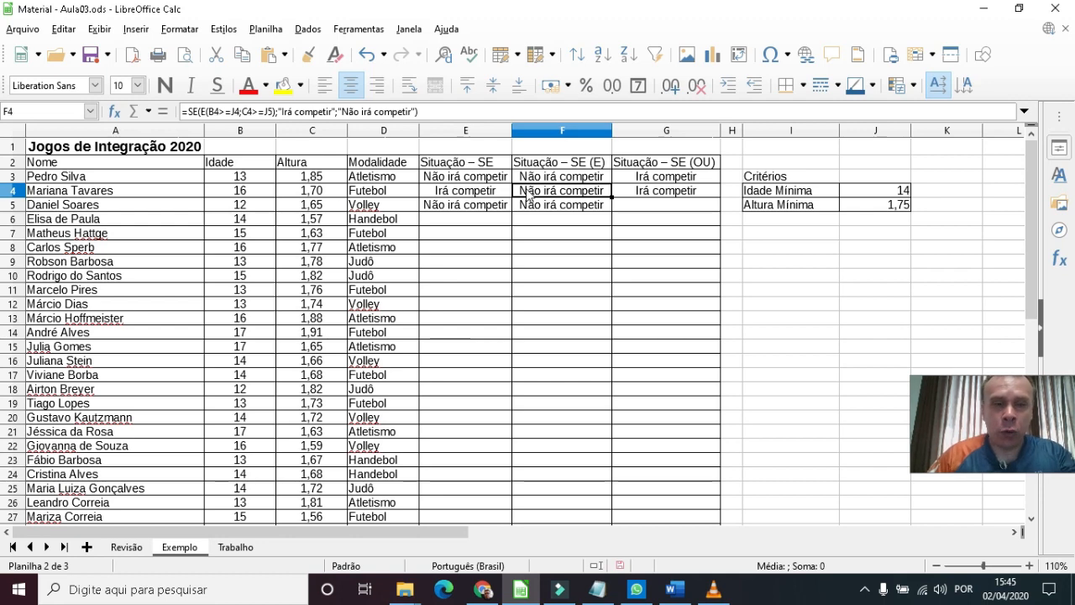
left_click(674, 195)
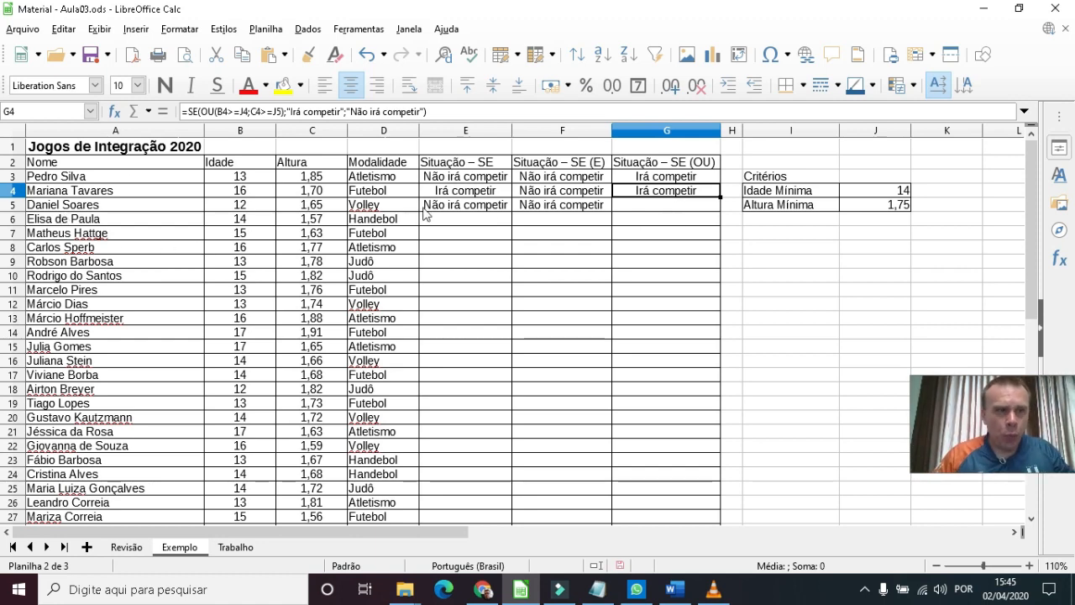
- Begin a formula in G5 with SE and a nested OU, using B5>=J4 as the minimum age test
left_click(653, 207)
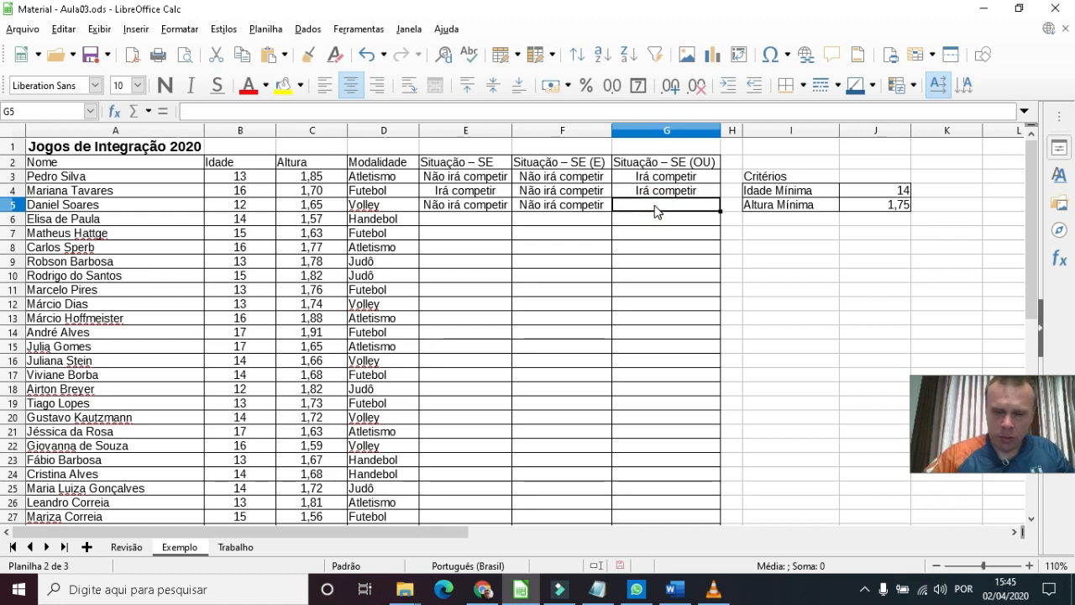
type("=se")
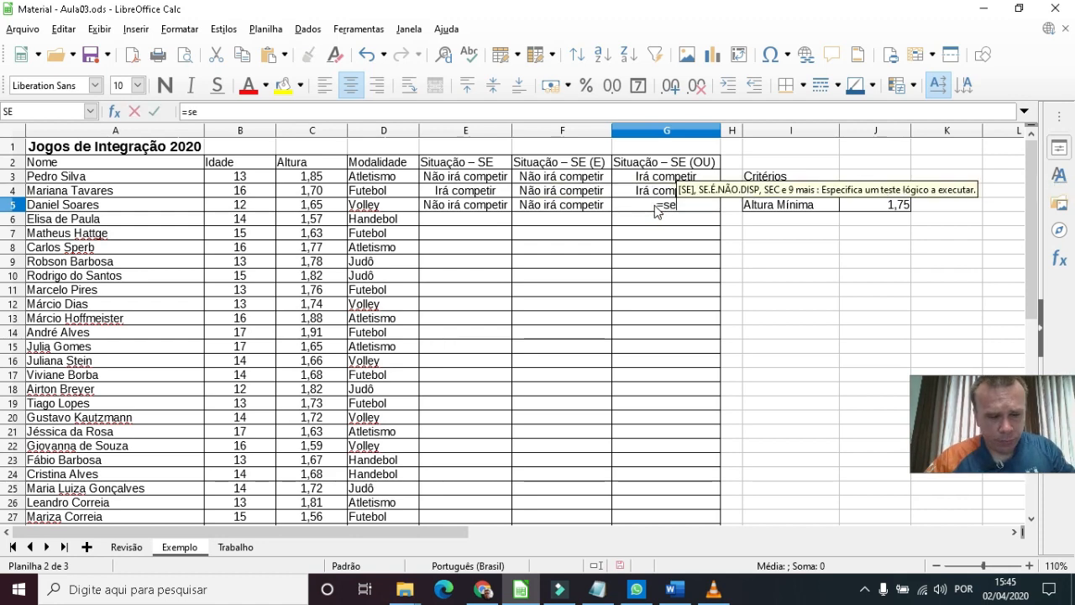
type("(")
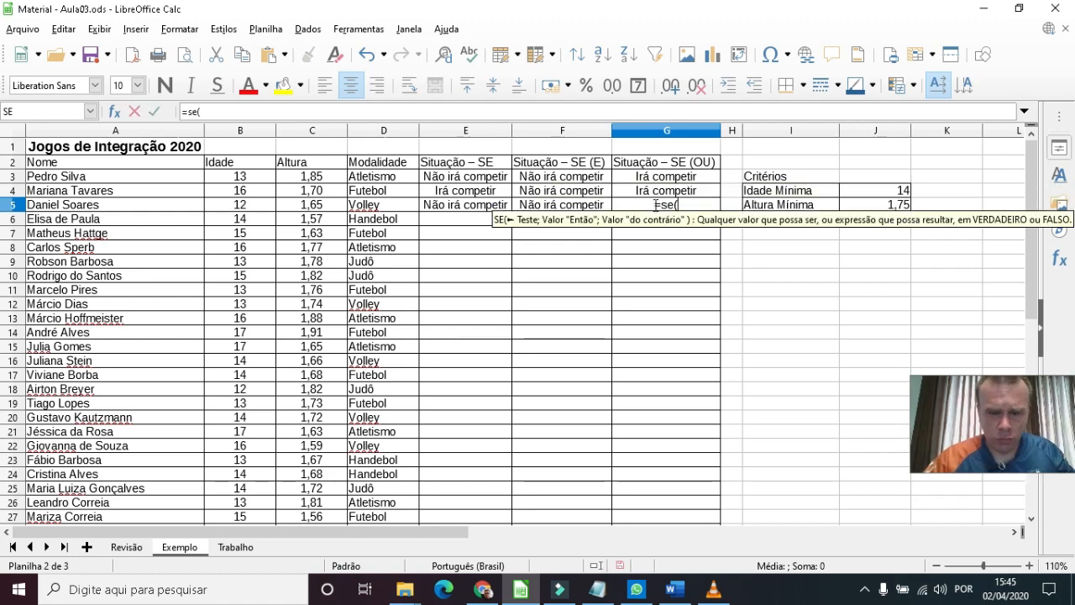
type("ou(")
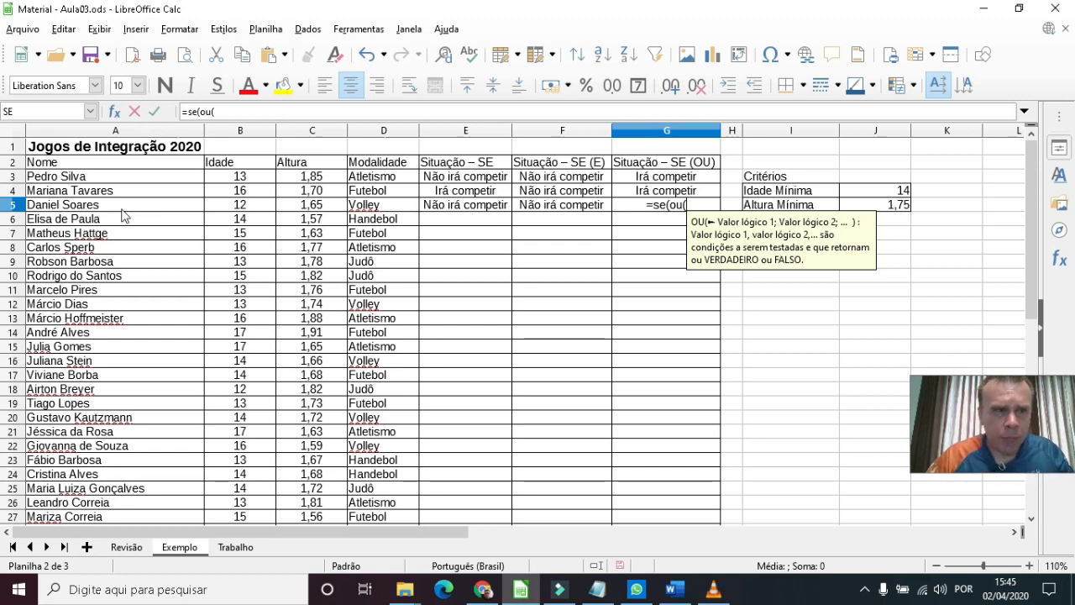
left_click(223, 209)
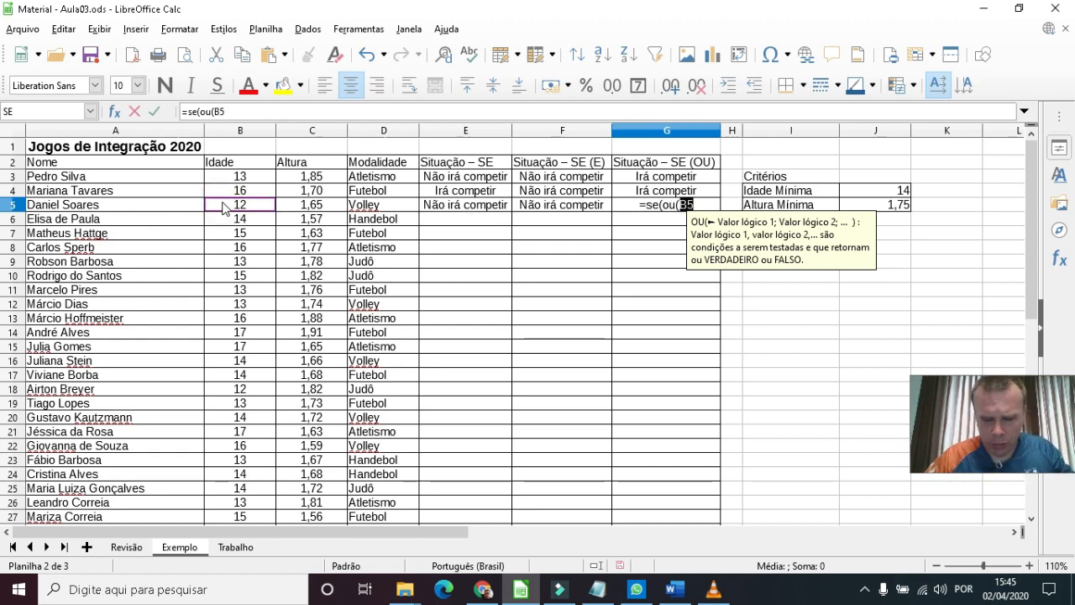
type(">")
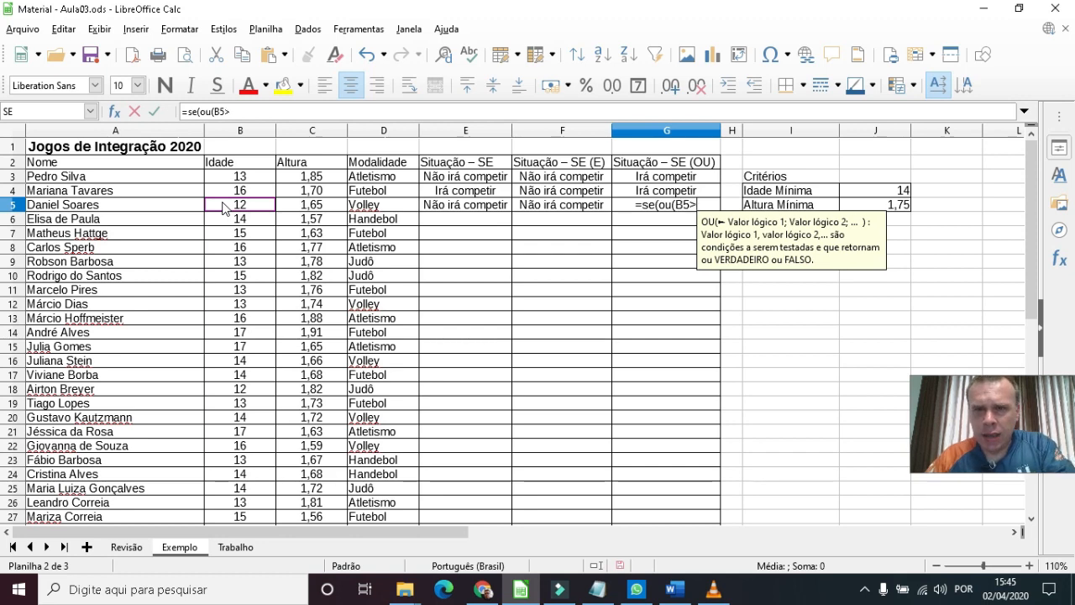
type("=")
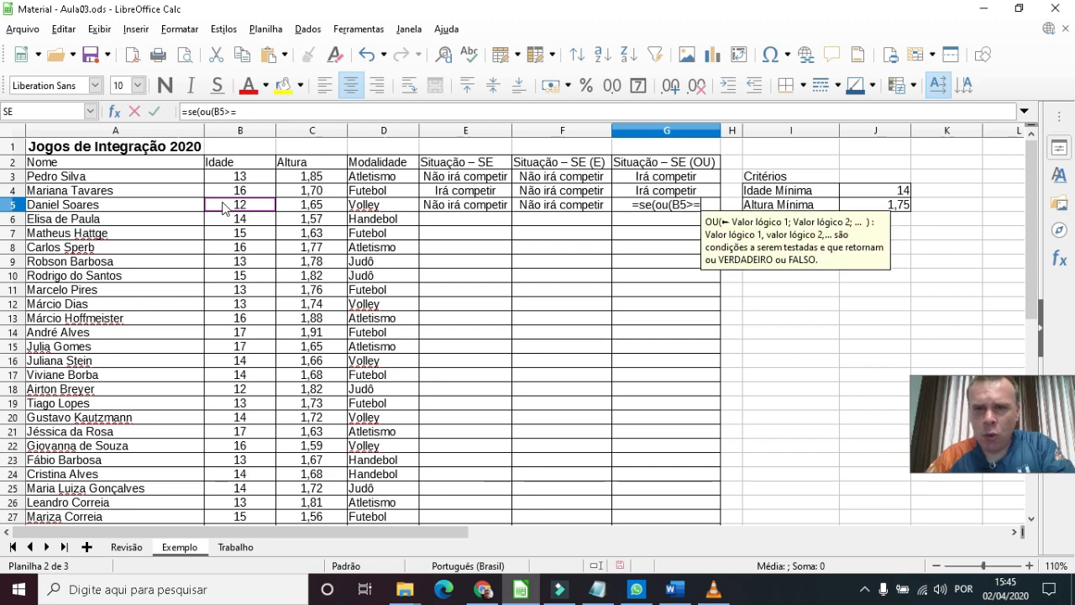
left_click(874, 189)
type(";")
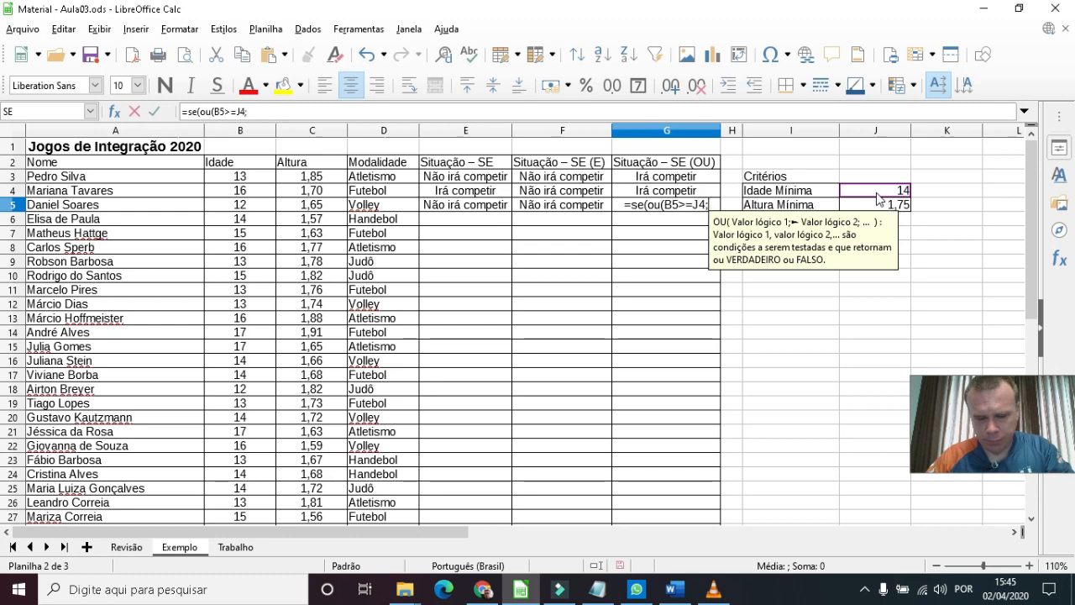
- Add the minimum height test C5>=J5 as the second OU condition in G5 and close the OU function
left_click(318, 208)
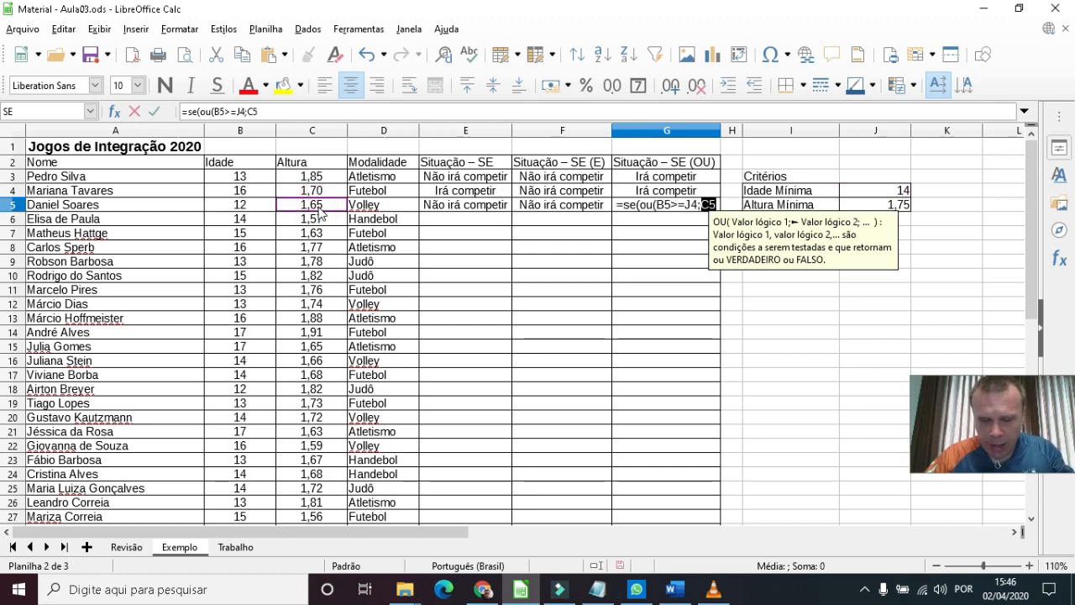
type(">=")
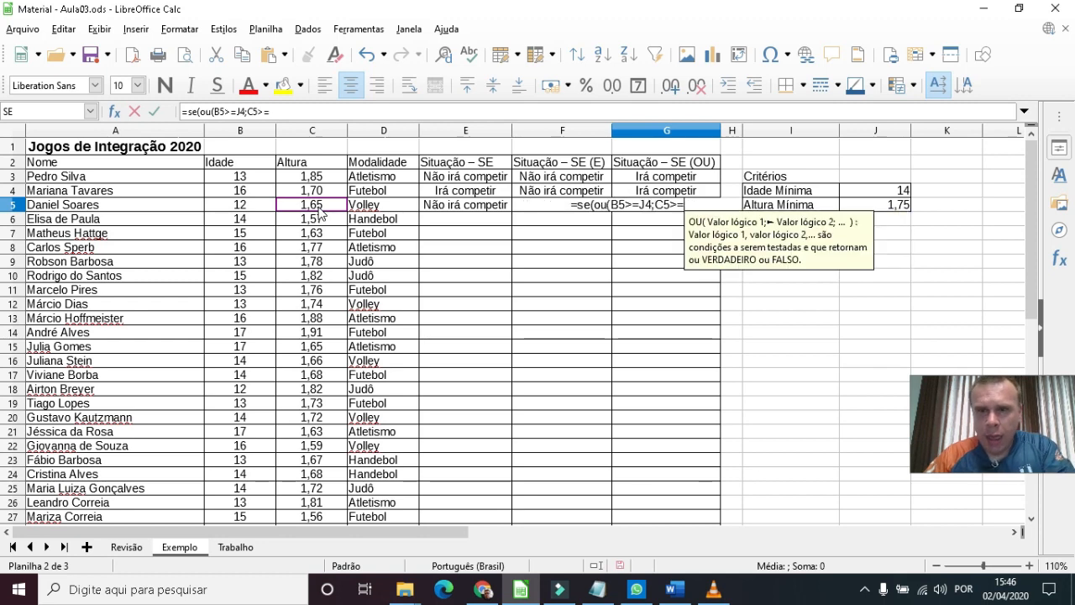
left_click(862, 207)
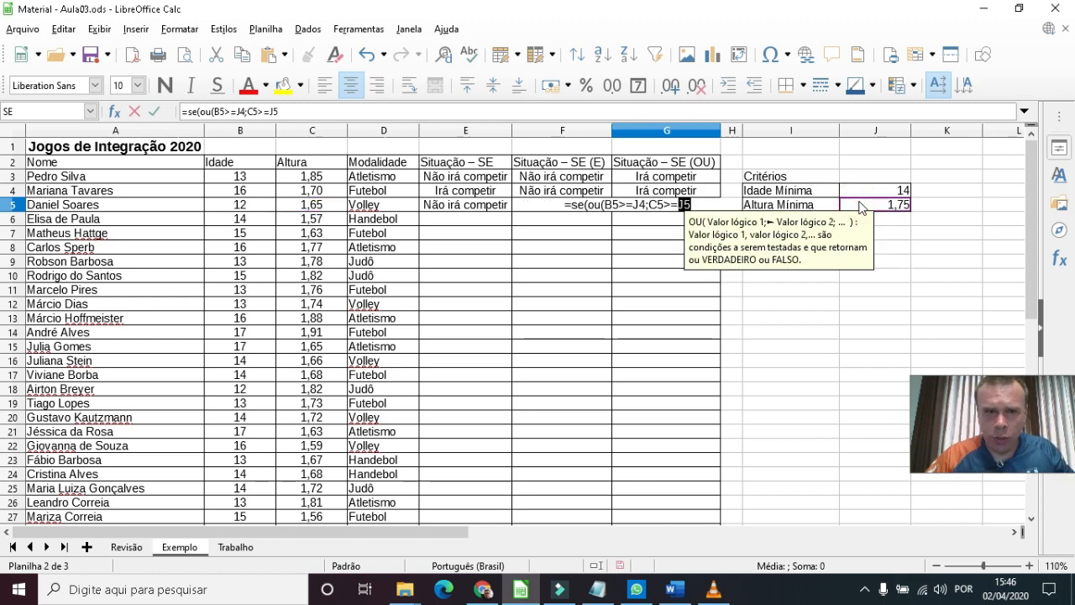
type(")")
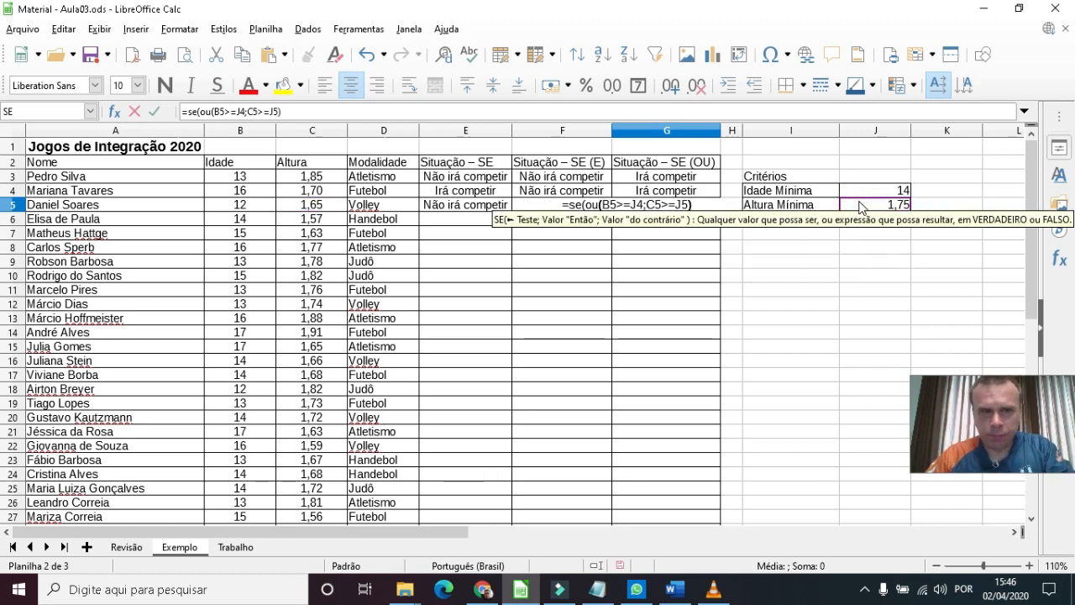
- Complete the G5 formula with "Irá competir" as the true result and "Não irá competir" as the false result
type(";\"")
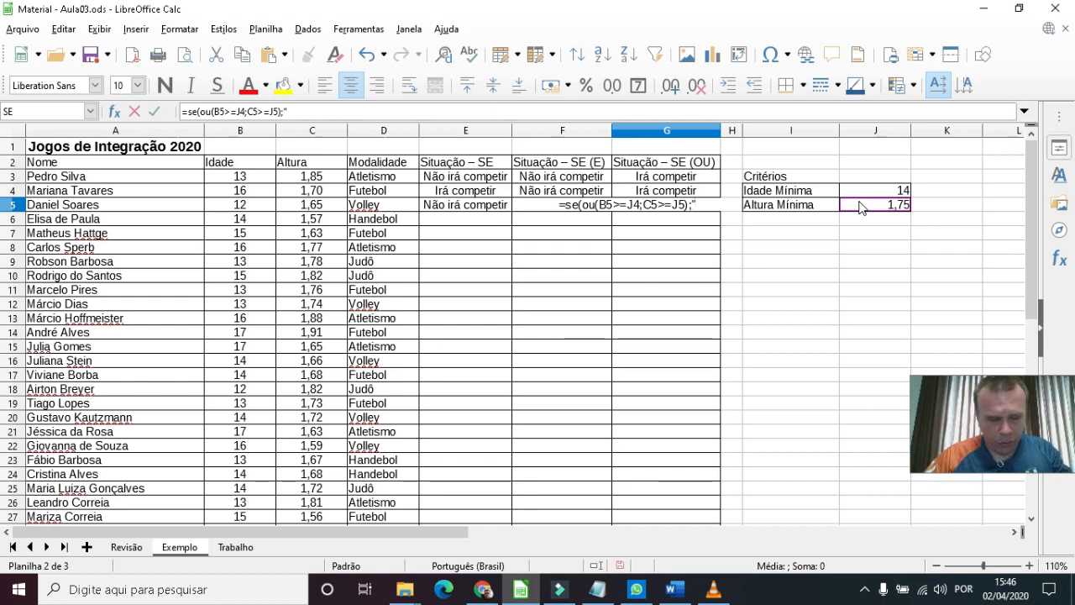
type("Ir")
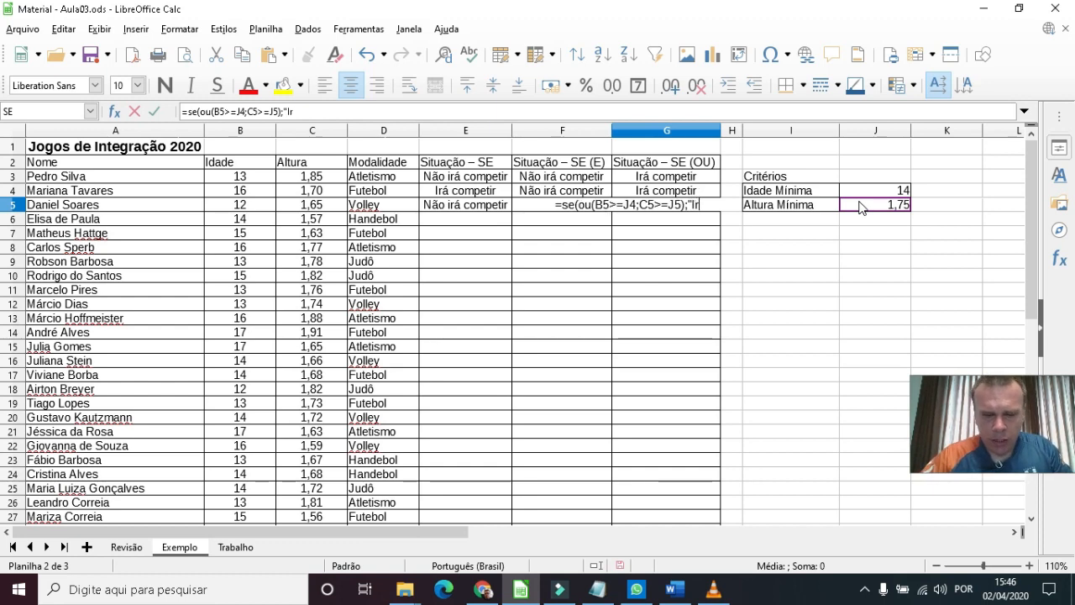
type("á compe")
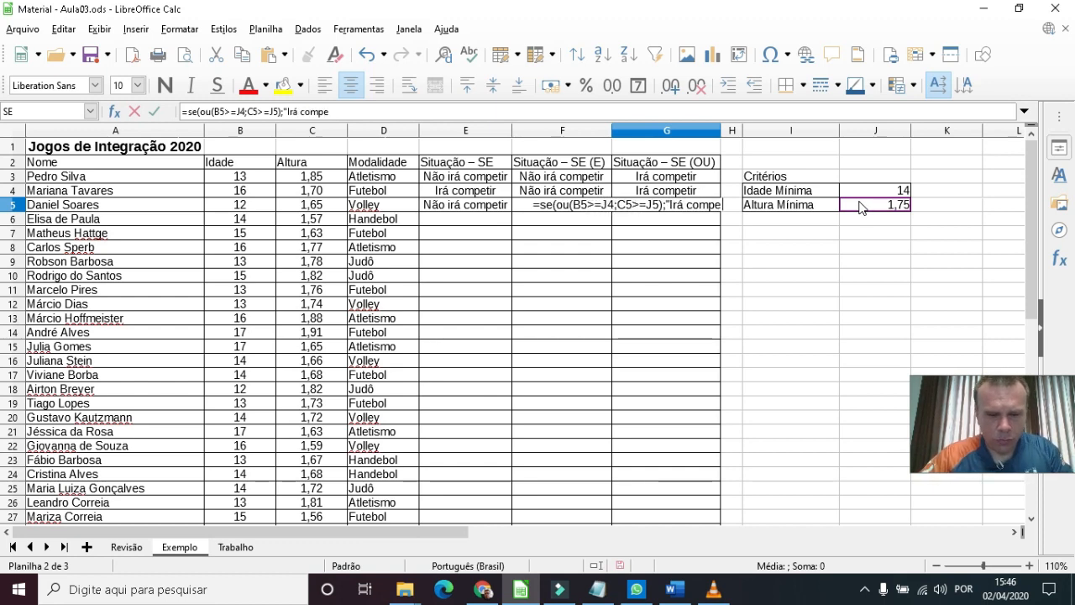
type("tir\"")
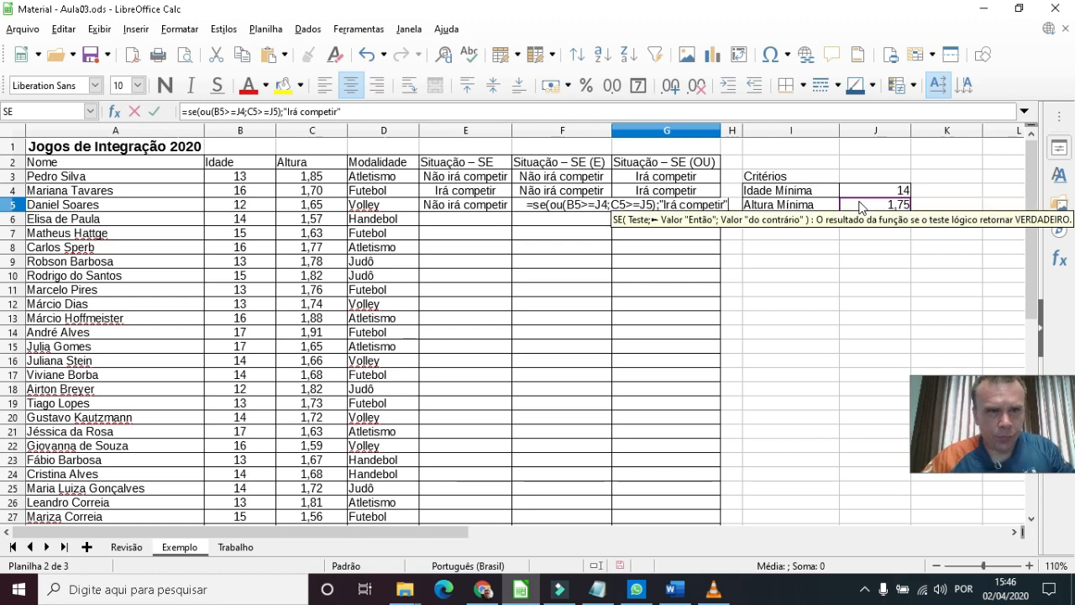
type("; \"")
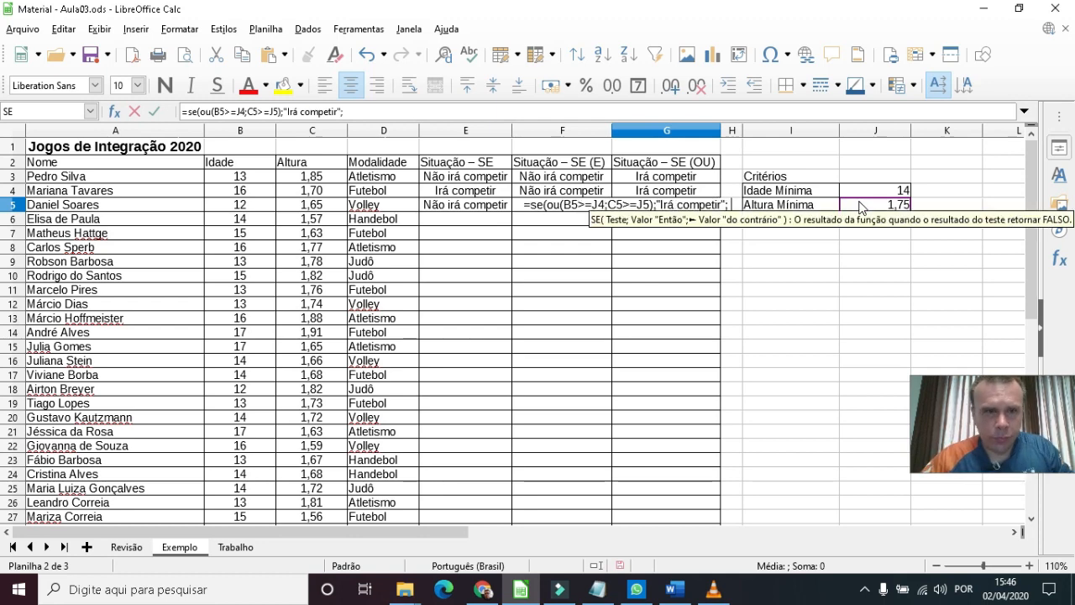
type("Não")
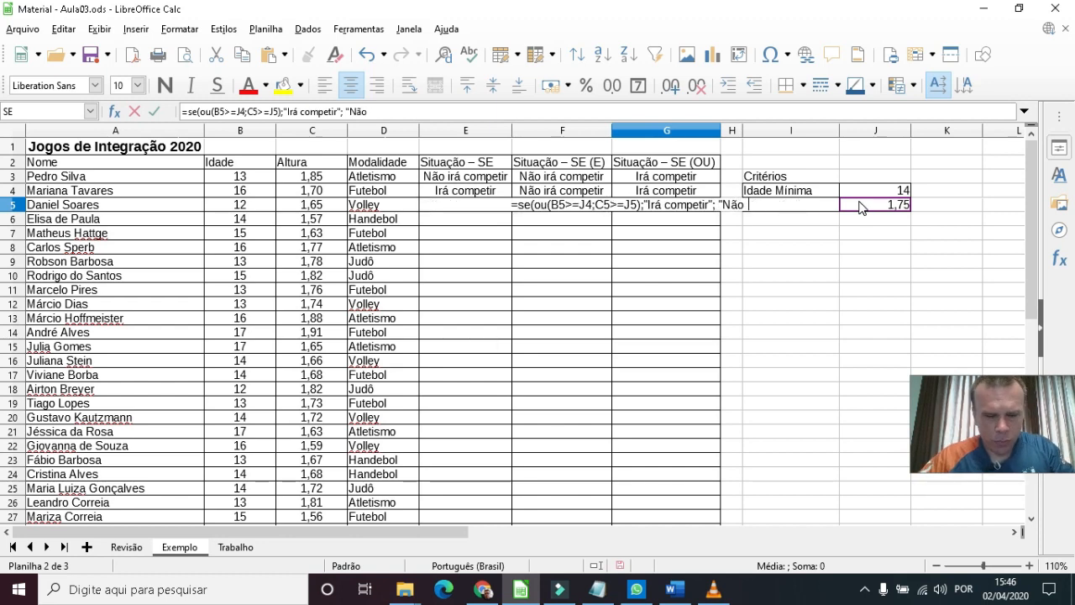
type(" ira")
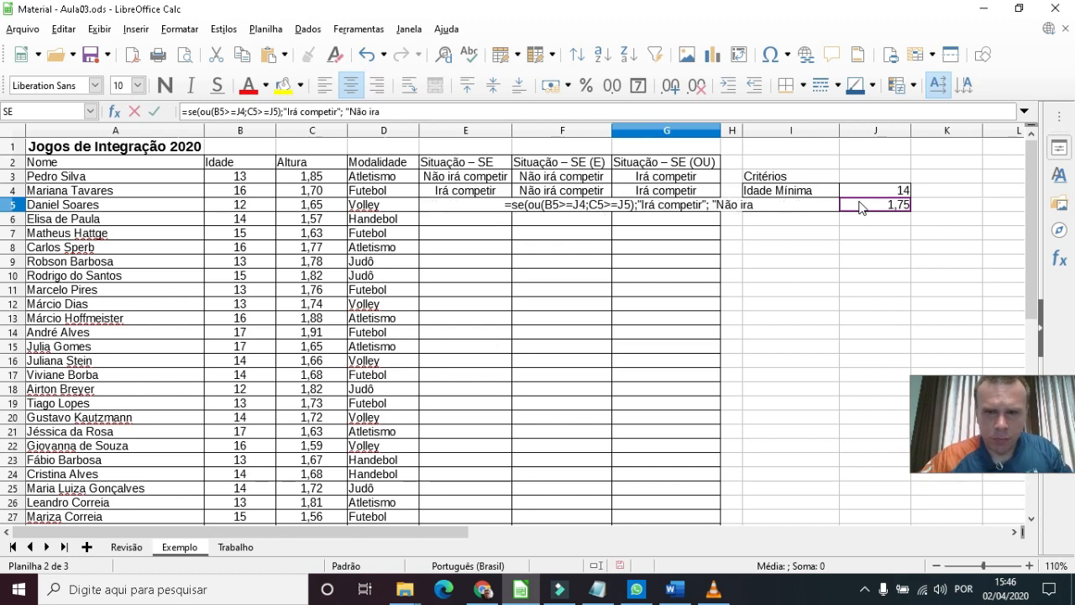
key("BackSpace")
type("á c")
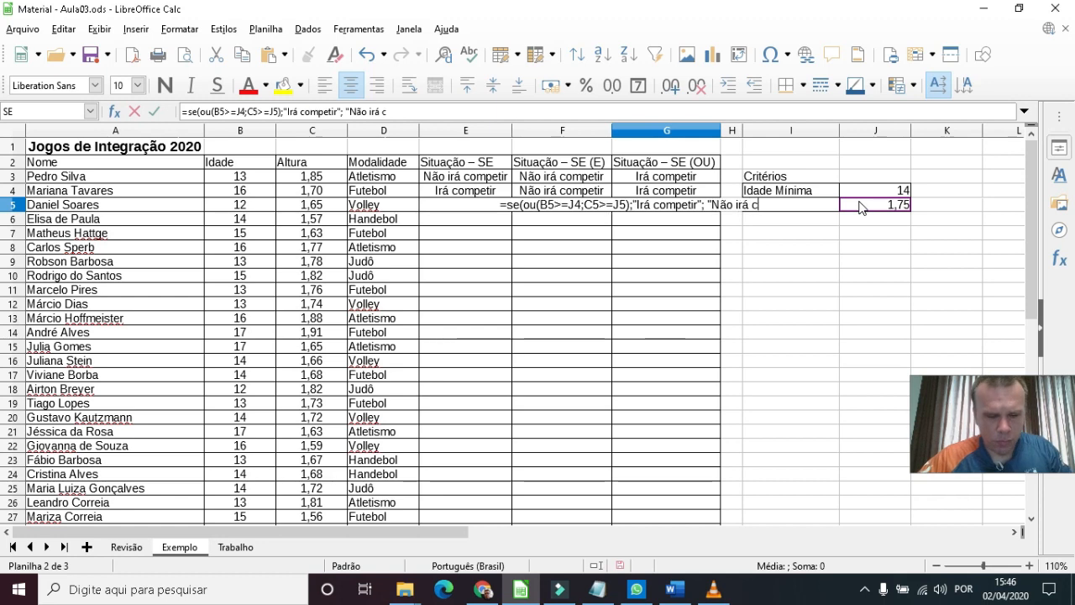
type("ompetir")
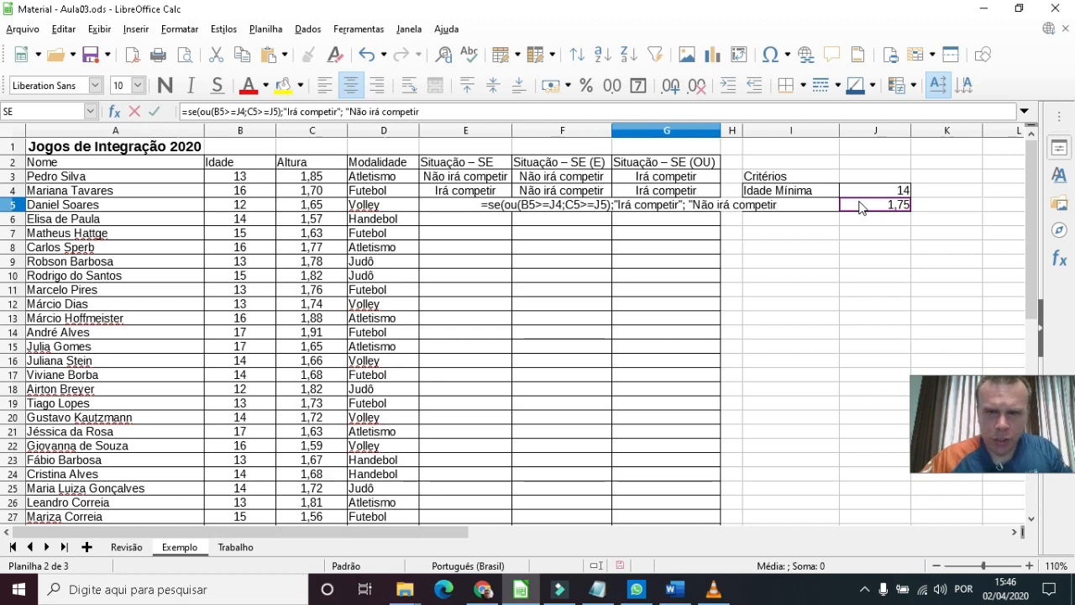
type("\")")
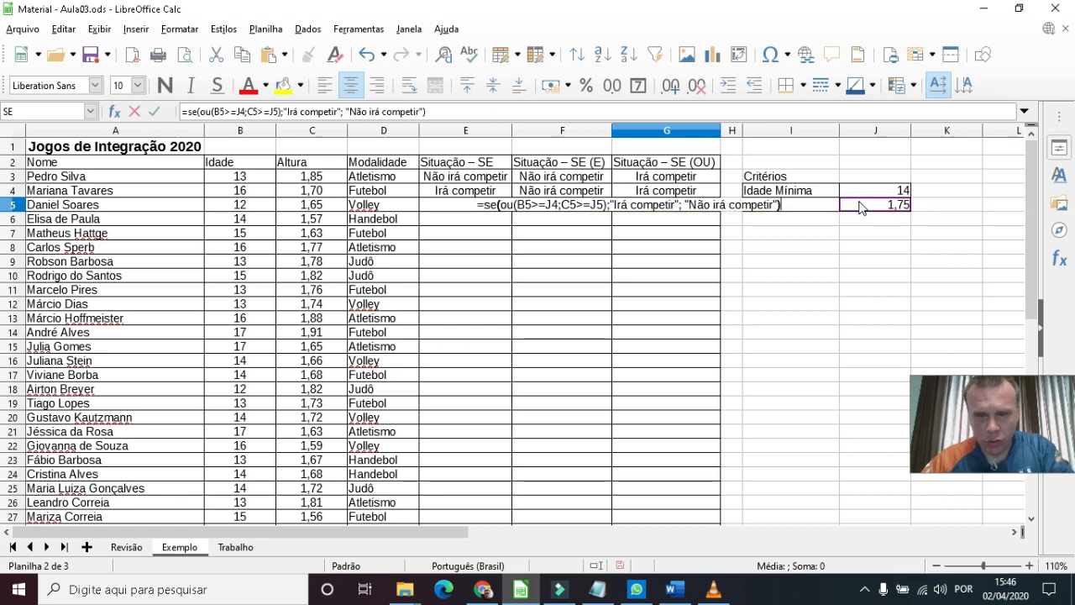
key("Return")
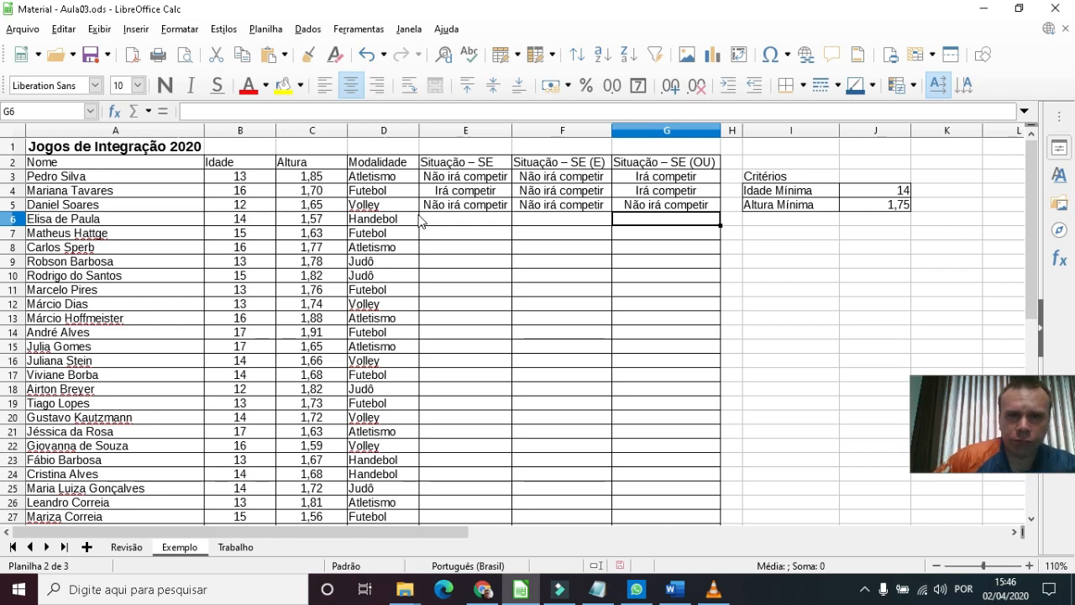
- Set the Idade value in B6 to 15 and the Altura value in C6 to 1,77
left_click(237, 220)
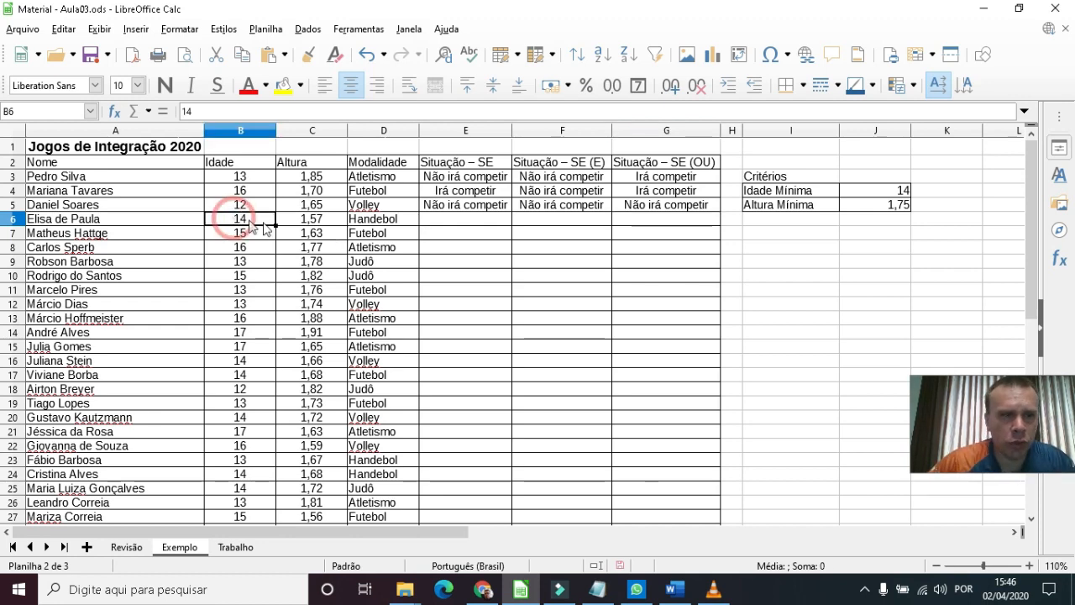
type("15")
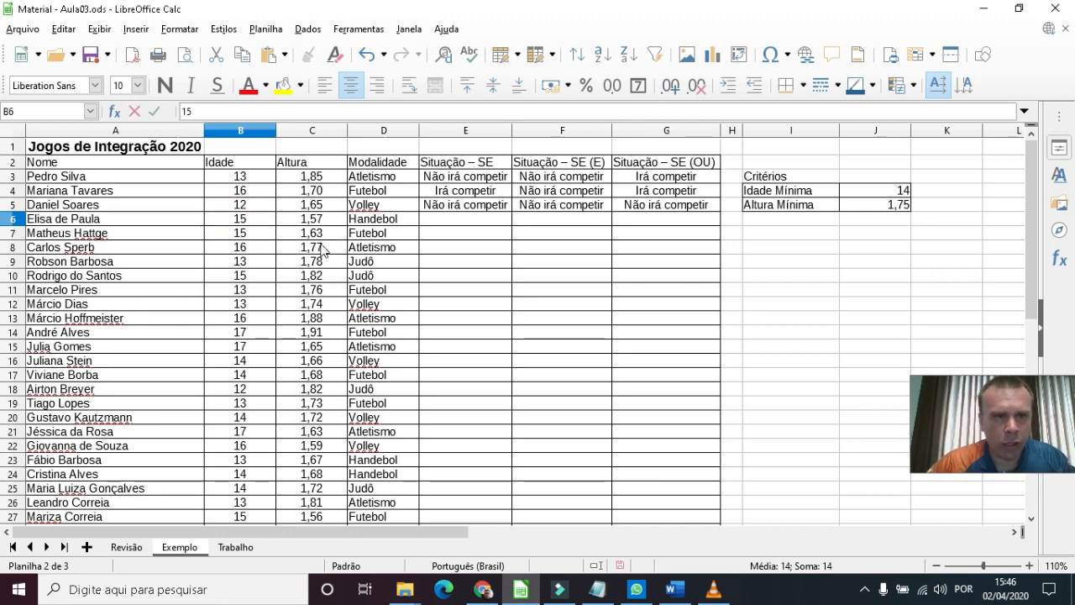
left_click(298, 223)
type("1,")
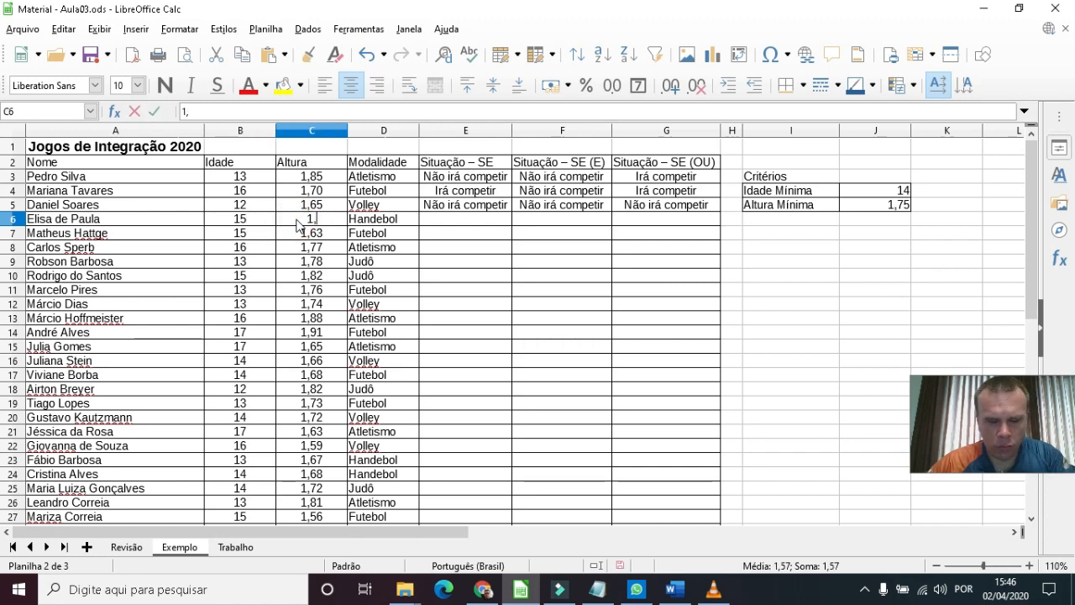
type("77")
key("Return")
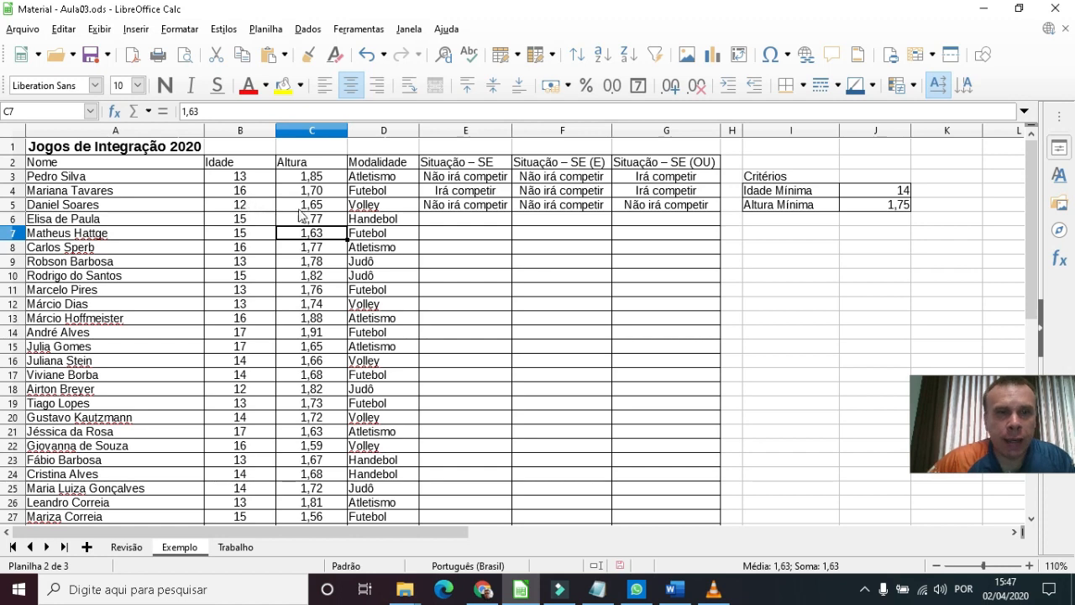
- Compare row 5's age and height with the minimum criteria and review its SE, SE (E) and SE (OU) formulas
left_click(451, 131)
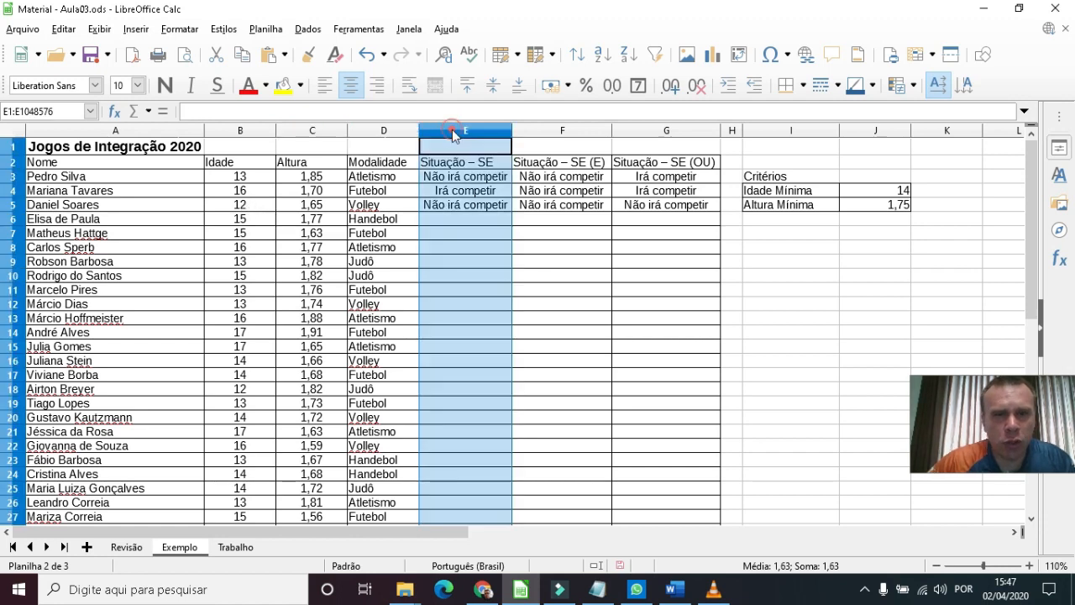
left_click(237, 207)
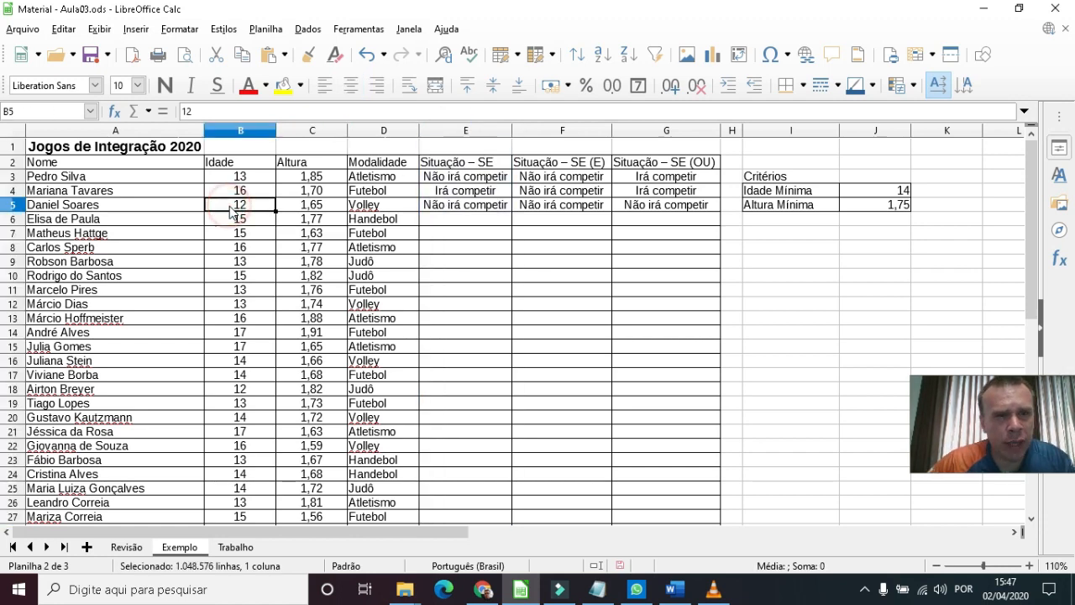
left_click(887, 198)
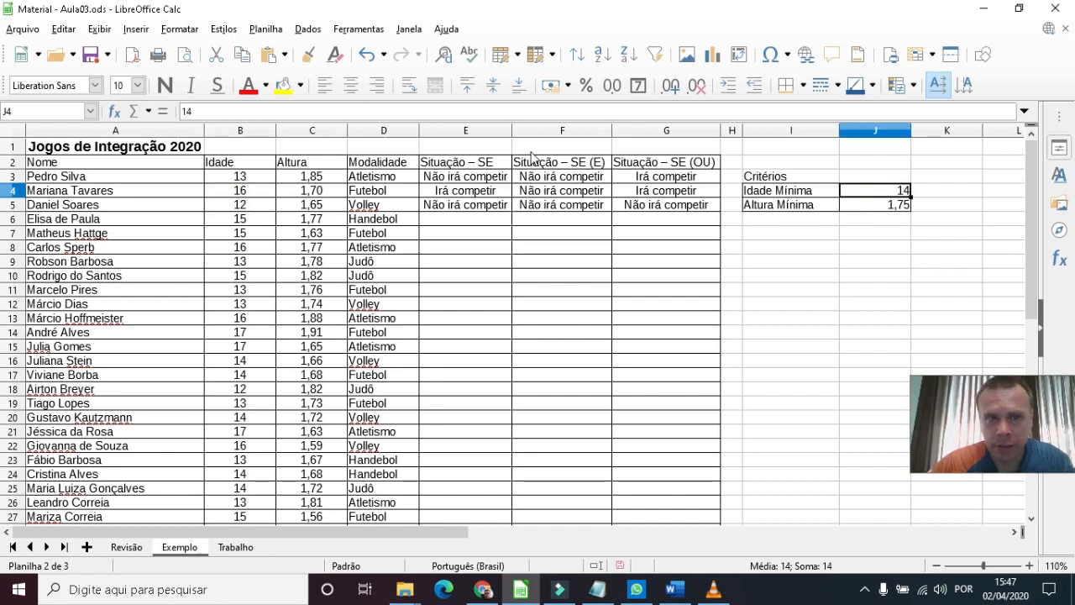
left_click(215, 207)
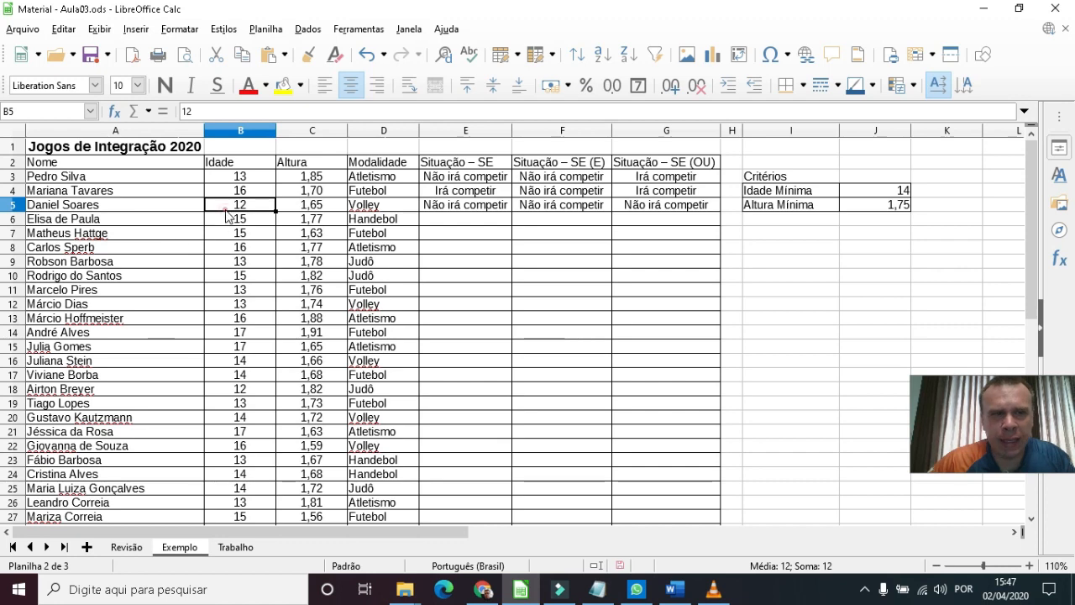
left_click(322, 210)
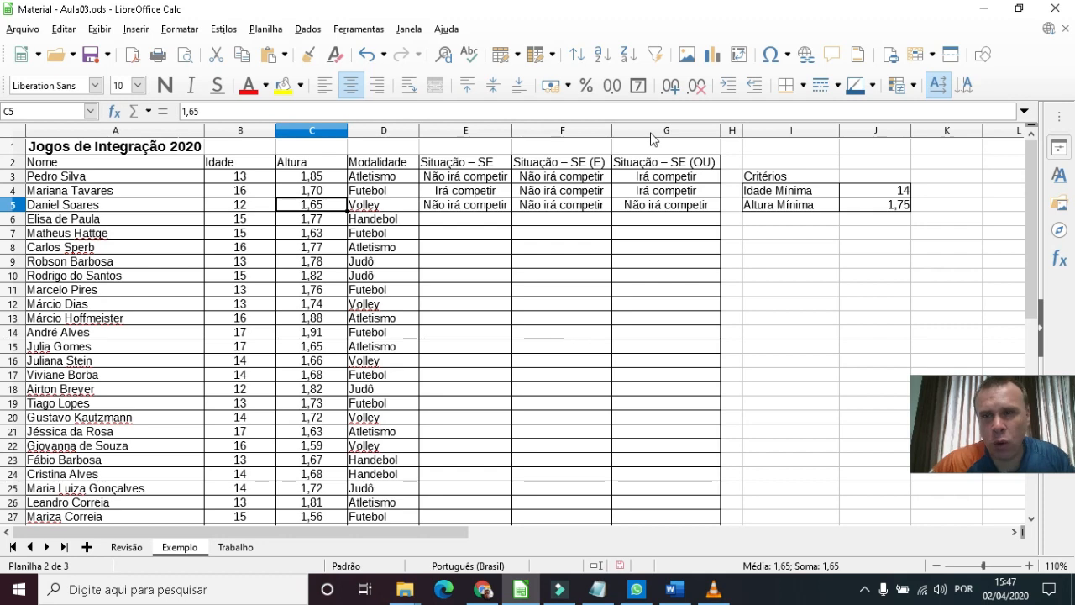
left_click(439, 212)
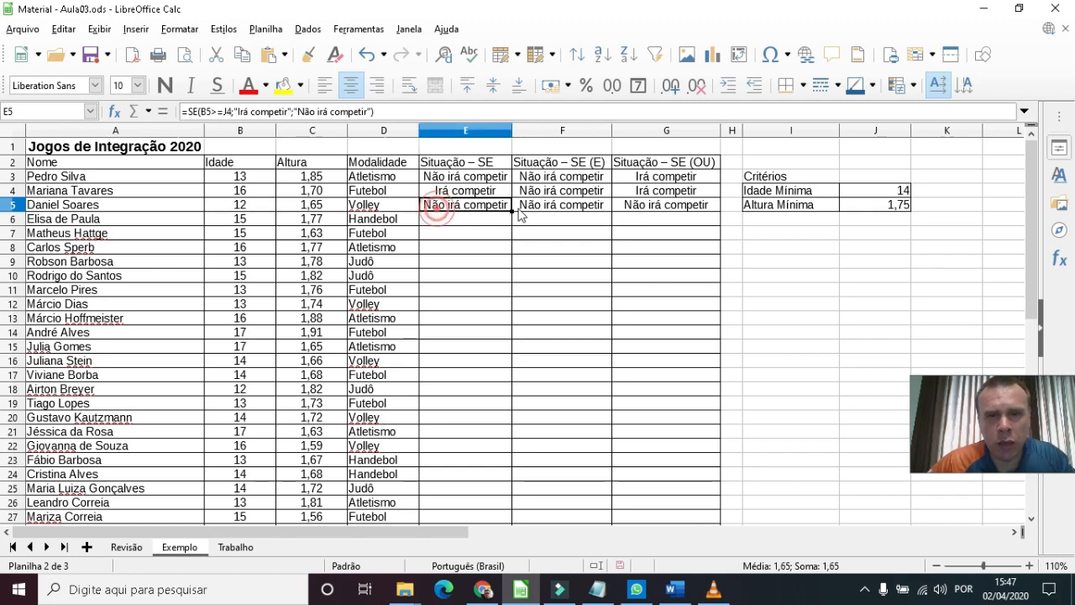
left_click(555, 208)
left_click(653, 211)
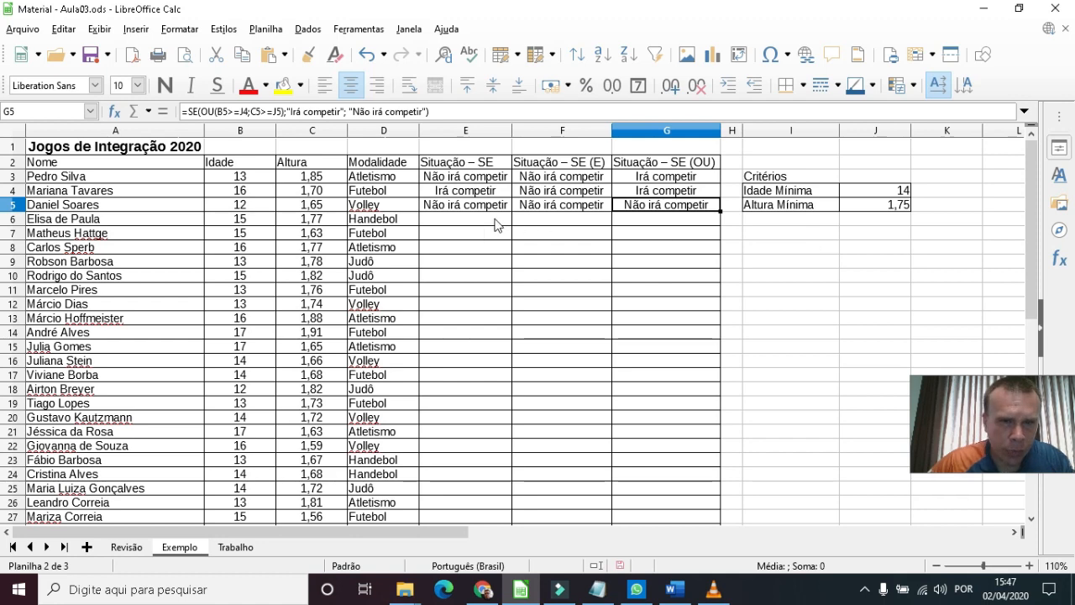
- Begin an SE formula in E6 using B6>=J4 as the minimum age test
left_click(462, 220)
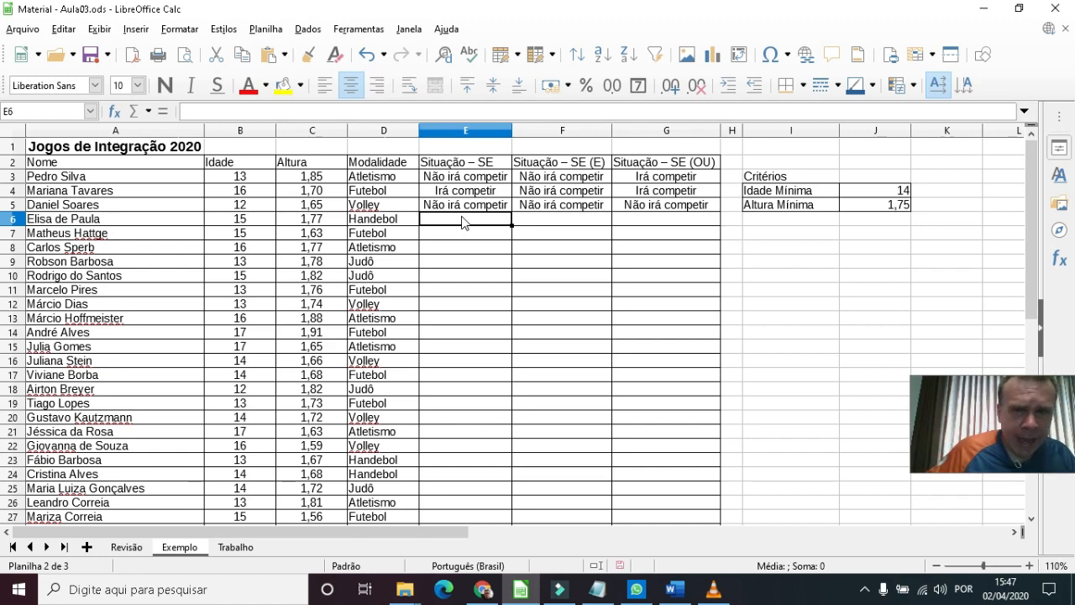
type("=se(")
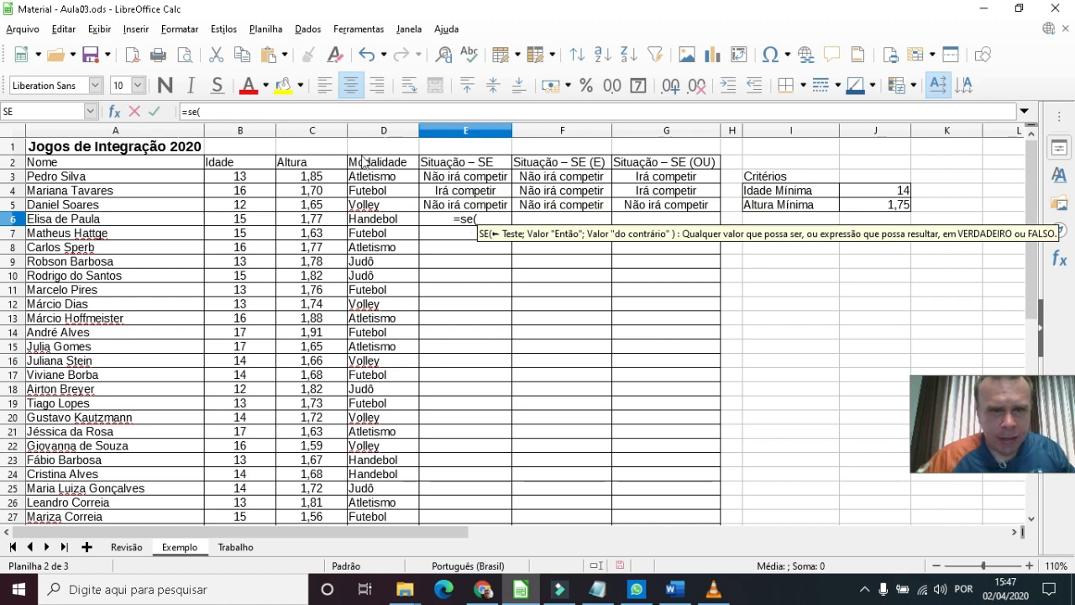
left_click(238, 219)
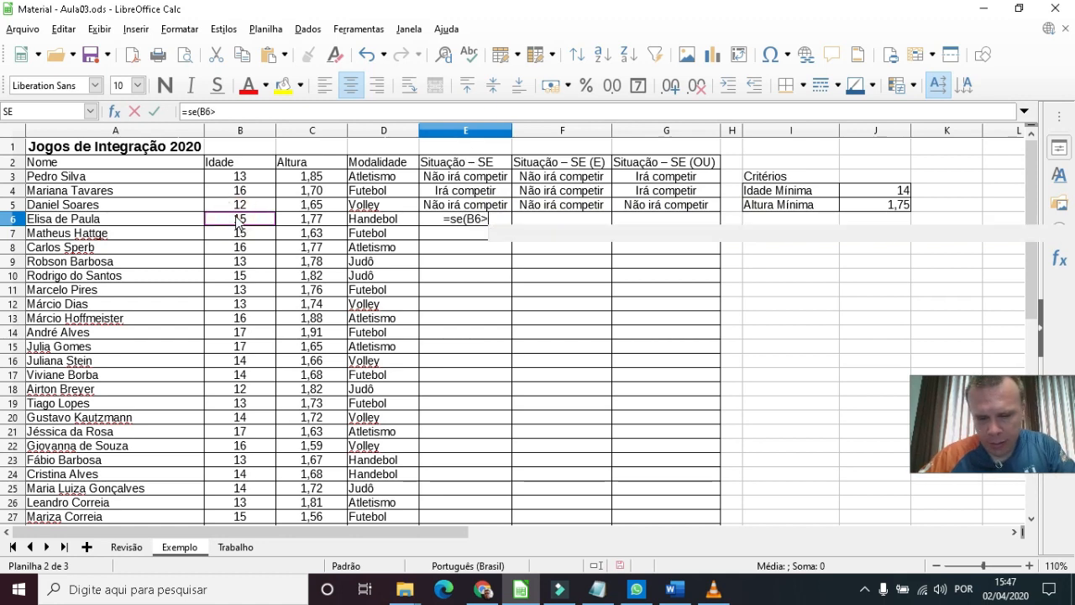
type(">=")
left_click(885, 190)
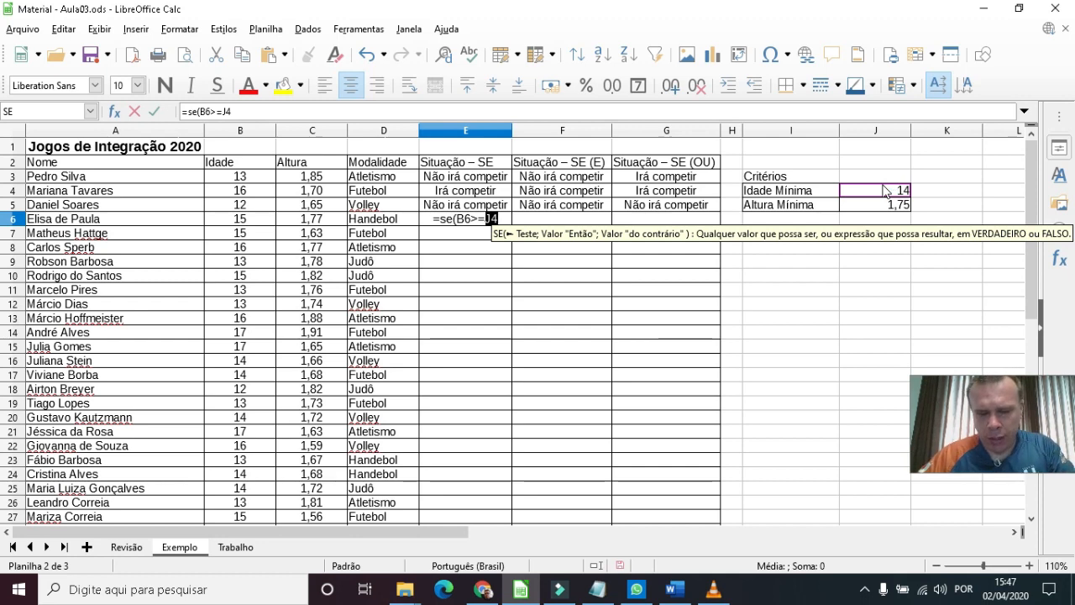
- Add "Irá competir" as the true result of the SE formula in E6
type(";\"")
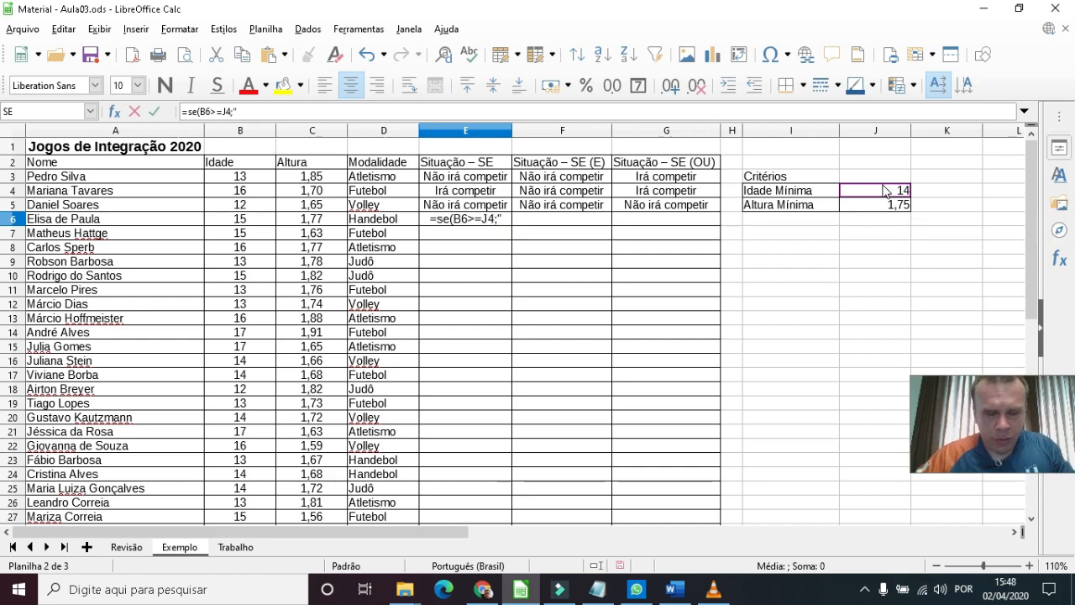
type("Irá ")
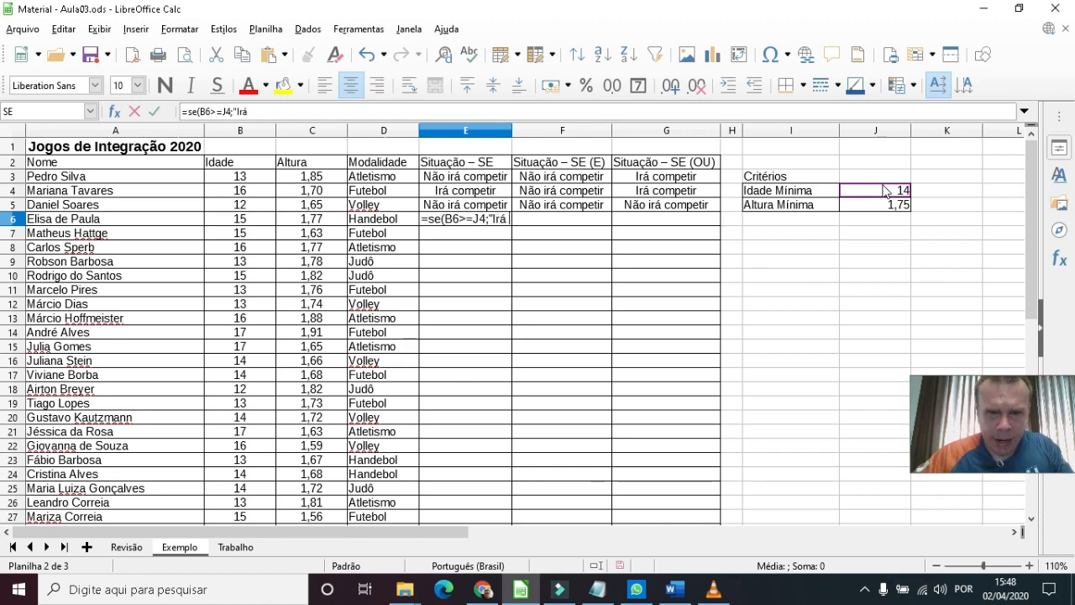
type("competir")
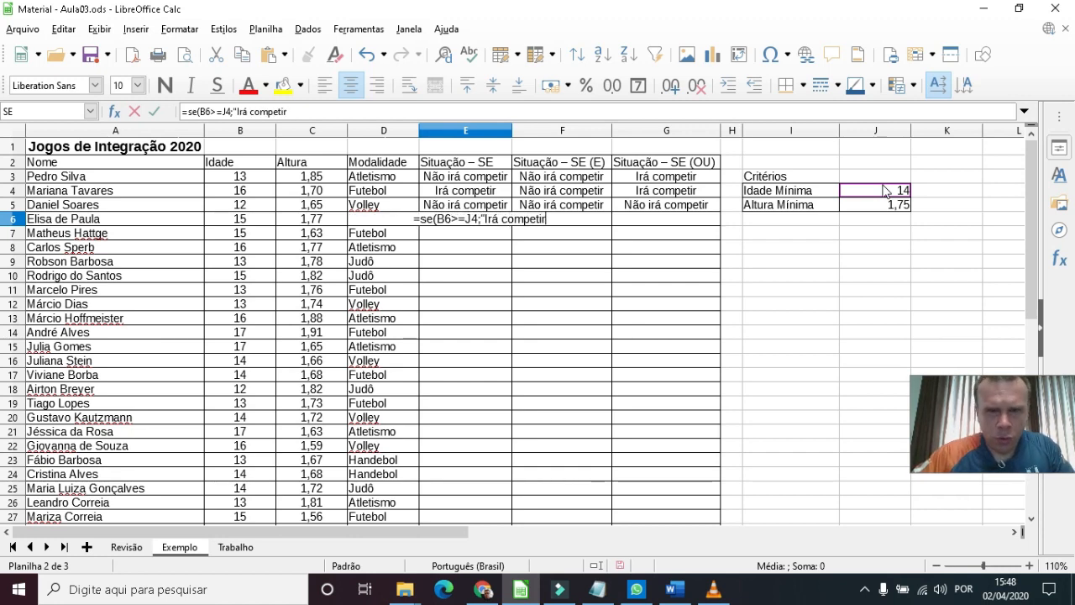
type("\"")
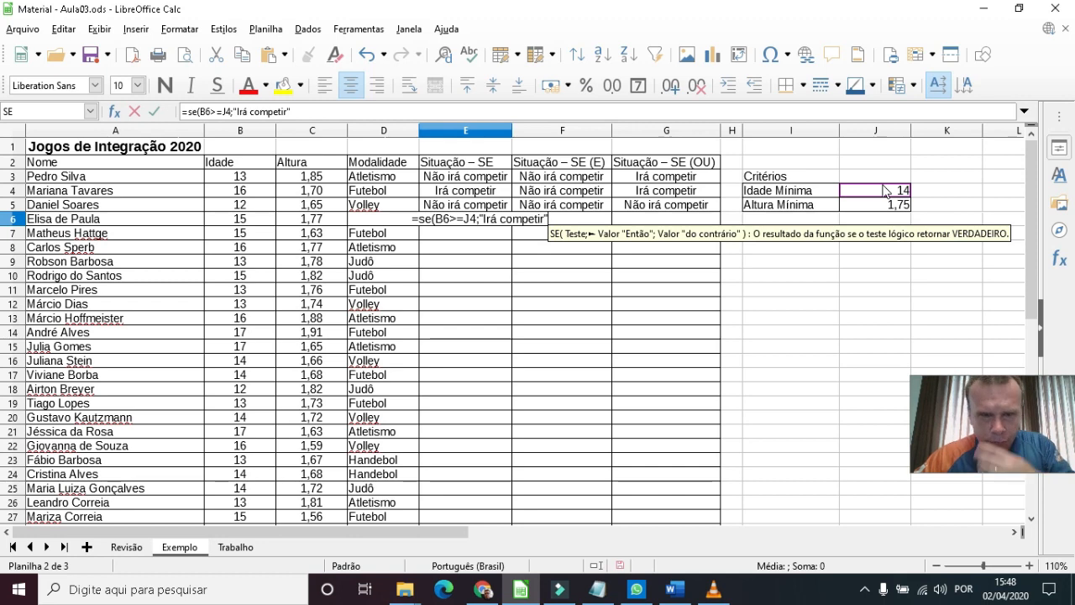
- Complete the E6 formula with "Não irá competir" as the false result and check it against the age in B6
type(";\"")
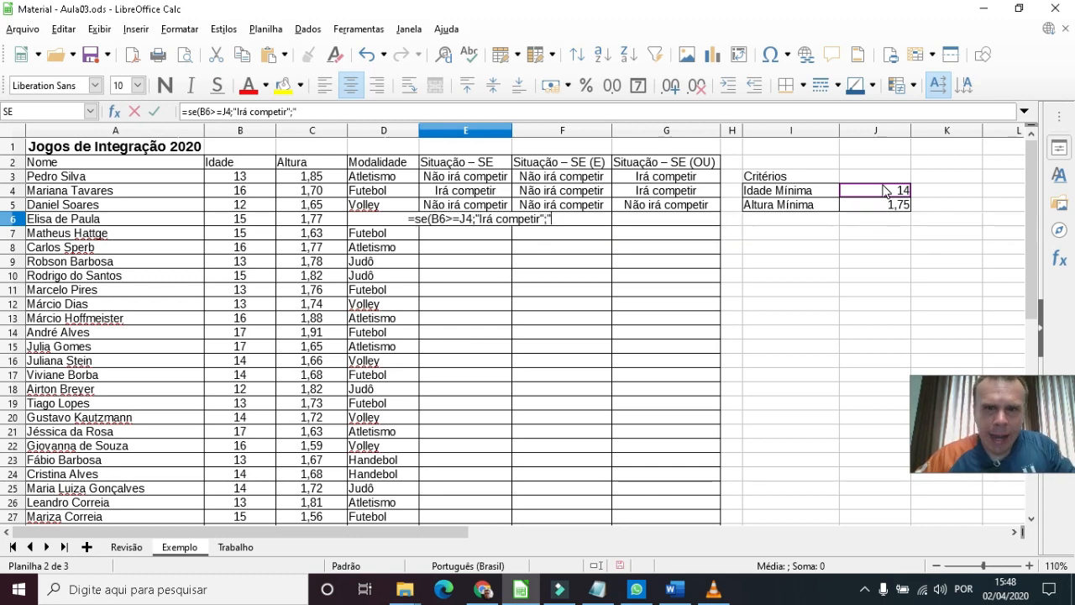
type("Não ")
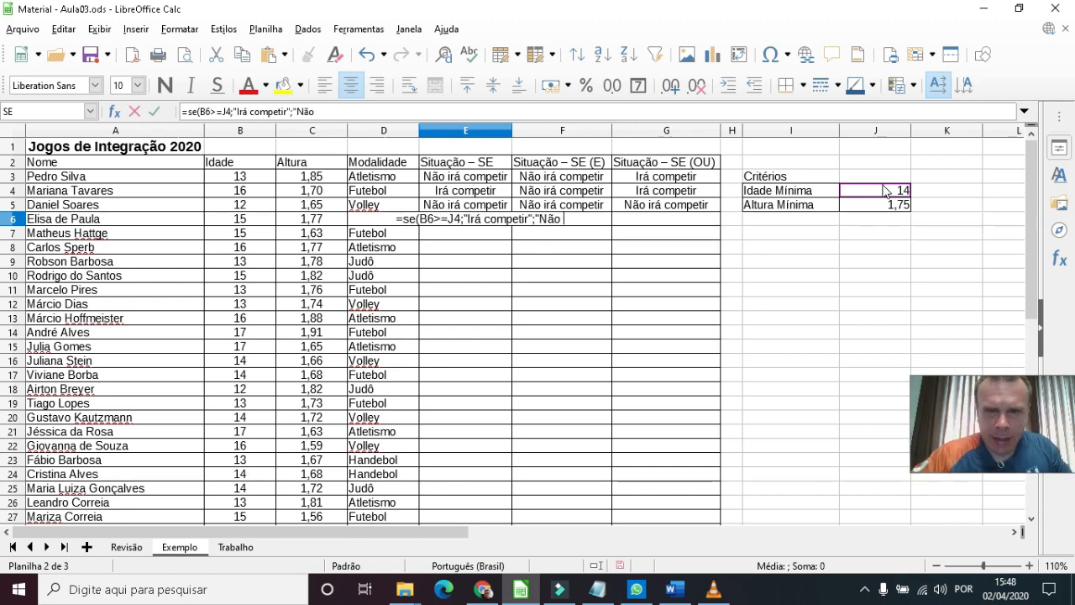
type("irá ")
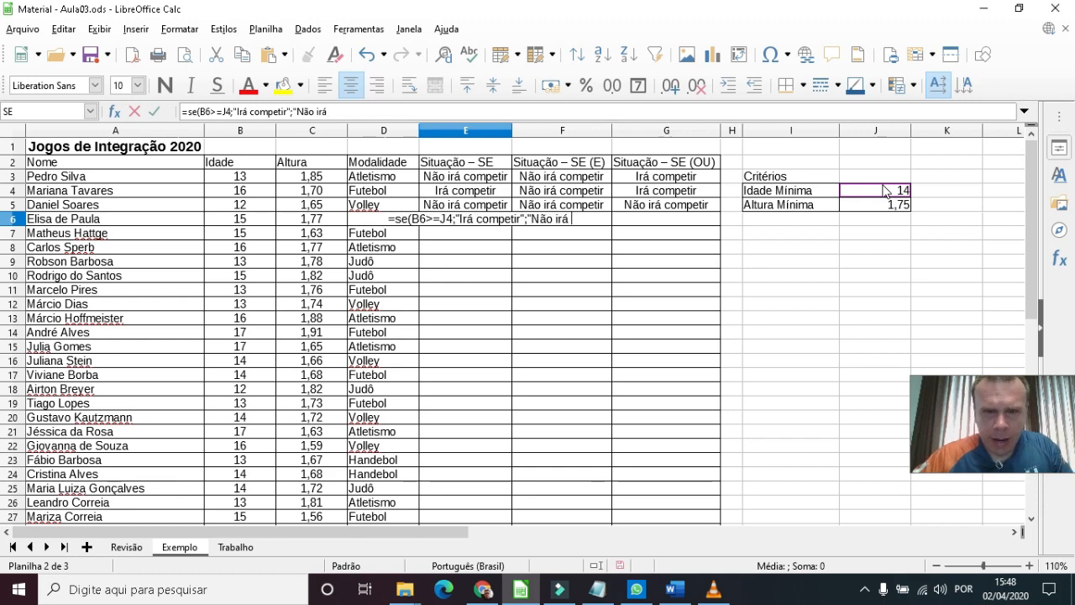
type("competir")
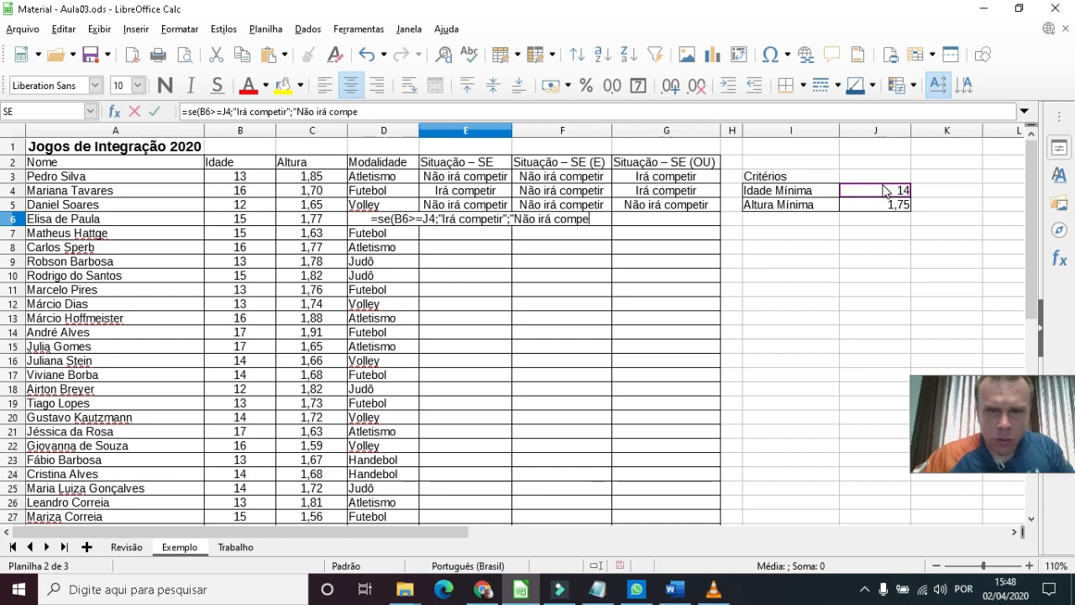
type("\"")
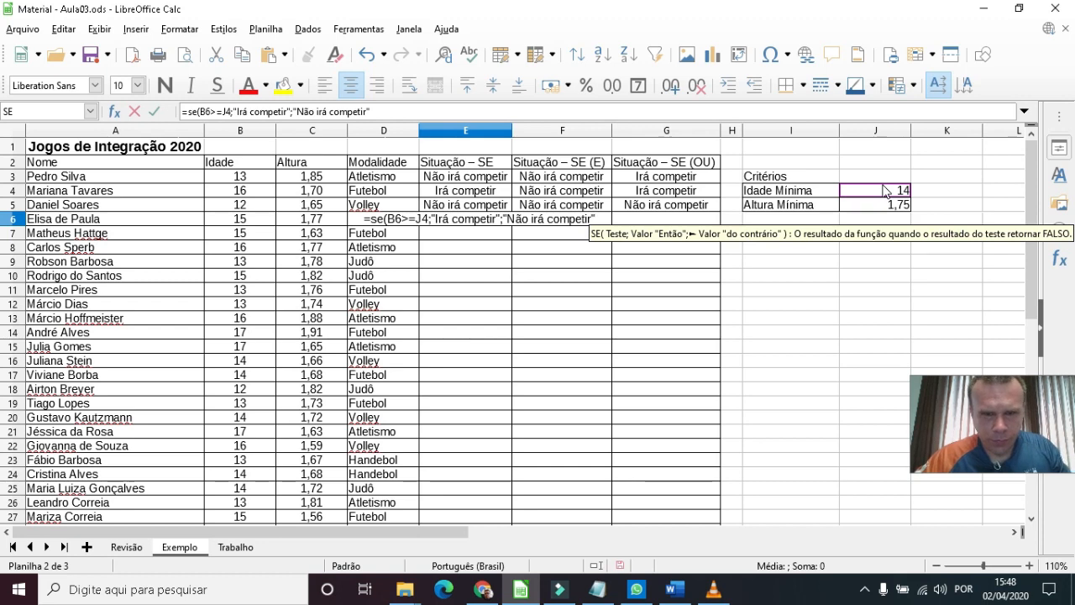
type(")")
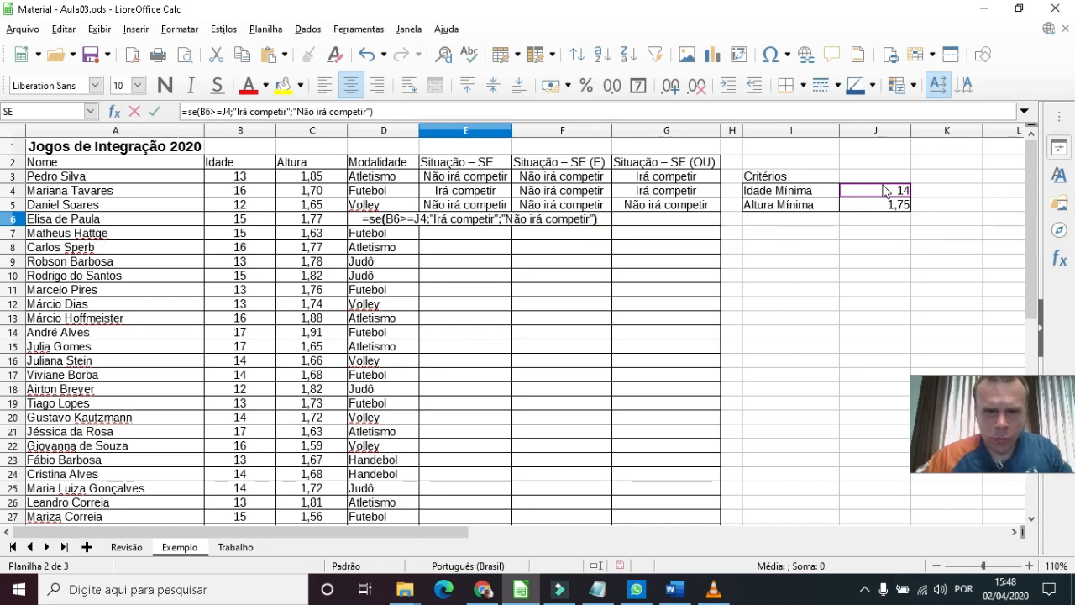
key("Return")
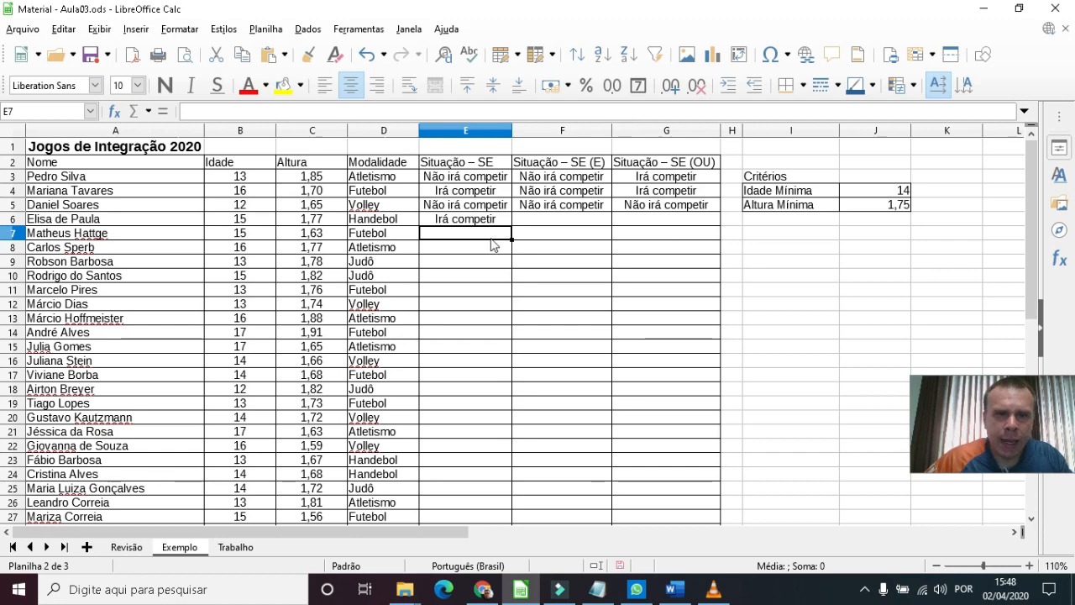
left_click(469, 221)
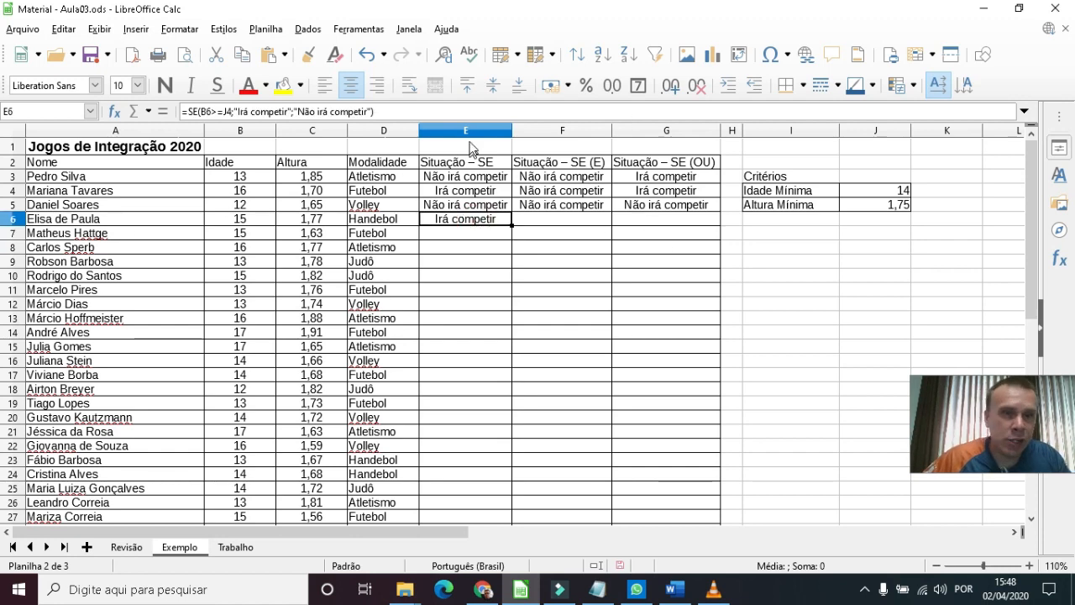
left_click(458, 131)
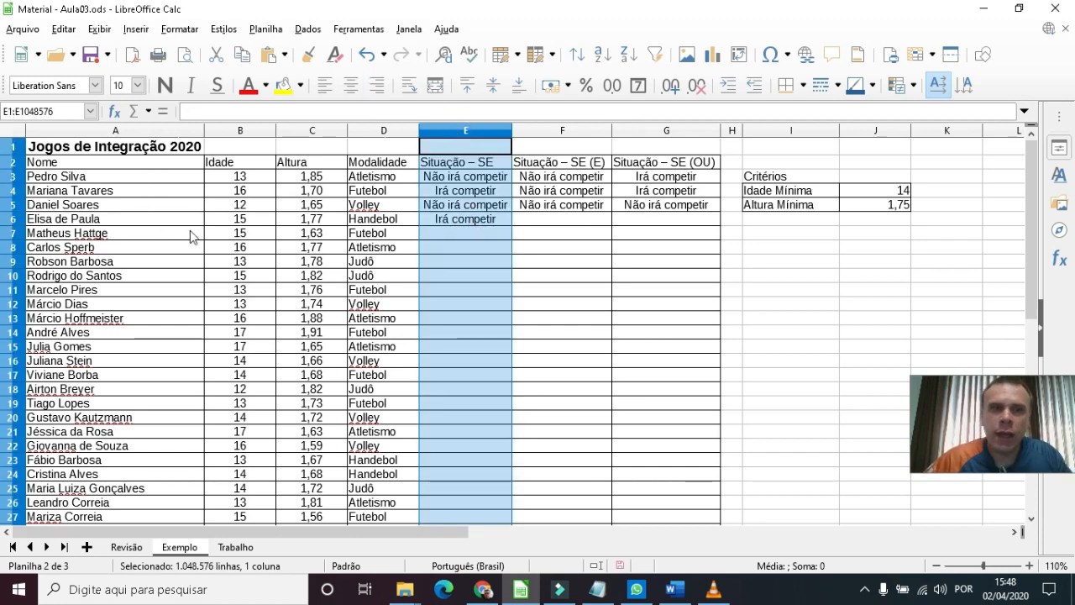
left_click(235, 220)
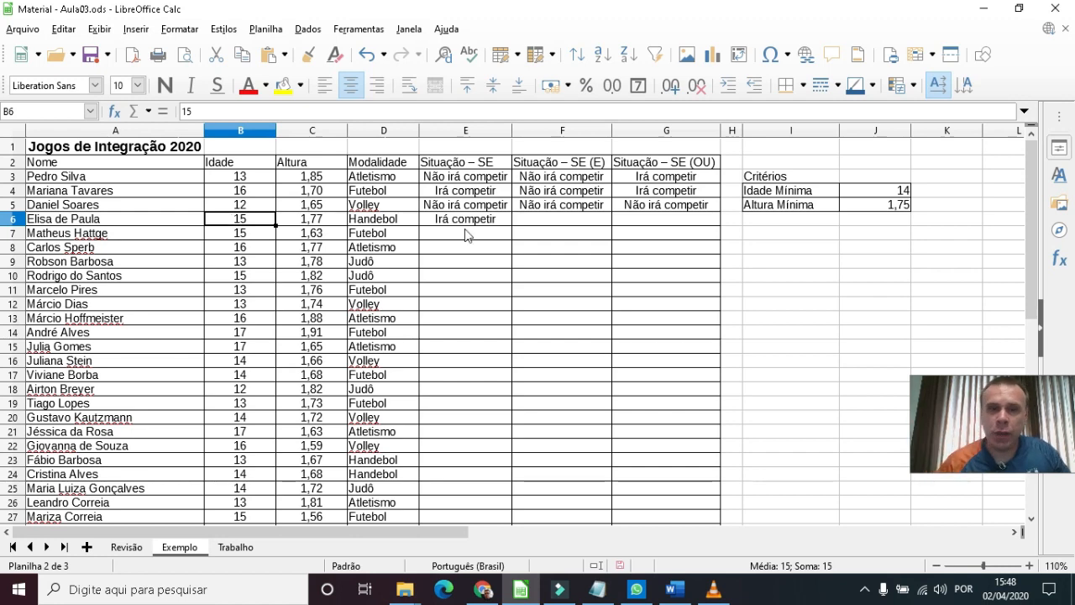
- Begin a formula in F6 with SE and a nested E, using B6>=J4 as the first condition
left_click(575, 223)
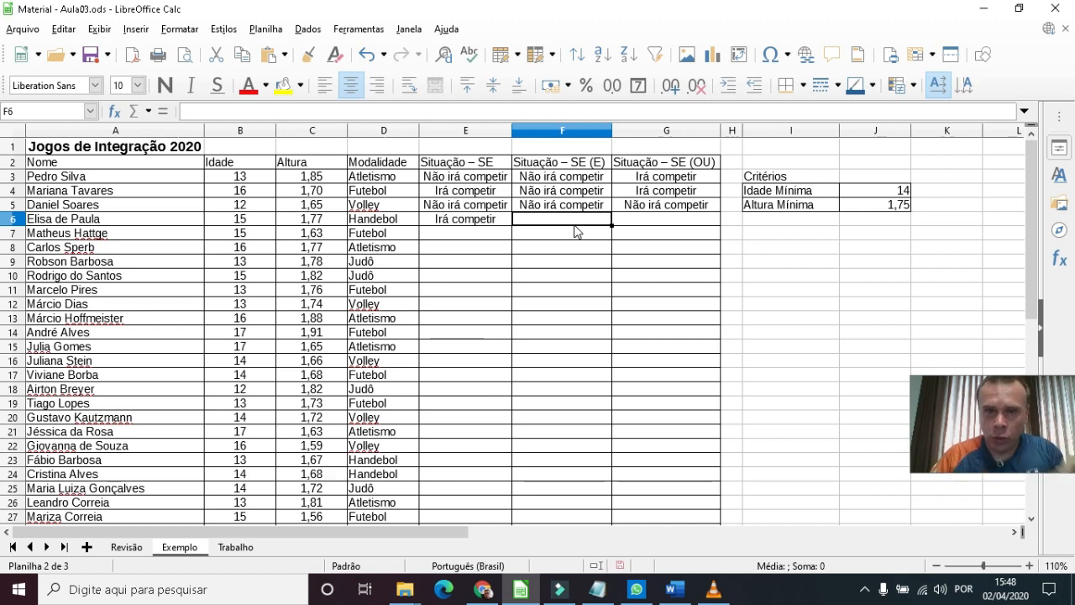
type("=se(")
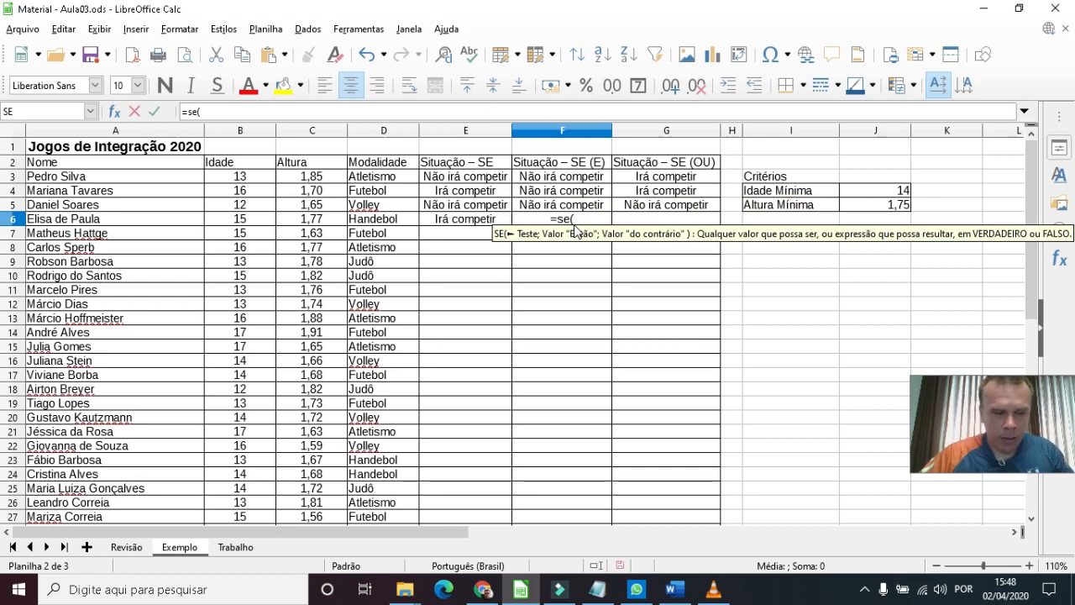
type("e(")
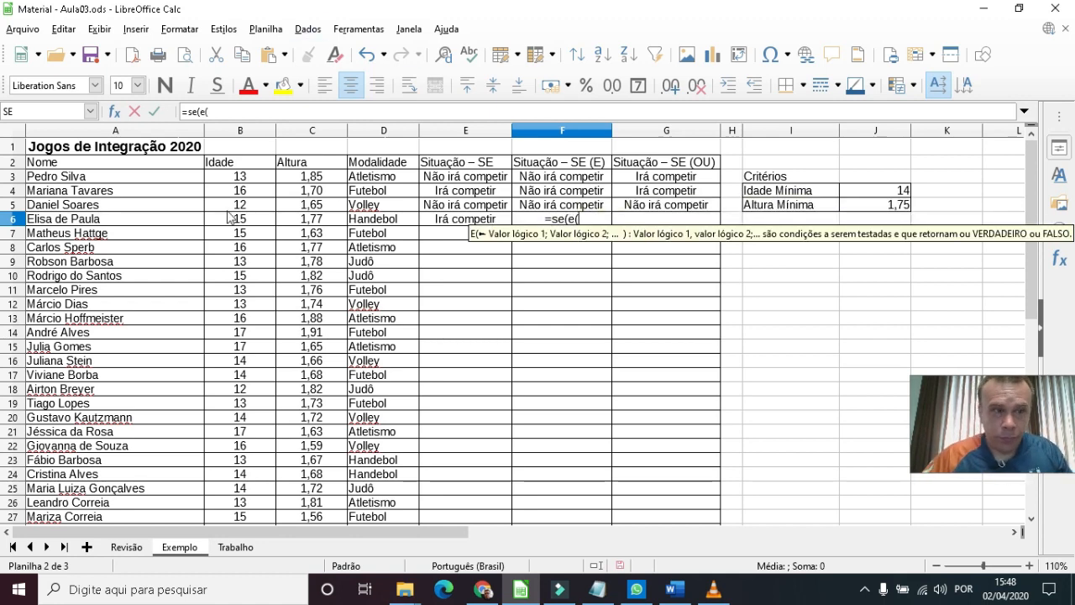
left_click(240, 221)
type(">=")
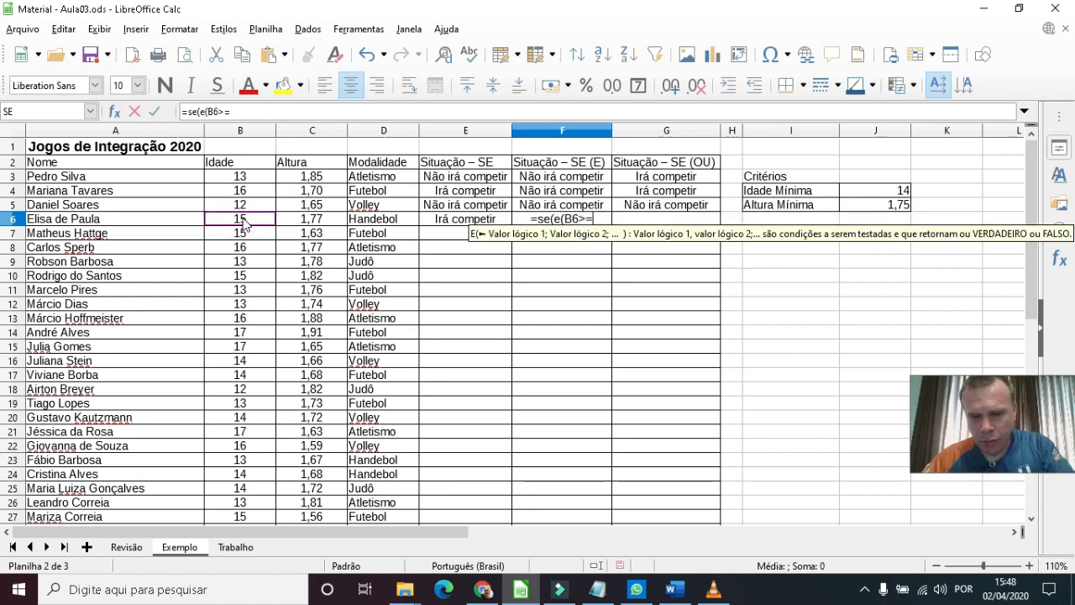
left_click(886, 194)
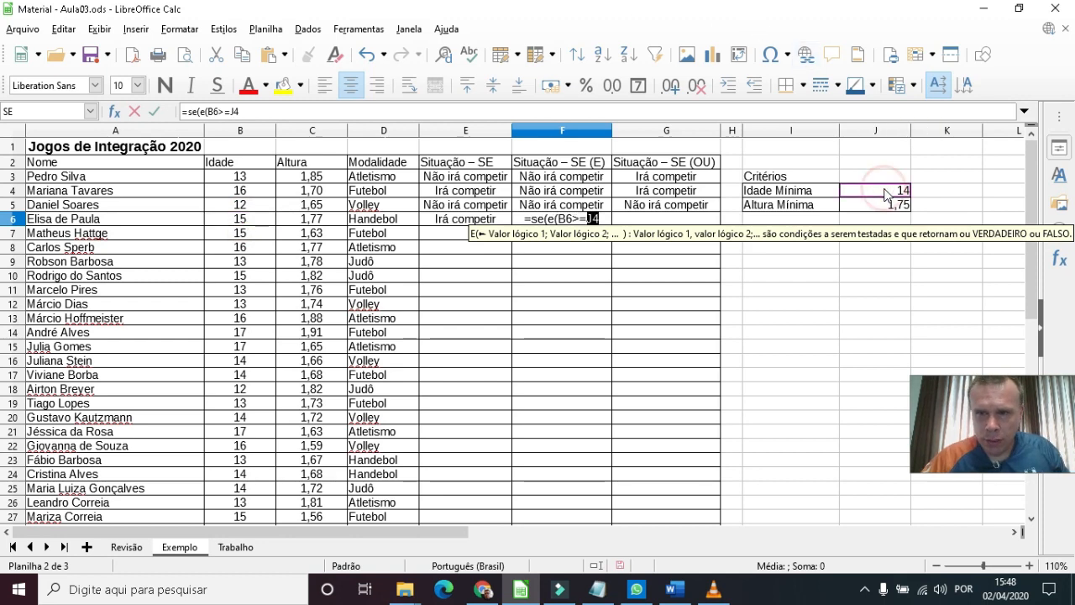
type(";")
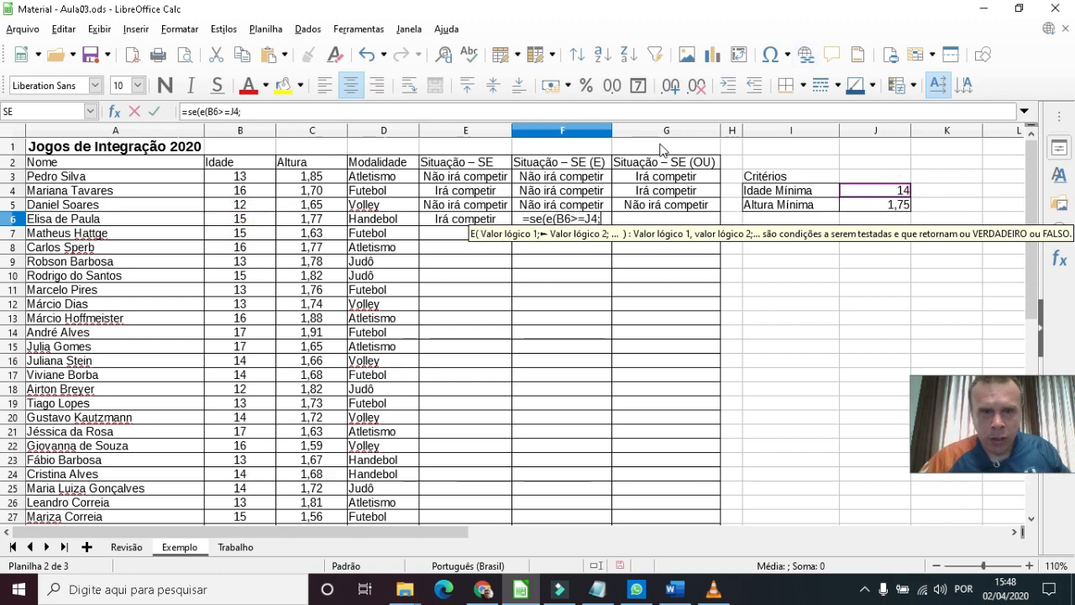
- Add C6>=J5 as the second condition of the nested E in F6 and close the E function
left_click(325, 222)
type(">=")
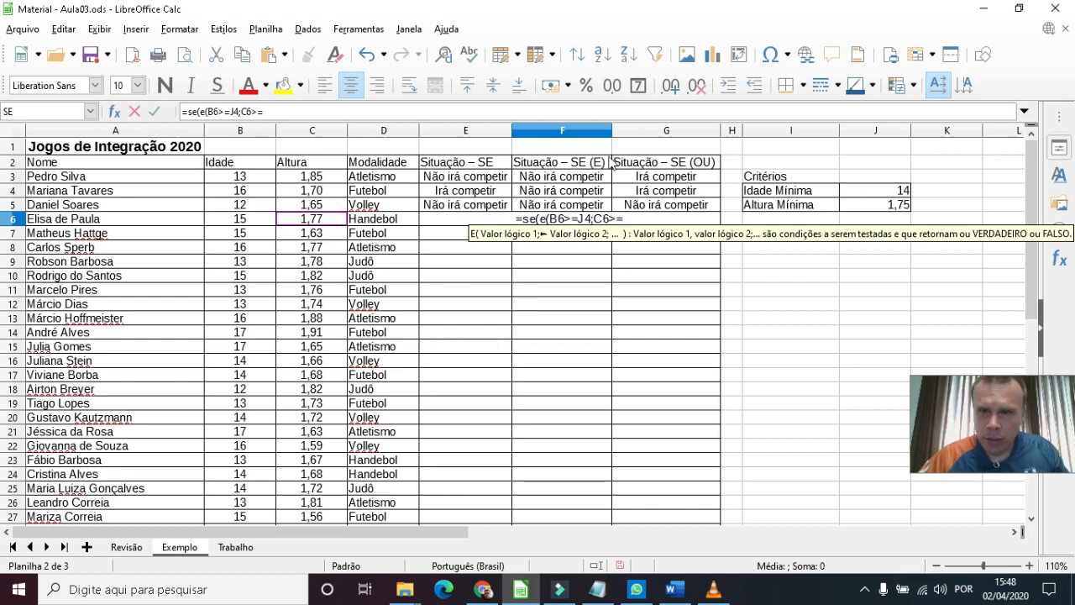
left_click(883, 206)
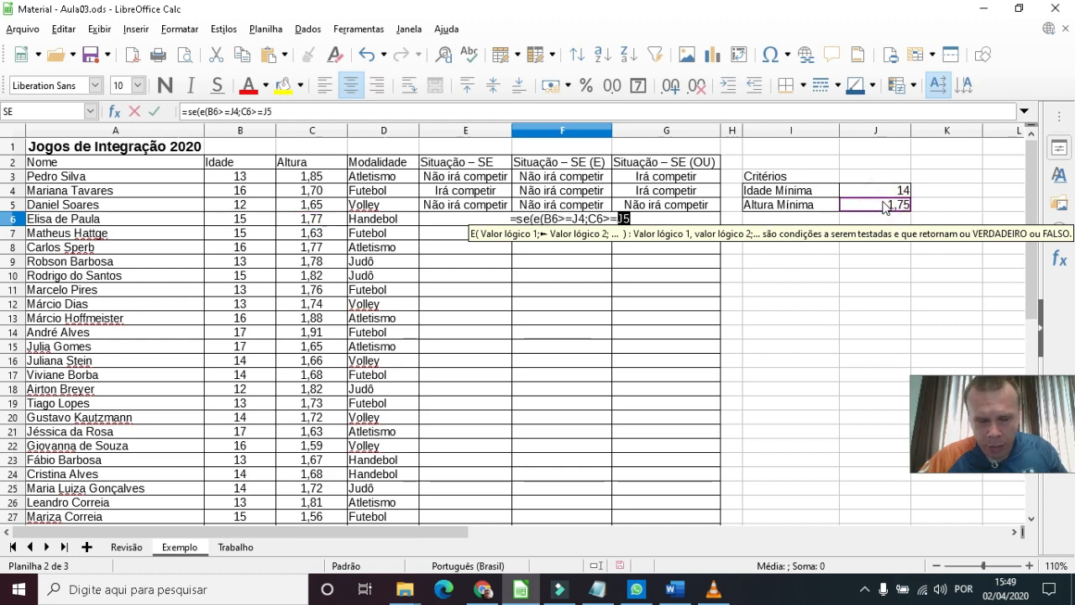
type(");\"")
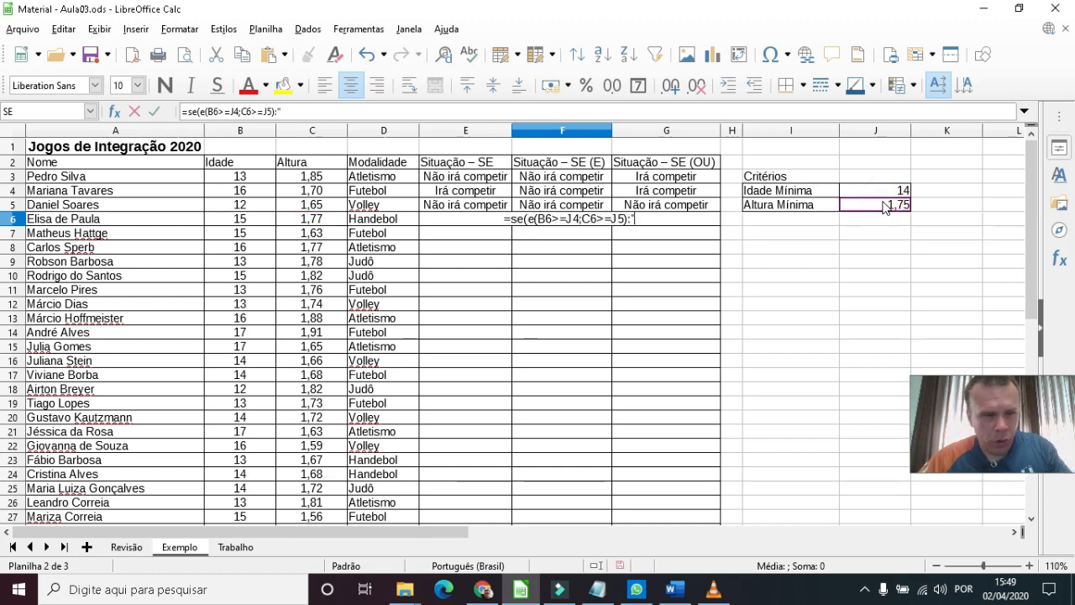
- Try to complete the F6 formula with "Irá competir" as the true result and "Não irá competir" as the false result
type("Ir")
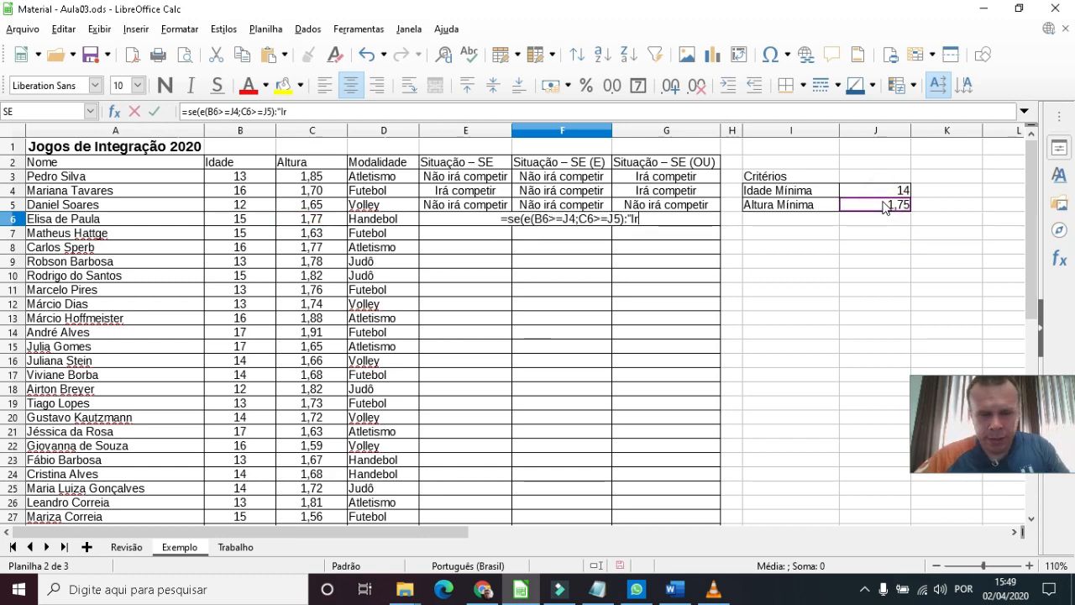
type("á compe")
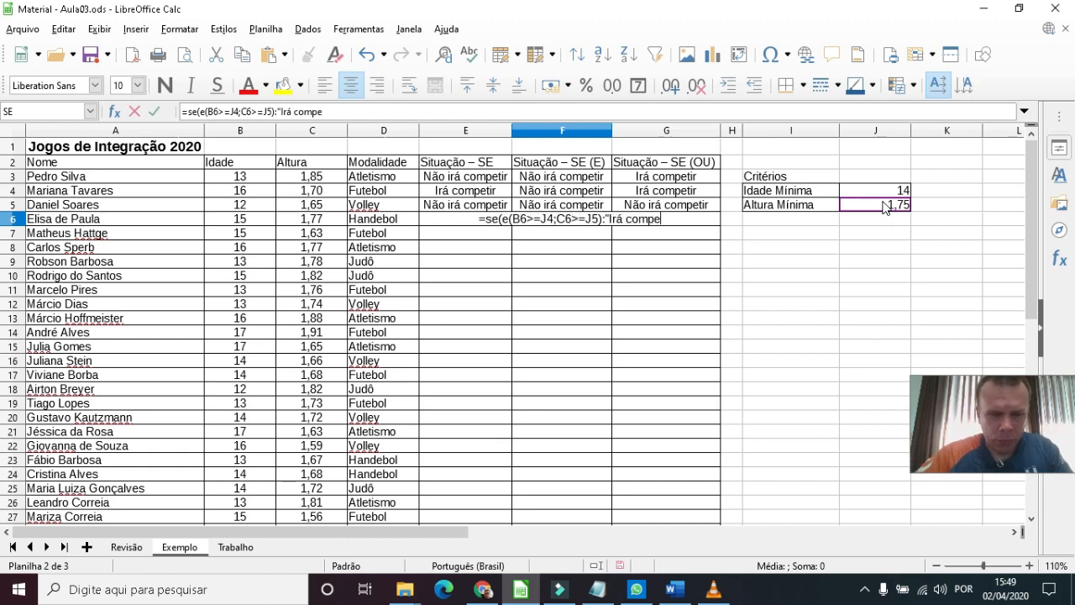
type("tir\";")
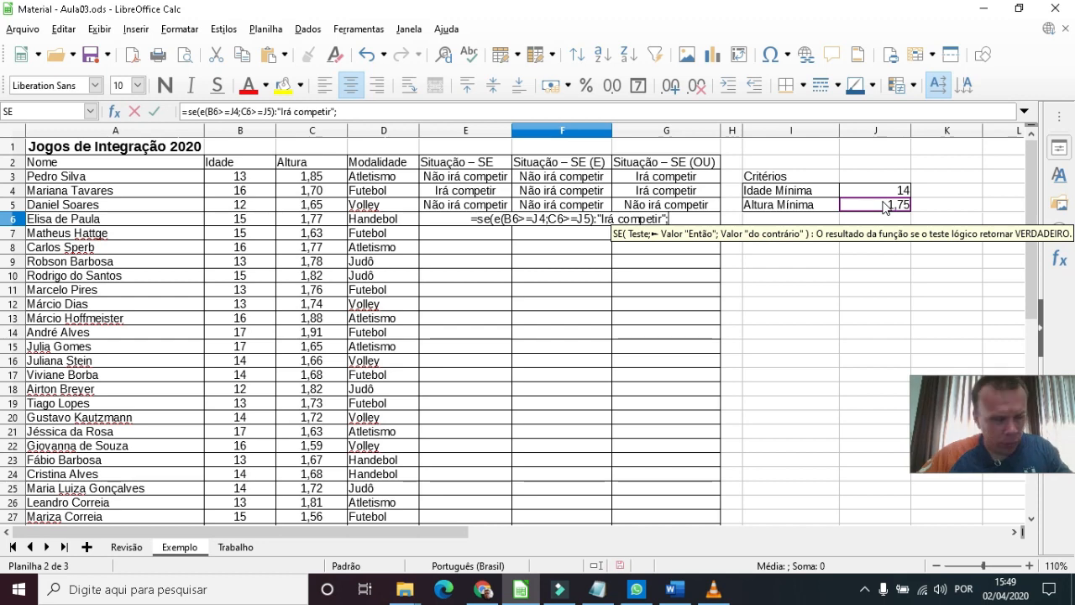
type("\"")
type("N")
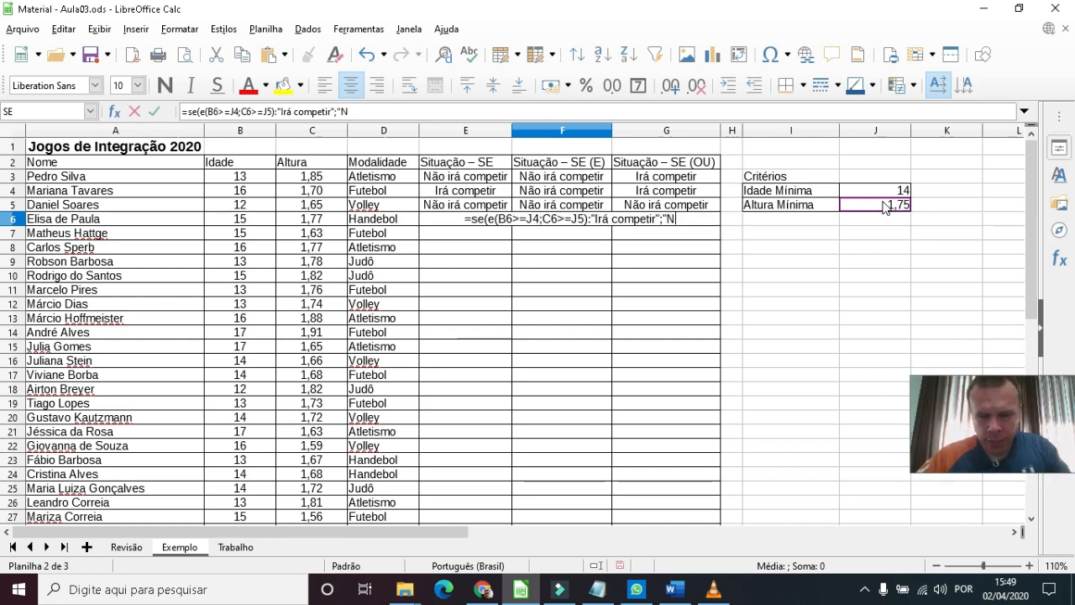
type("ão irá ")
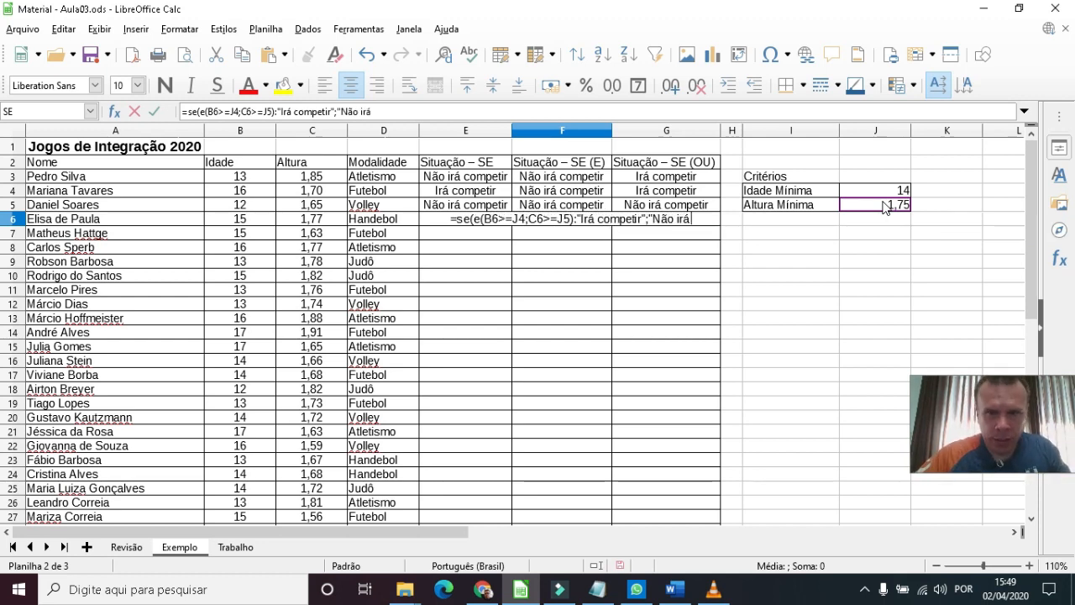
type("competir")
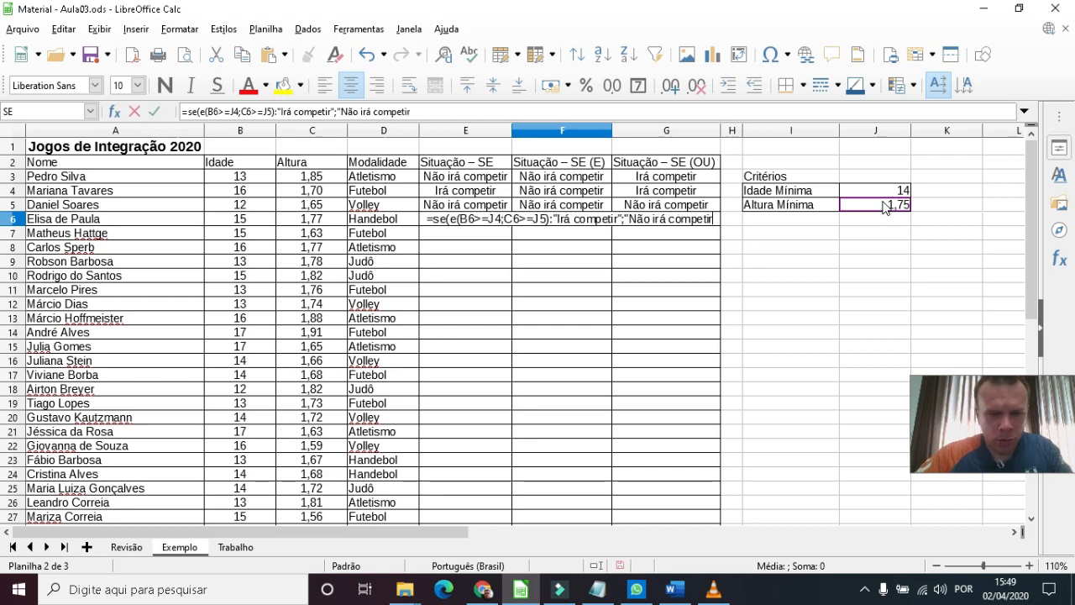
type(")")
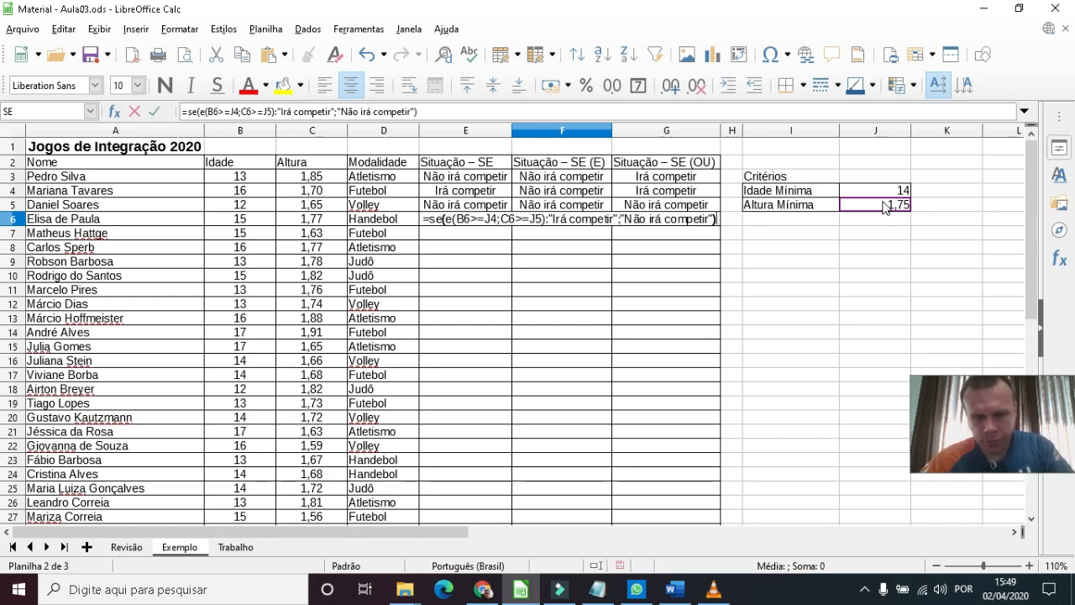
key("Return")
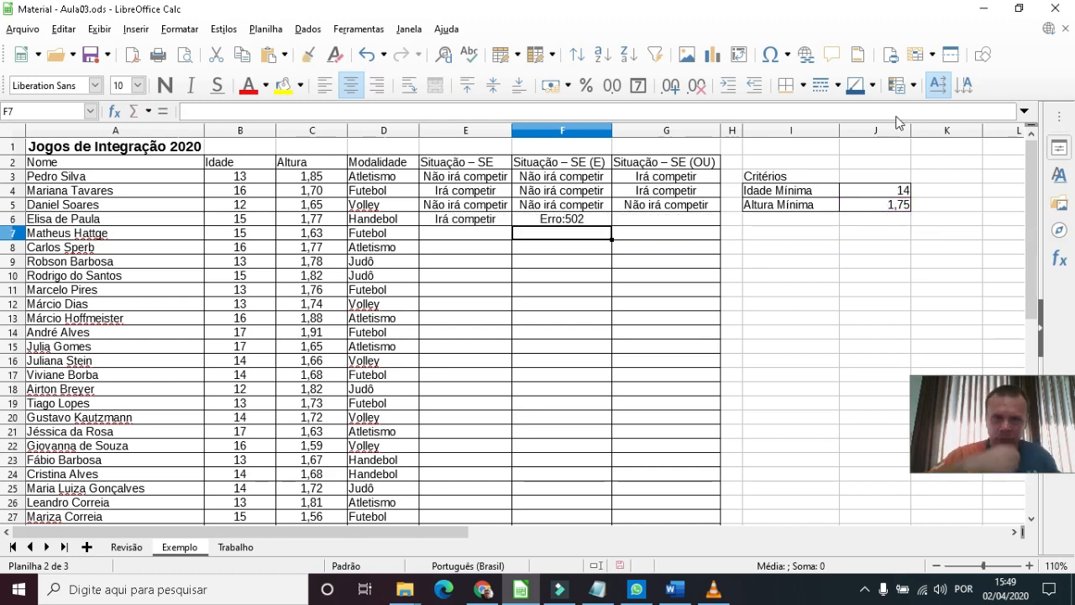
- Check the formula entered in F6 and clear the cell
left_click(555, 221)
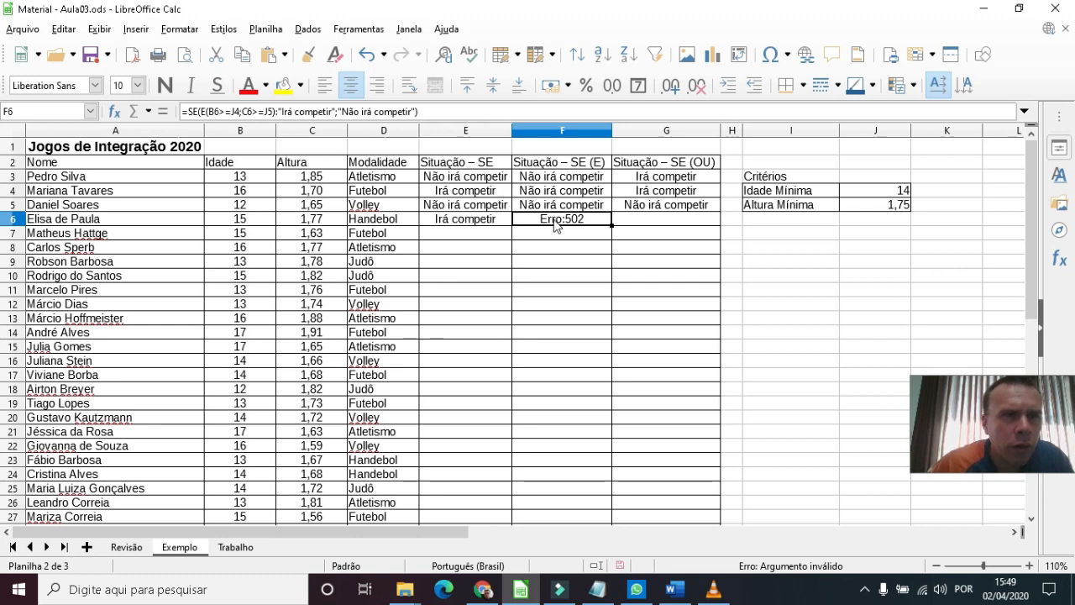
key("Return")
left_click(555, 221)
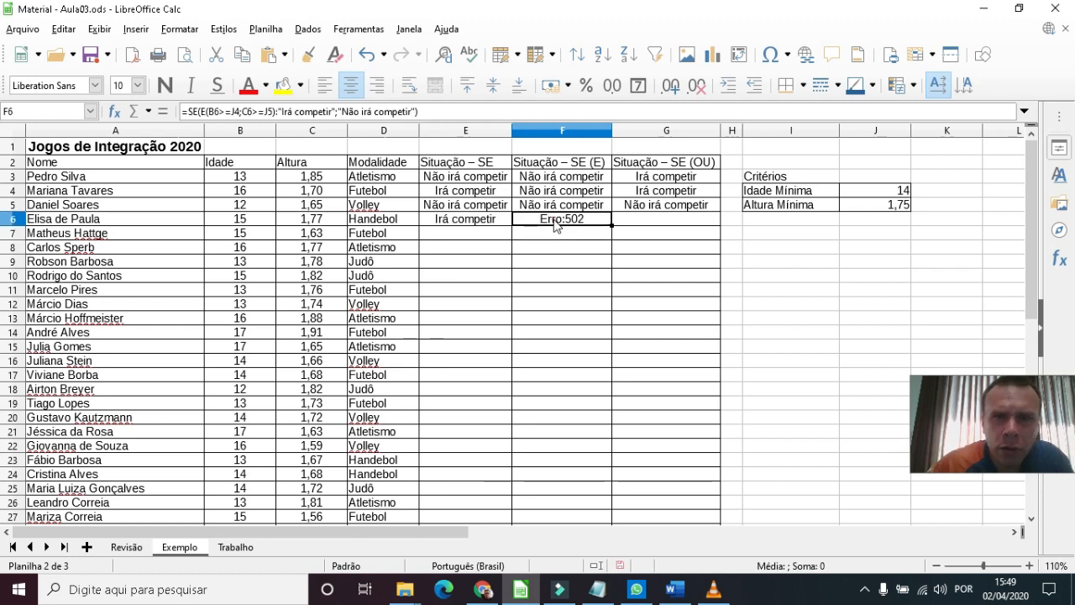
key("Delete")
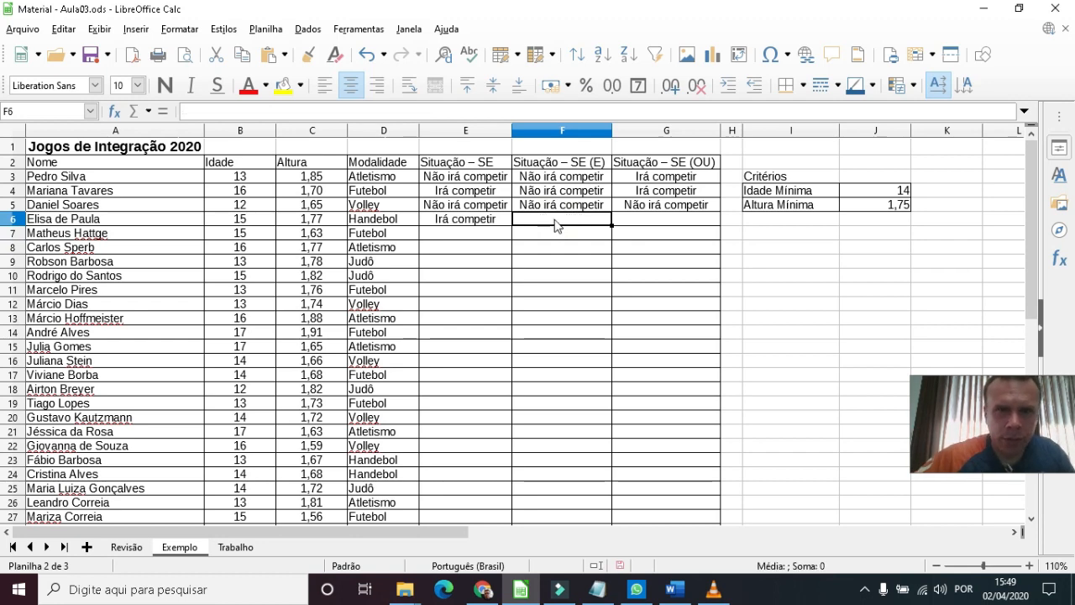
- Begin the F6 formula again with SE and a nested E, using B6>=J4 as the first condition
left_click(555, 223)
type("=se")
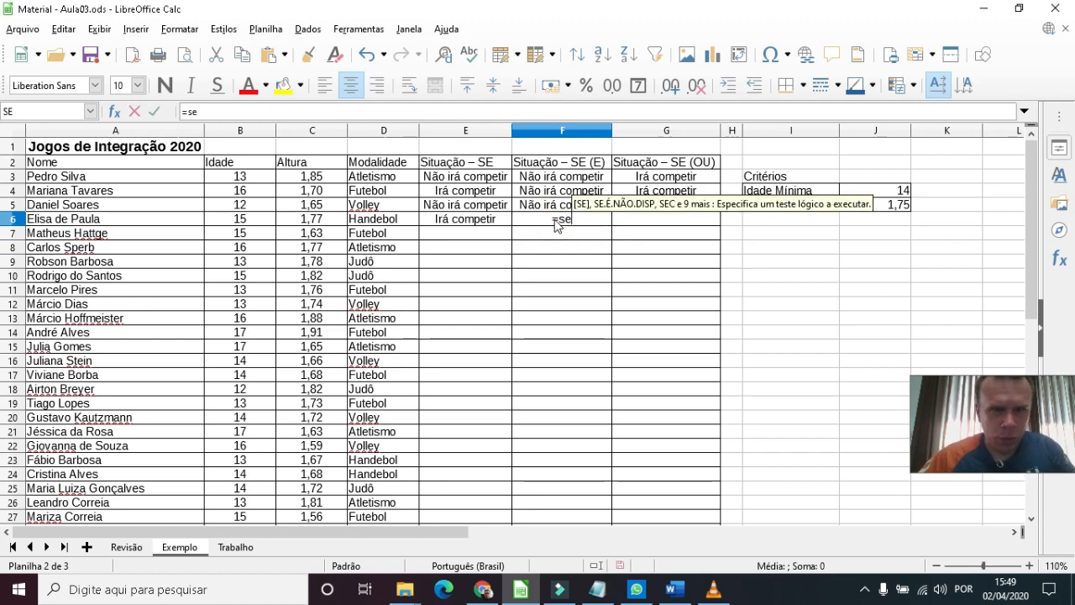
type("(e(")
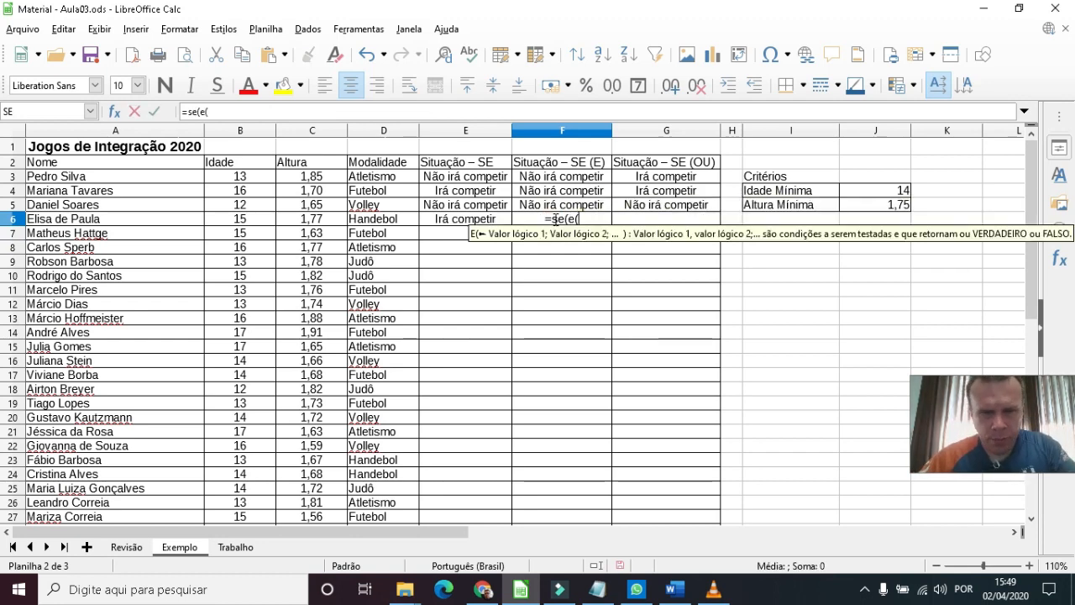
left_click(248, 220)
type(">=")
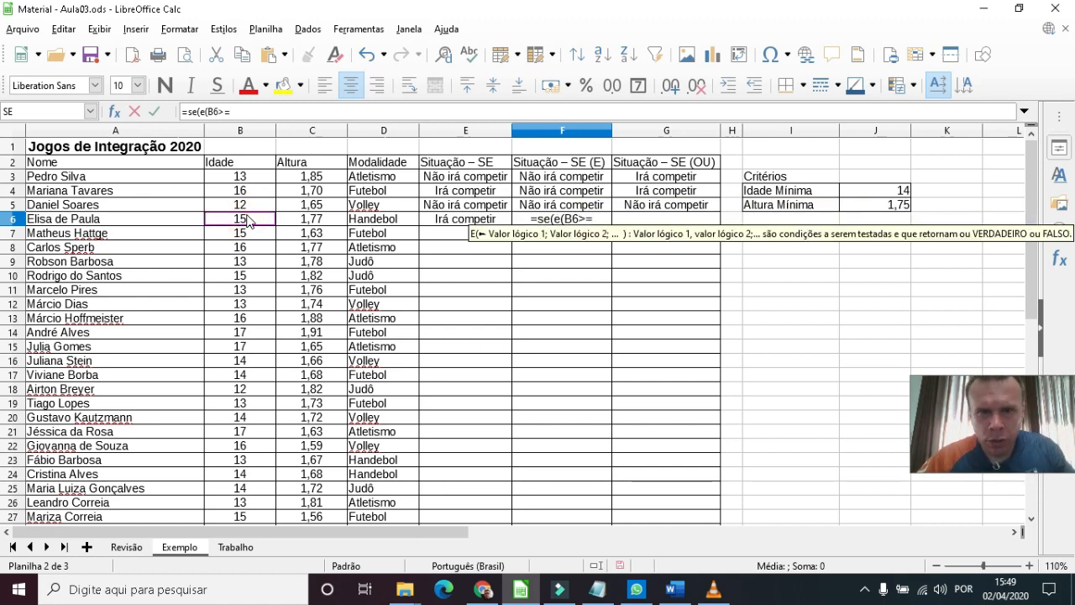
left_click(870, 195)
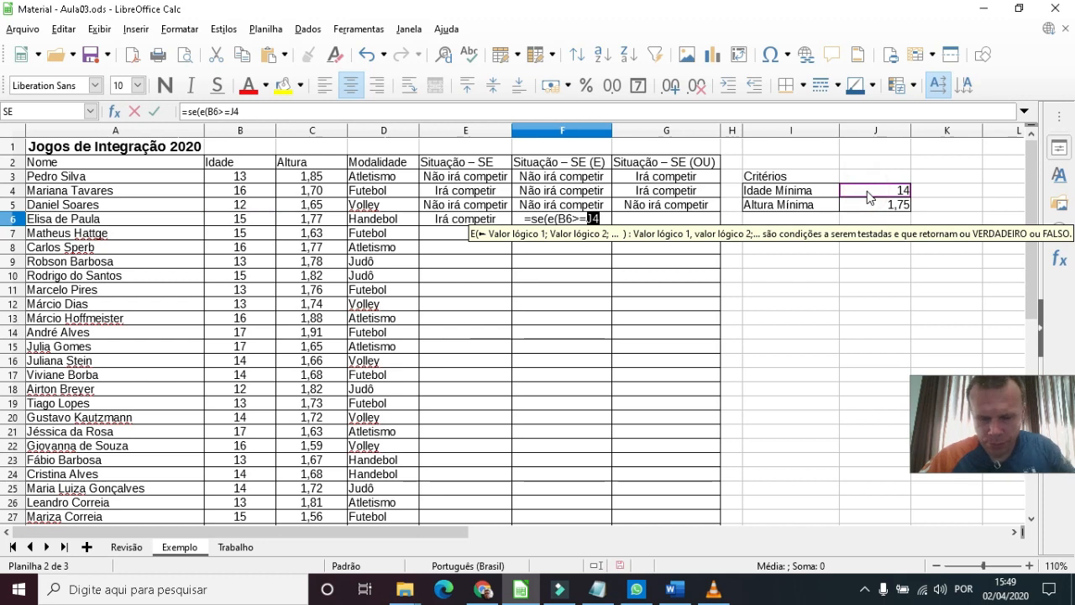
type(";")
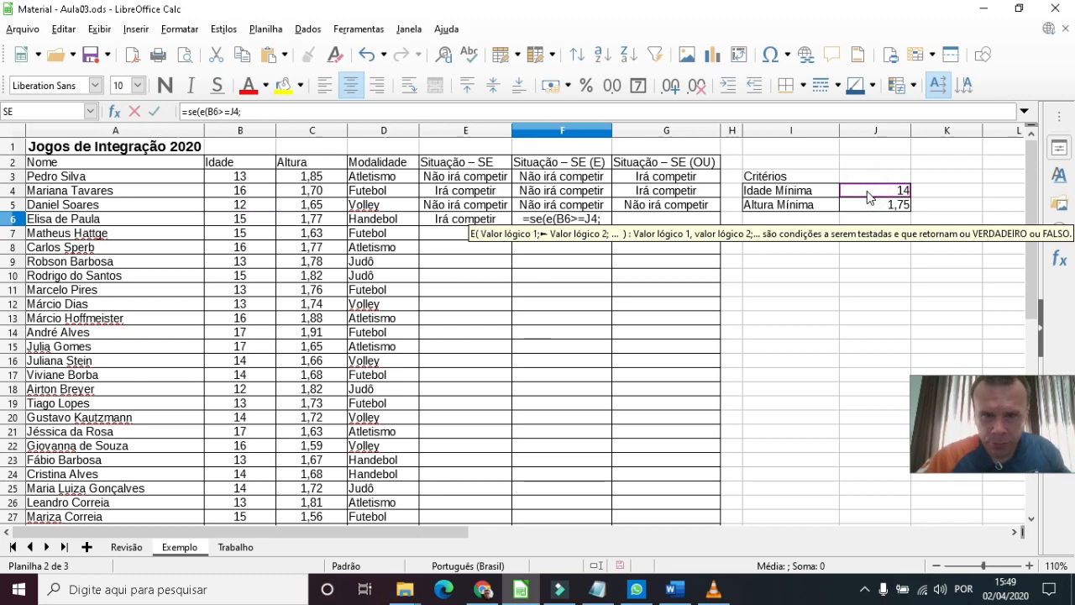
- Add the minimum height test C6>=J5 as the second condition and close the nested E function in F6
left_click(333, 220)
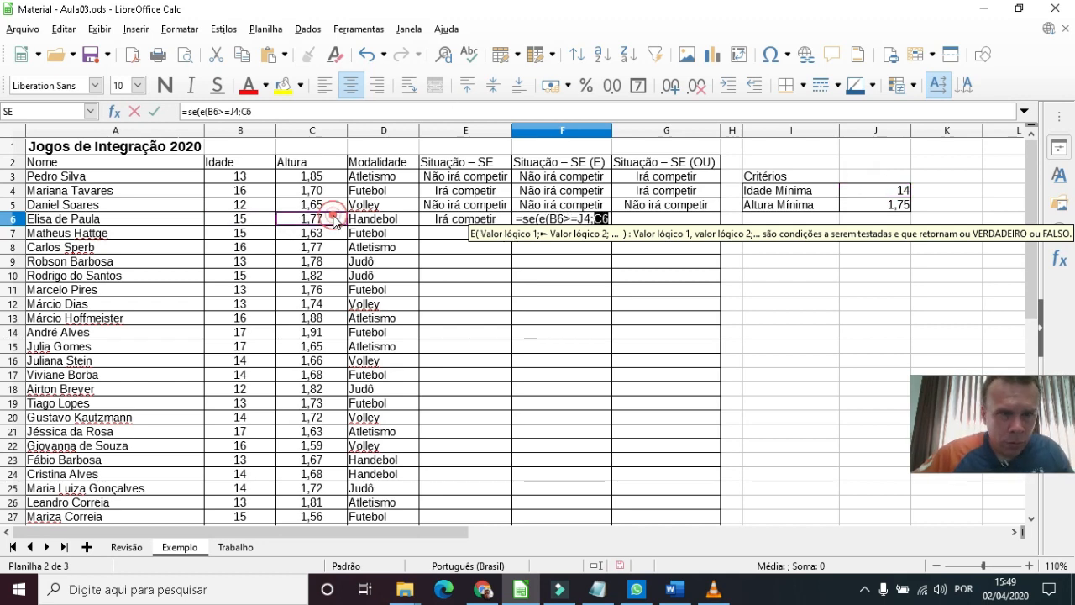
type(">=")
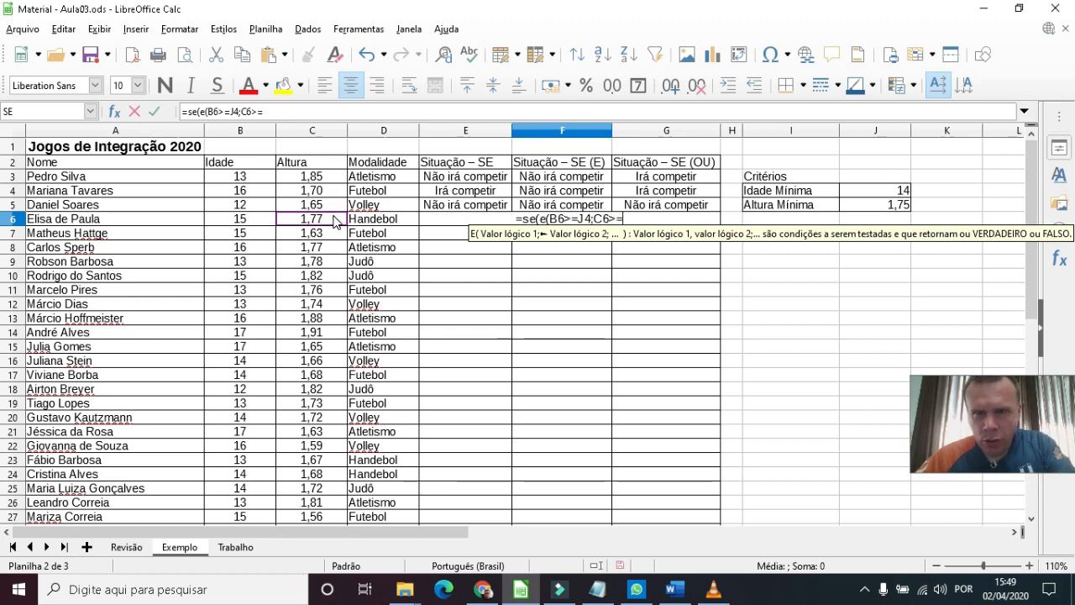
left_click(866, 207)
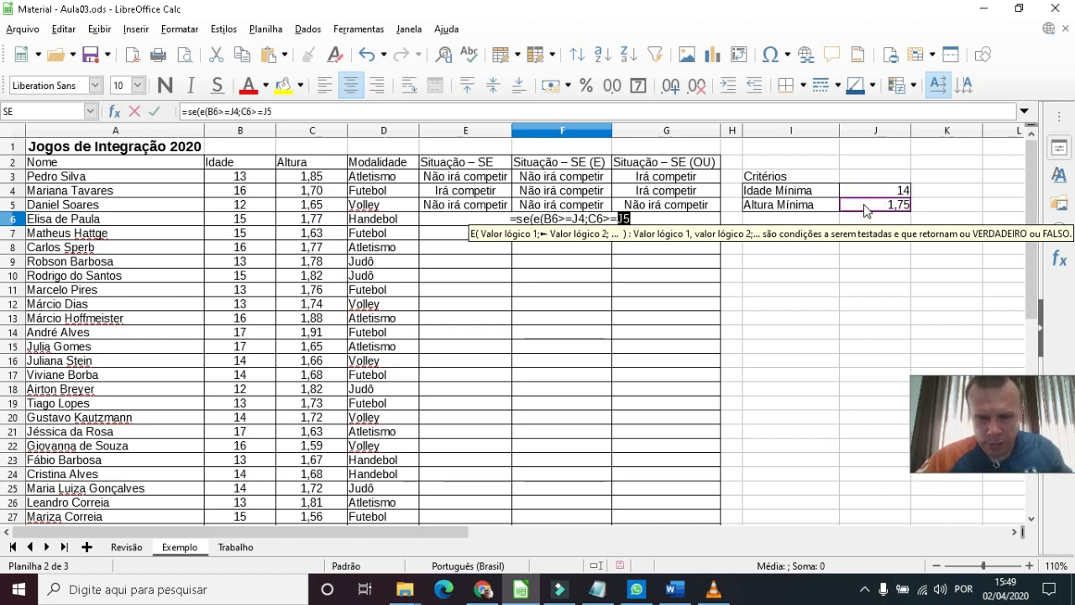
type(");")
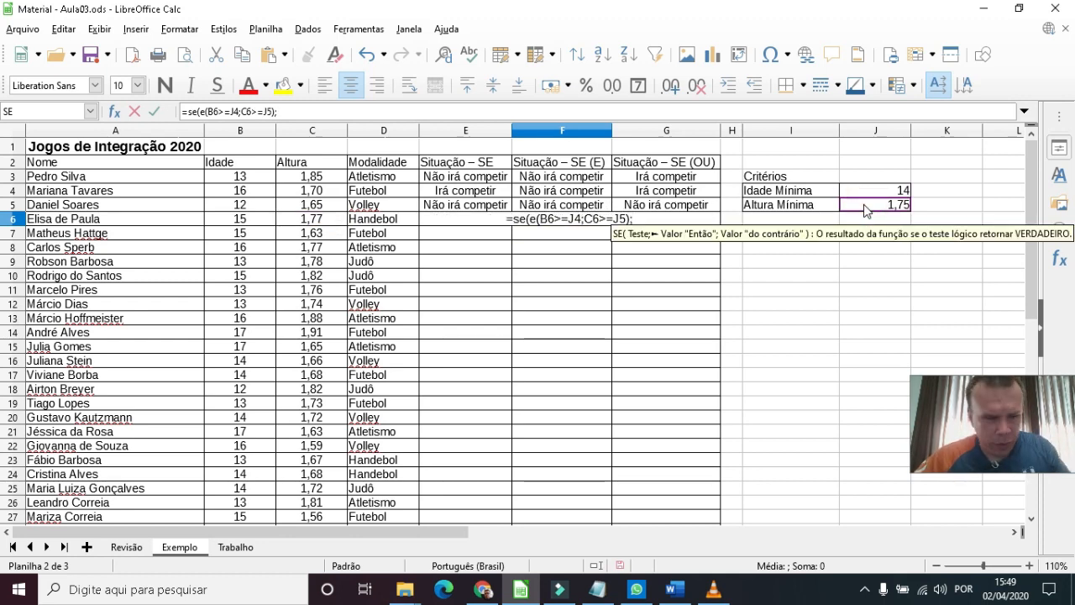
- Add "Irá competir" as the true result of the SE formula in F6
type("\"Ir")
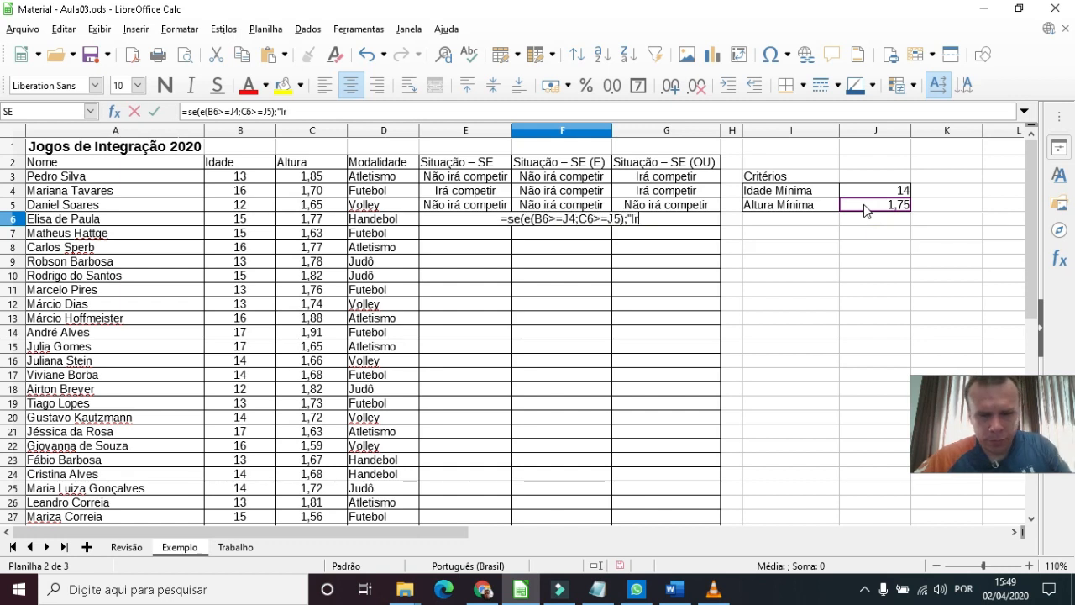
type("á comp")
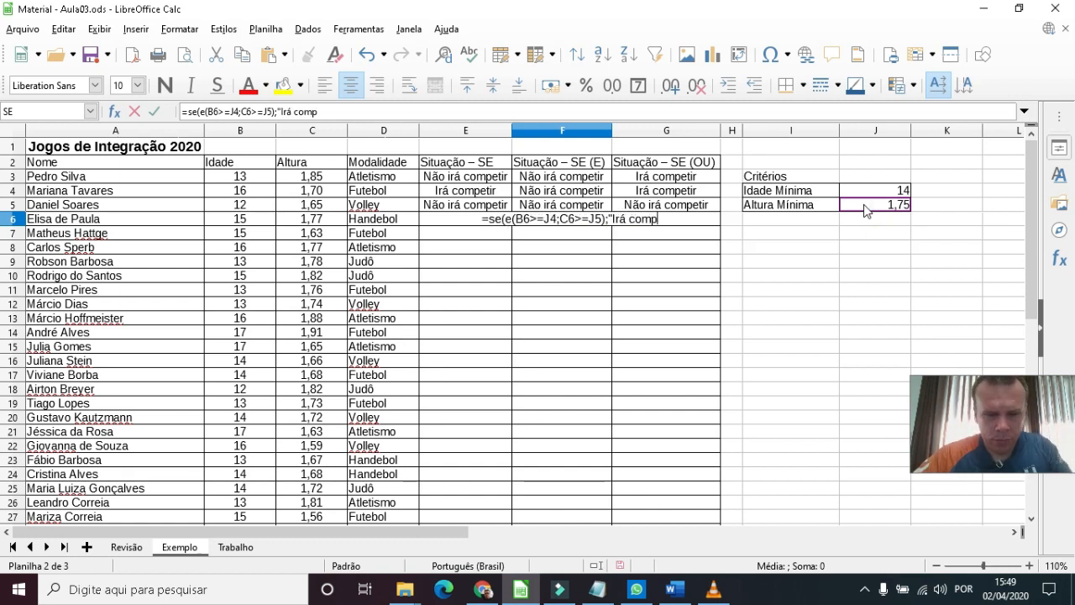
type("etir\"")
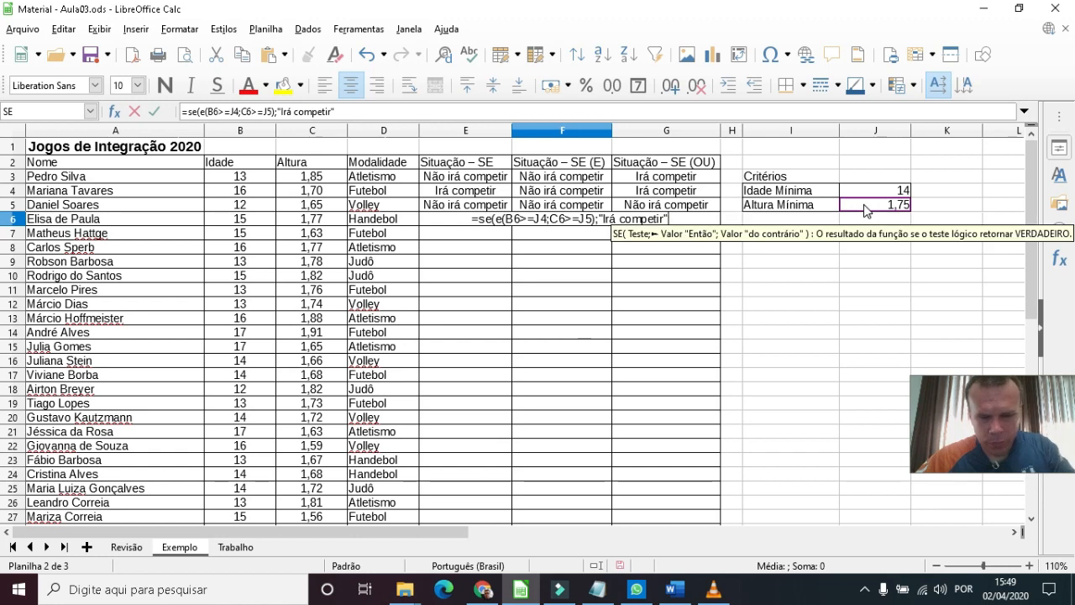
- Finish the F6 formula with Não irá competir" as the false result and decline the proposed formula correction
type(";")
type("Nã")
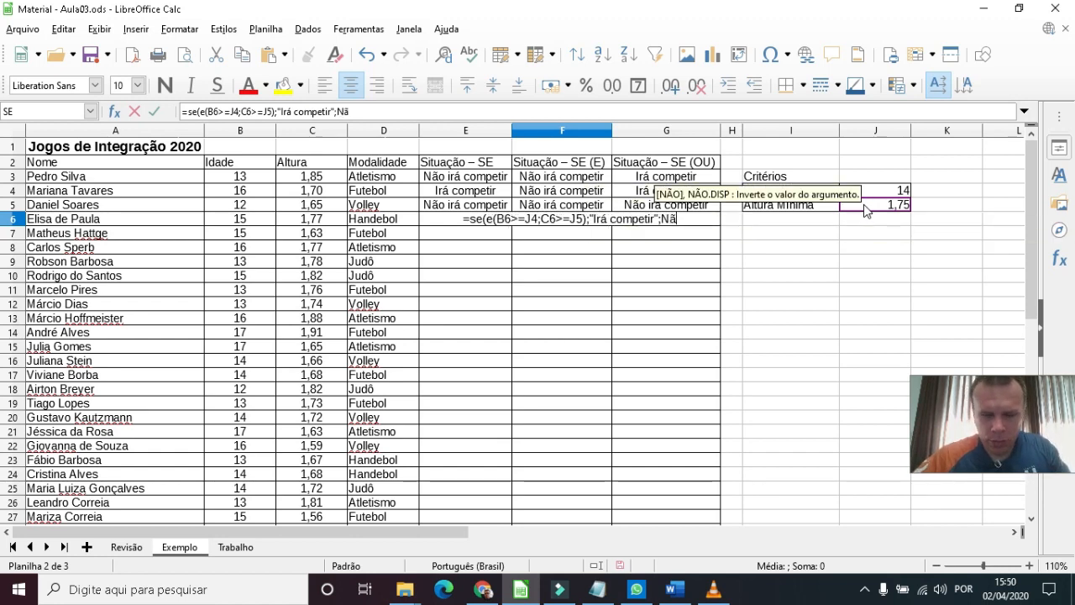
type("o irá")
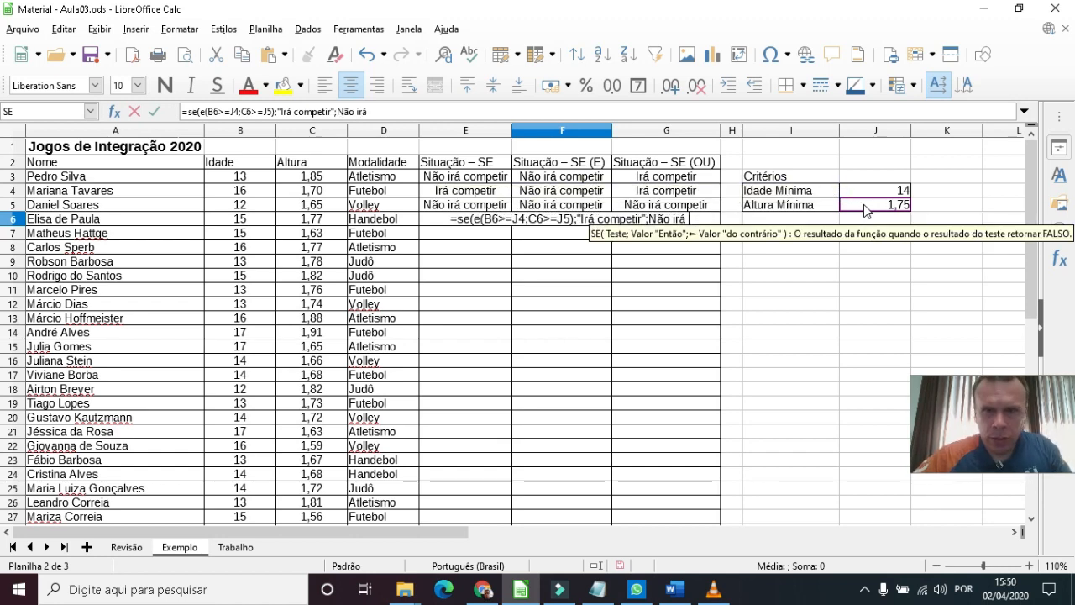
type(" competir")
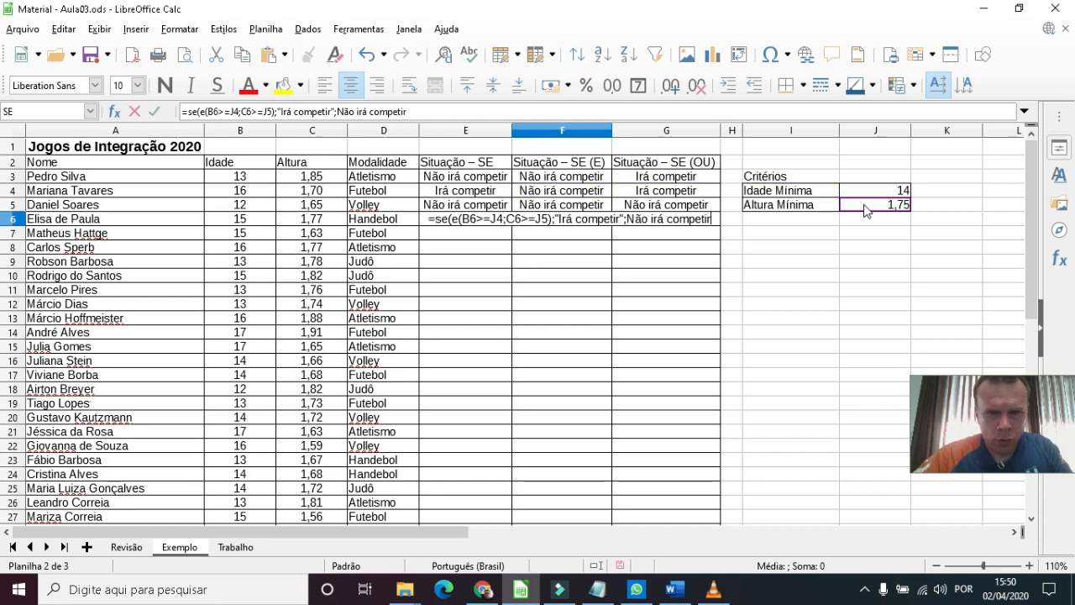
type("\")")
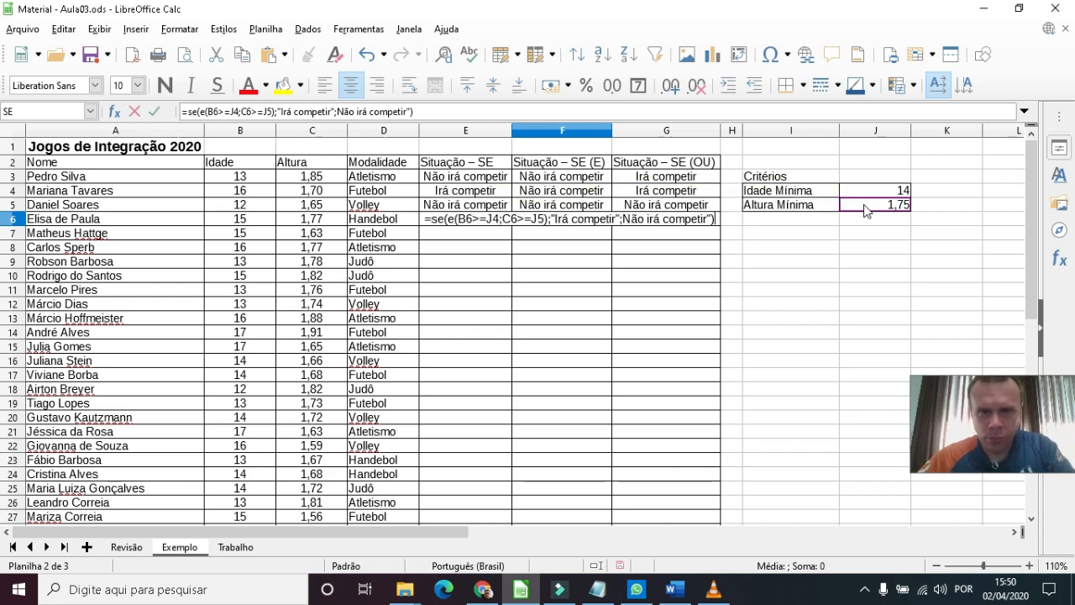
key("Return")
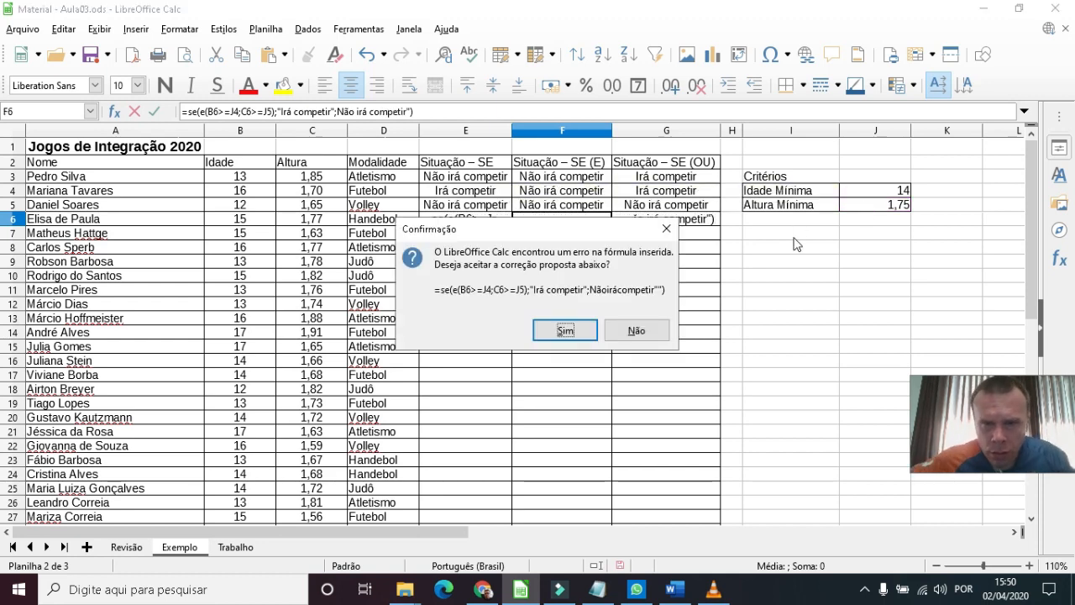
left_click(622, 339)
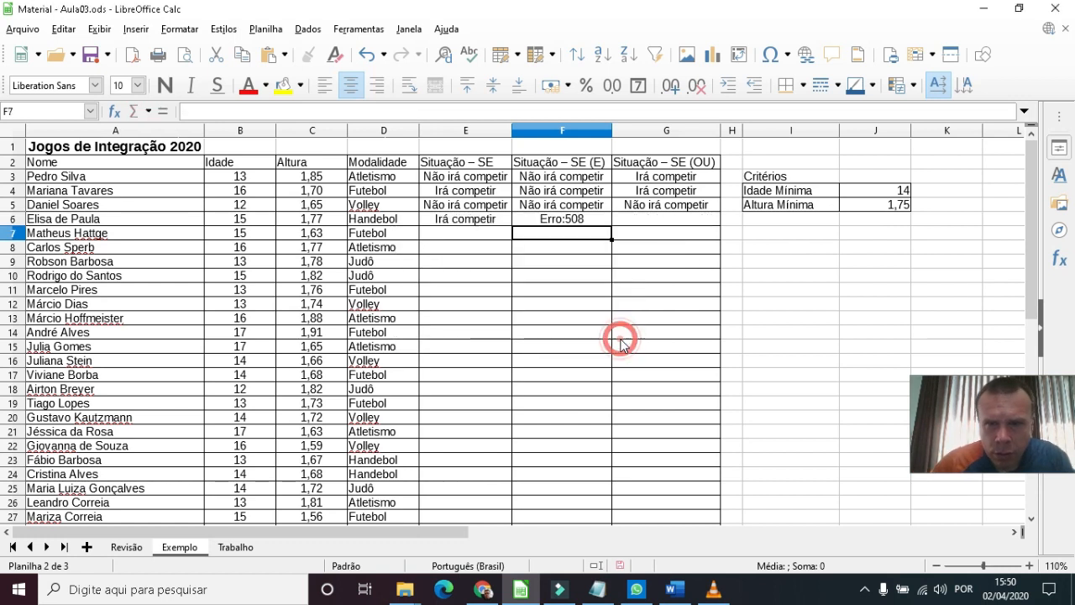
- Correct the false result in the F6 formula to "Não irá competir" and accept the proposed formula correction
left_click(578, 228)
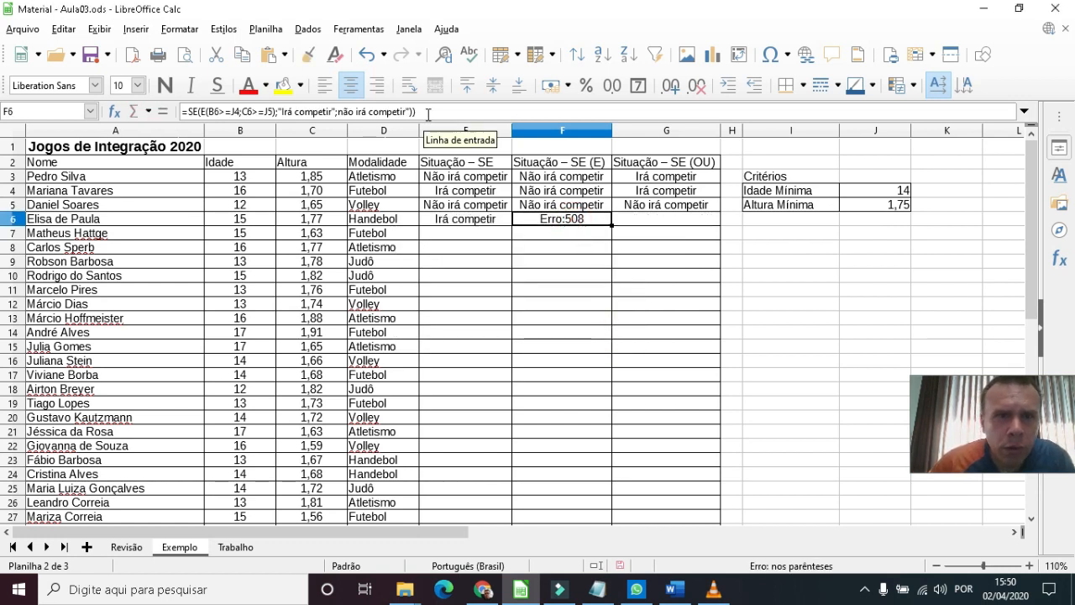
left_click(338, 112)
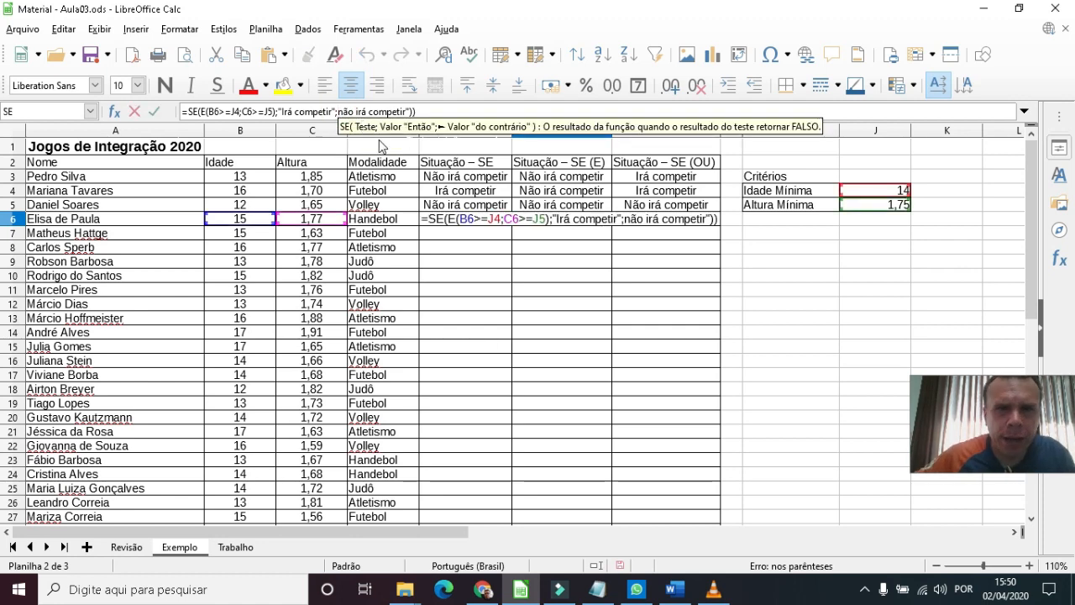
key("Right")
key("BackSpace")
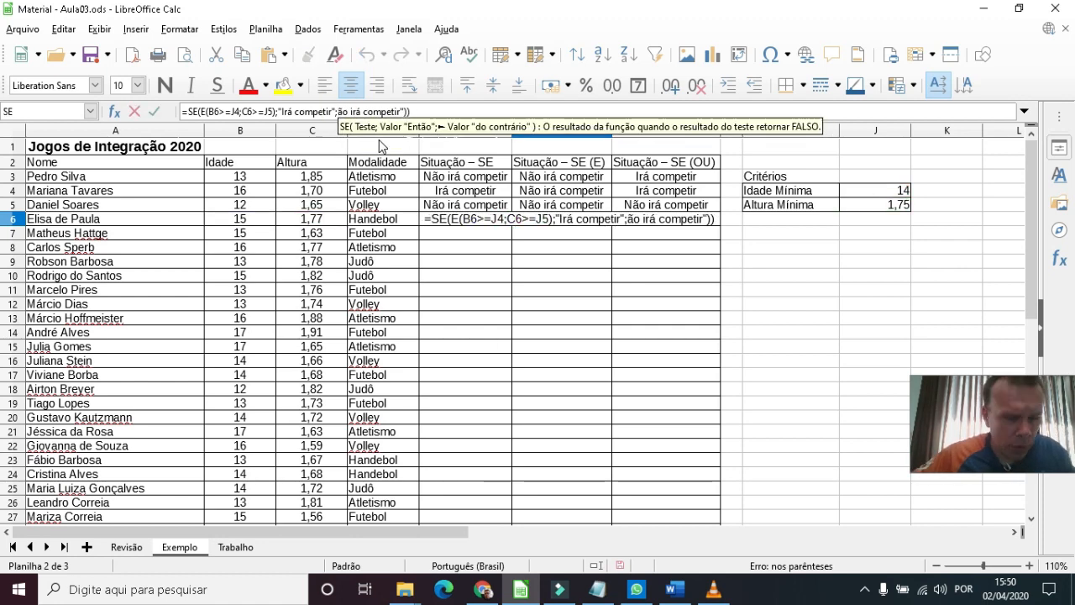
type("\"N")
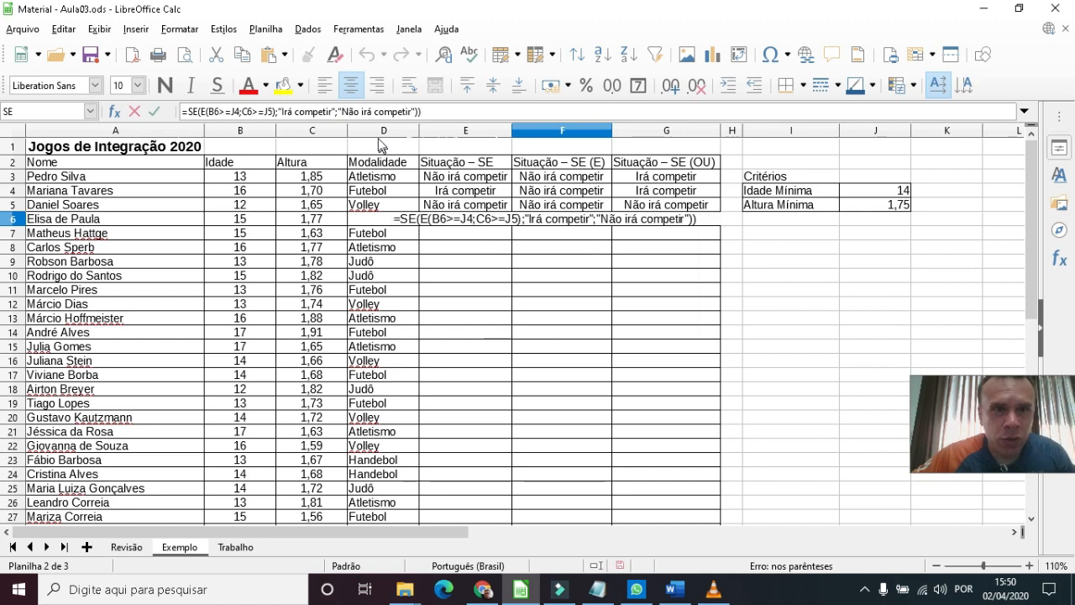
key("Return")
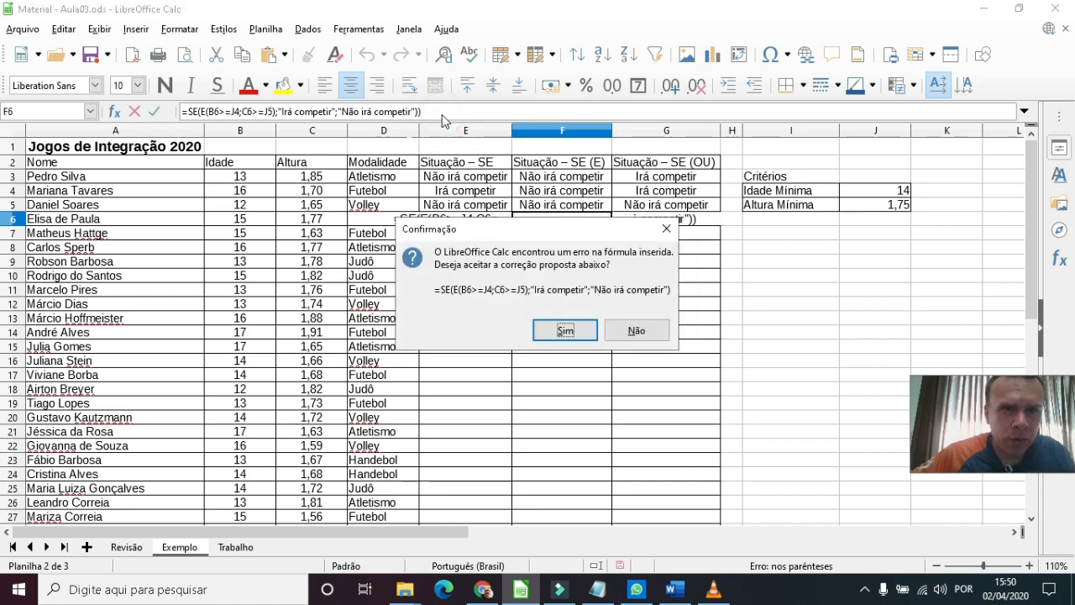
left_click(562, 330)
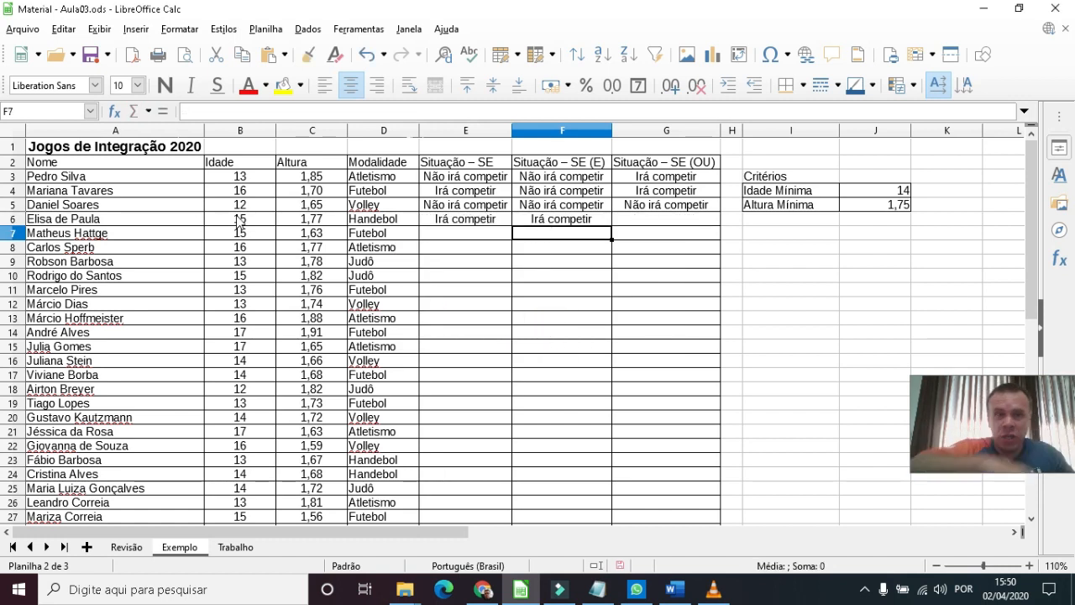
- Begin a formula in G6 with SE and a nested OU, using B6>=J4 as the first condition
left_click(286, 220)
left_click(641, 222)
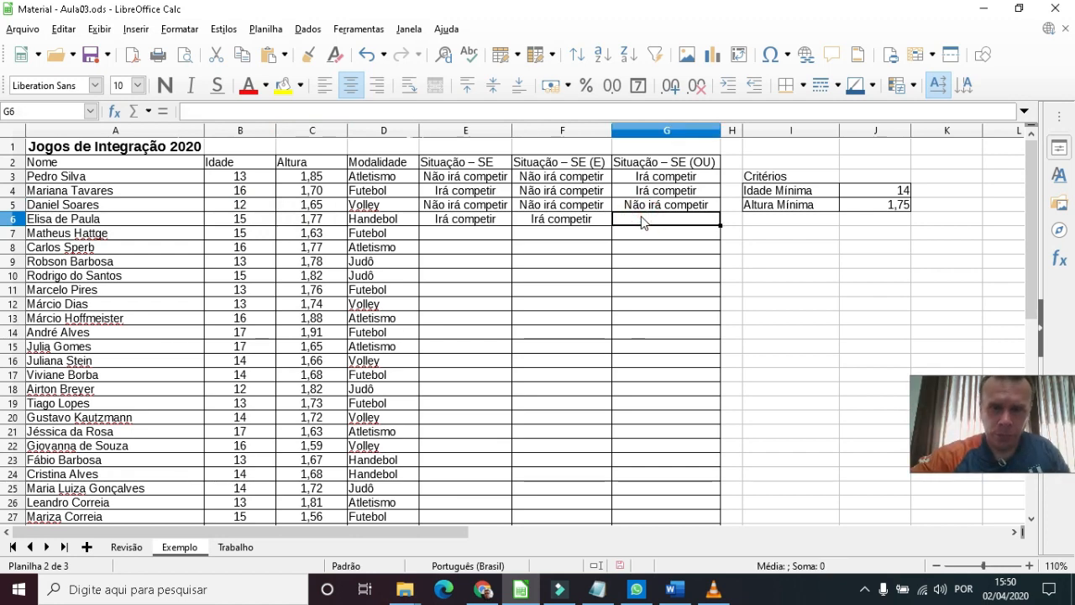
type("=se(")
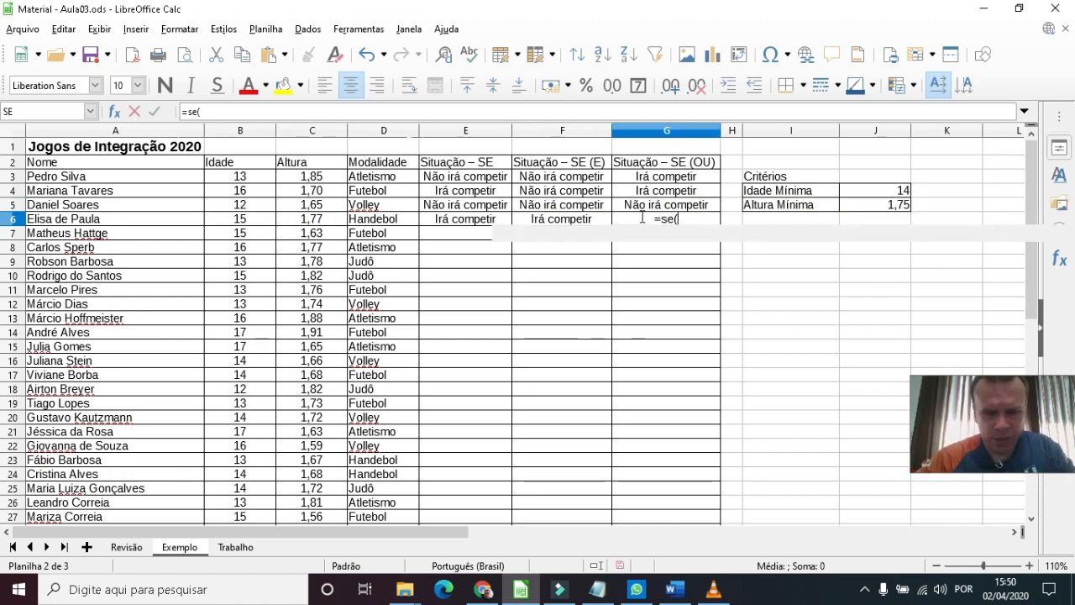
type("ou(")
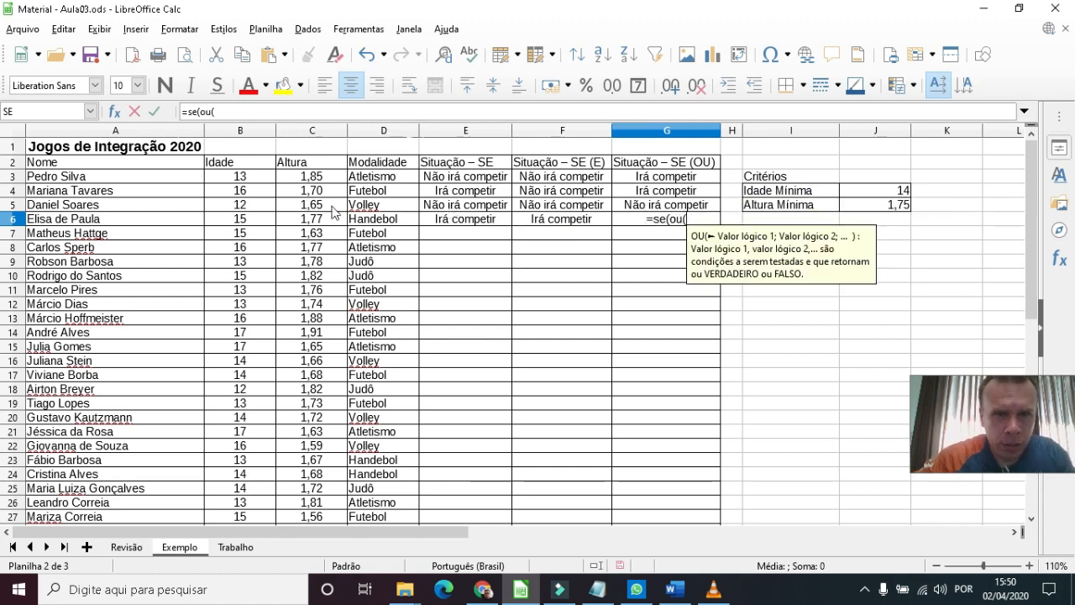
left_click(239, 220)
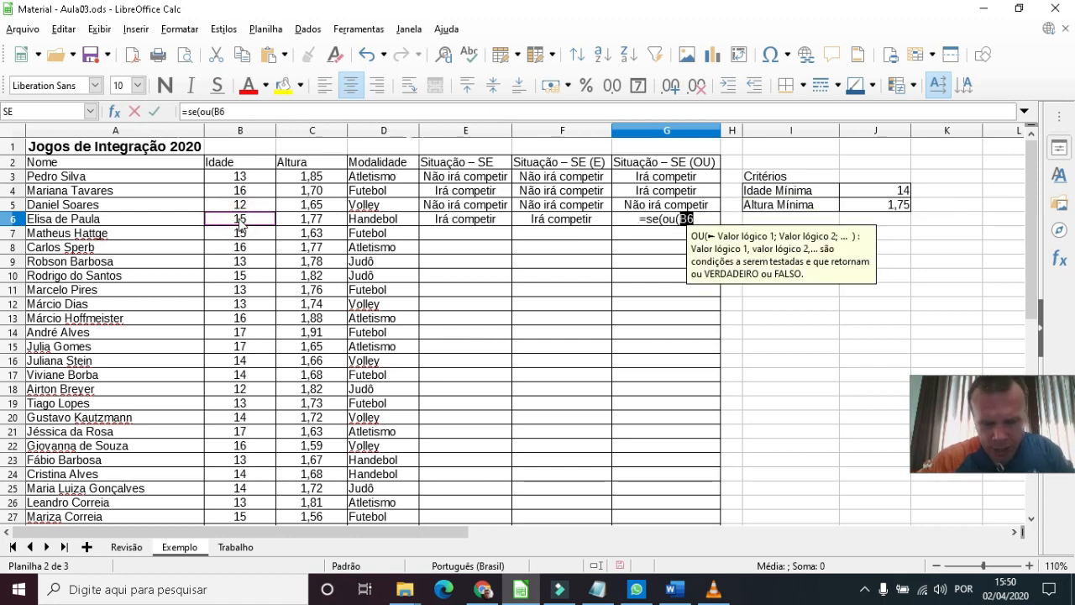
type(">=")
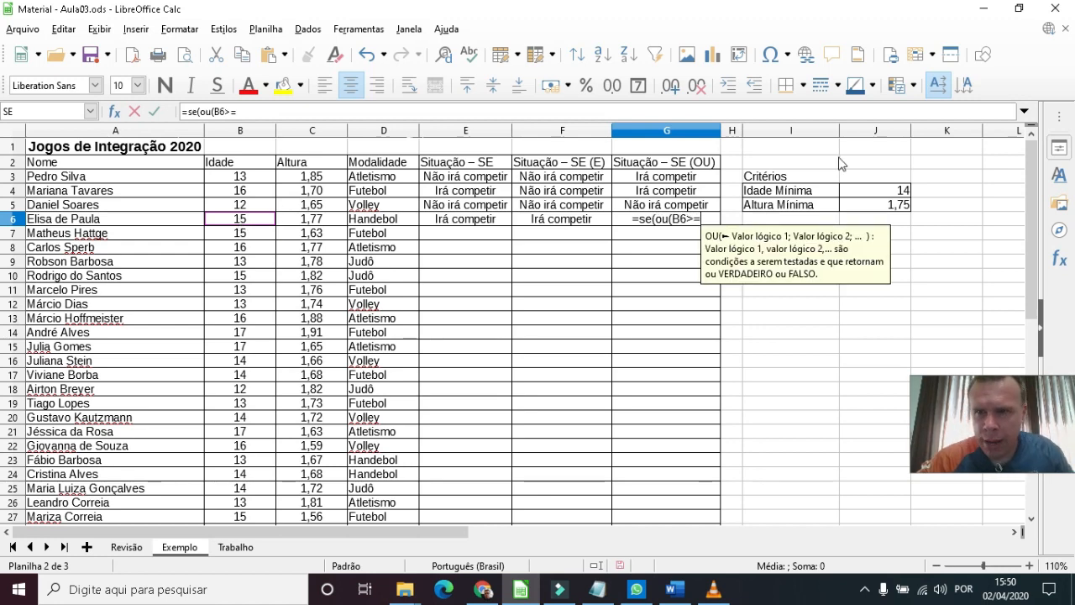
left_click(847, 199)
type(";")
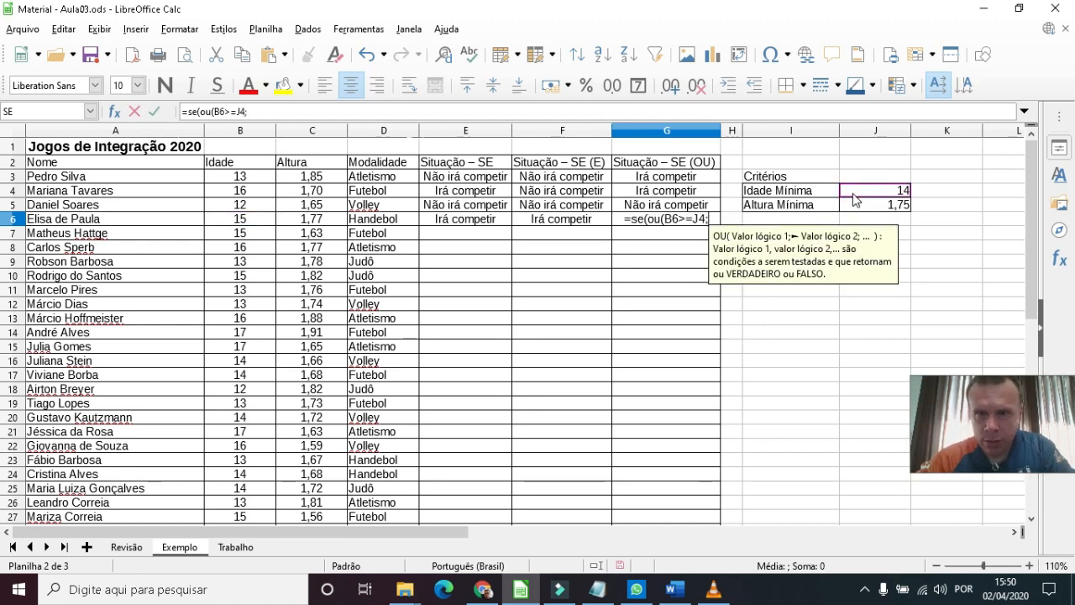
- Add the minimum height test C6>=J5 as the second condition and close the nested OU function in G6
left_click(306, 220)
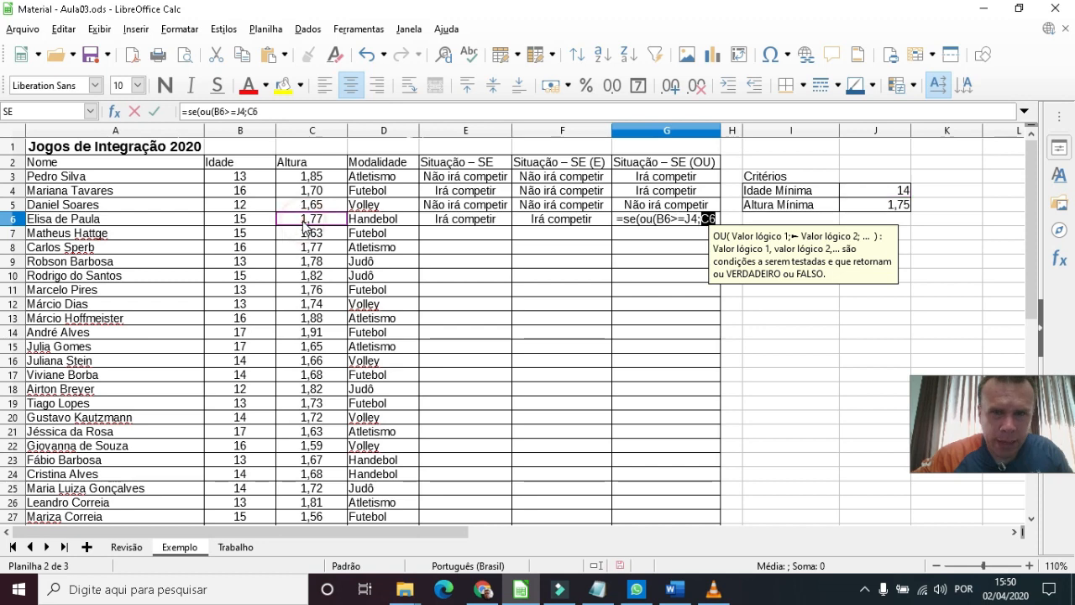
type(">=")
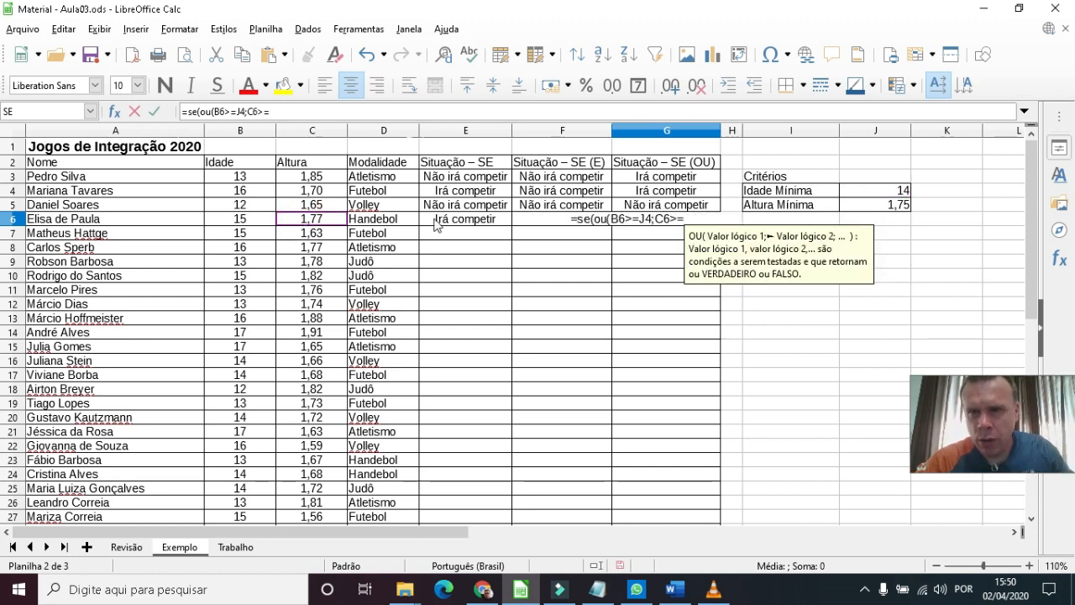
left_click(874, 209)
type(");")
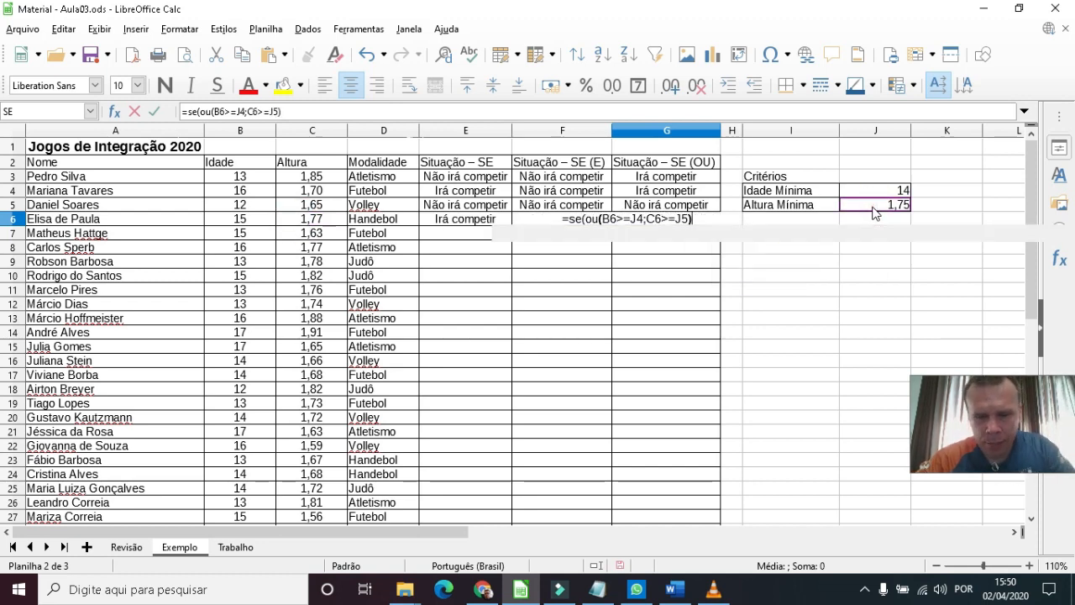
- Add "Irá competir" as the true result of the SE formula in G6
type("\"I")
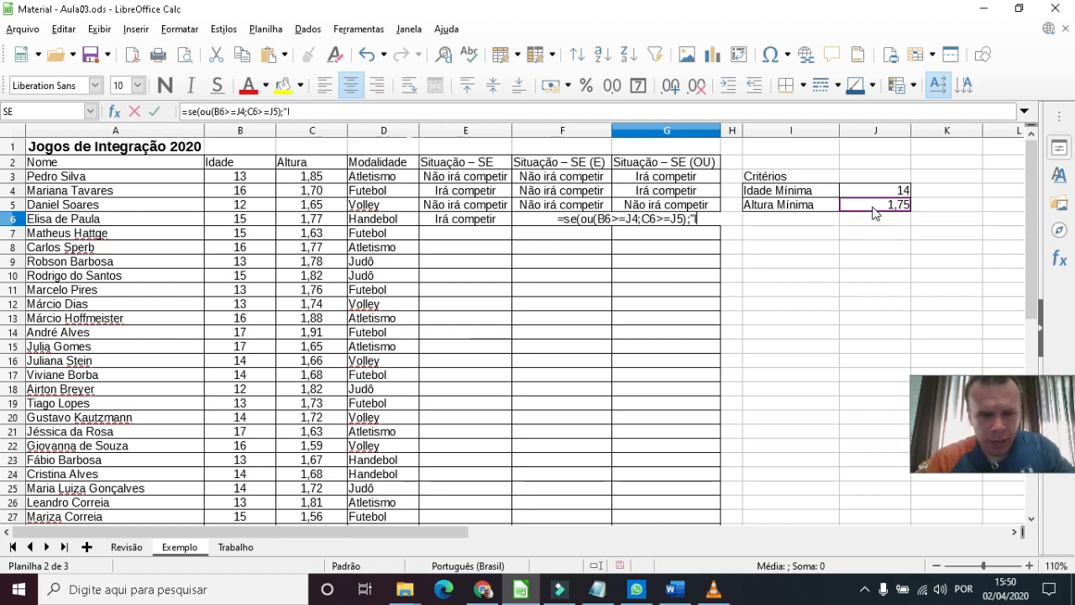
type("rá co")
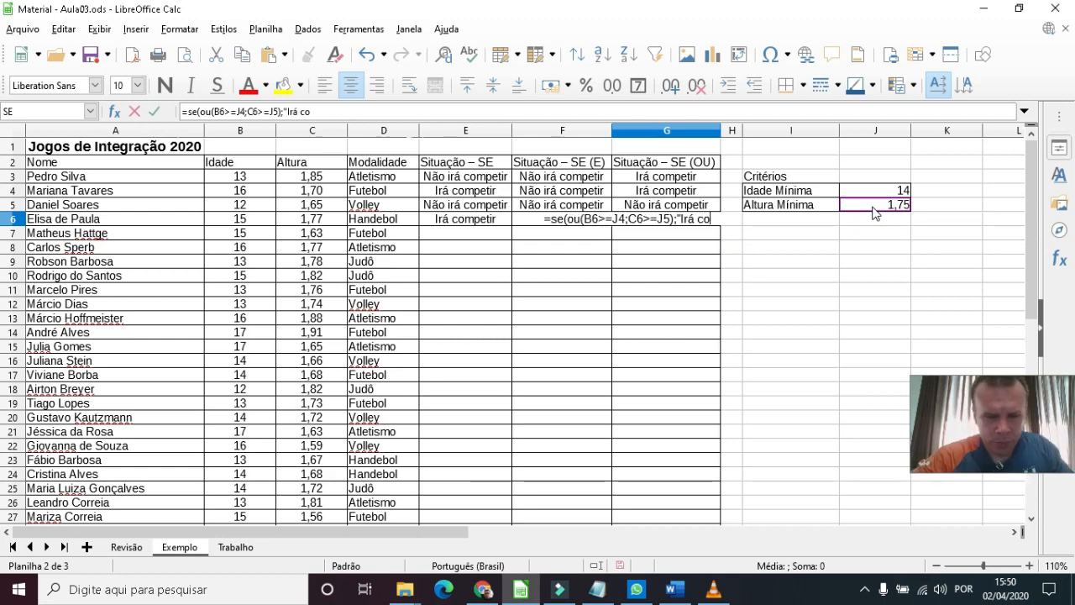
type("mpetir\"")
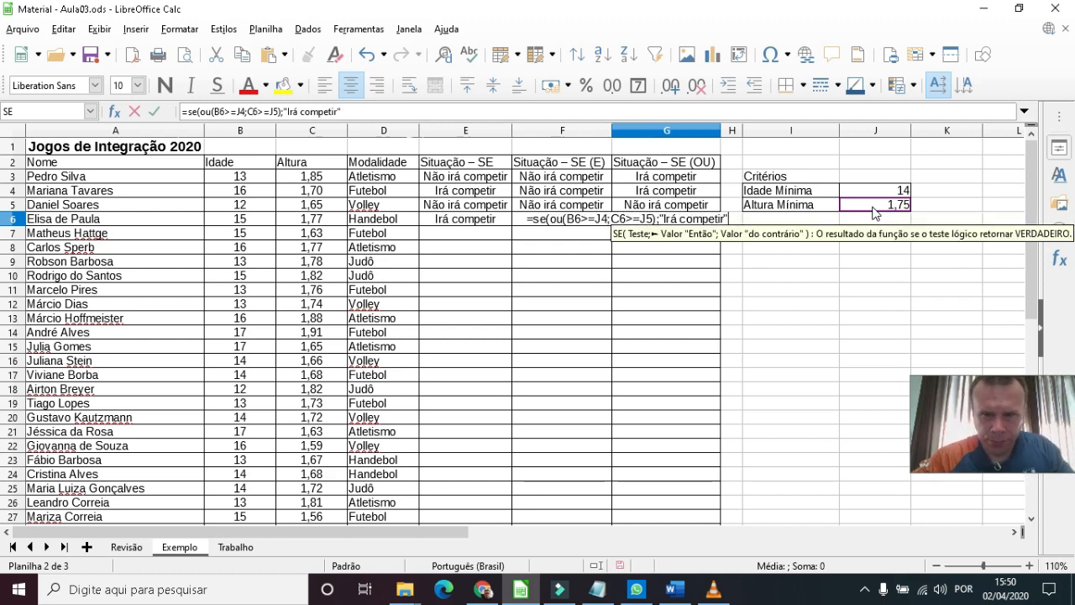
- Finish the G6 formula with "Não irá competir" as the false result
type("; \"")
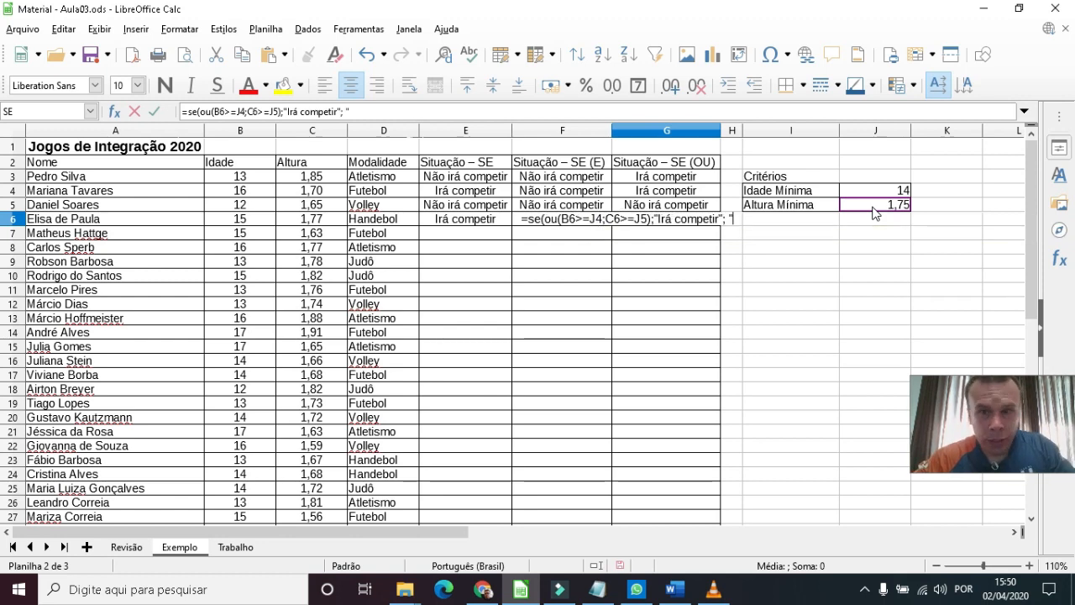
type("Nã")
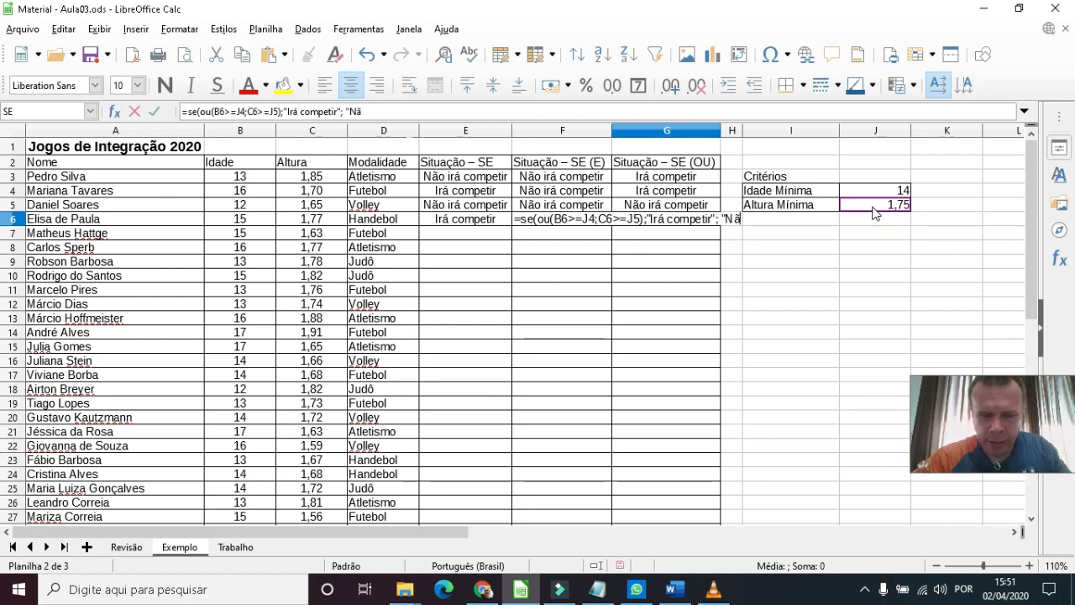
type("o irá")
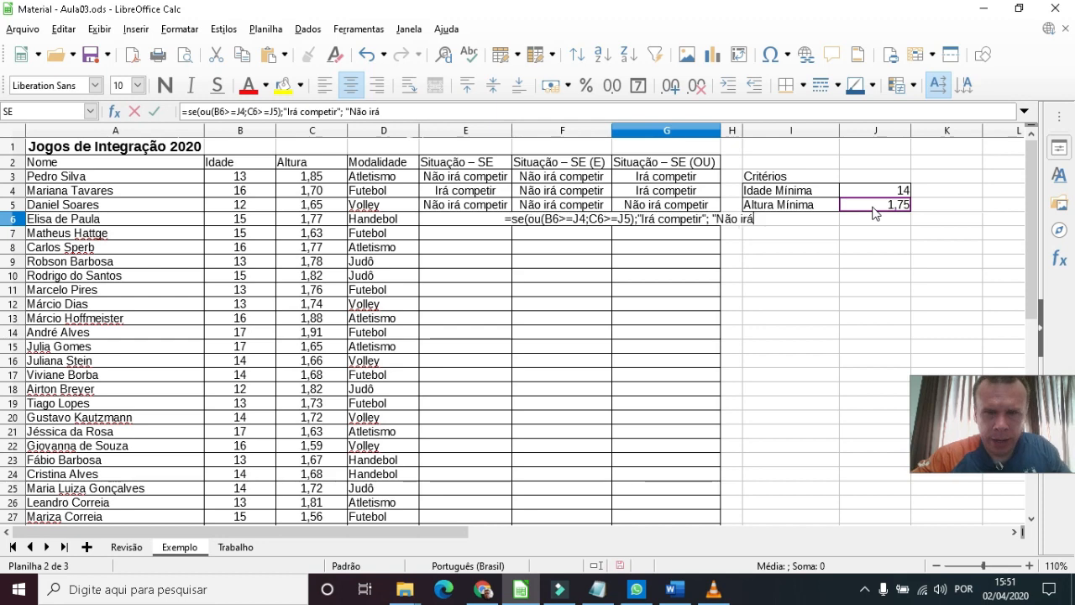
type(" competir")
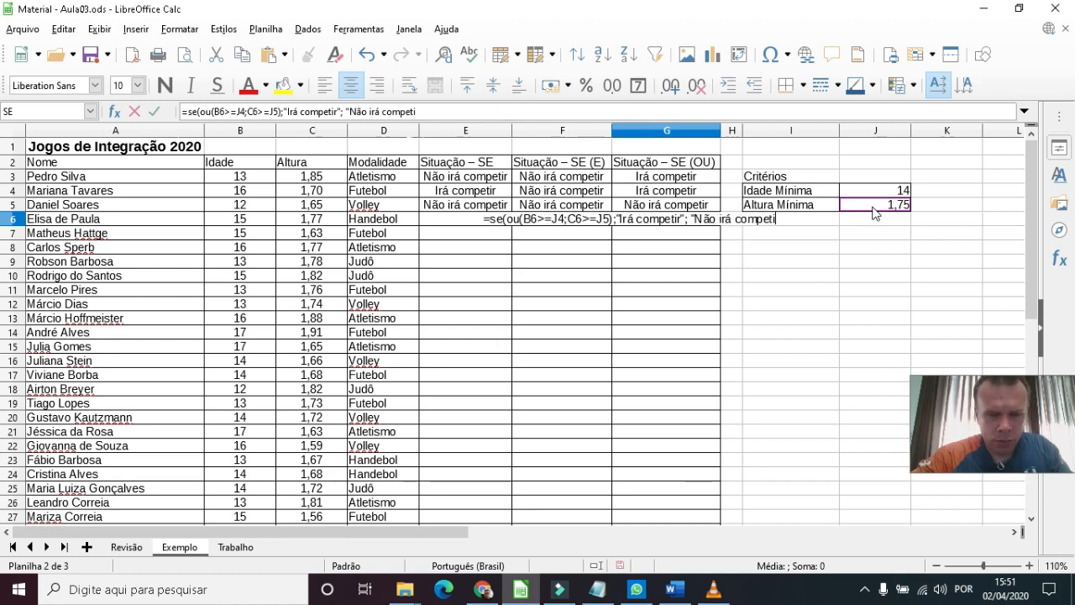
type("\")")
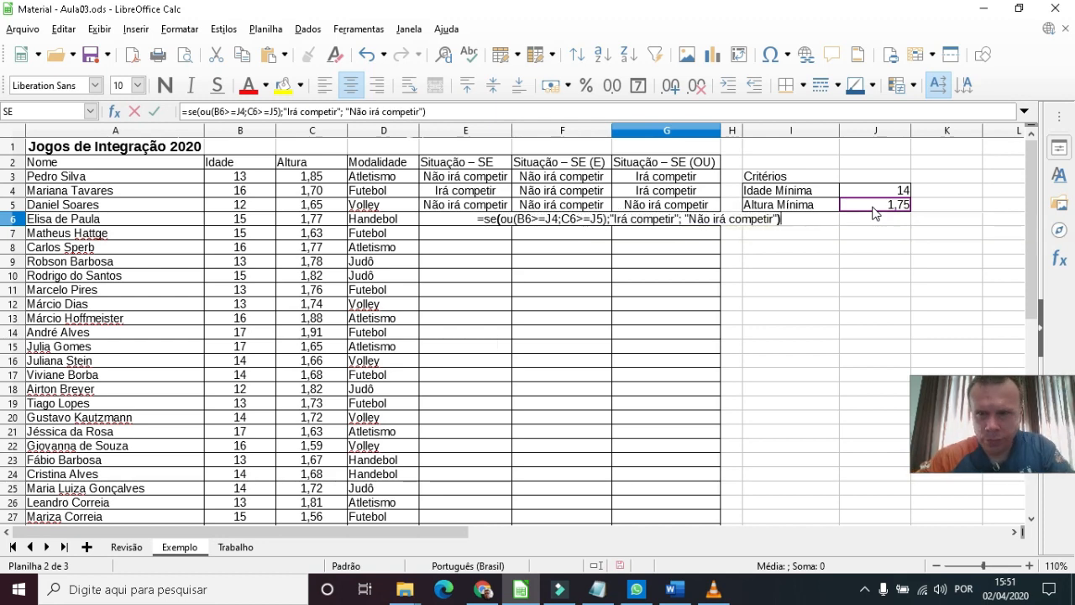
key("Return")
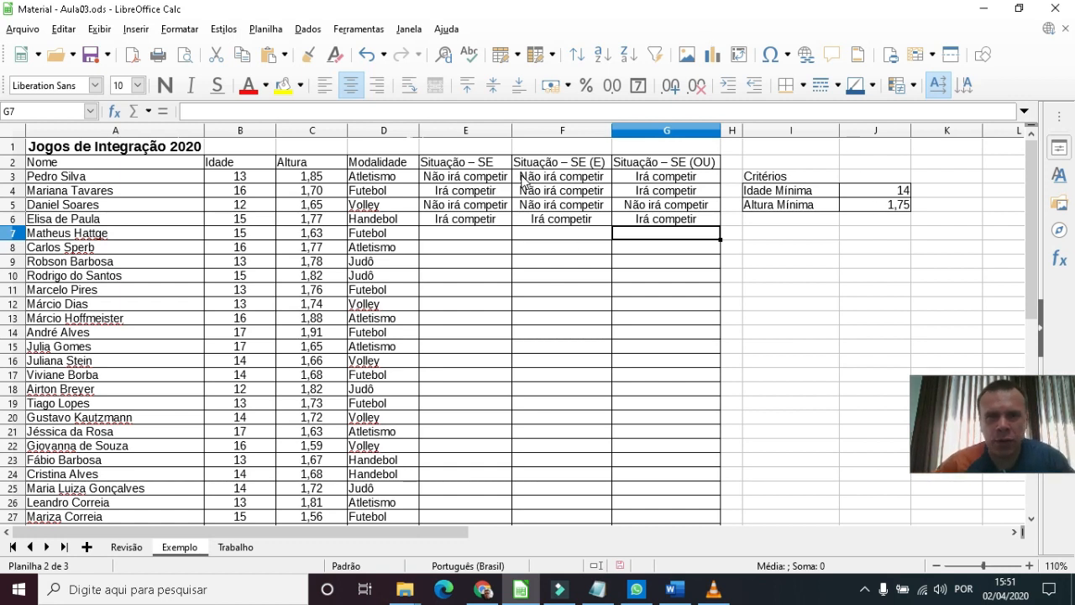
- Switch to the Trabalho sheet and enter the label Aprovação in cell I19
left_click(257, 222)
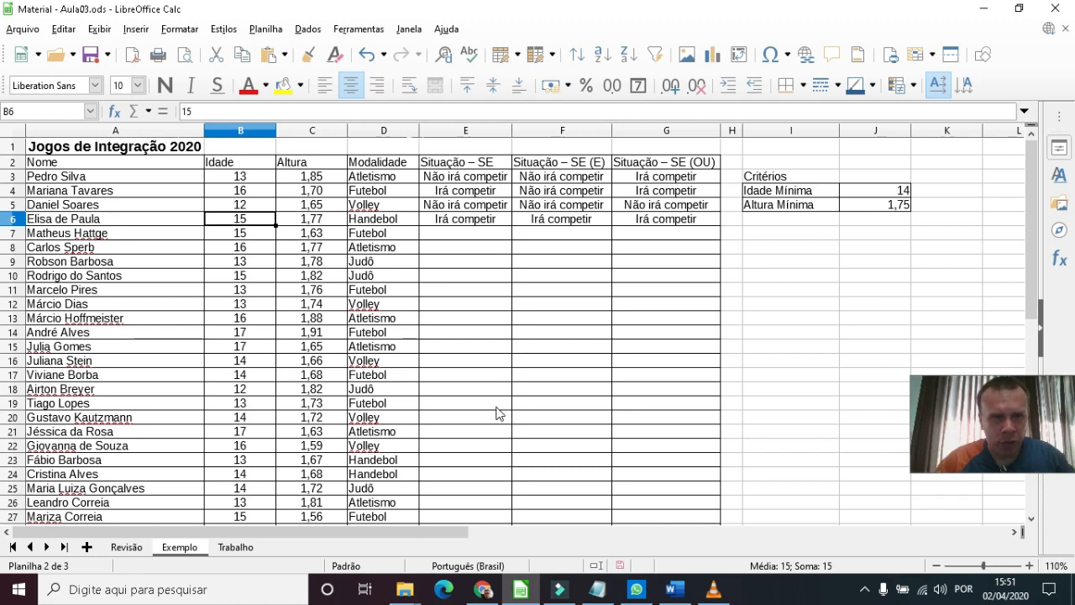
left_click(229, 548)
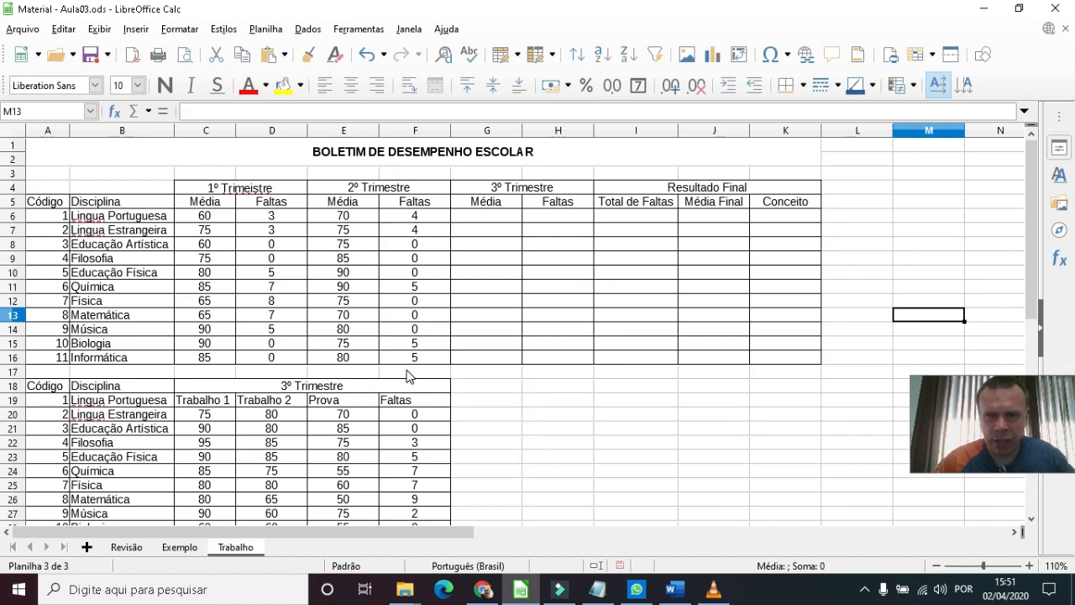
scroll(410, 377, "down", 1)
scroll(410, 377, "up", 1)
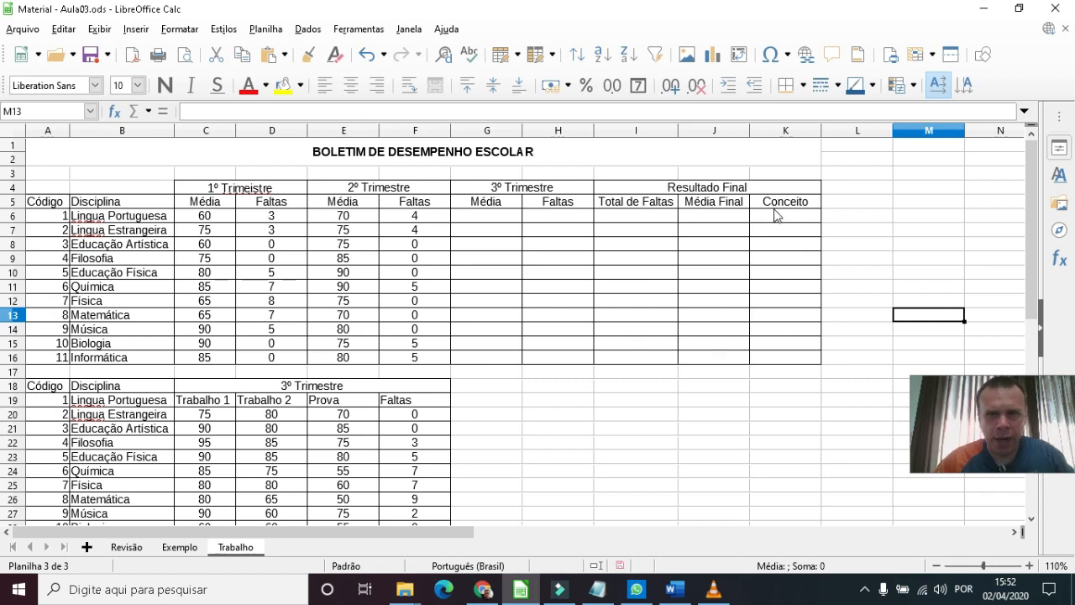
left_click(631, 410)
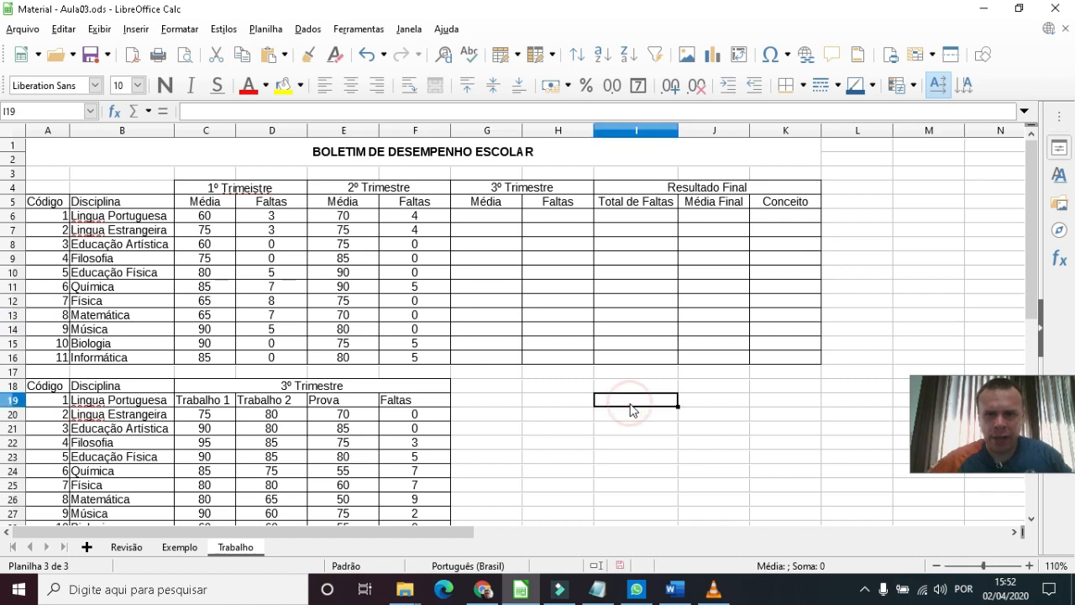
type("Aprv")
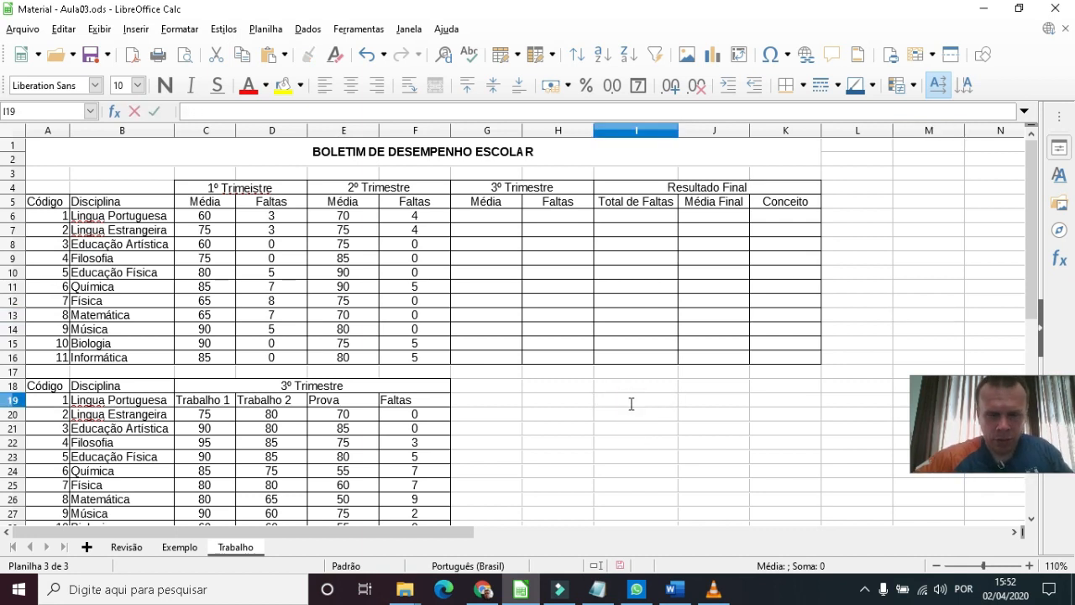
type("rovação")
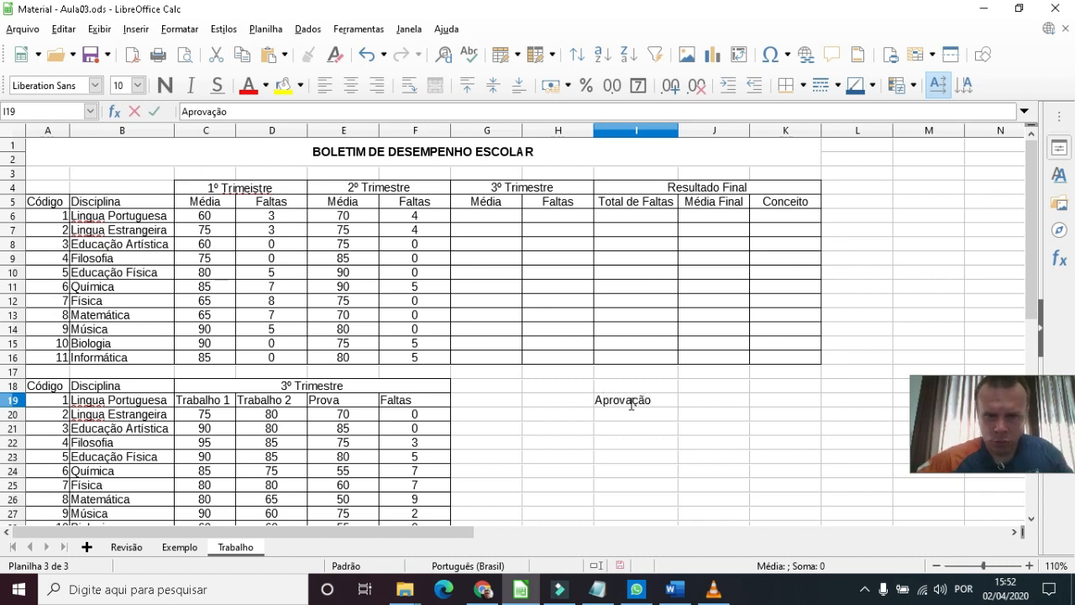
key("Tab")
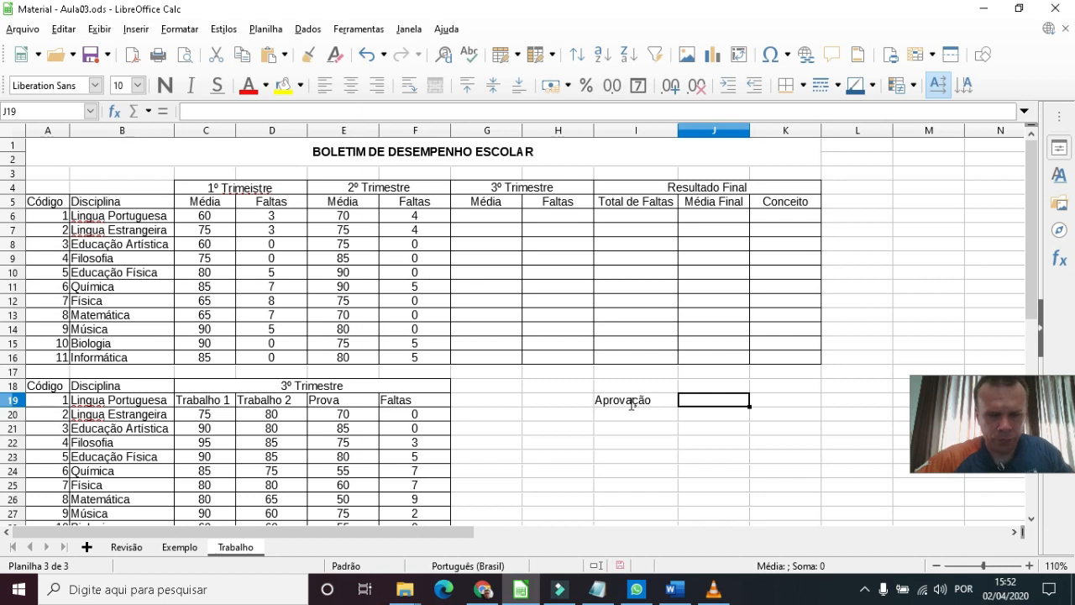
type("7")
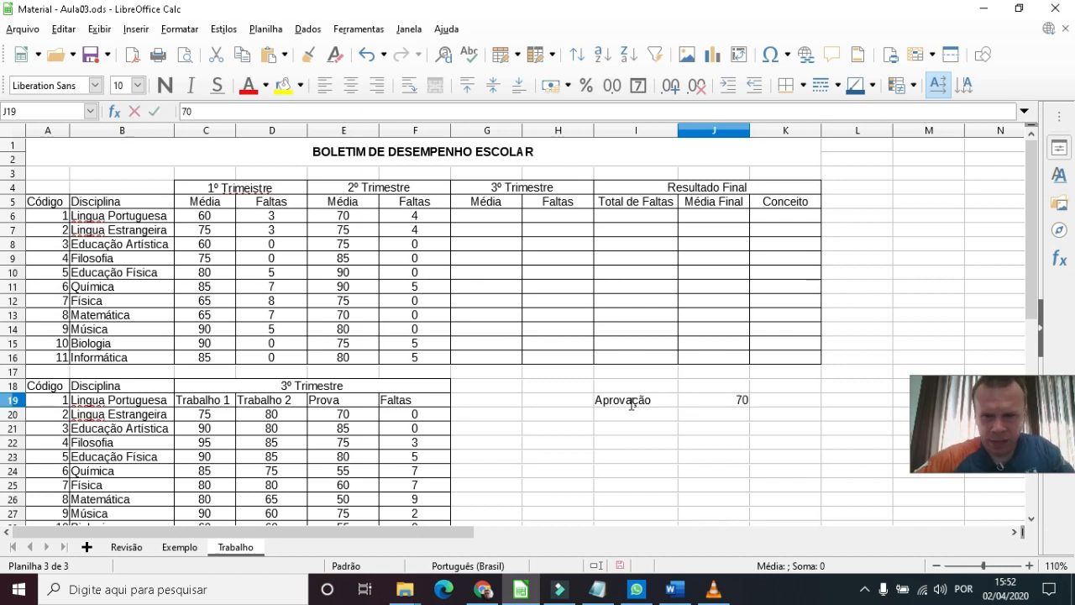
type("0")
key("BackSpace")
key("BackSpace")
- Enter the approval criterion "Média maior ou igual a 70" in cell J19
type("M")
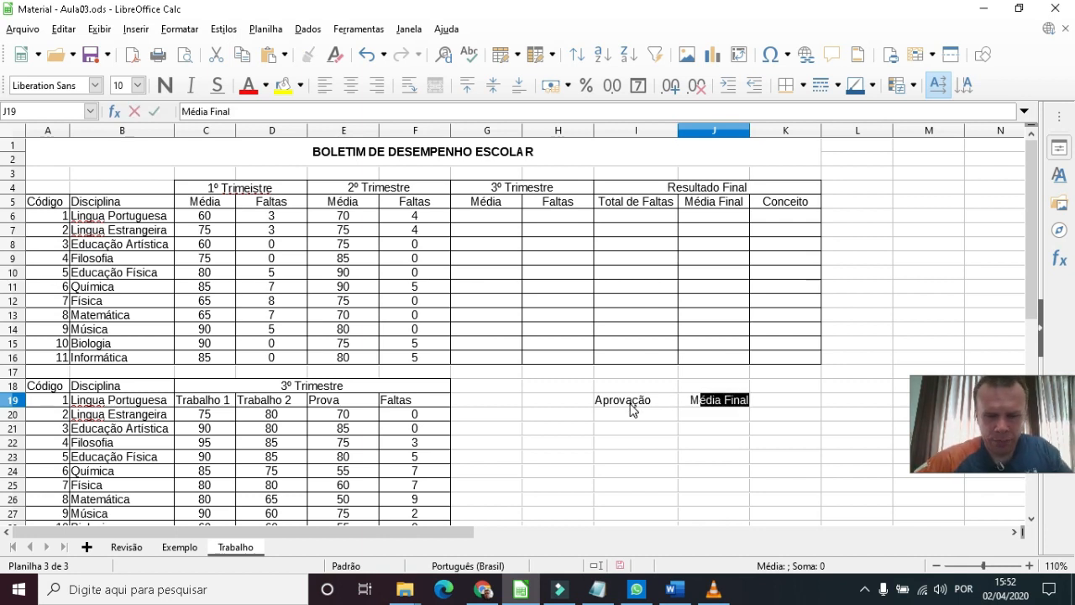
type("édia ")
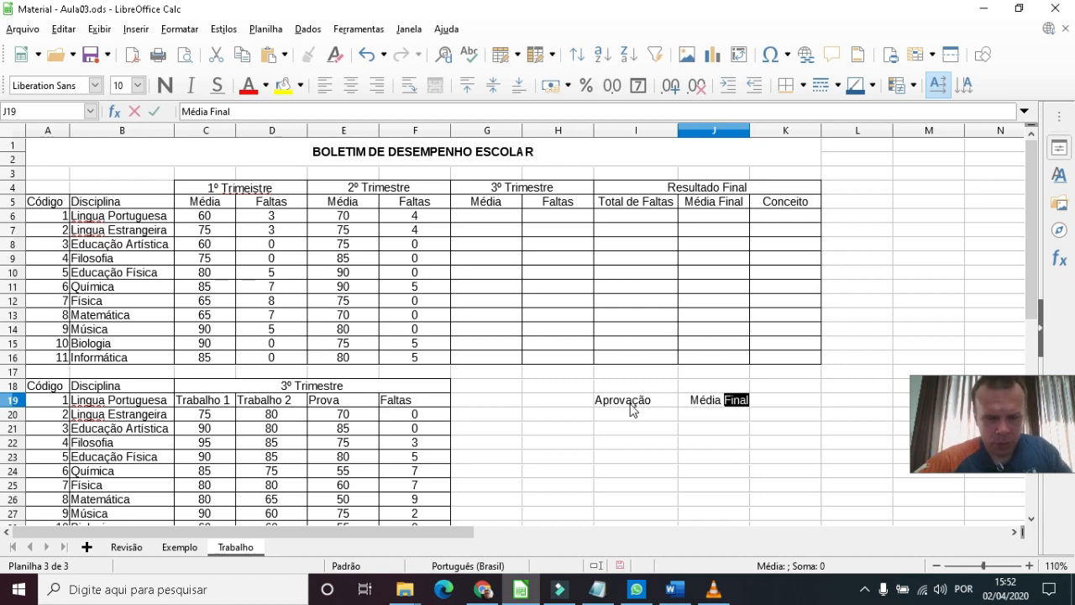
type("maior ")
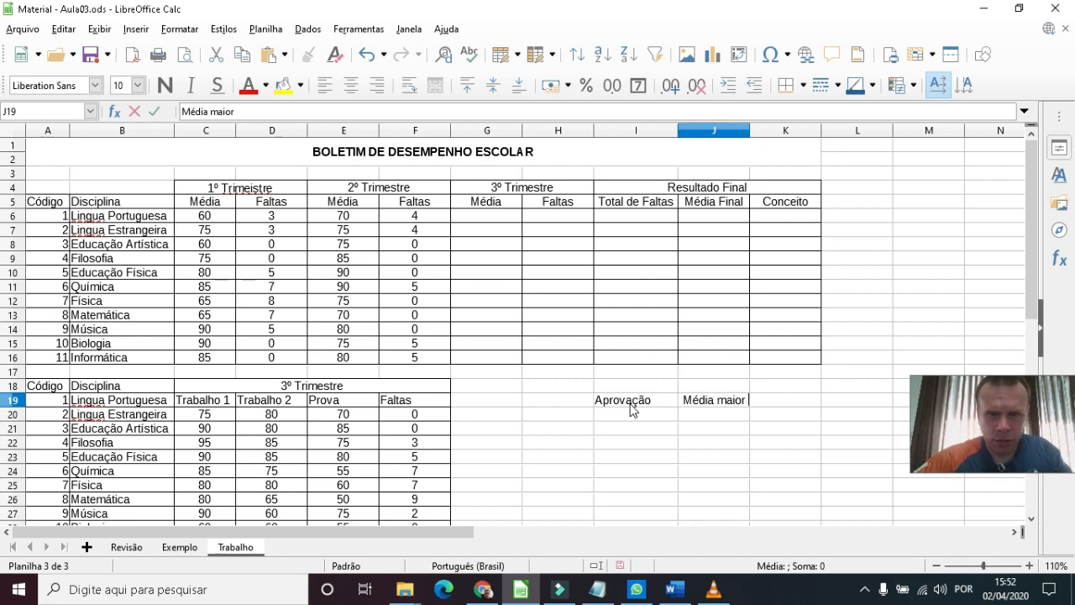
type("ou i")
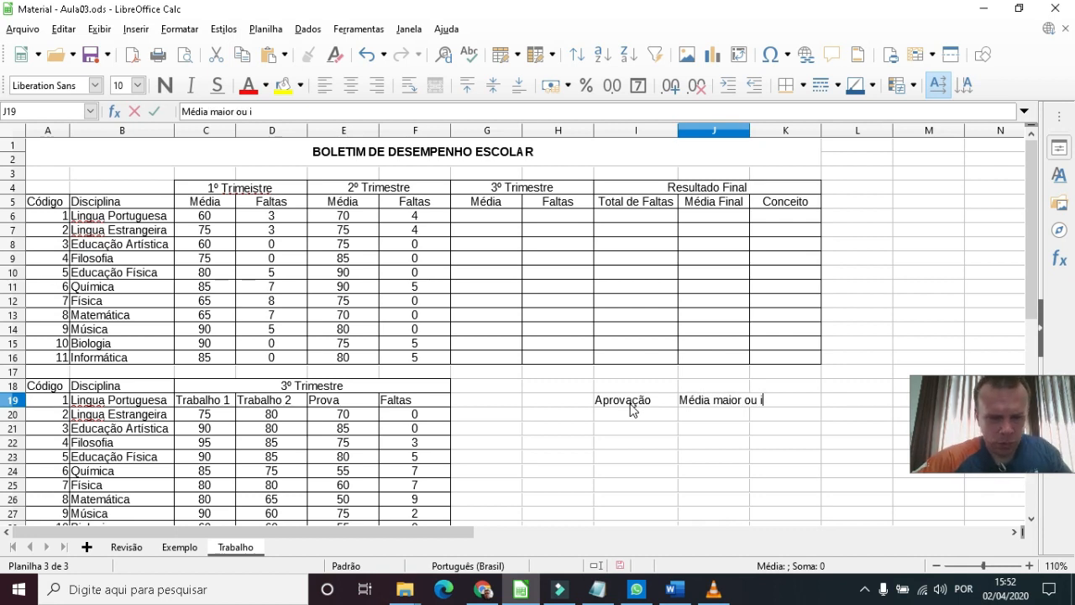
type("gua")
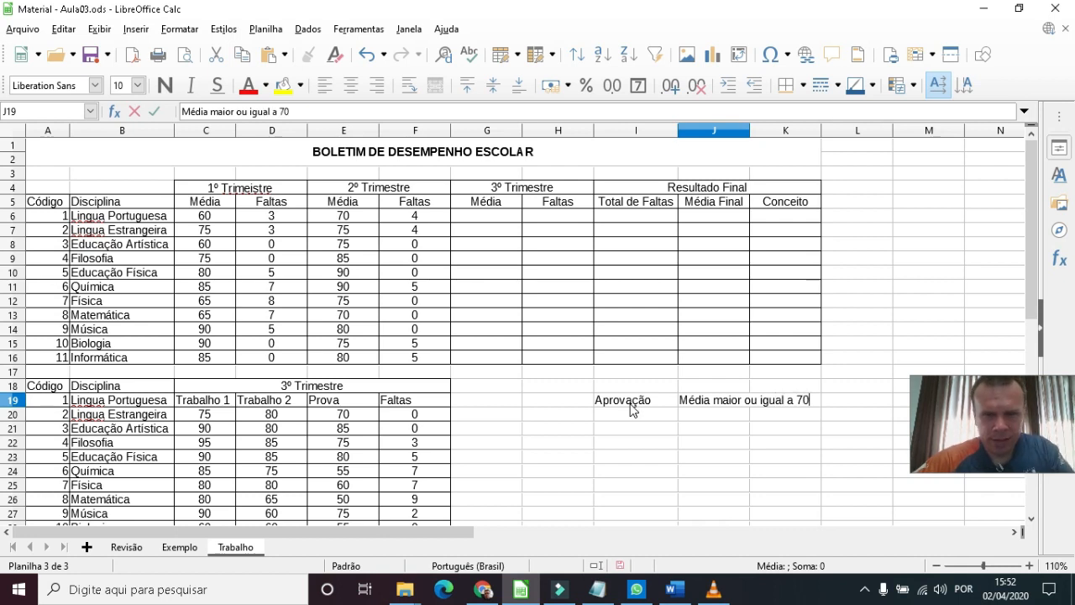
type("l a 70")
key("Return")
- Merge and center cells J19:K19 containing the approval criterion
left_click_drag(691, 404, 793, 406)
left_click(766, 431)
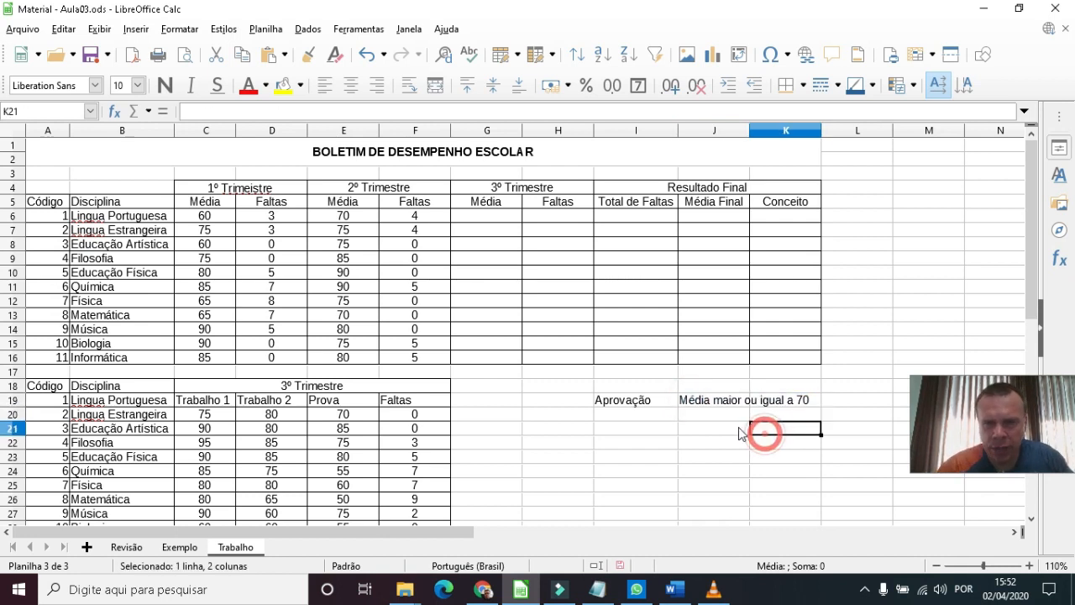
left_click_drag(684, 405, 793, 402)
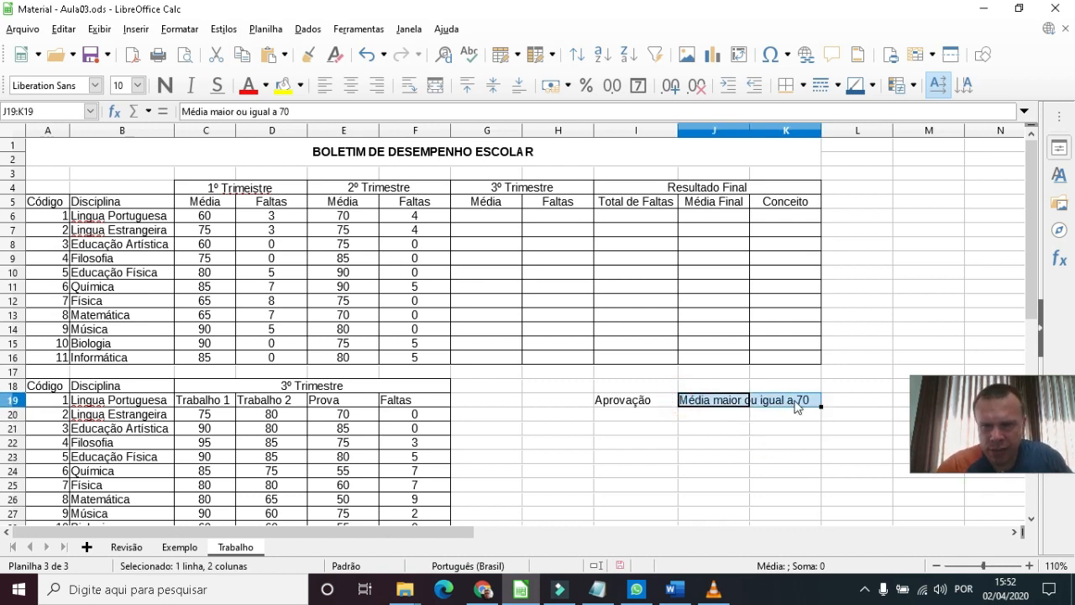
left_click(436, 87)
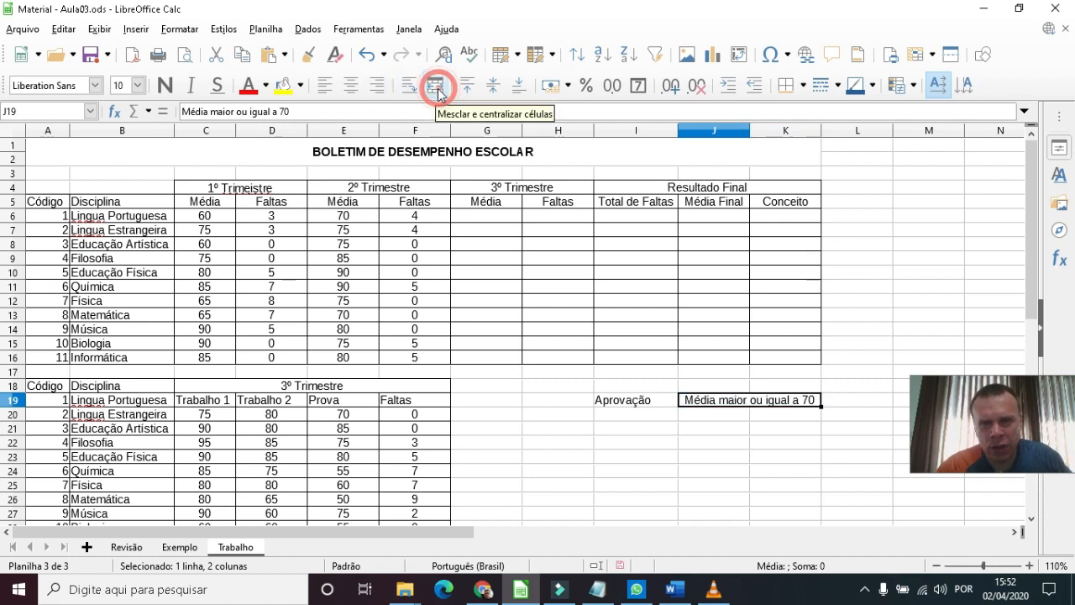
left_click(620, 417)
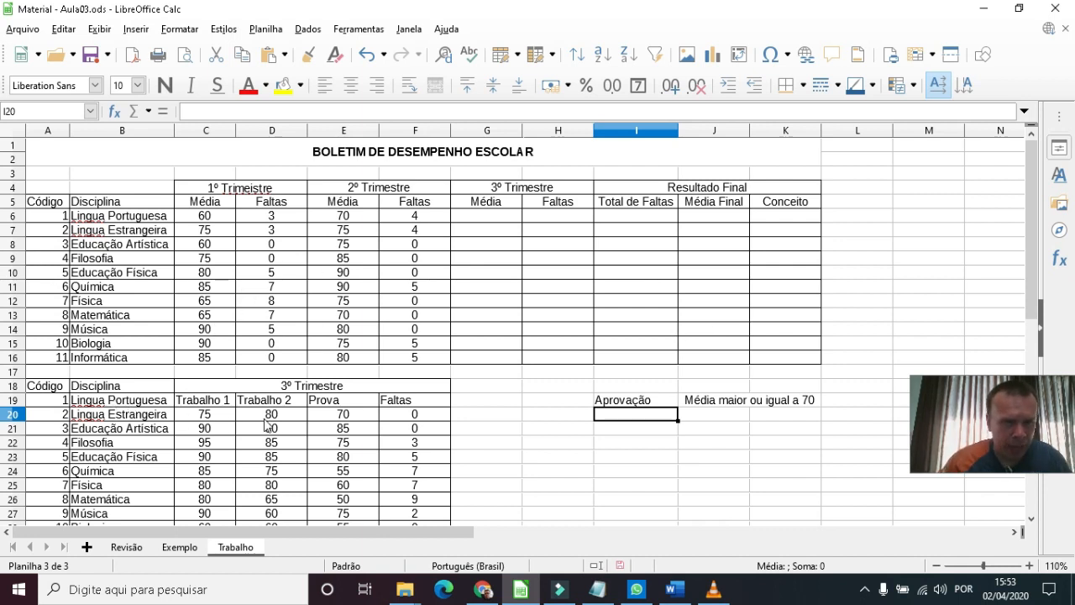
- Enter =média(C20:E20) in G6 to calculate the third-trimester average from the two assignments and the exam
left_click(469, 220)
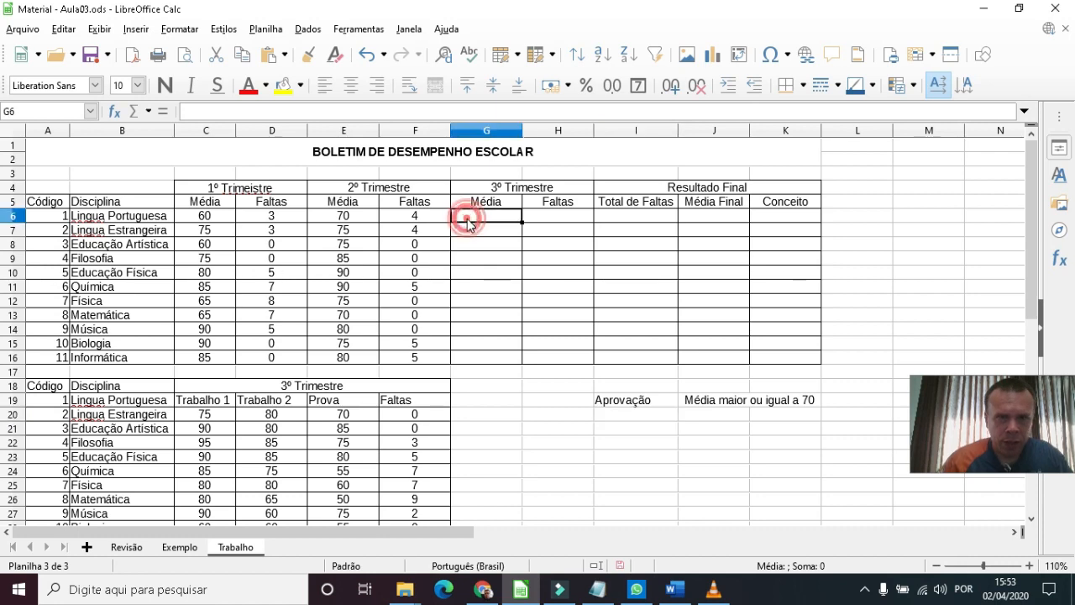
type("=")
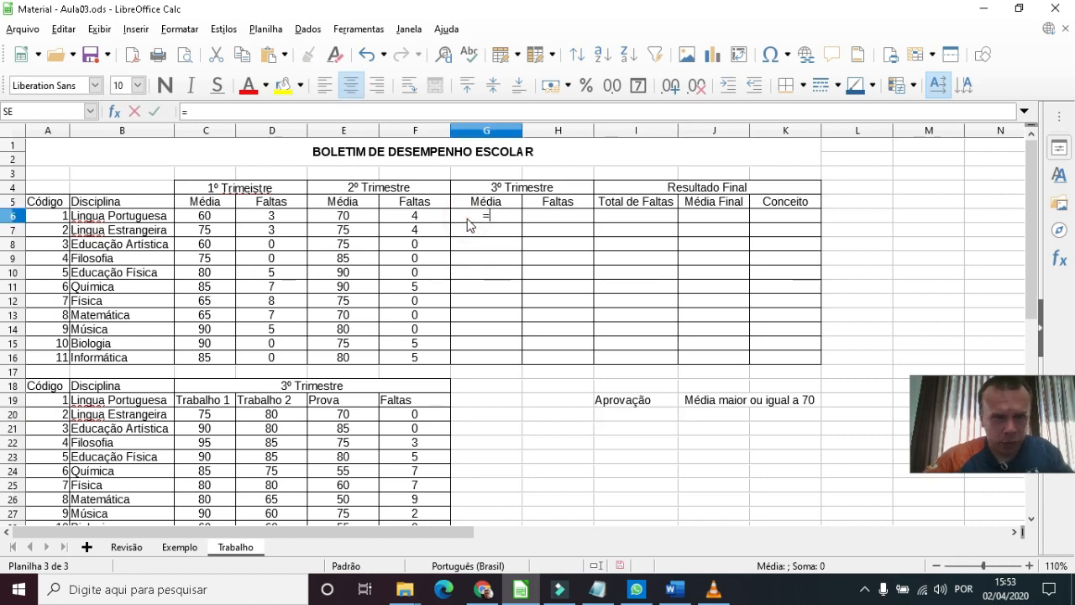
type("média")
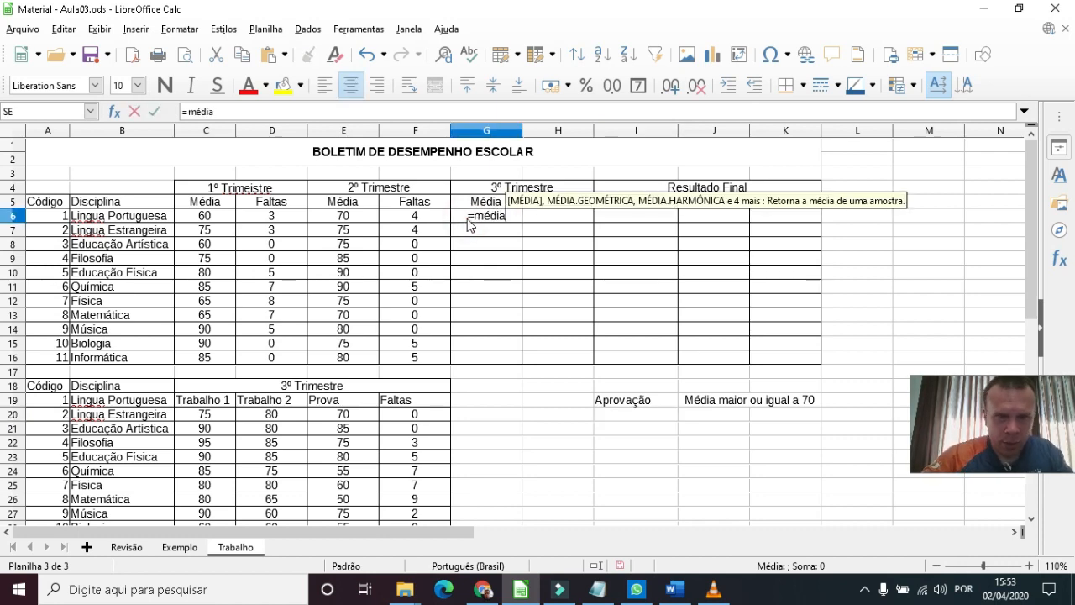
type("(")
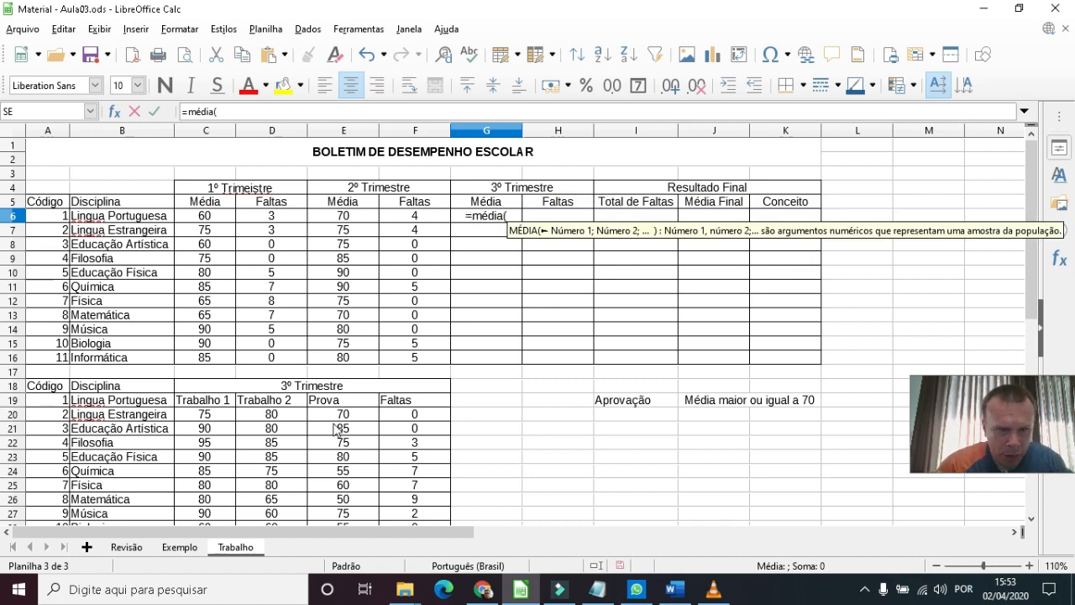
left_click_drag(194, 415, 333, 420)
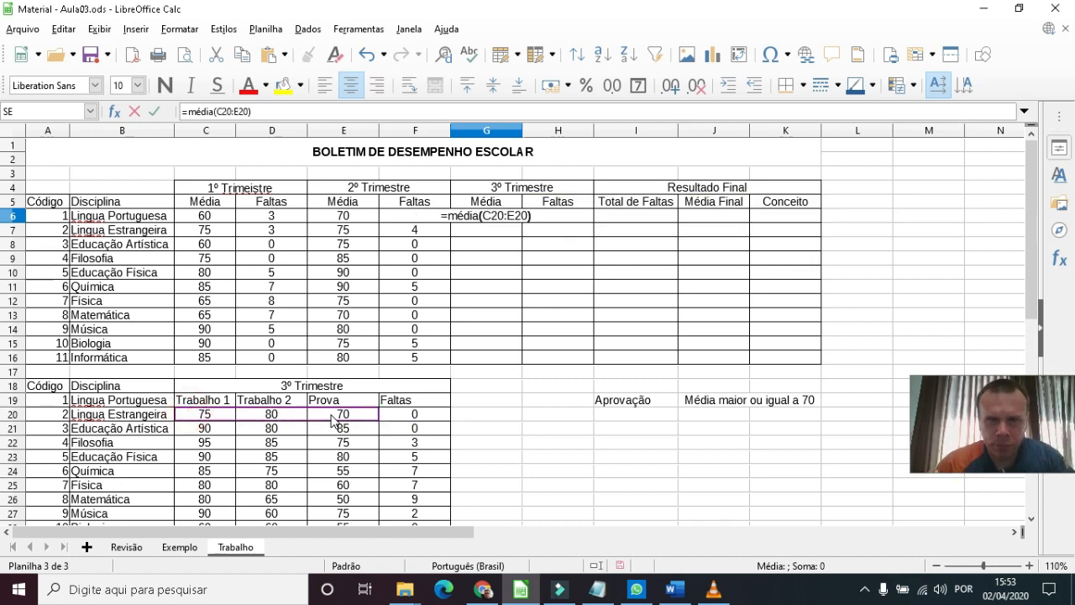
key("Return")
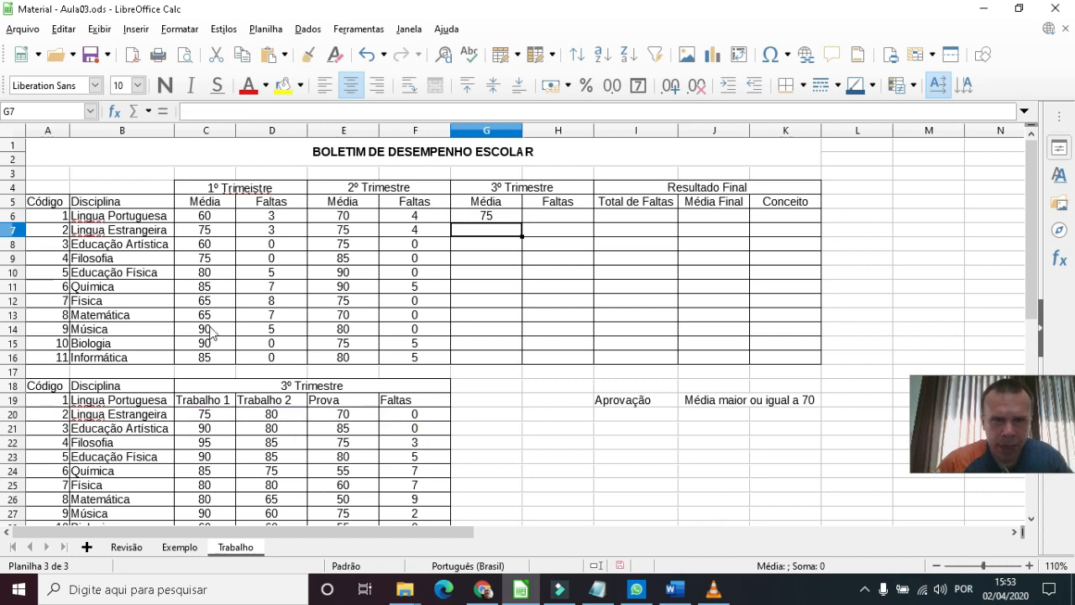
- Link the third-trimester absences in H6 to the lower table with =F20
left_click(542, 221)
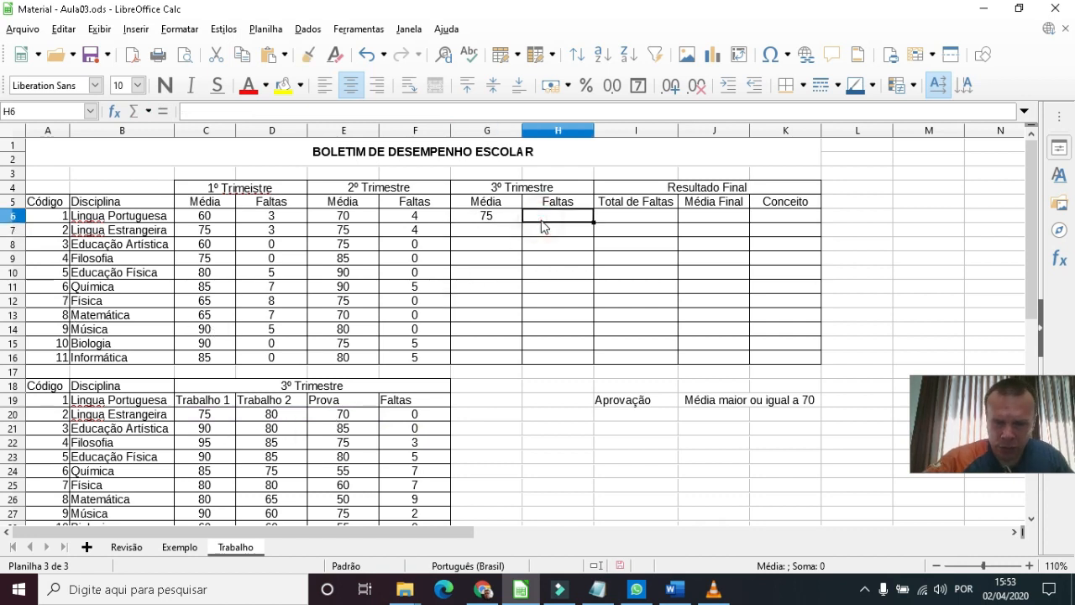
type("=")
left_click(402, 420)
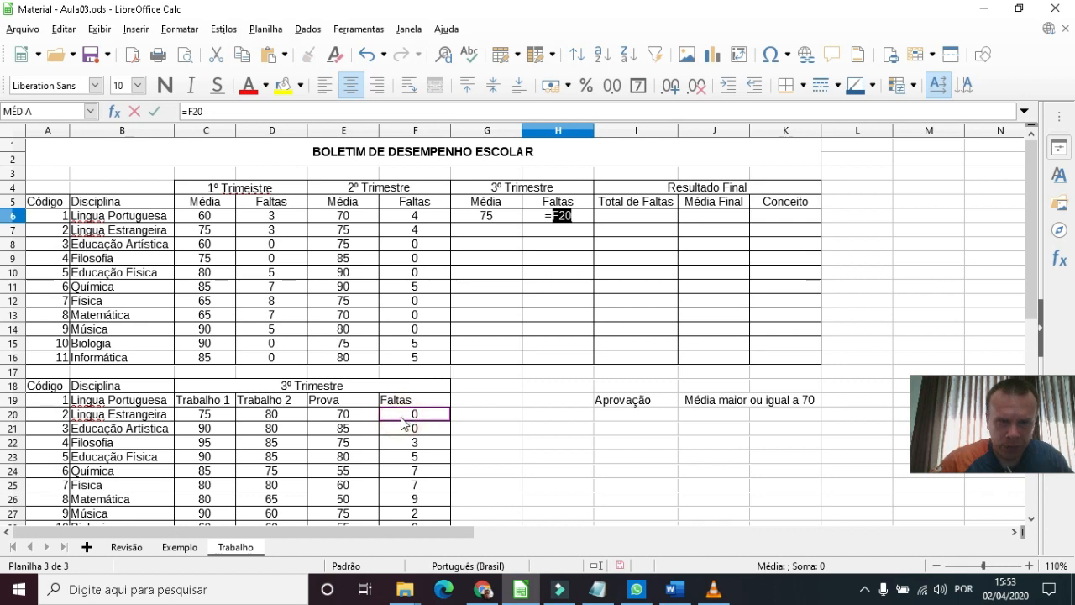
key("Return")
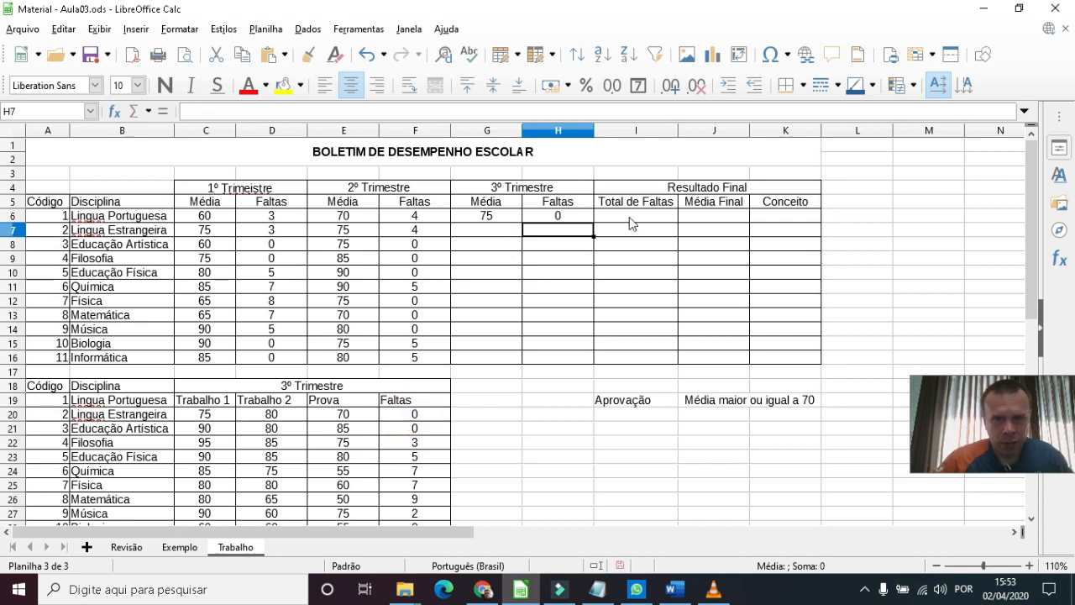
- Calculate the total absences in I6 by adding the three trimesters with =D6+F6+H6
left_click(632, 221)
type("=")
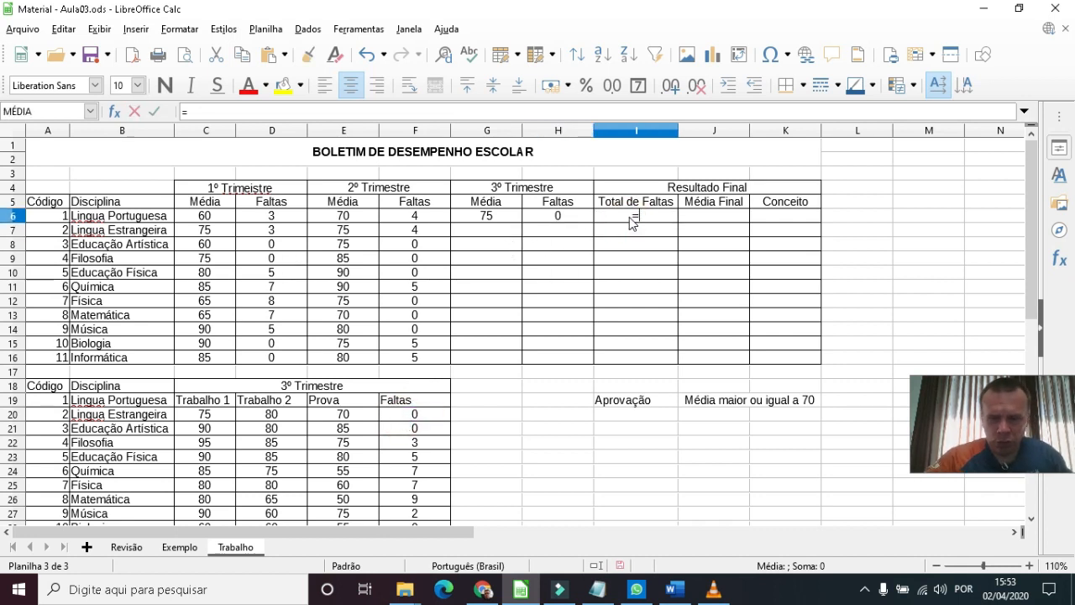
left_click(269, 220)
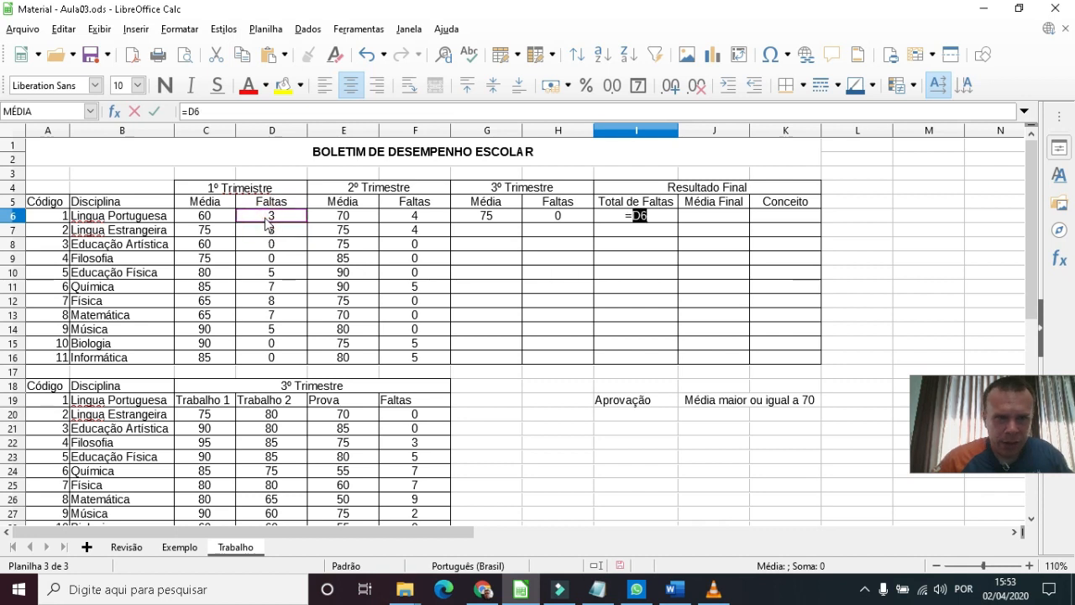
type("+")
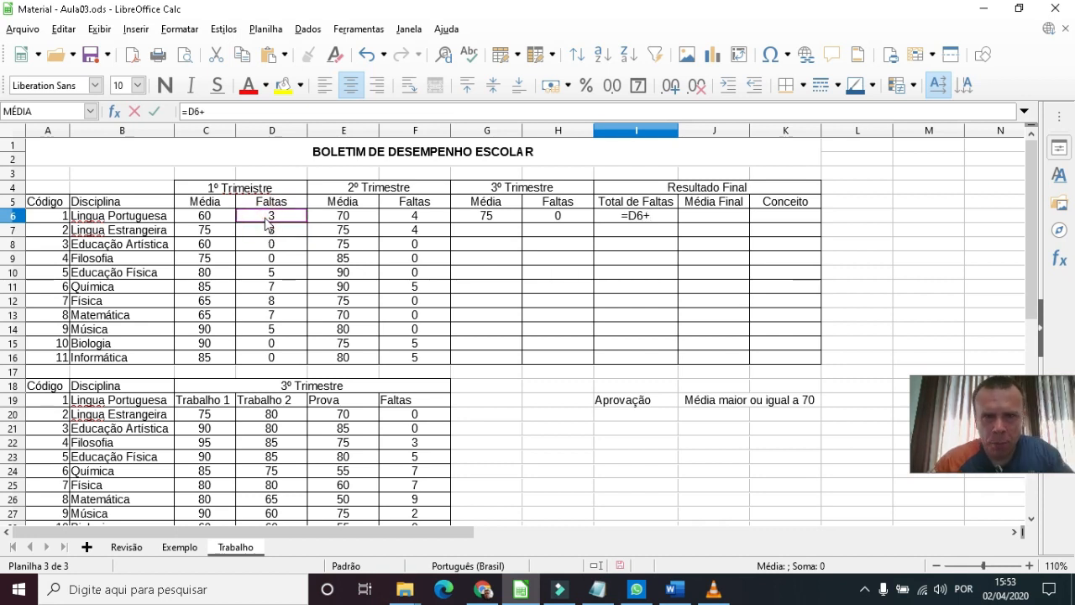
left_click(410, 218)
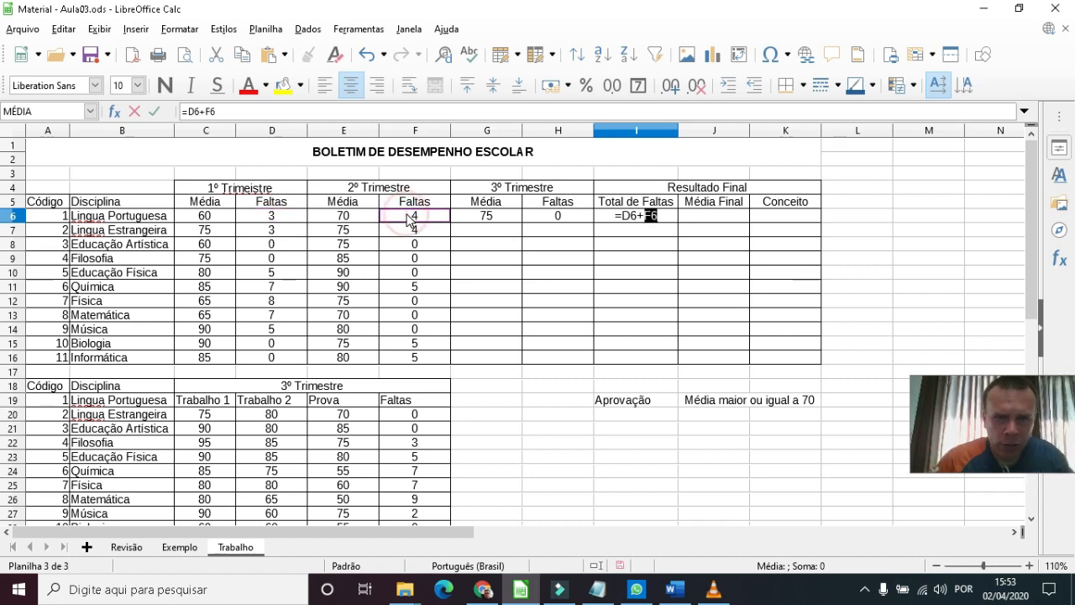
type("+")
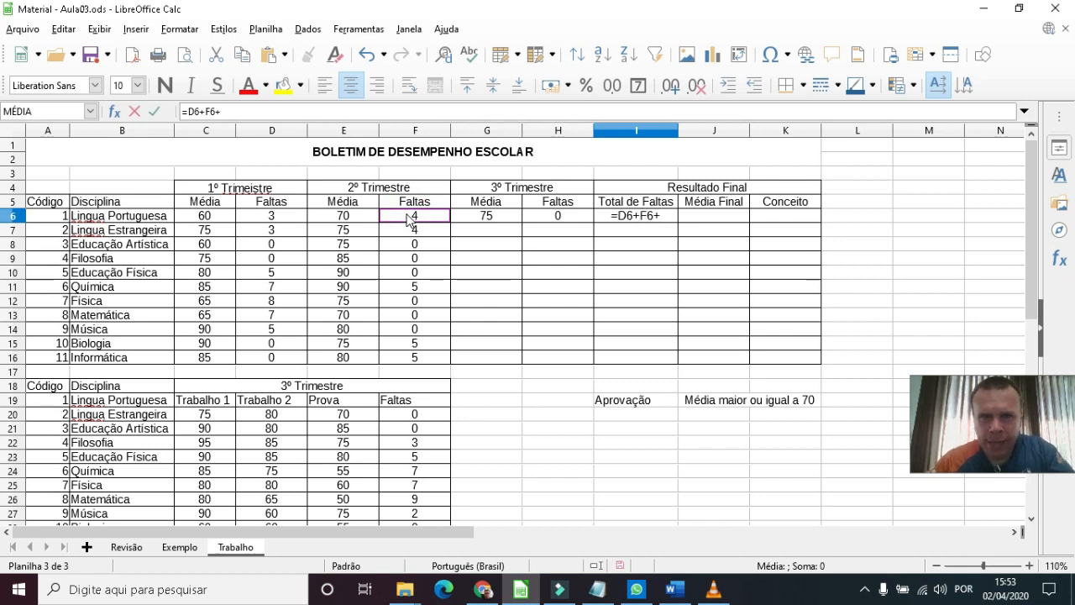
left_click(558, 220)
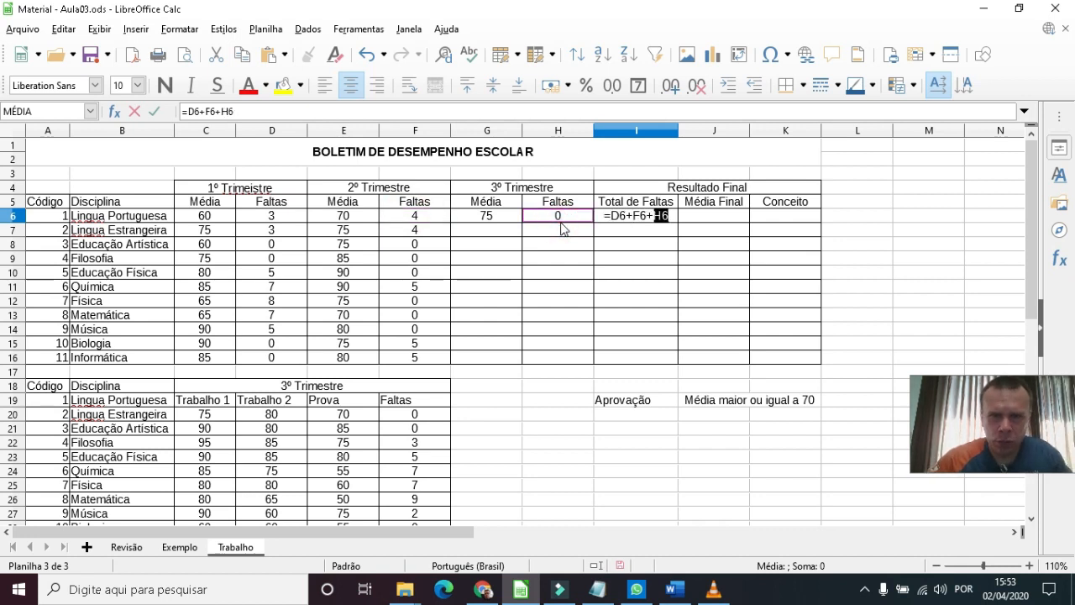
key("Return")
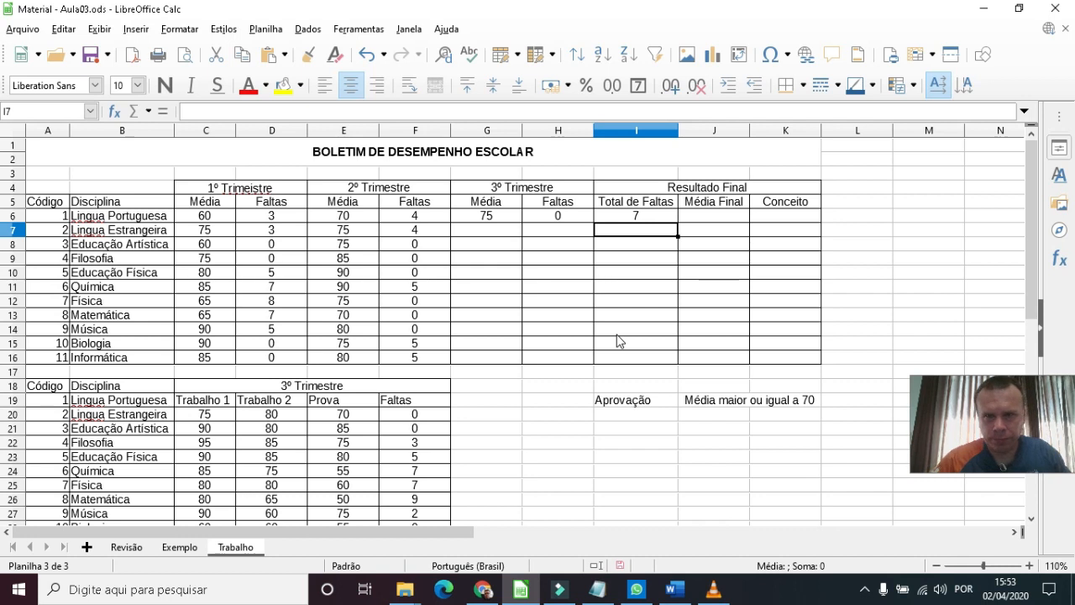
- Begin a MÉDIA formula in J6 for the final average of Lingua Portuguesa
left_click(692, 218)
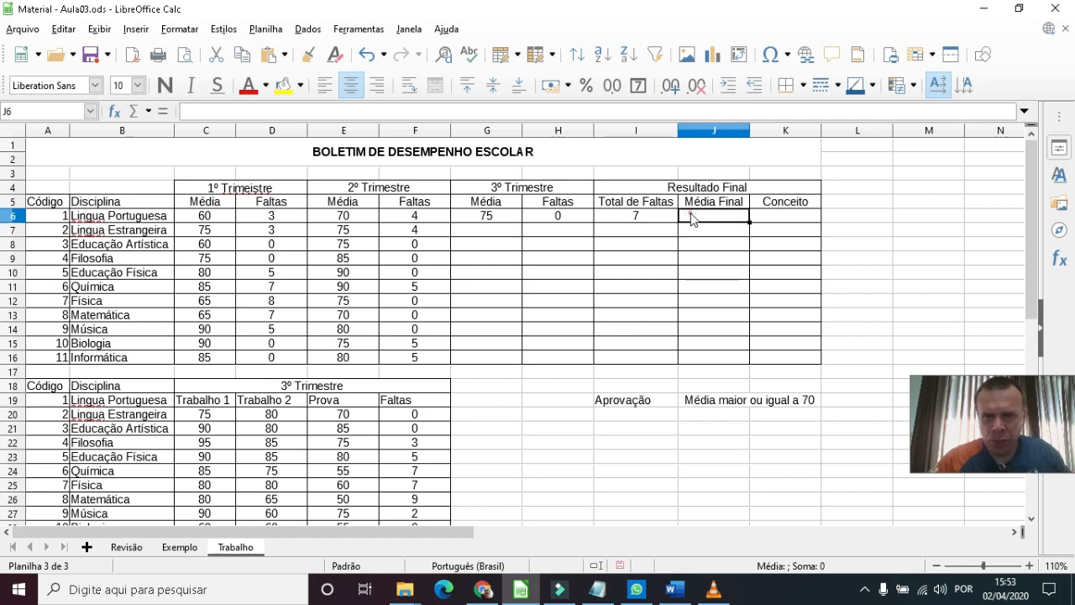
type("=")
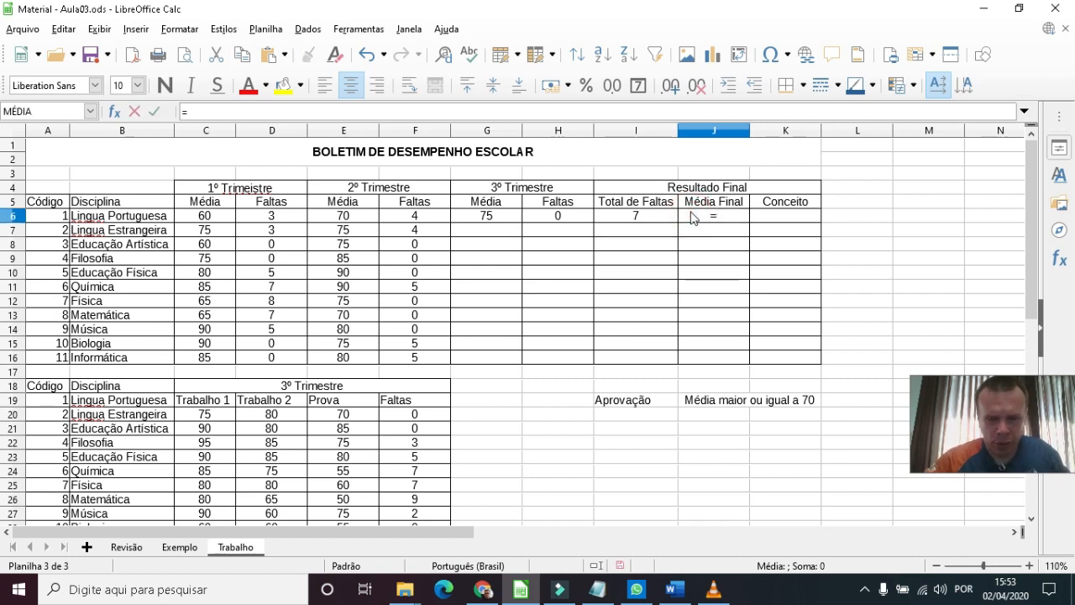
type("média")
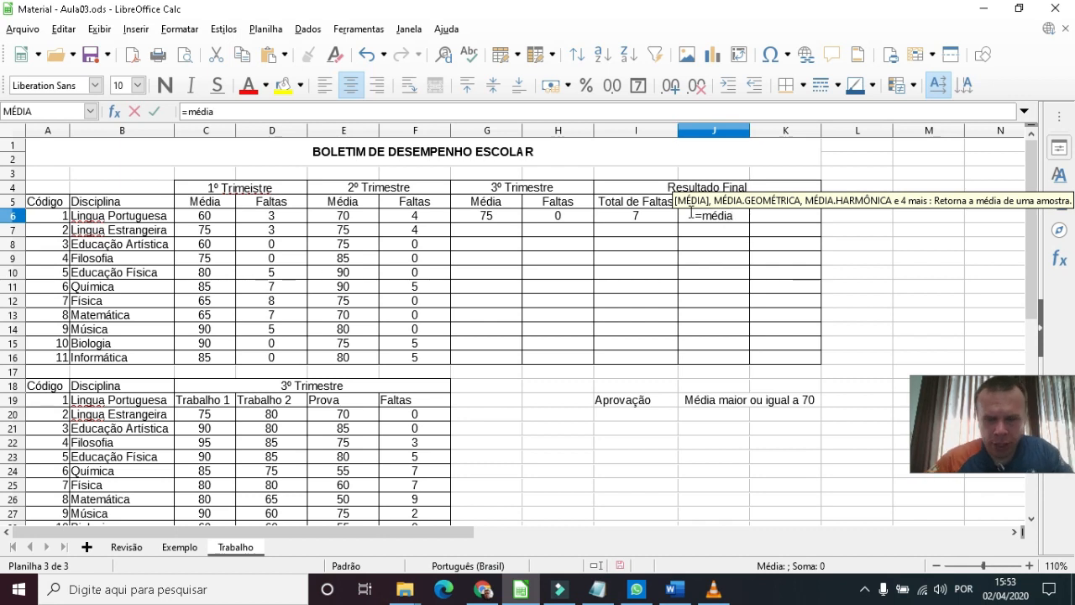
type("(")
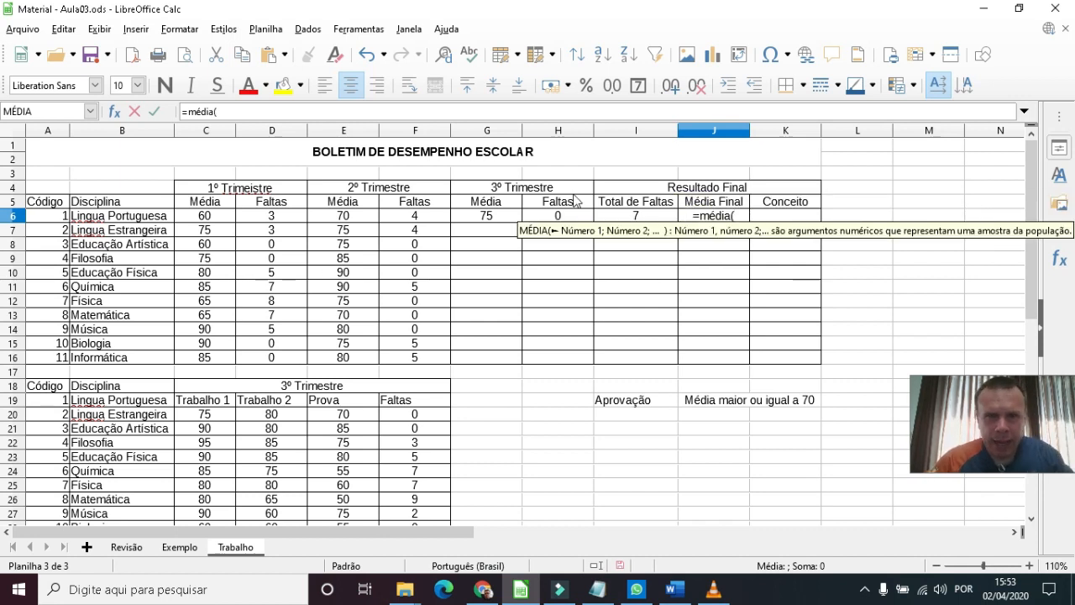
left_click(207, 218)
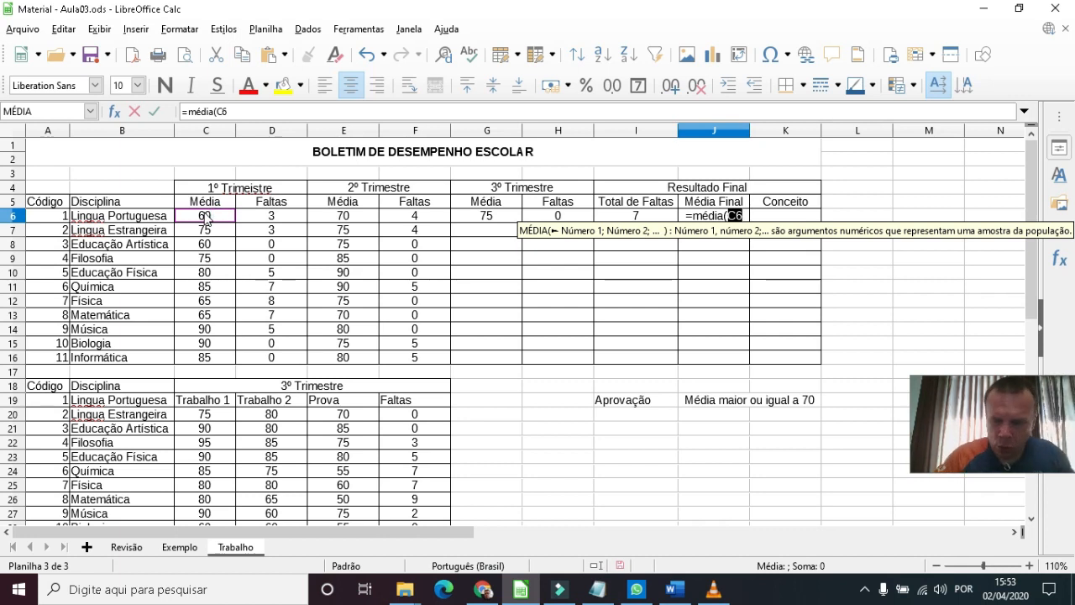
type(";")
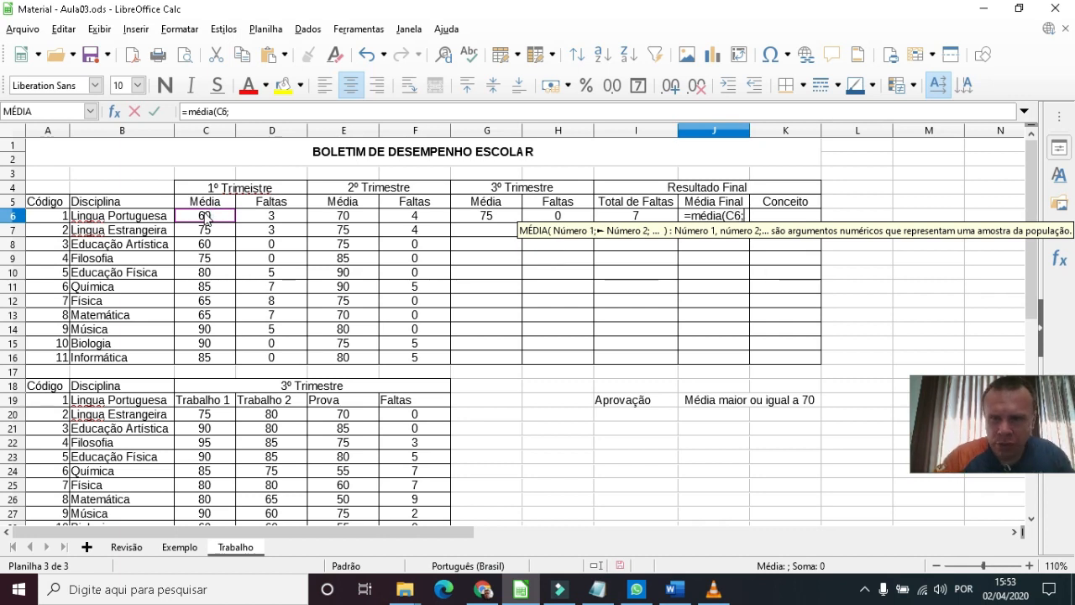
left_click(353, 217)
type(";")
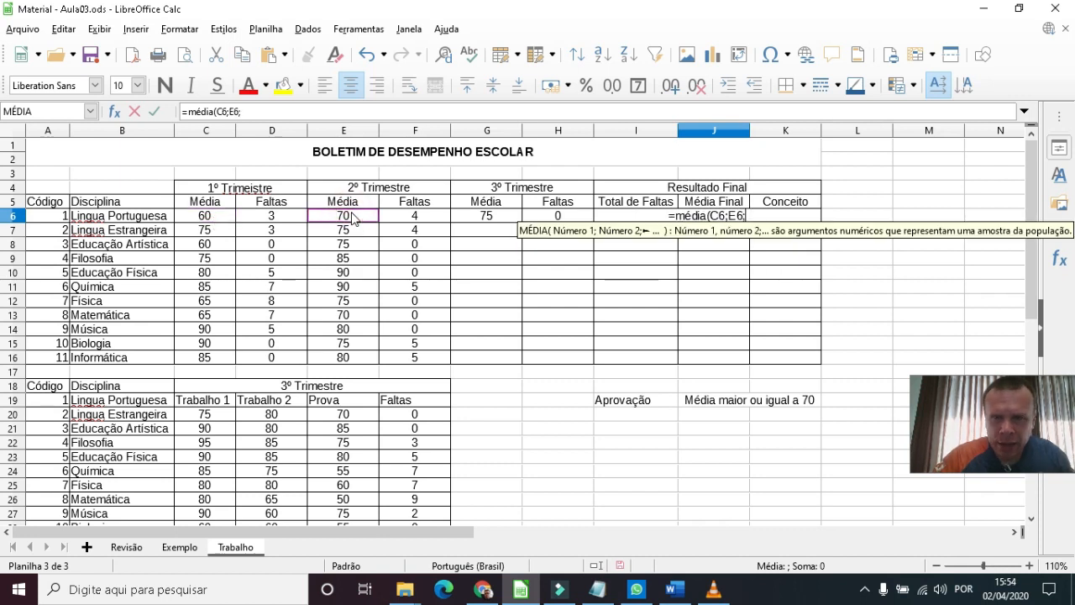
left_click(480, 221)
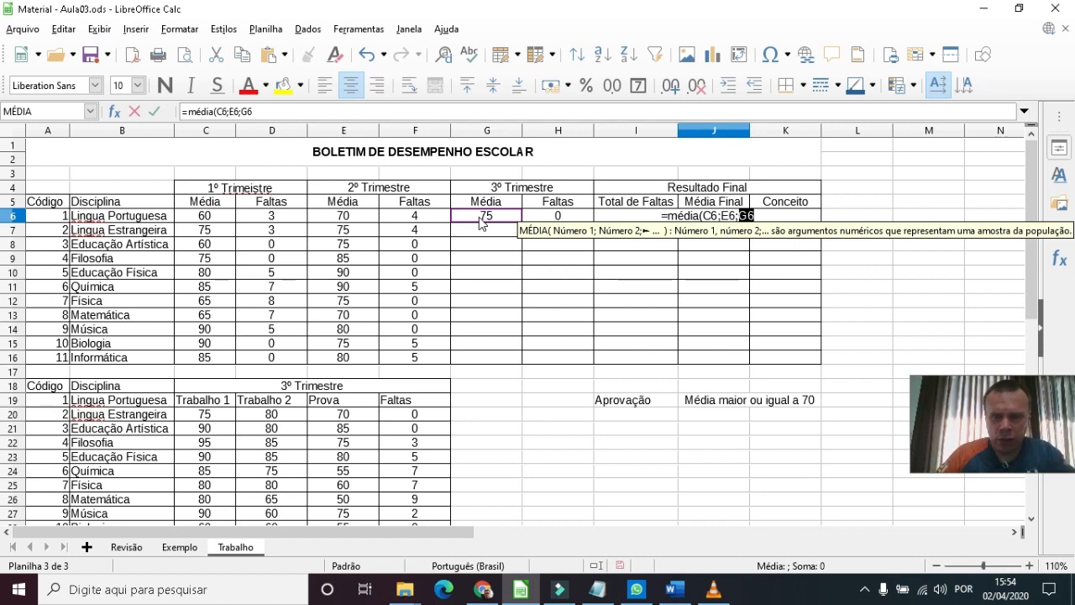
key("BackSpace")
key("BackSpace")
key("BackSpace")
key("BackSpace")
key("BackSpace")
key("BackSpace")
key("BackSpace")
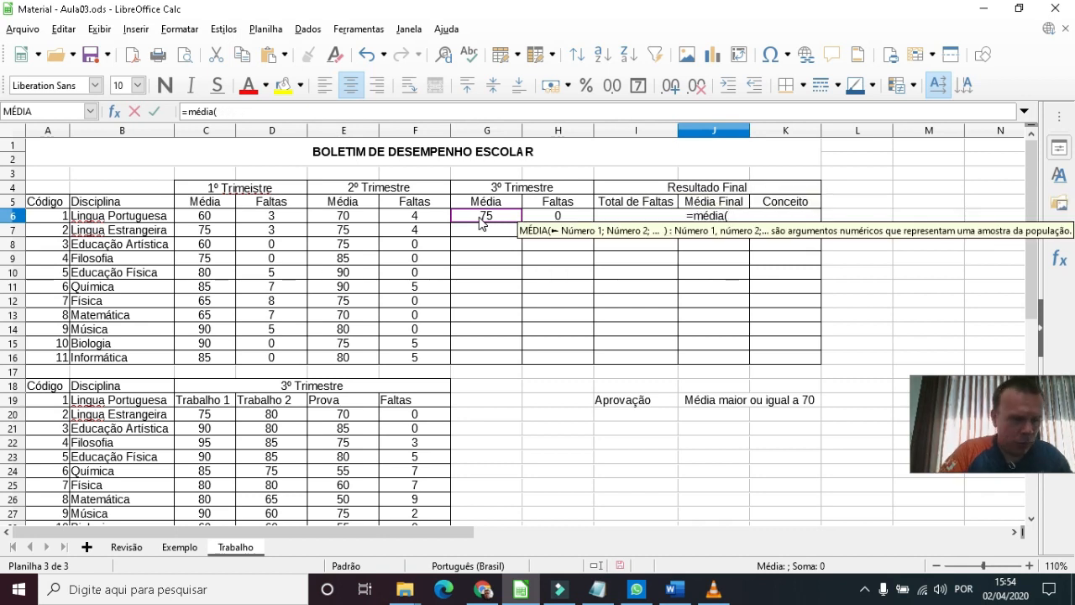
- Complete the final average formula in J6 with the three trimester averages as =média(C6;E6;G6)
left_click(206, 217)
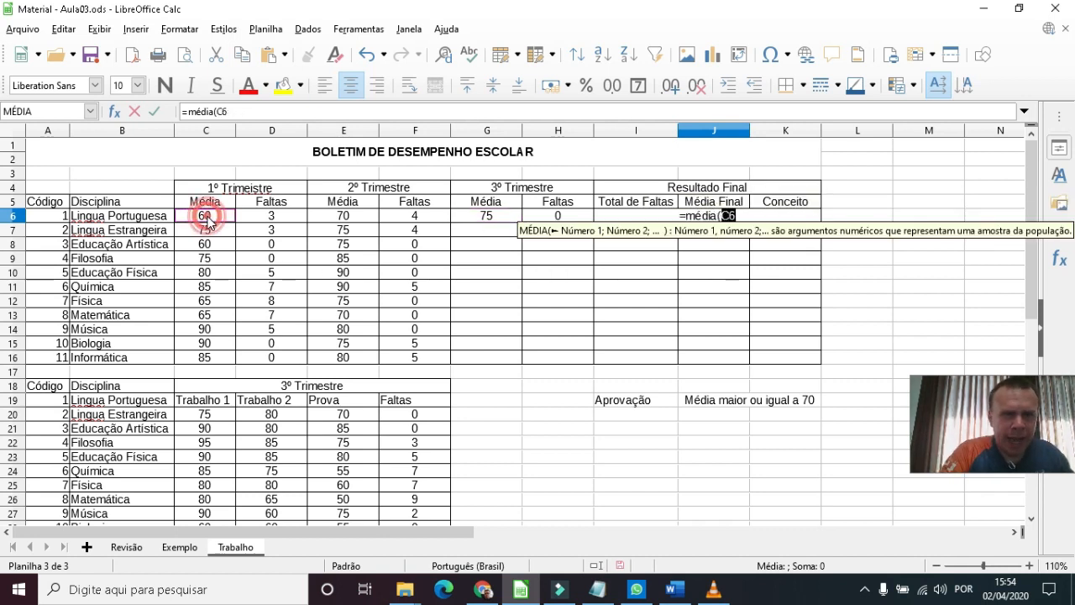
type(";")
left_click(351, 217)
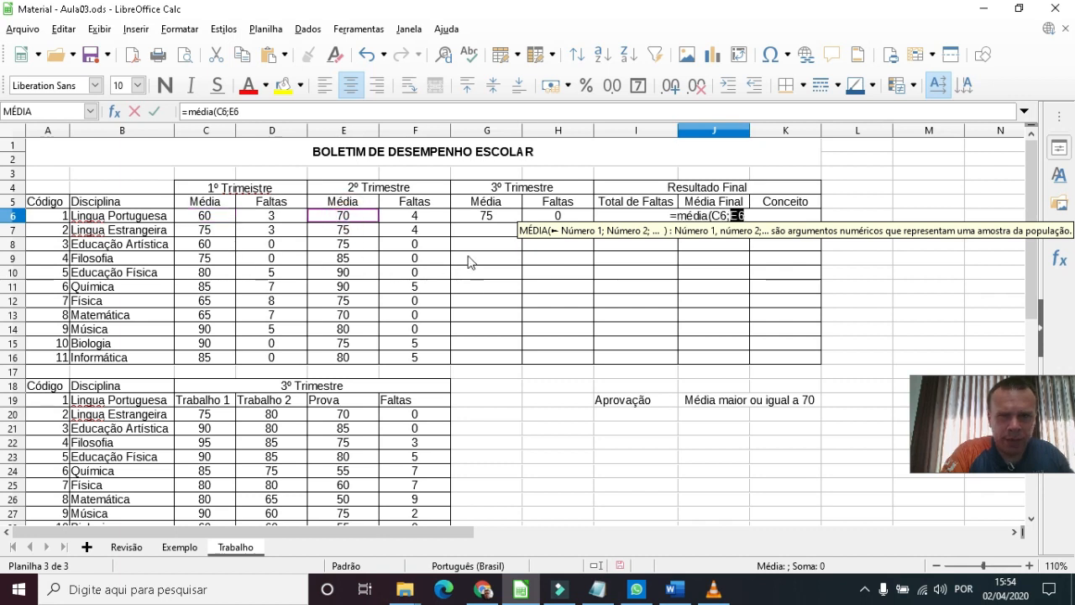
type(";")
left_click(479, 217)
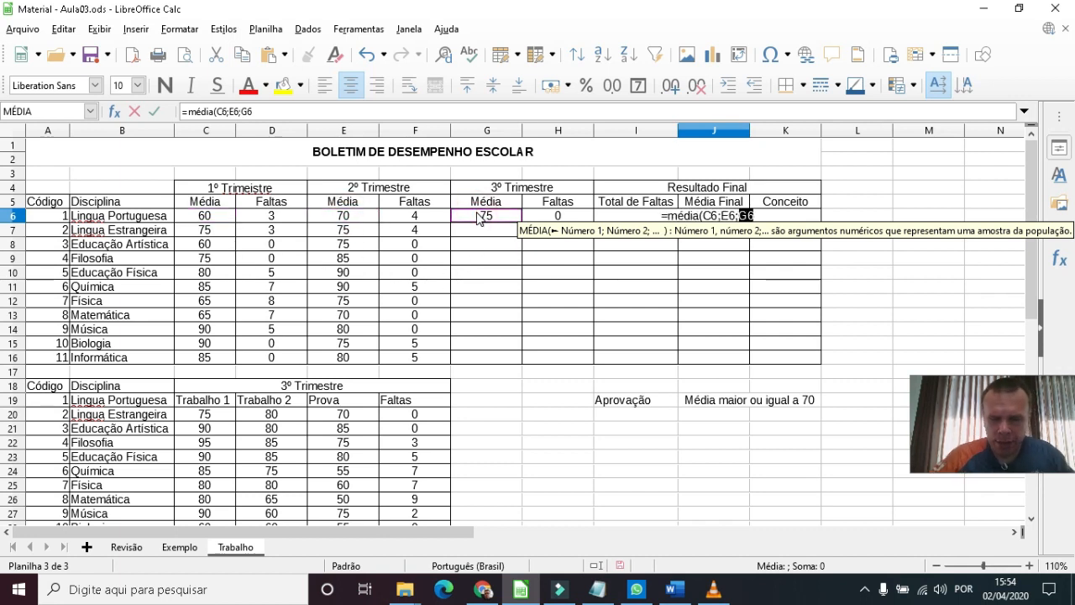
type(")")
key("Return")
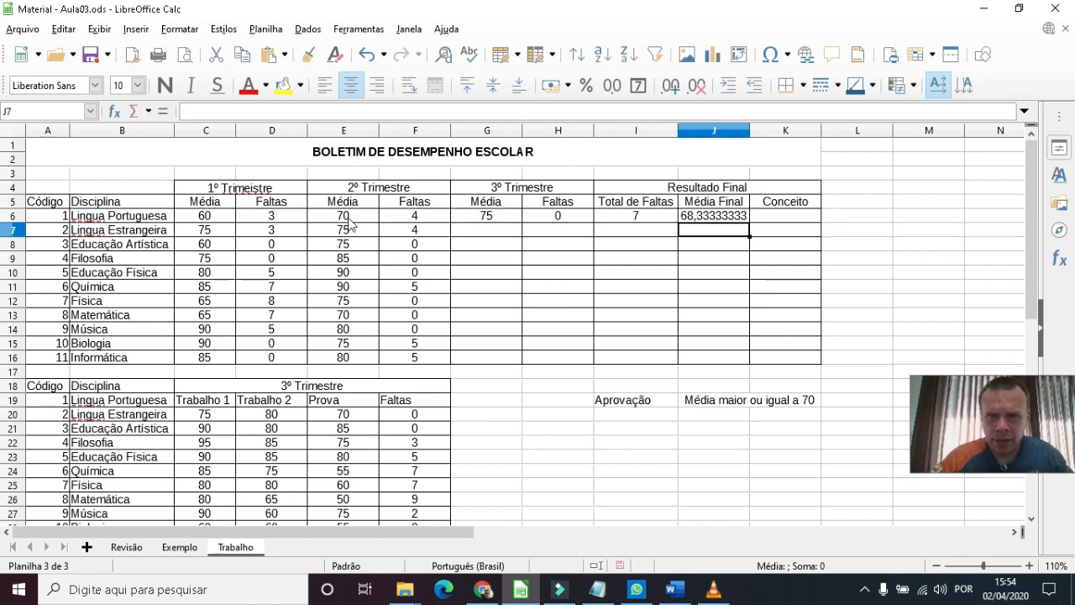
- Fit column J's width to its content and reduce the final average in J6 to two decimal places
left_click(717, 217)
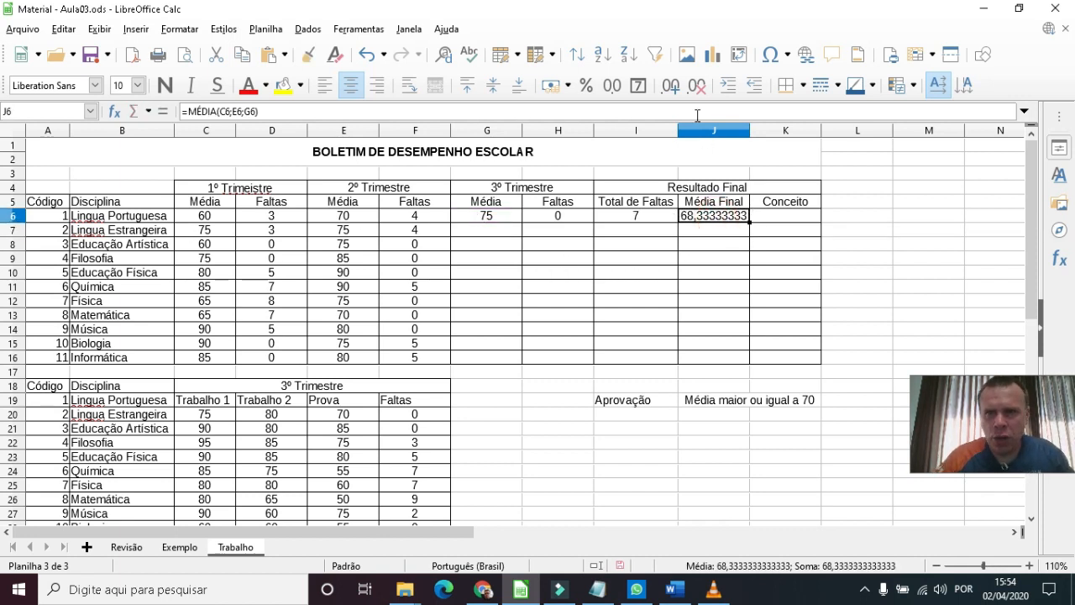
left_click(695, 95)
left_click(696, 95)
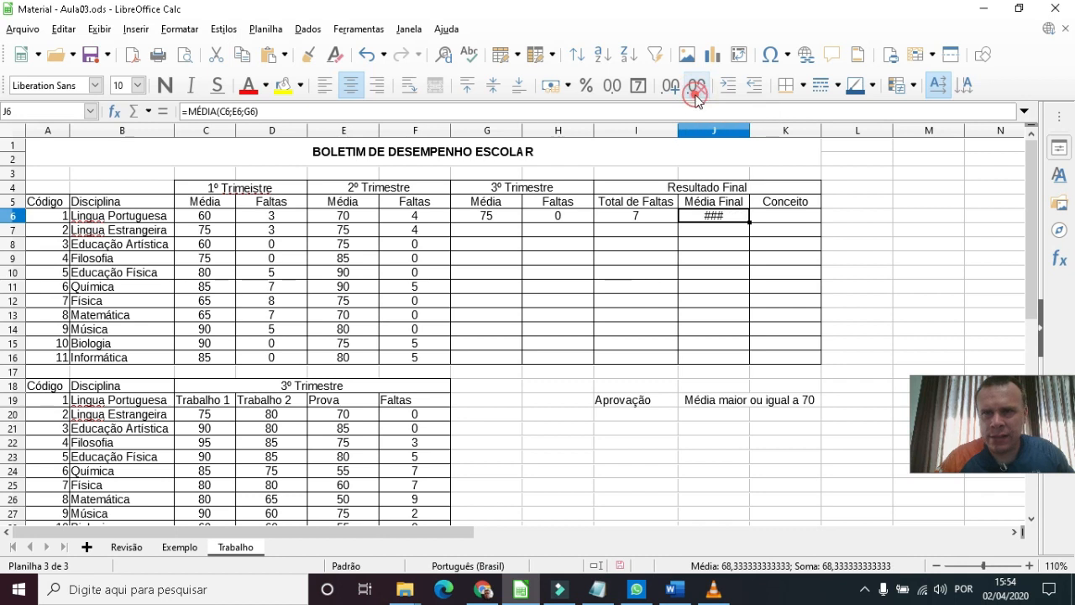
left_click(672, 95)
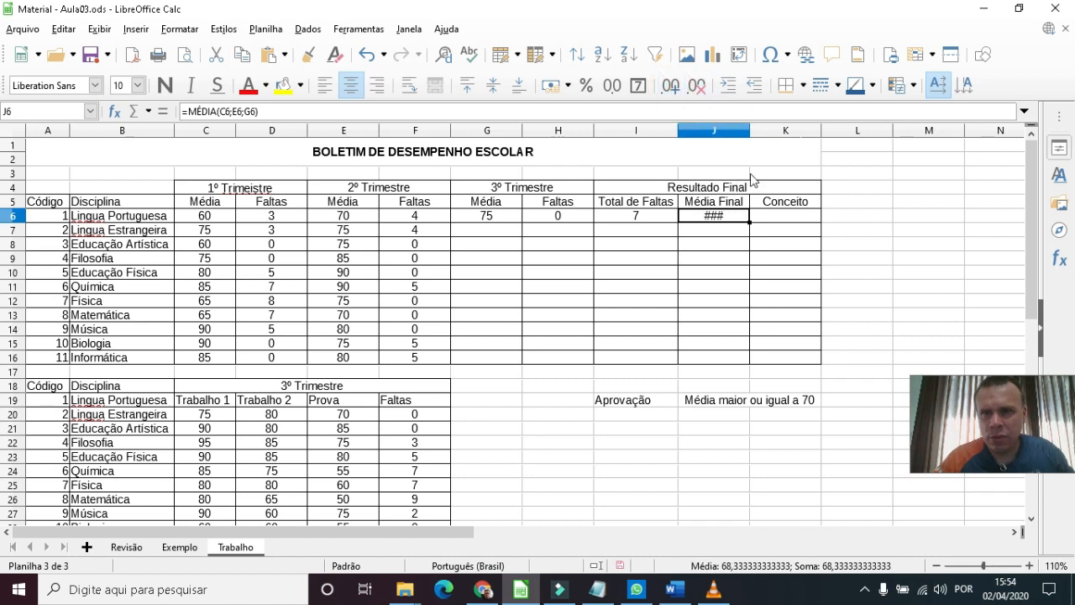
double_click(750, 132)
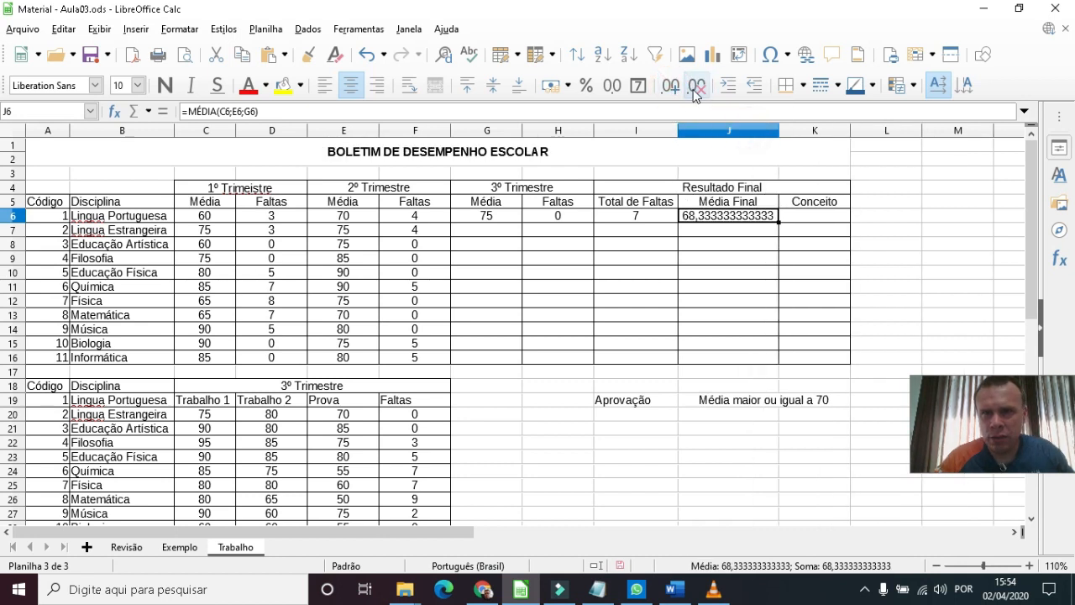
left_click(696, 87)
left_click(695, 87)
left_click(696, 87)
left_click(696, 87)
left_click(696, 87)
left_click(696, 88)
left_click(695, 87)
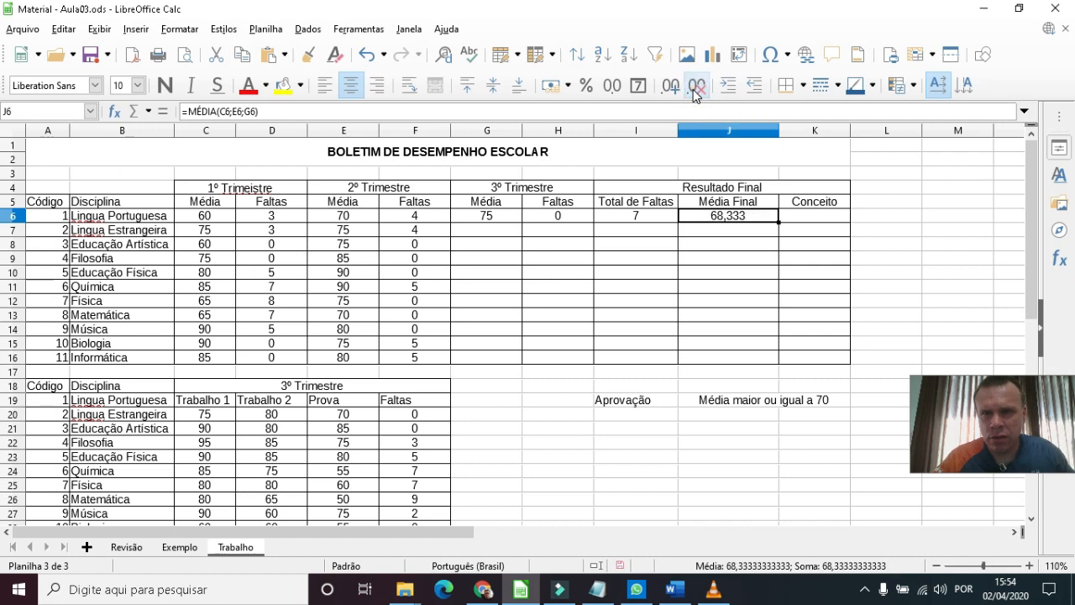
left_click(695, 87)
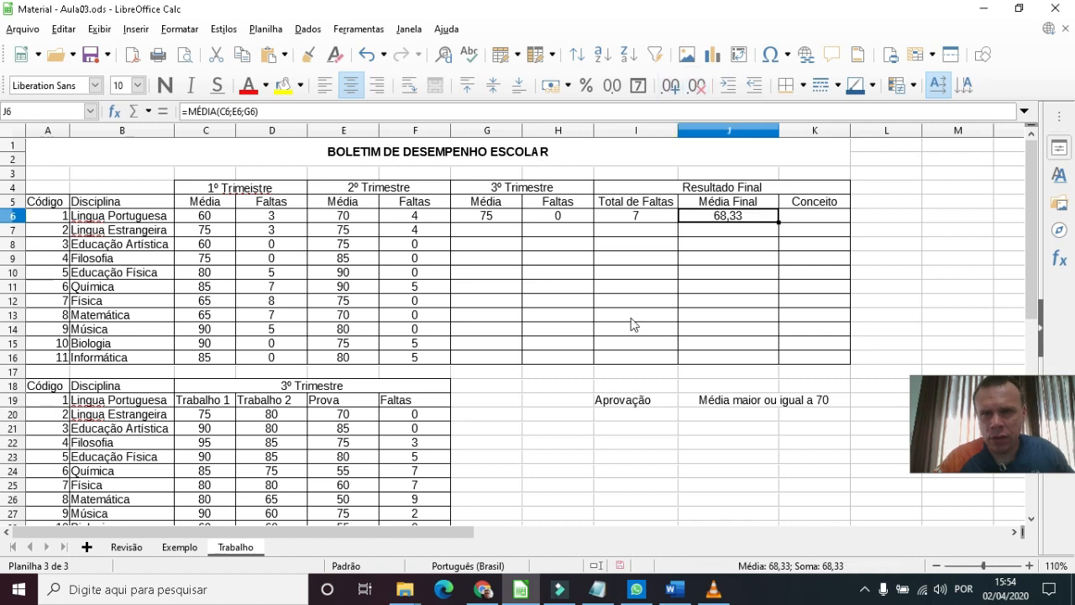
- Enter =se(J6>=70;"aprovado";"reprovado") in K6 to determine the concept for Lingua Portuguesa
left_click(801, 220)
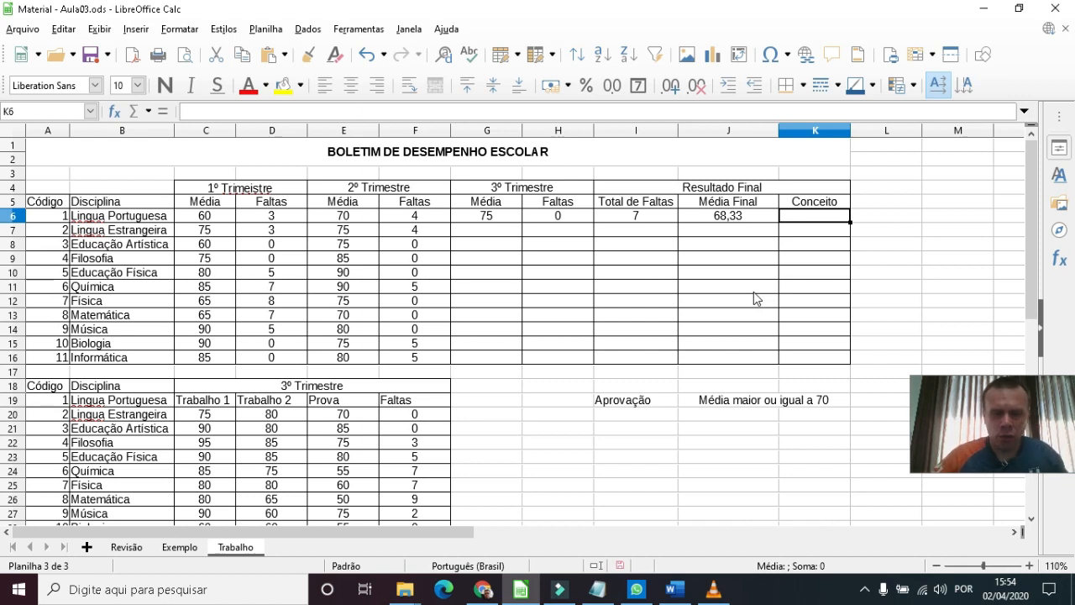
type("=se(")
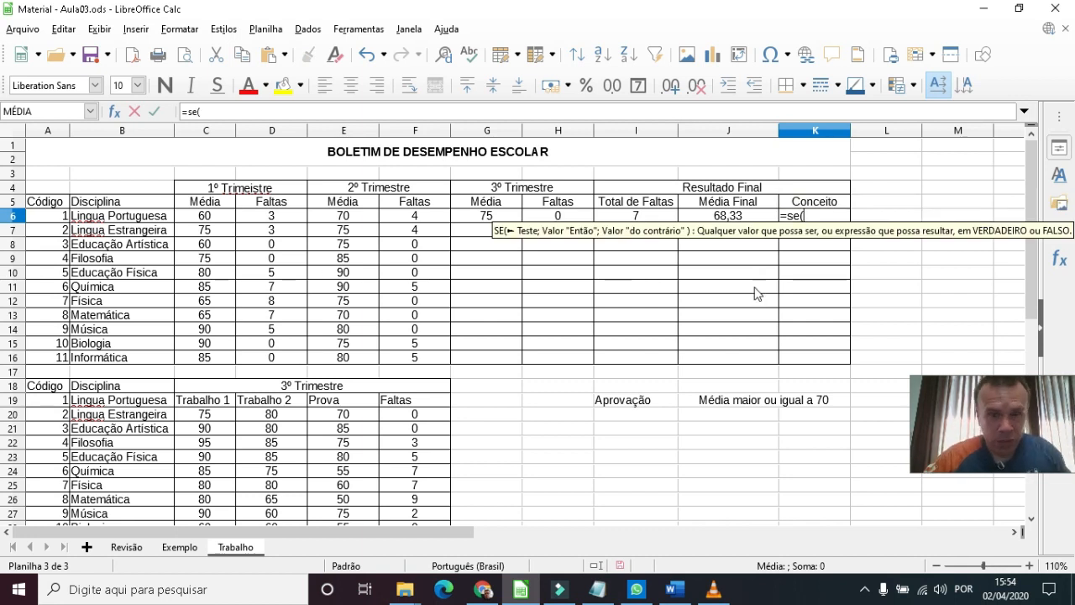
left_click(726, 217)
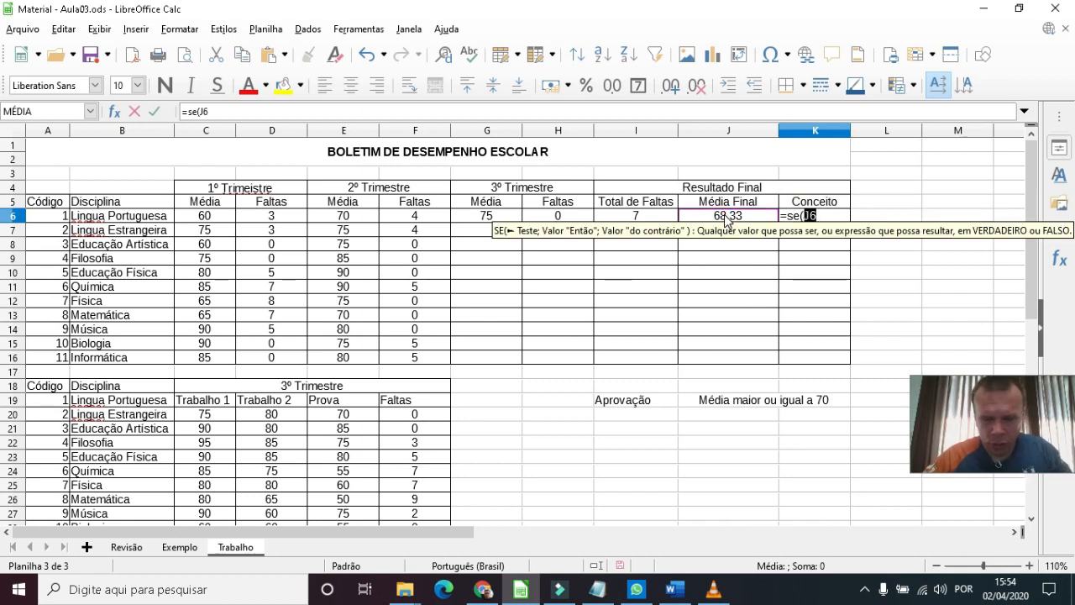
type(">=70")
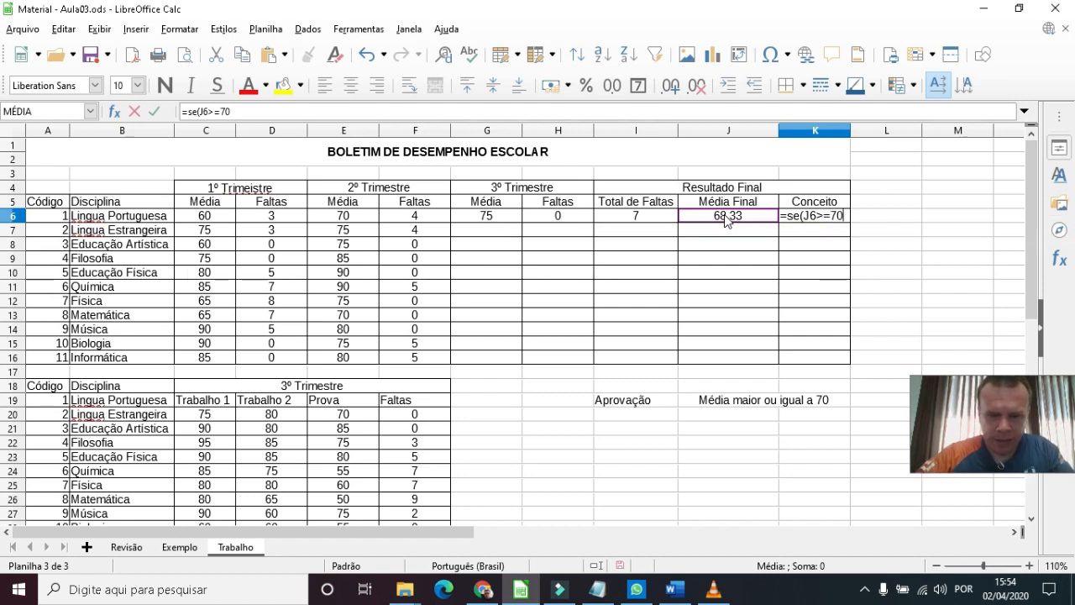
type(";\"")
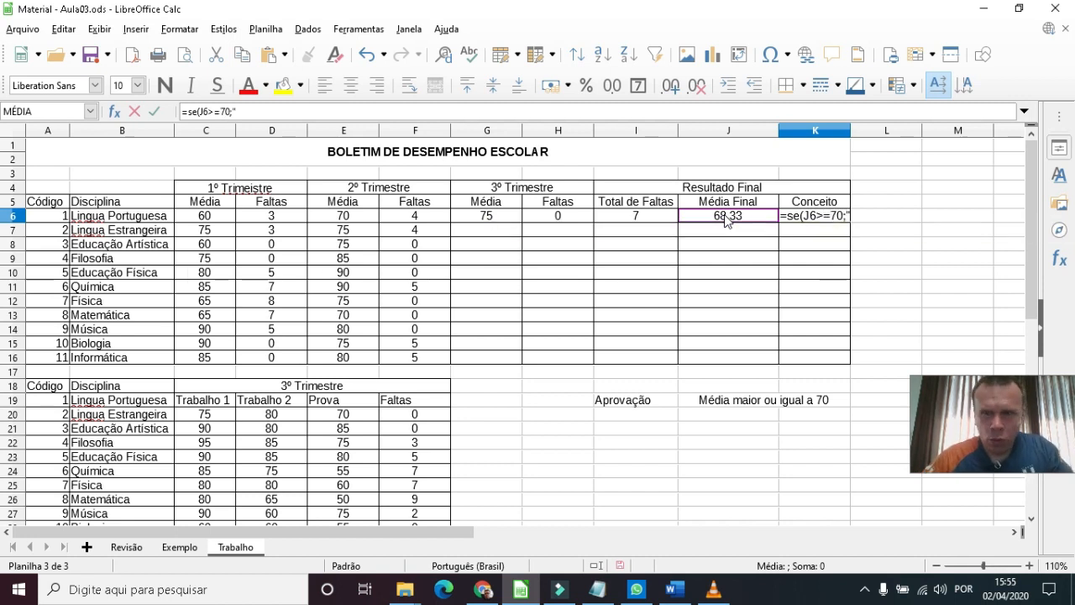
type("aprovado")
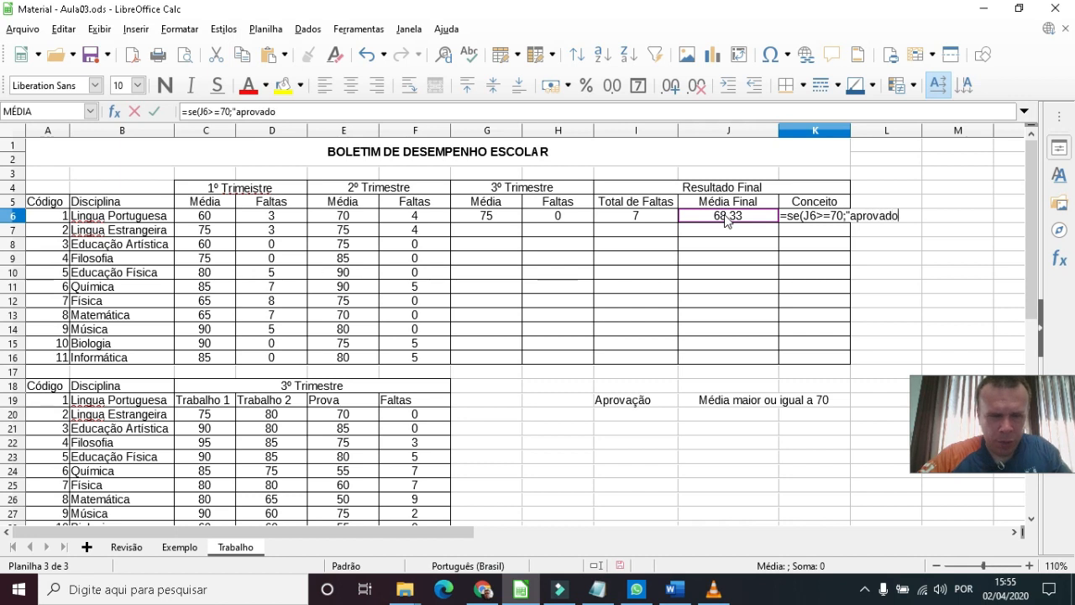
type("\";\"repr")
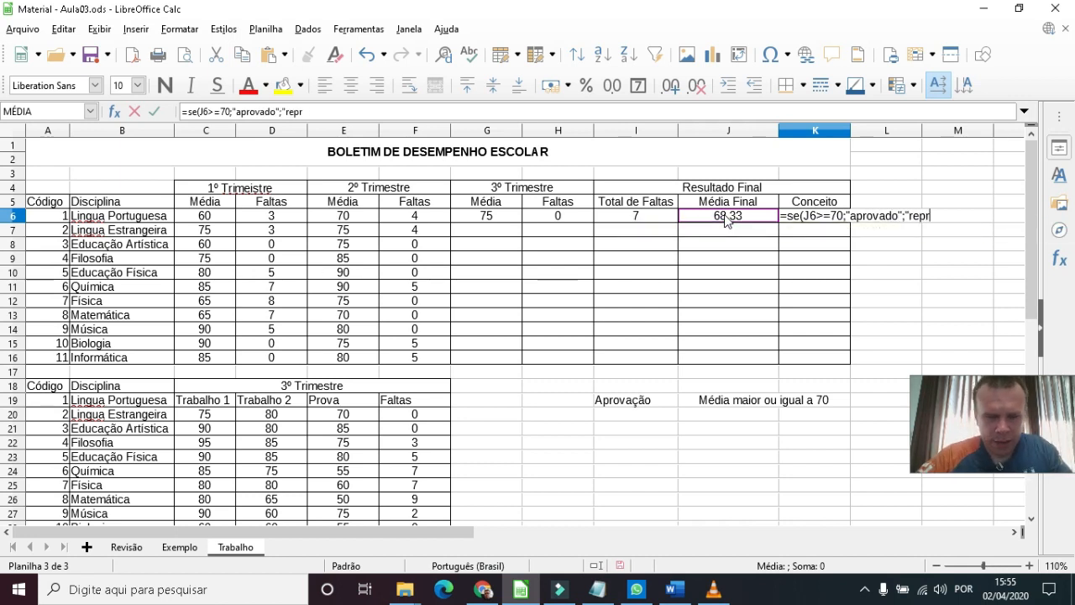
type("ovado\"")
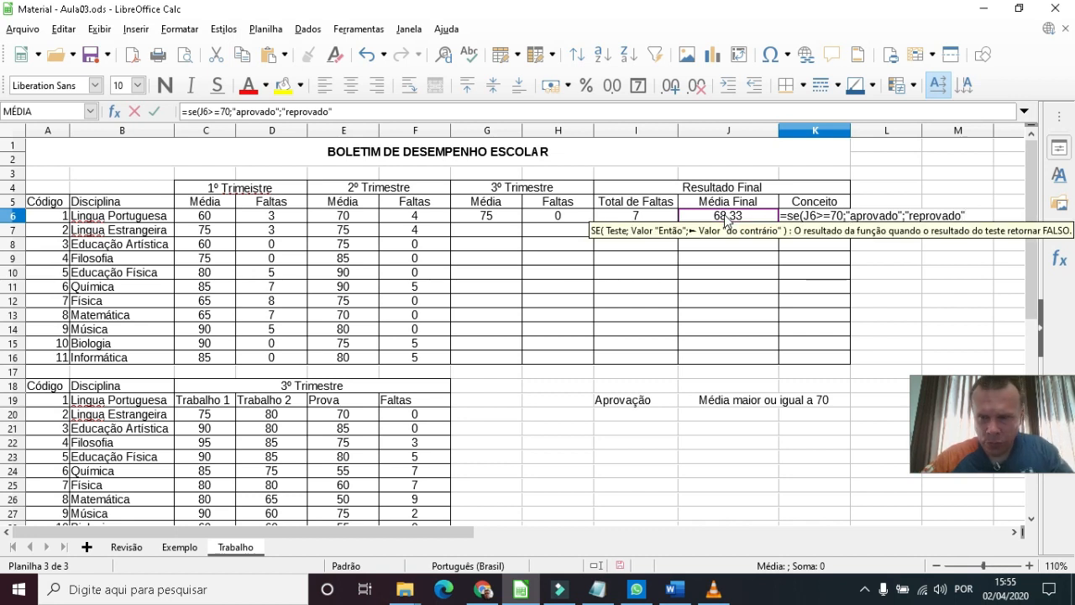
type(")")
key("Return")
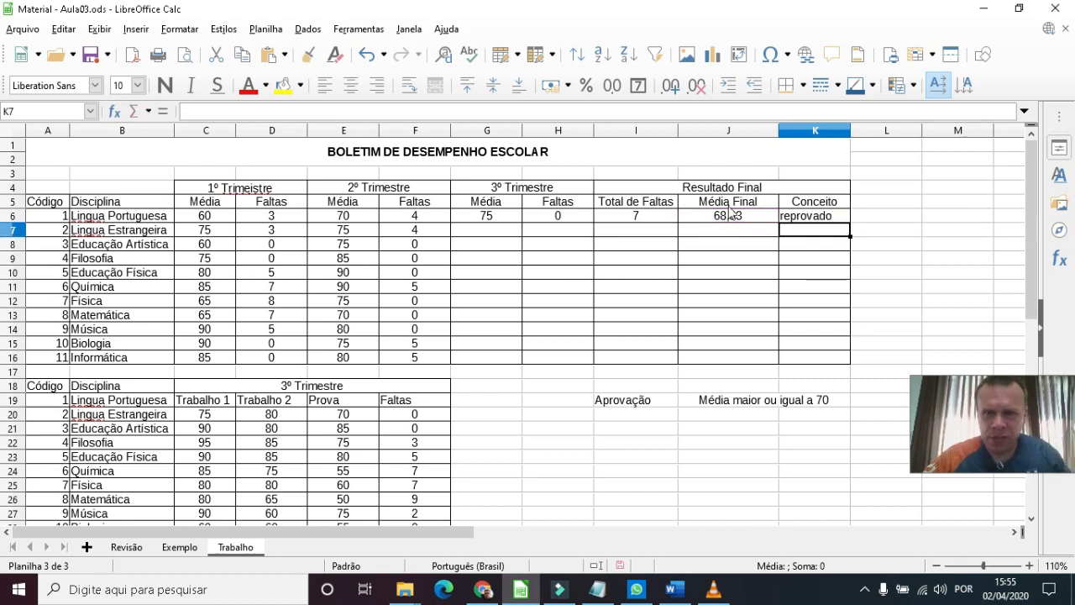
- Center the Lingua Portuguesa results in G6:K6 horizontally
left_click_drag(492, 217, 805, 220)
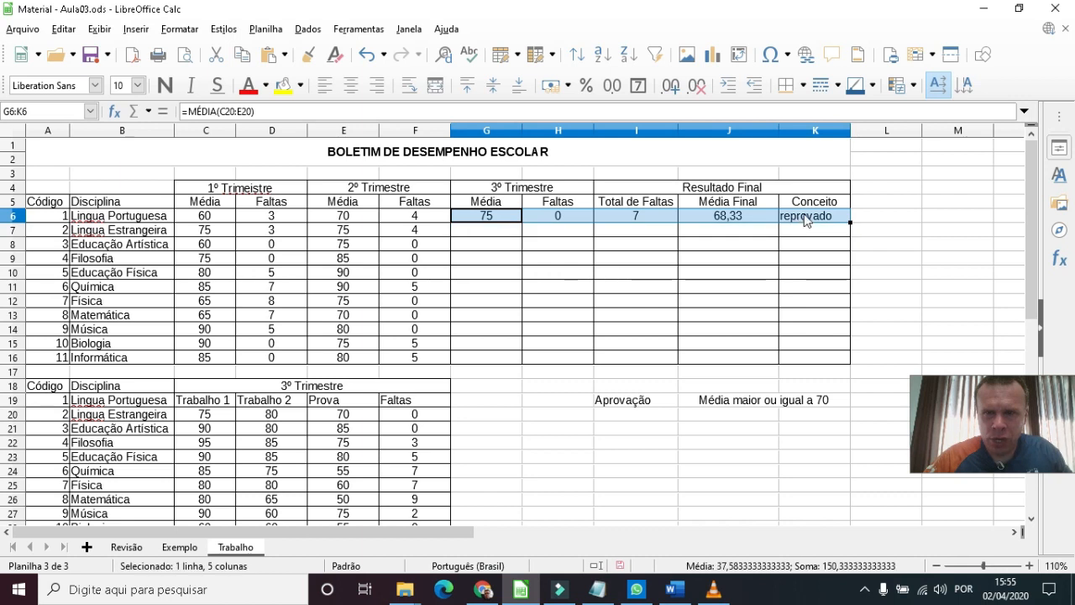
left_click(351, 85)
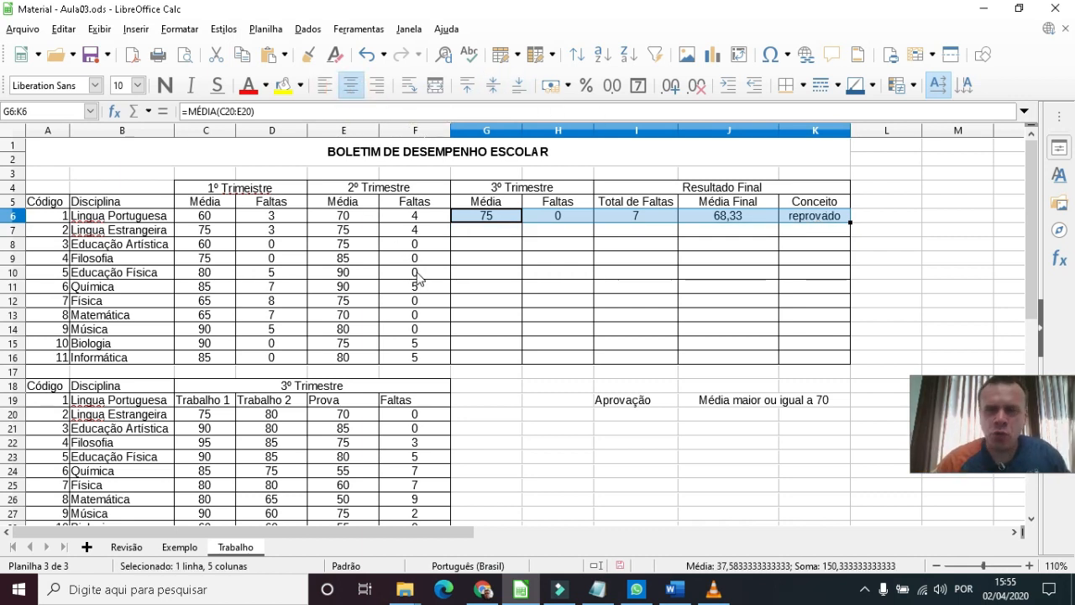